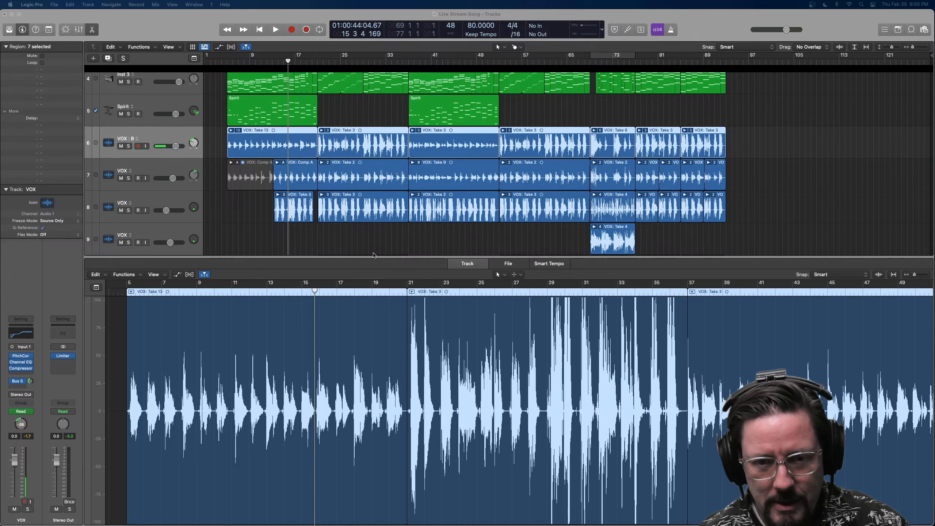
# Enlarge the tracks area by shrinking the audio editor, and show the global tracks with the arrangement sections.
pyautogui.moveTo(394, 260); pyautogui.dragTo(411, 348)
pyautogui.scroll(5, 777, 176)
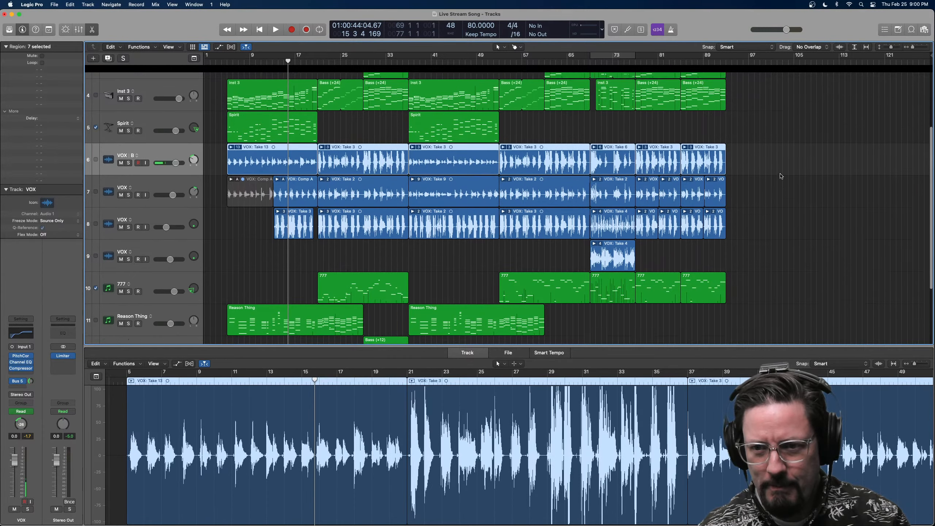
pyautogui.scroll(-6, 780, 174)
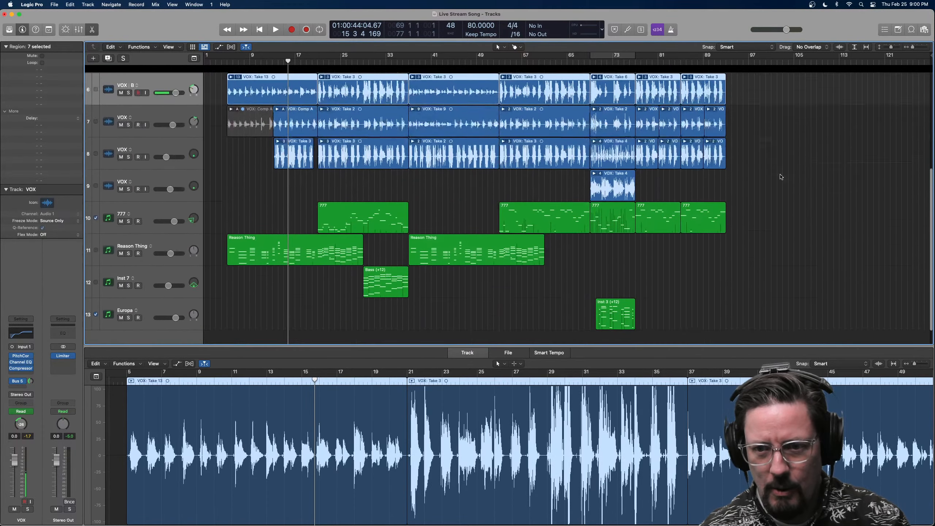
pyautogui.scroll(5, 446, 138)
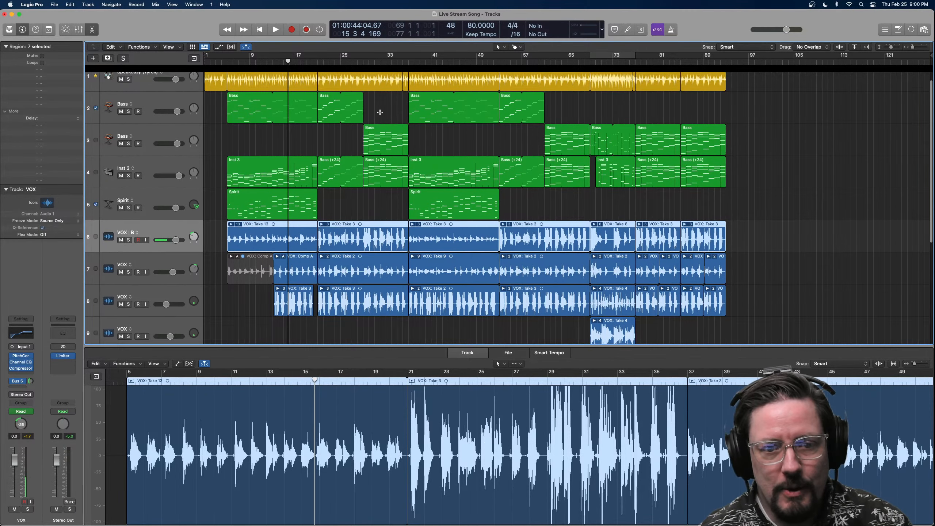
pyautogui.scroll(1, 380, 112)
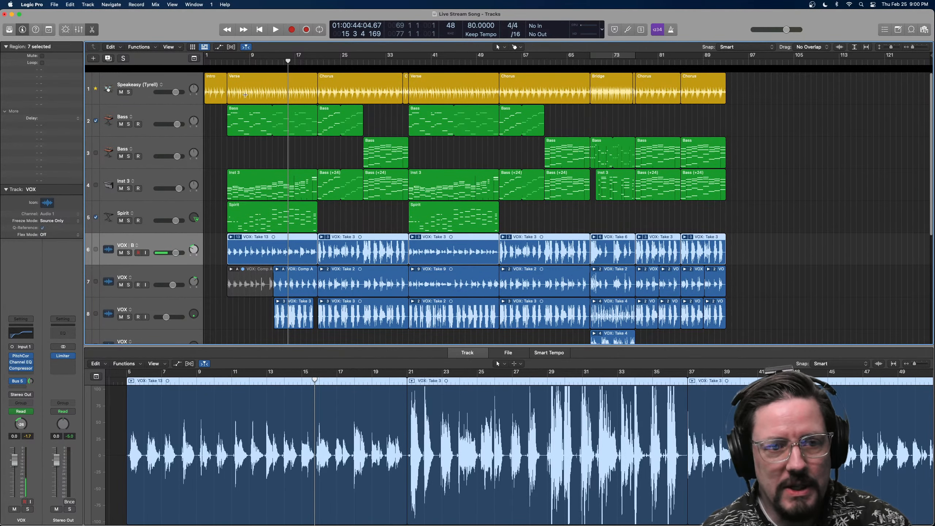
pyautogui.click(194, 58)
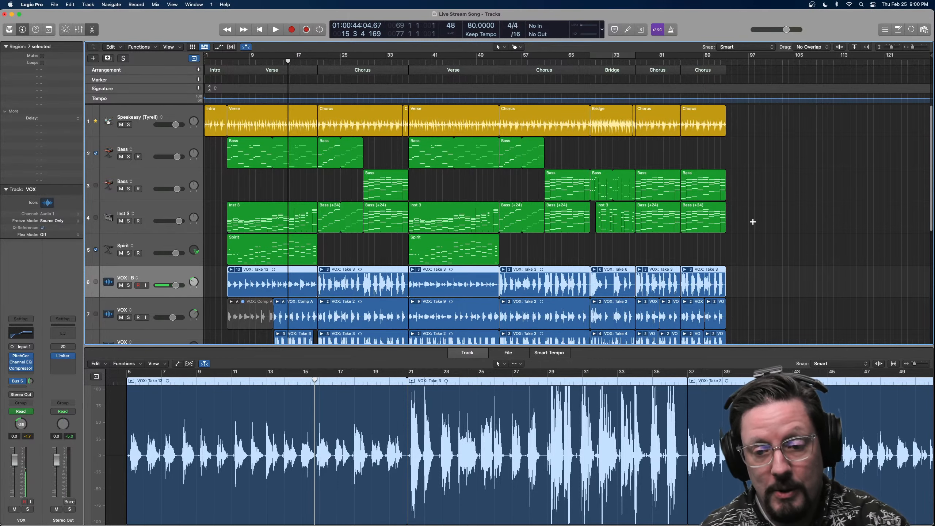
# Place the playhead at bar 66, shortly before the bridge, and select the Bridge region on the Speakeasy drummer track.
pyautogui.scroll(-3, 754, 231)
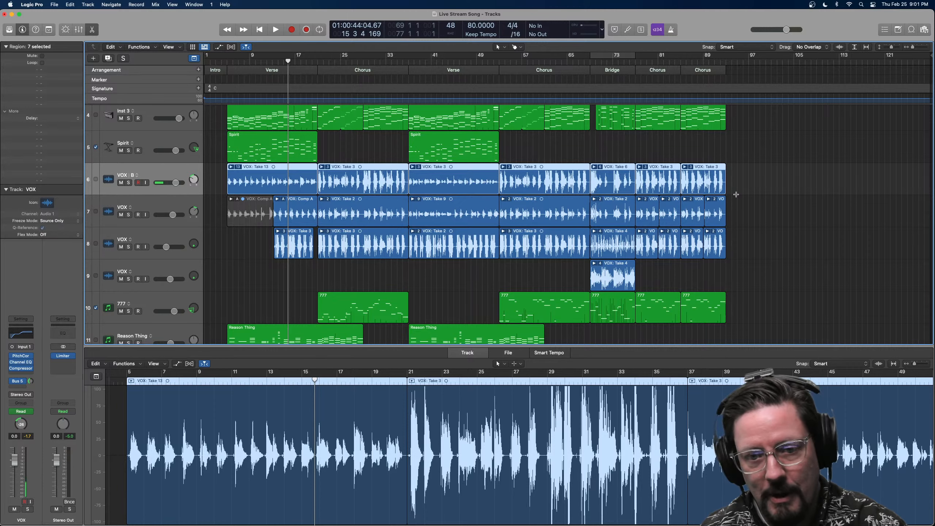
pyautogui.scroll(-3, 736, 198)
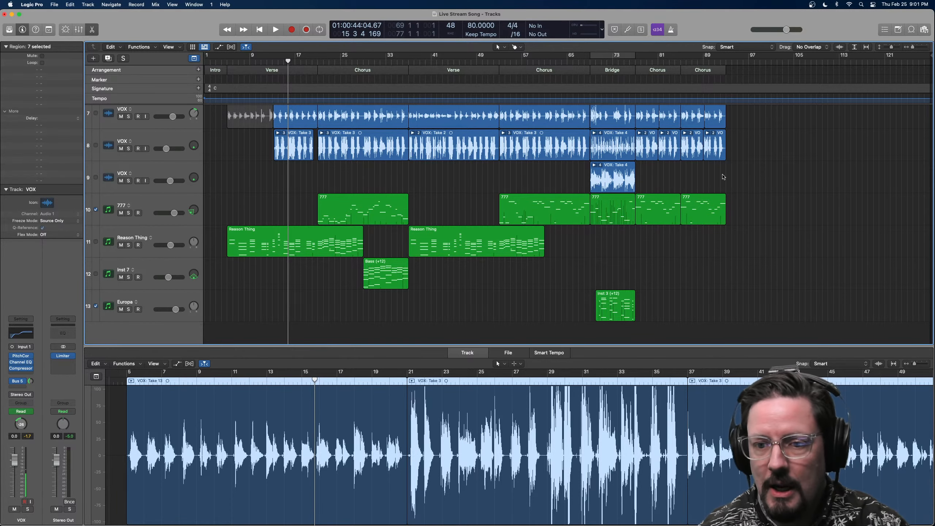
pyautogui.scroll(5, 638, 112)
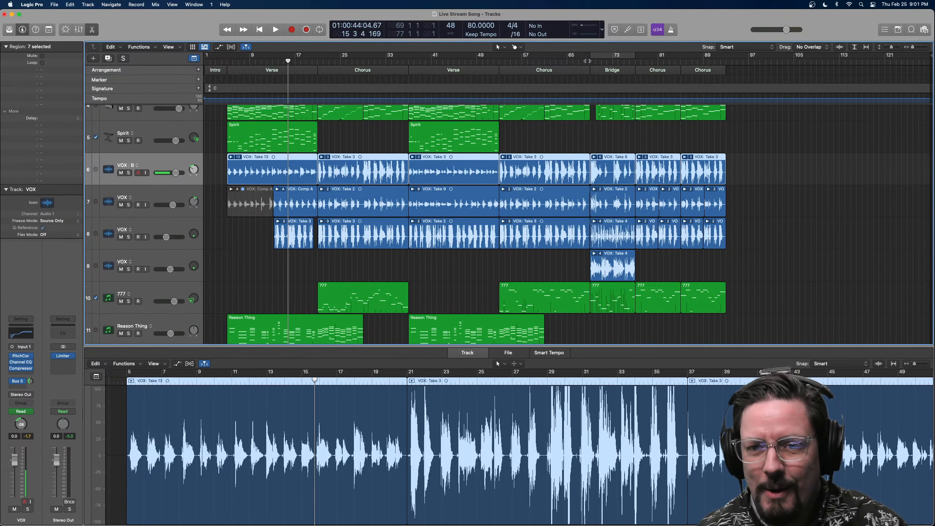
pyautogui.click(586, 60)
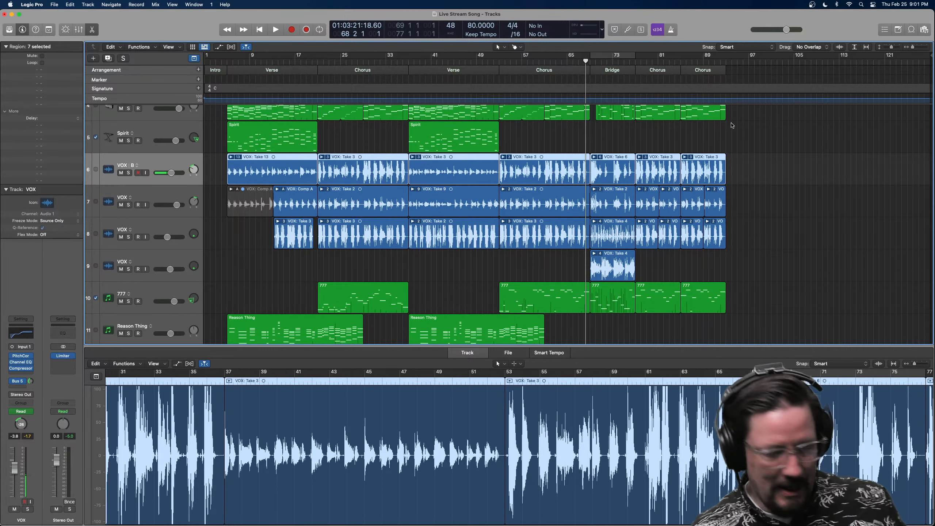
pyautogui.click(578, 62)
pyautogui.scroll(6, 746, 126)
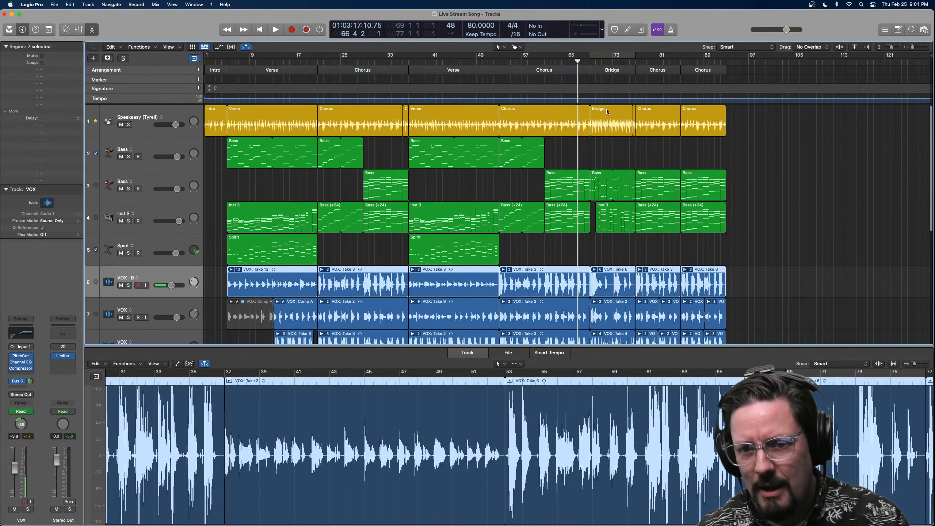
pyautogui.click(607, 111)
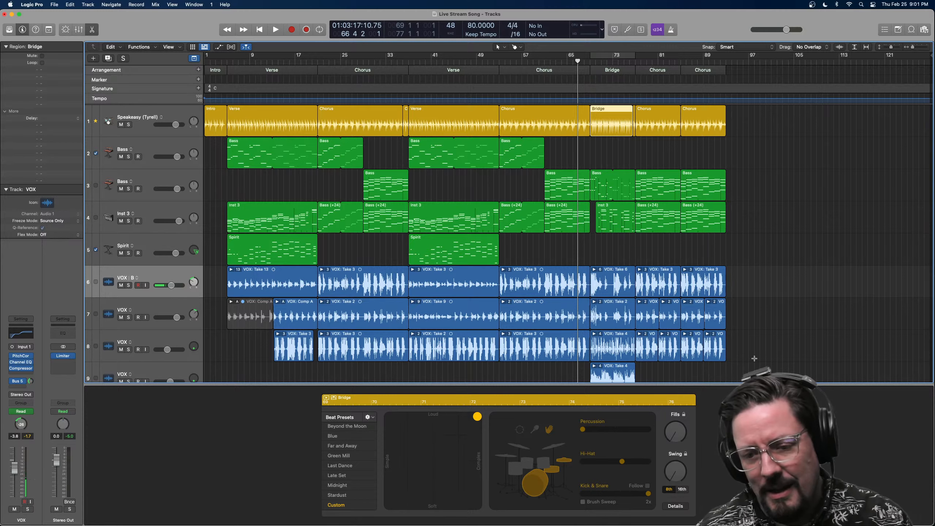
# Play the full arrangement from bar 66 through the bridge into the following chorus.
pyautogui.scroll(-10, 755, 328)
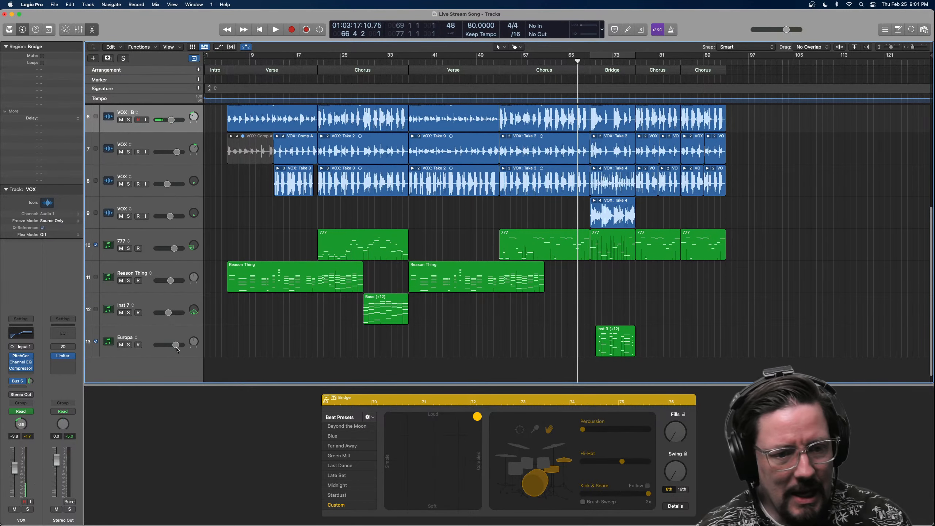
pyautogui.scroll(1, 676, 324)
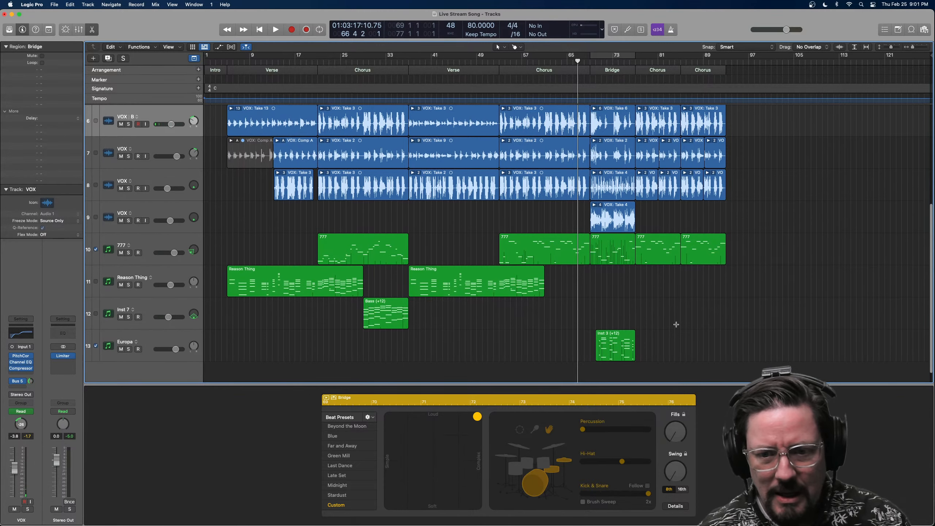
pyautogui.scroll(1, 675, 324)
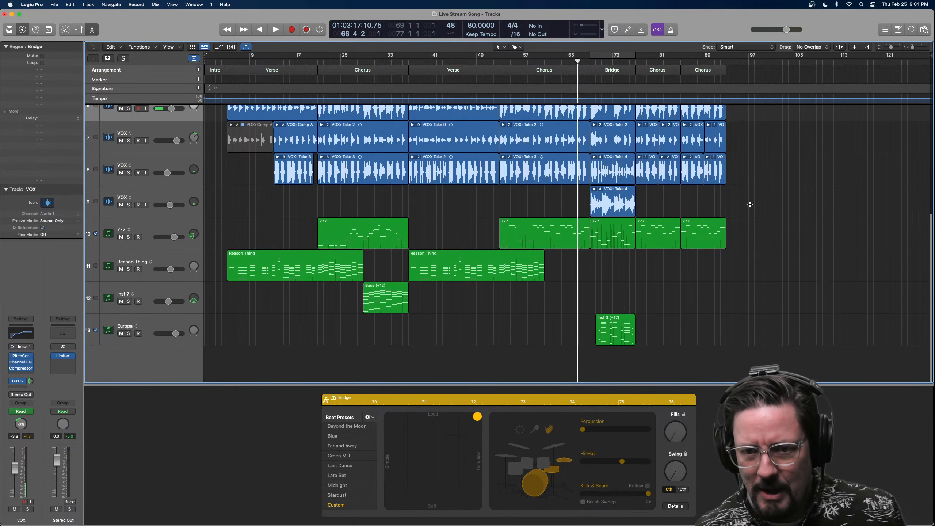
pyautogui.scroll(5, 663, 203)
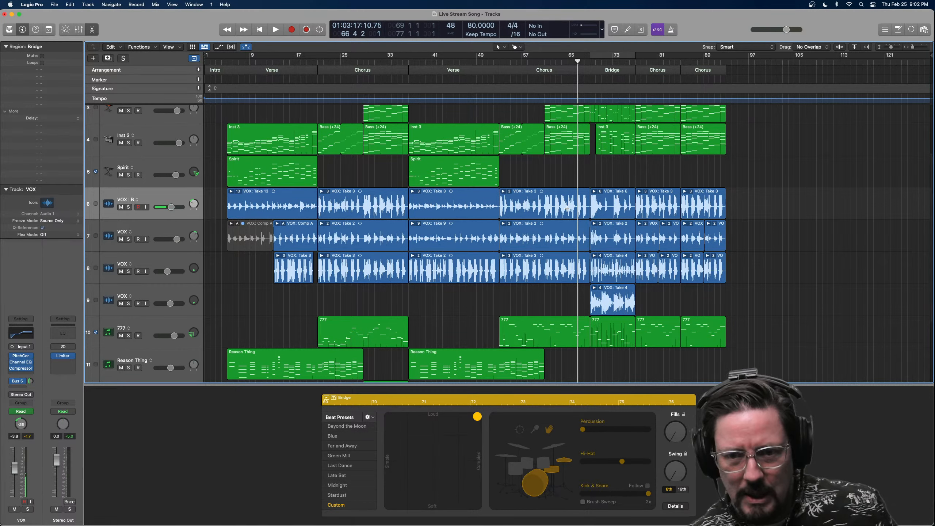
pyautogui.press('space')
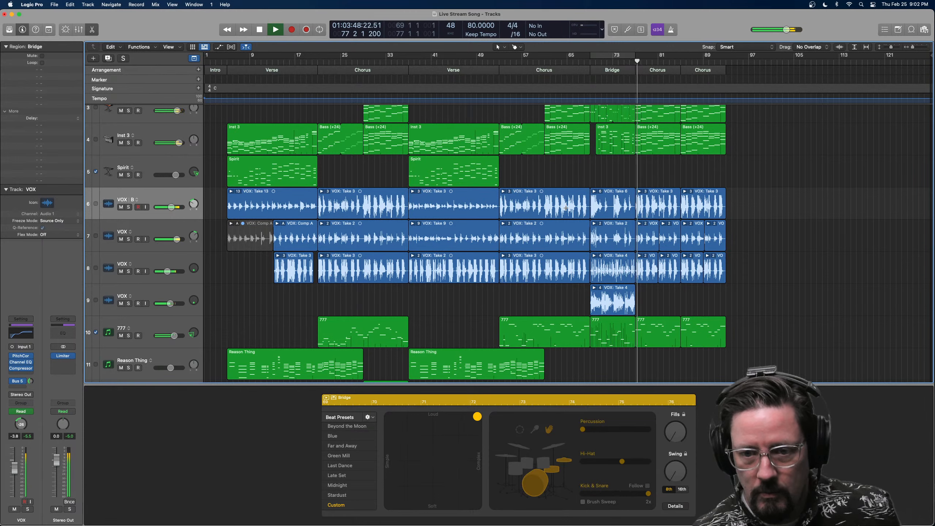
pyautogui.press('space')
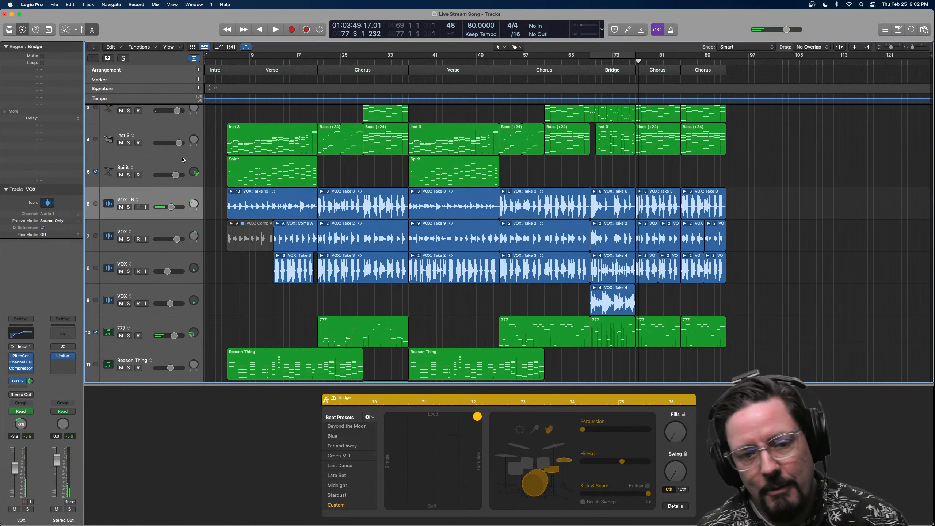
# Audition vocal tracks 6 and 7 soloed together from the bridge start at bar 69, and turn both solos off.
pyautogui.moveTo(129, 208); pyautogui.dragTo(128, 239)
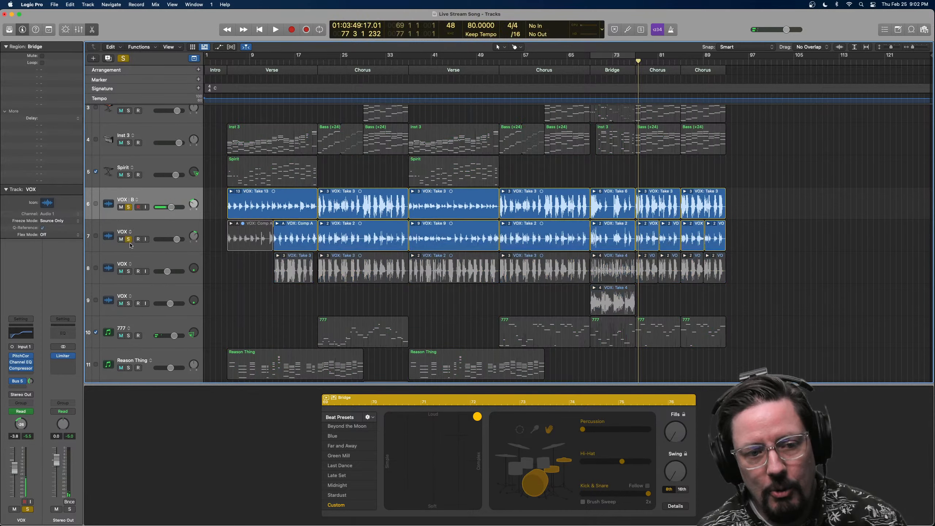
pyautogui.moveTo(605, 62); pyautogui.dragTo(590, 62)
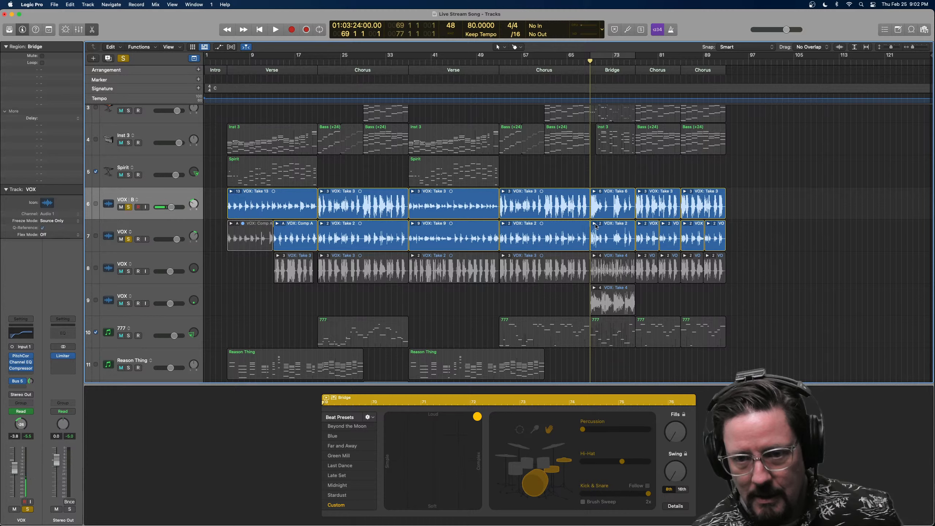
pyautogui.press('space')
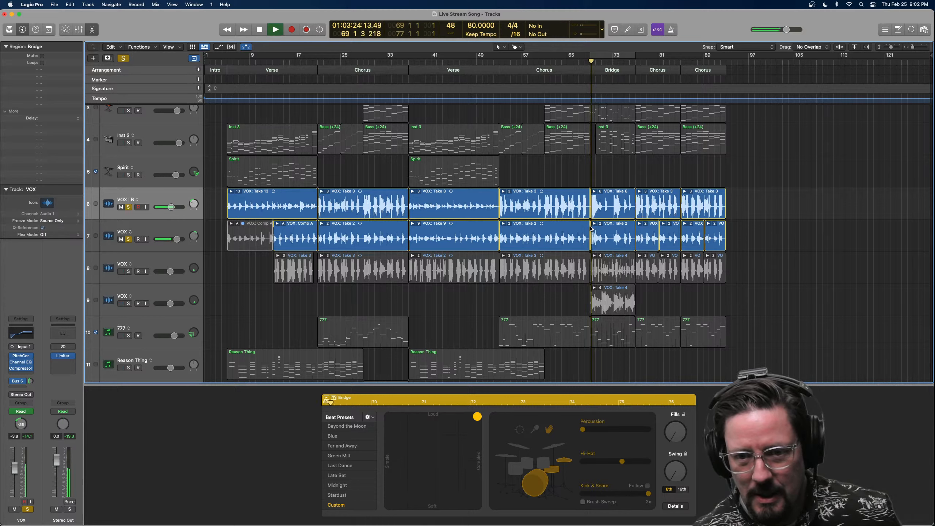
pyautogui.press('space')
pyautogui.click(129, 208)
pyautogui.click(129, 237)
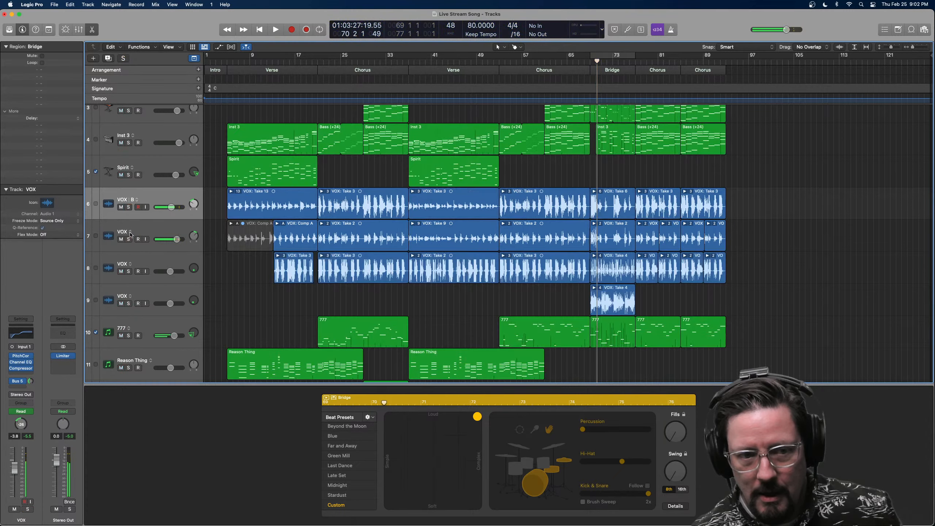
# Audition vocal track 8 soloed around the start of the bridge, and turn its solo off.
pyautogui.click(129, 271)
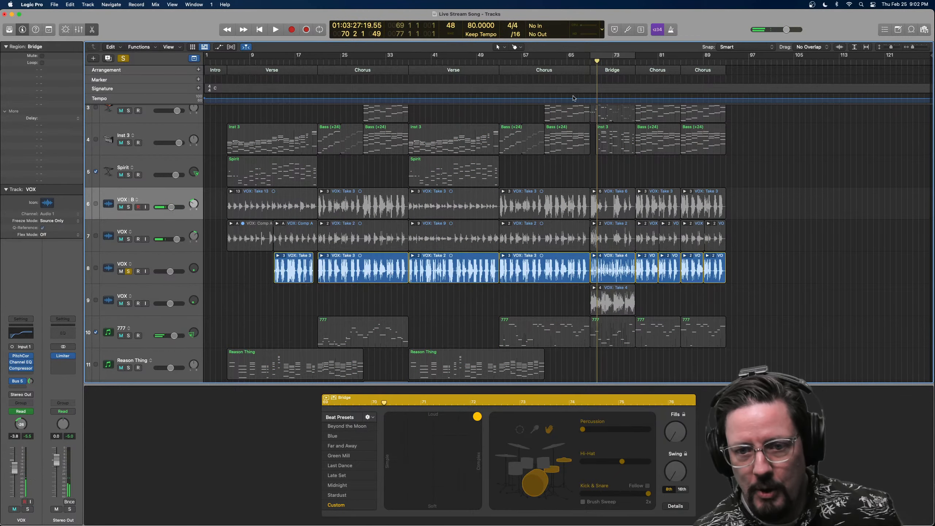
pyautogui.press(',')
pyautogui.press(',')
pyautogui.press('space')
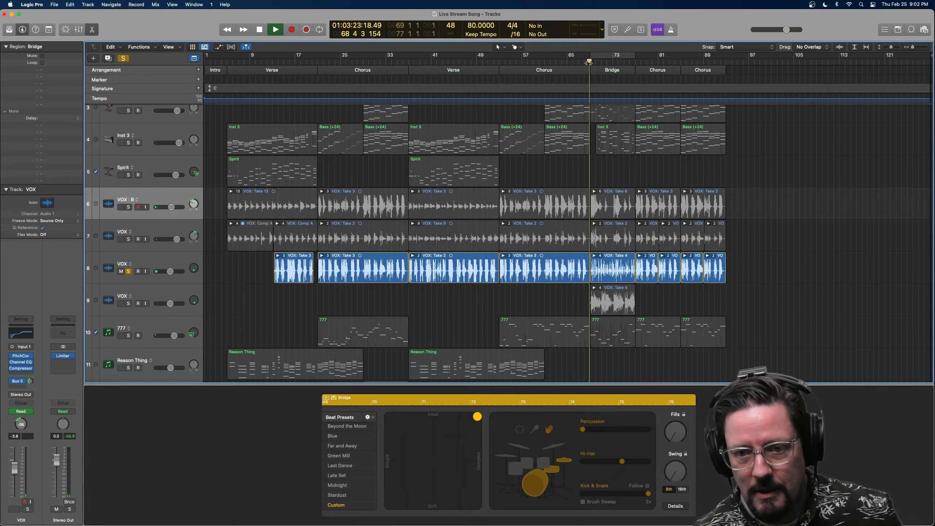
pyautogui.press('space')
pyautogui.click(129, 271)
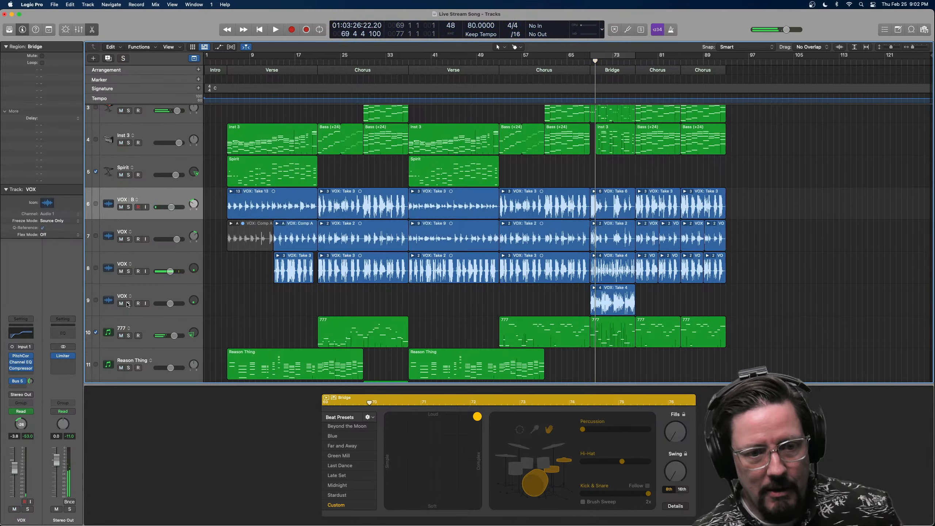
# Play the bridge from bar 69 with vocal track 9 soloed, and unsolo it during playback to hear the full mix.
pyautogui.click(129, 303)
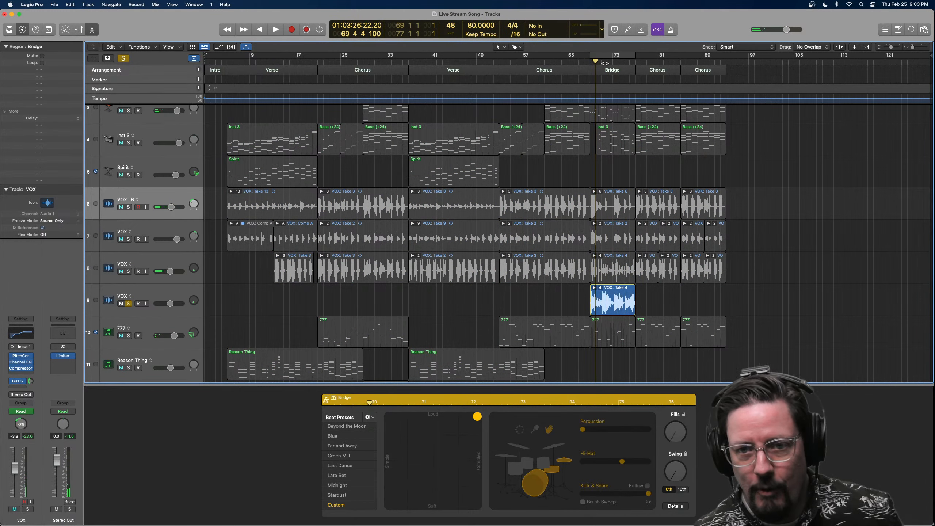
pyautogui.press('space')
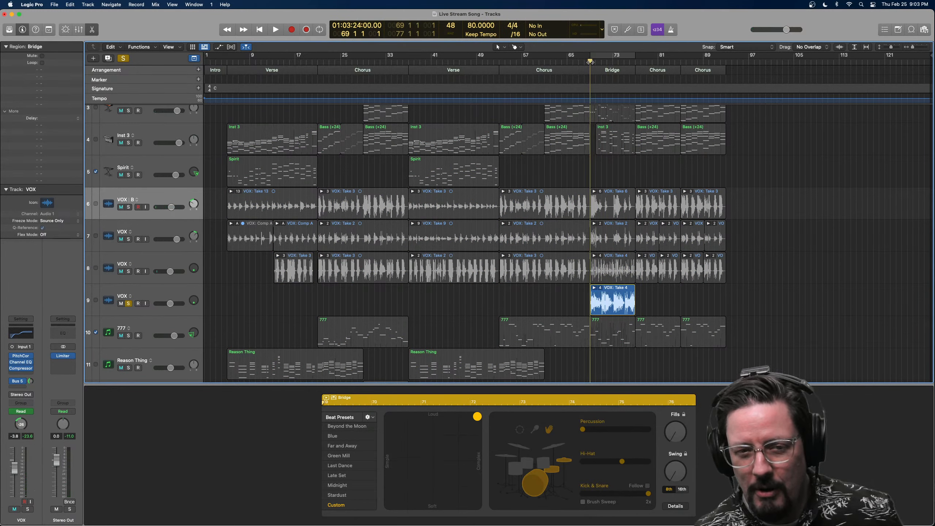
pyautogui.press('space')
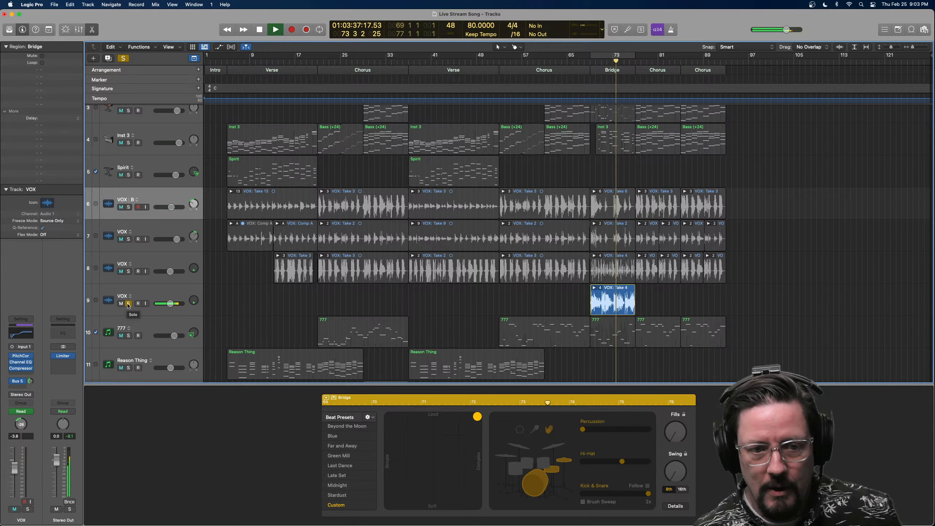
pyautogui.click(128, 304)
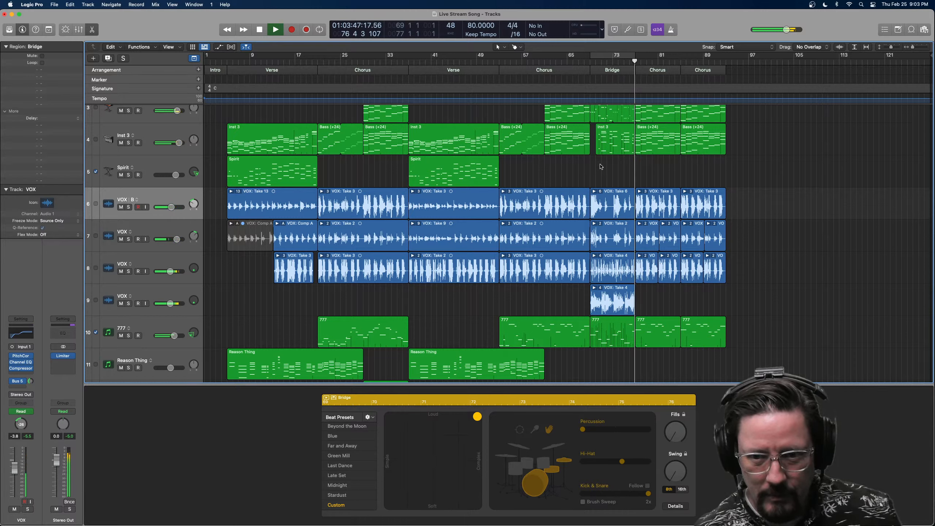
pyautogui.press('space')
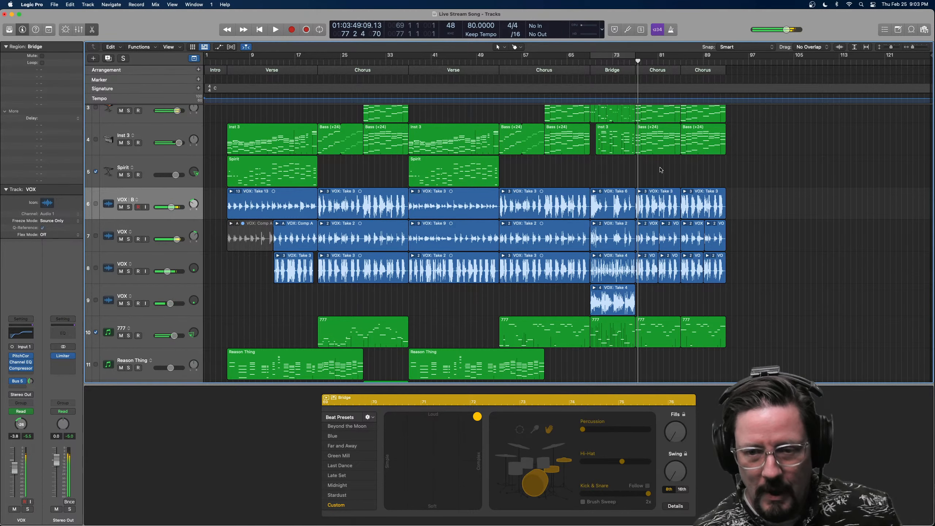
# Play the full mix briefly from the start of the second chorus at bar 53.
pyautogui.scroll(3, 659, 168)
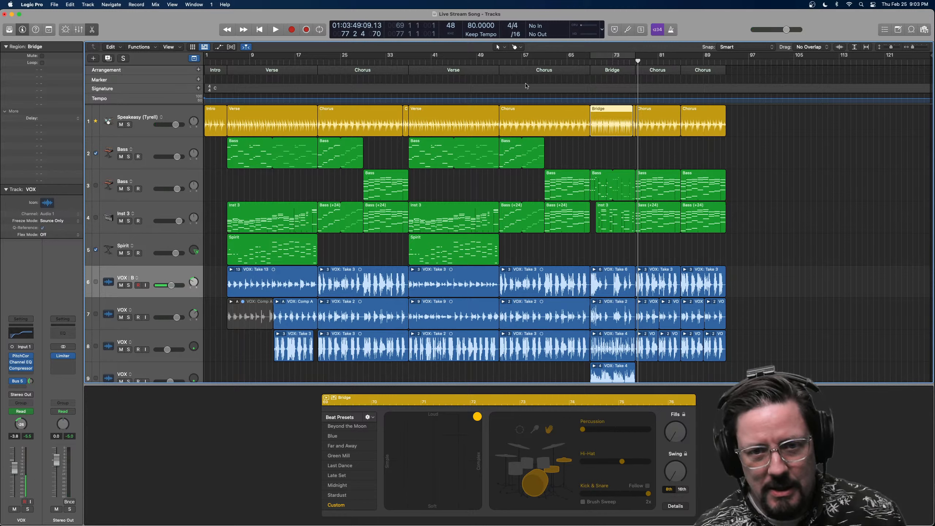
pyautogui.click(526, 59)
pyautogui.click(499, 61)
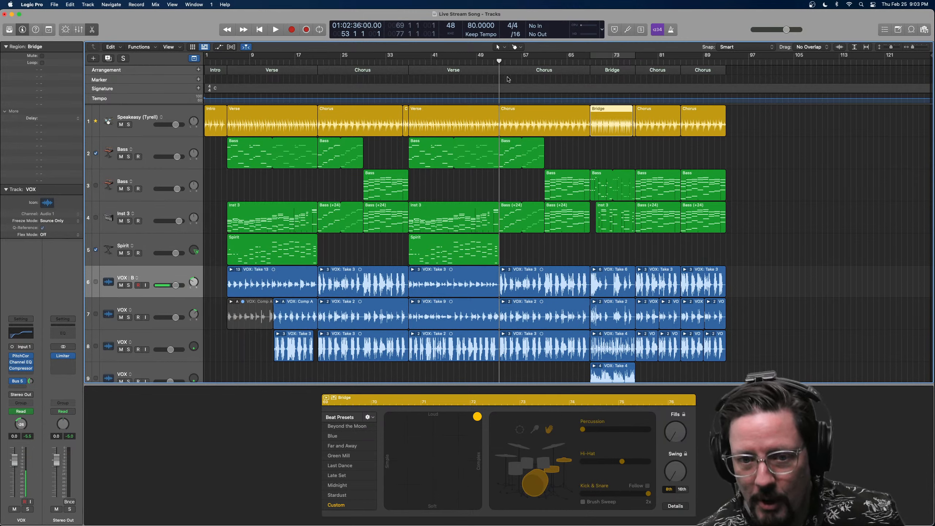
pyautogui.press('space')
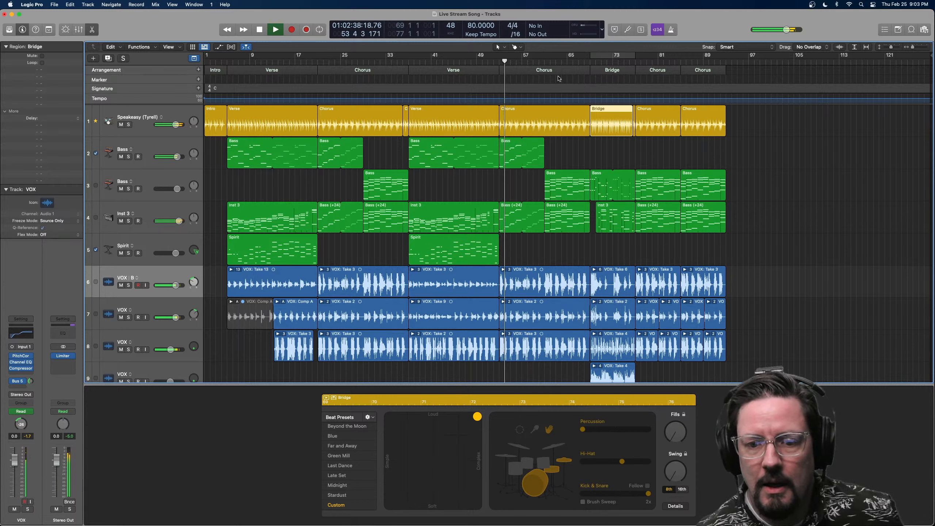
pyautogui.press('space')
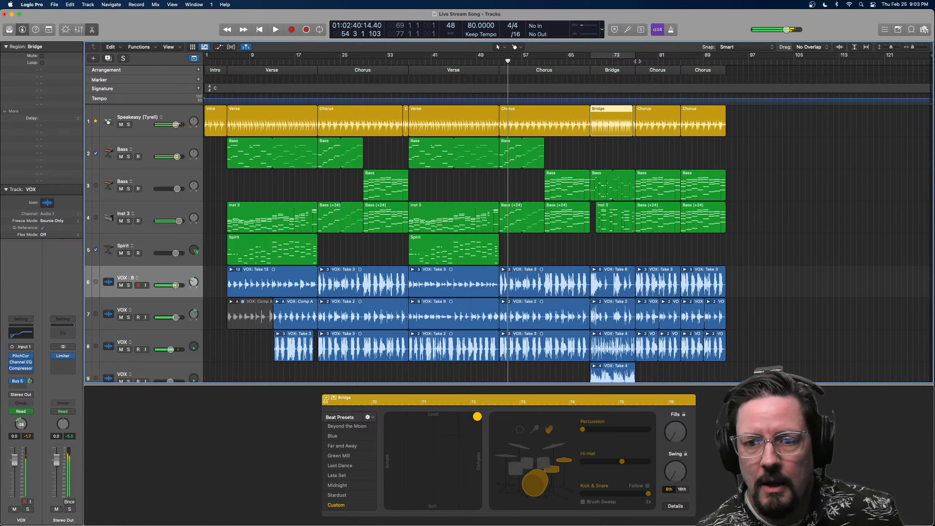
# Play the first chorus after the bridge from bar 77 to compare it with the earlier one.
pyautogui.click(634, 61)
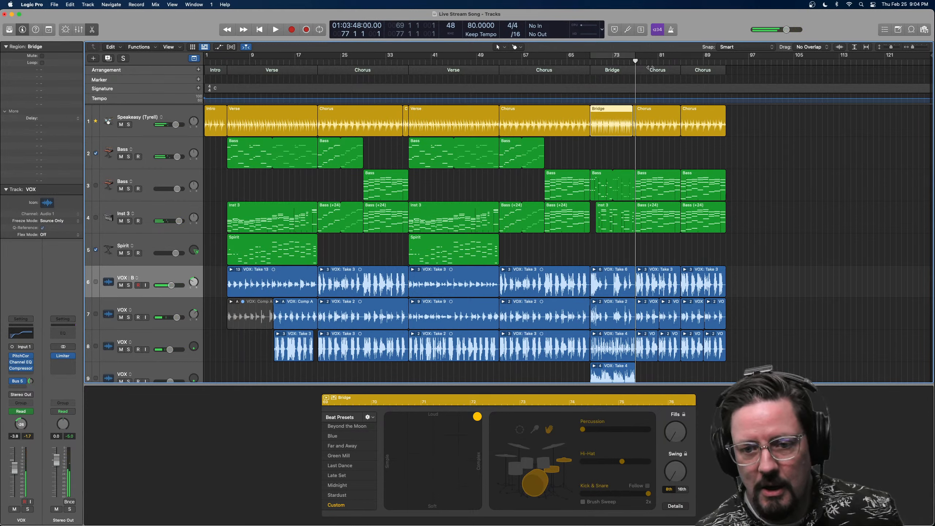
pyautogui.press('space')
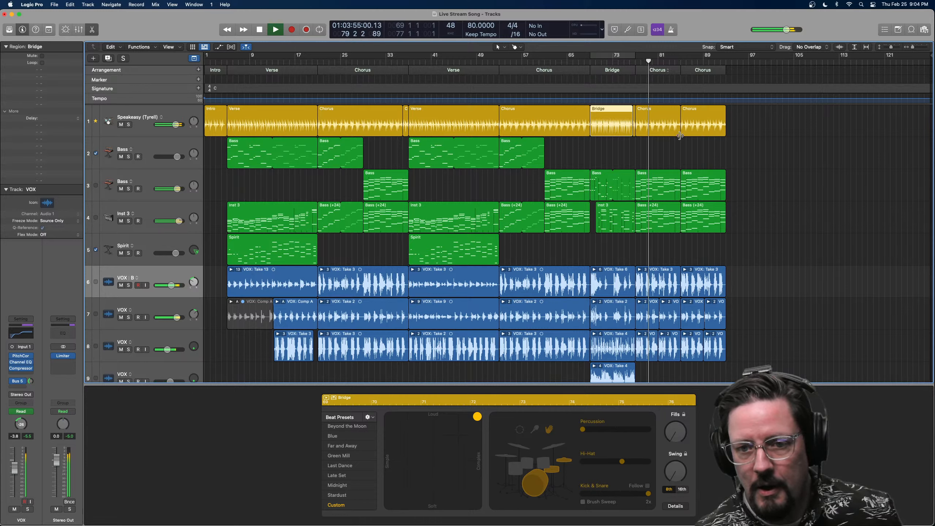
pyautogui.press('space')
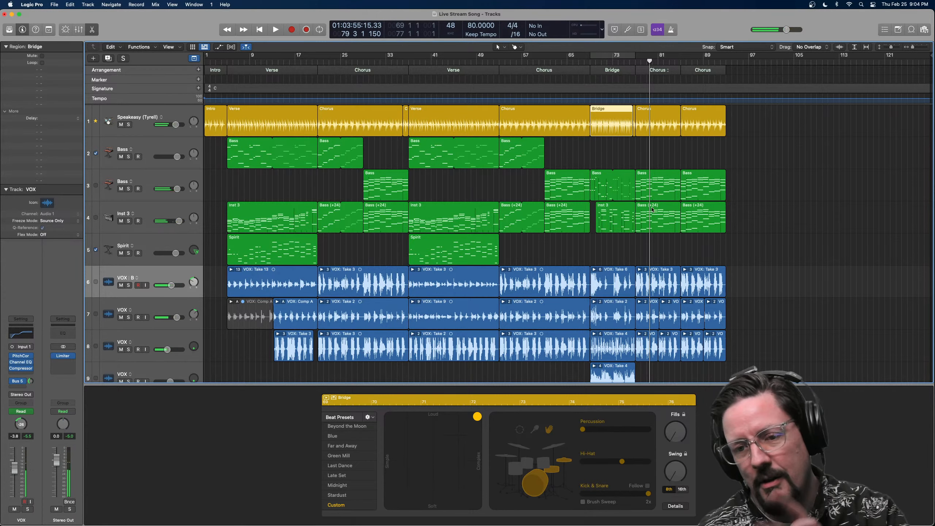
# Place the playhead at bar 5 and zoom in on the first verse, with the vocal track's waveform editor open.
pyautogui.scroll(-10, 655, 238)
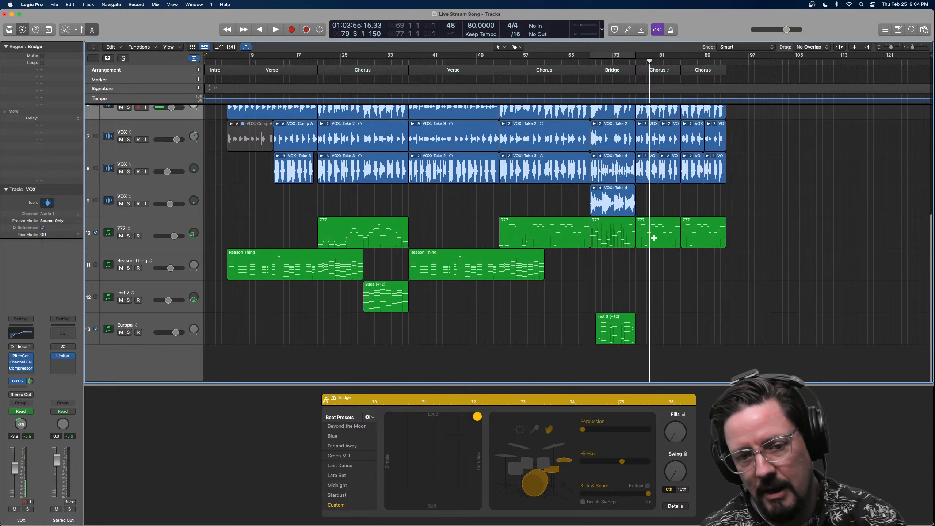
pyautogui.scroll(5, 633, 243)
pyautogui.scroll(1, 616, 239)
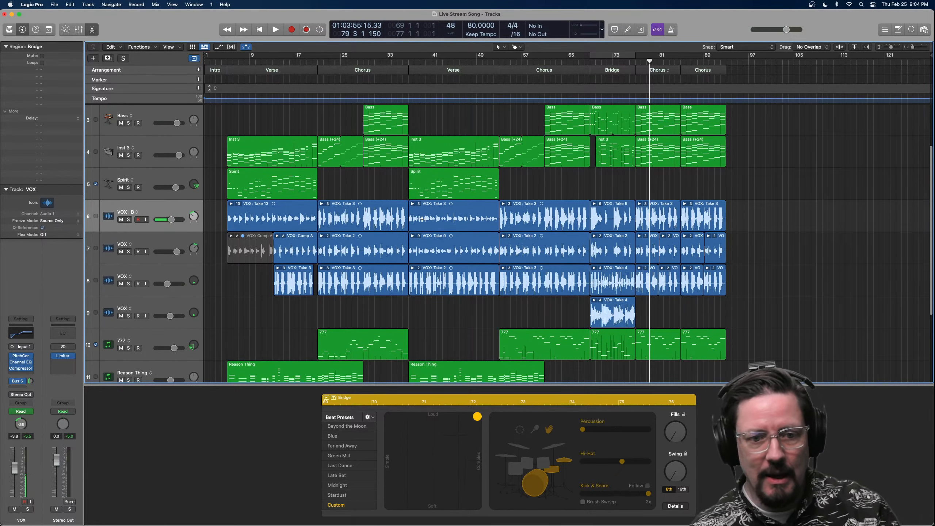
pyautogui.hscroll(-1, 513, 221)
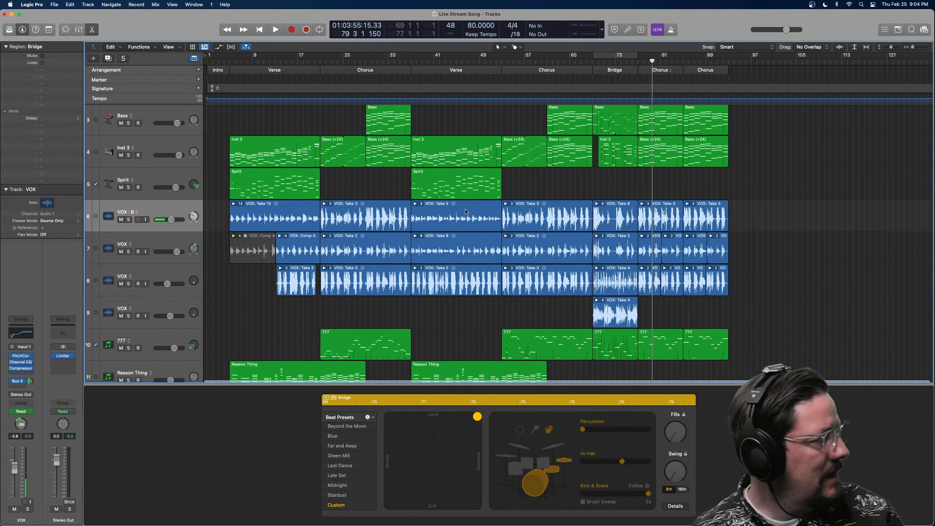
pyautogui.click(231, 61)
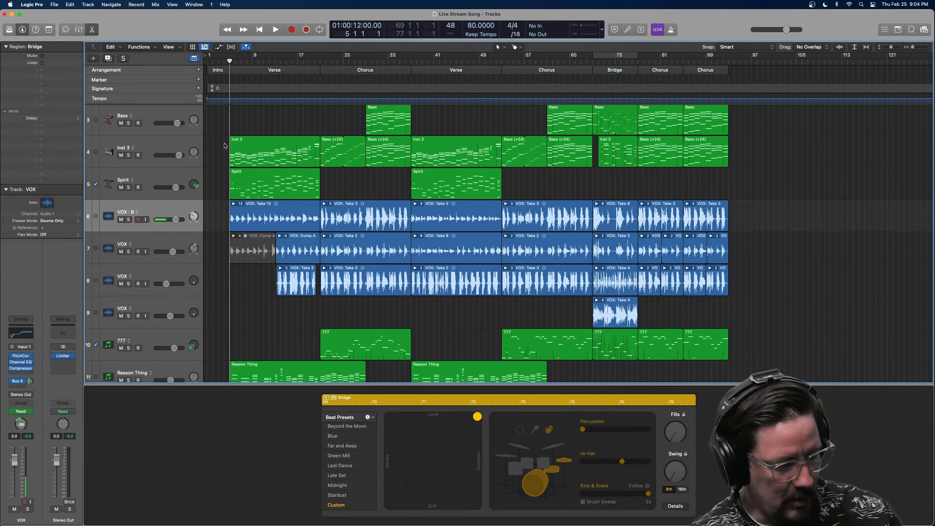
pyautogui.press('super+Right')
pyautogui.press('super+Right')
pyautogui.press('super+Right')
pyautogui.press('super+Right')
pyautogui.hscroll(-8, 317, 186)
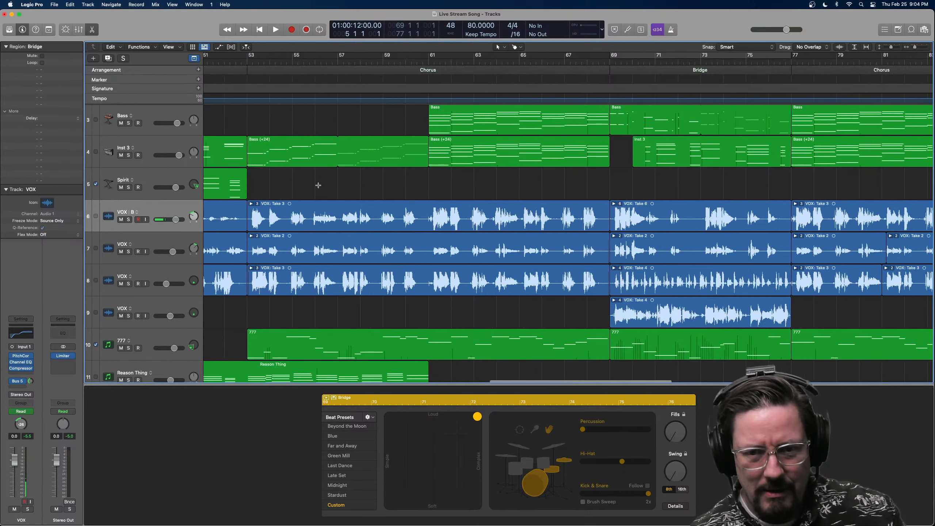
pyautogui.hscroll(-10, 302, 183)
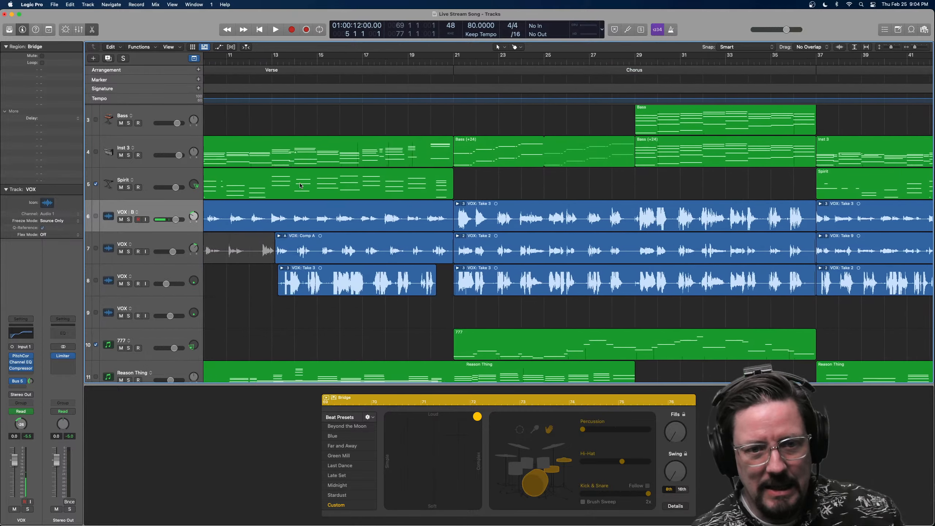
pyautogui.hscroll(-3, 295, 184)
pyautogui.click(304, 228)
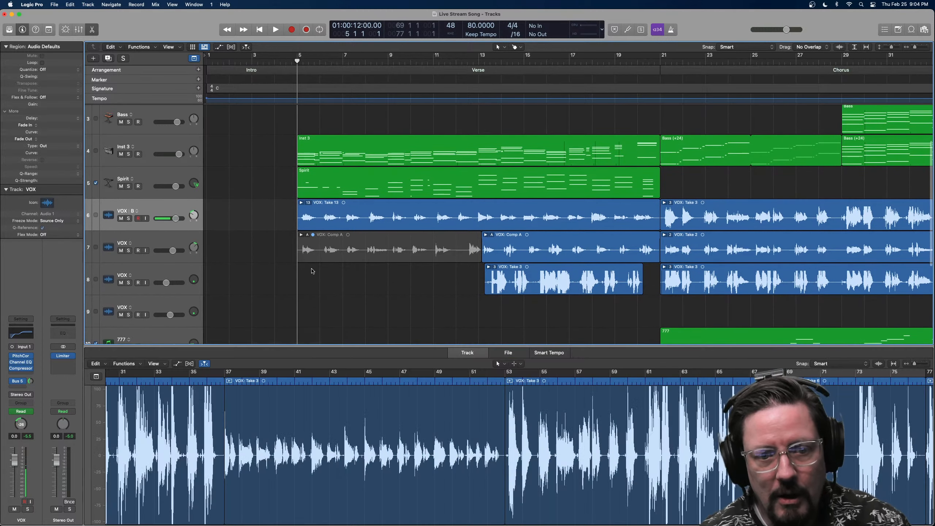
# Expand the first-verse take folder on vocal track 6 and look through its recorded takes.
pyautogui.click(302, 203)
pyautogui.scroll(-15, 343, 240)
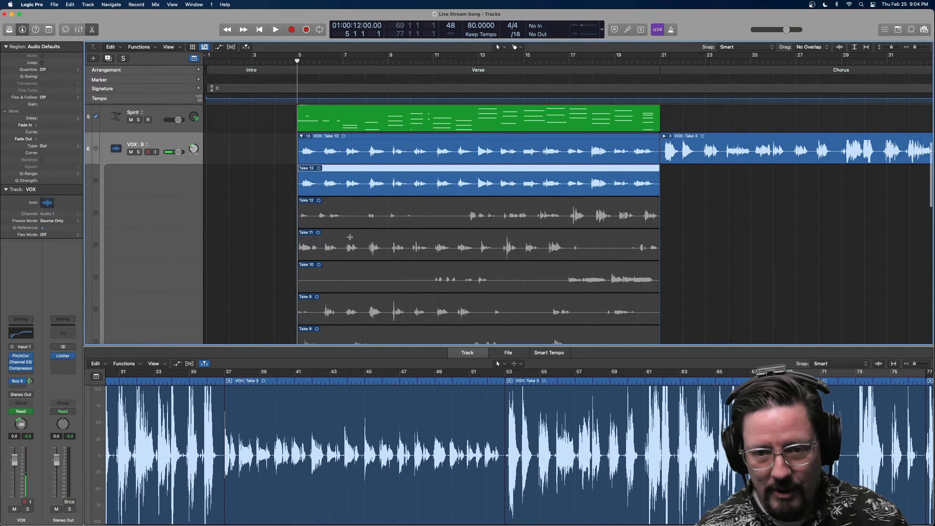
pyautogui.scroll(12, 347, 234)
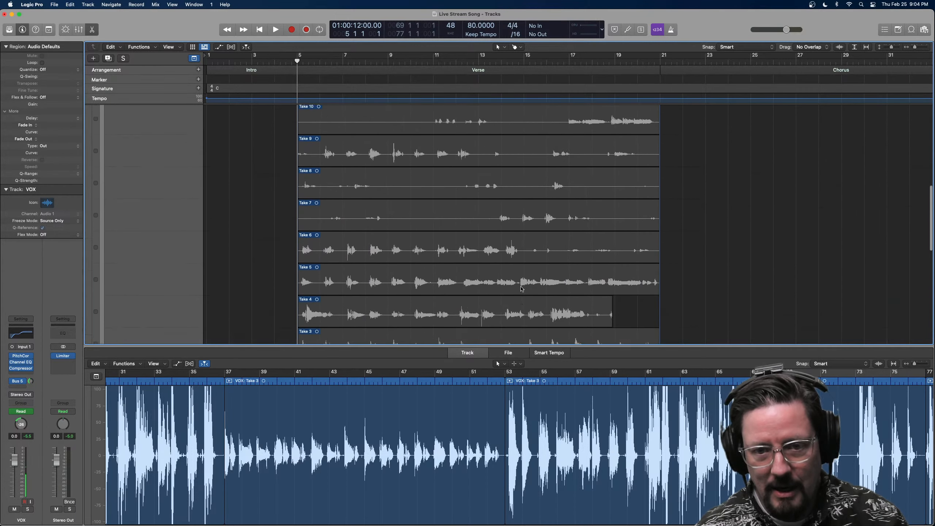
pyautogui.scroll(1, 408, 269)
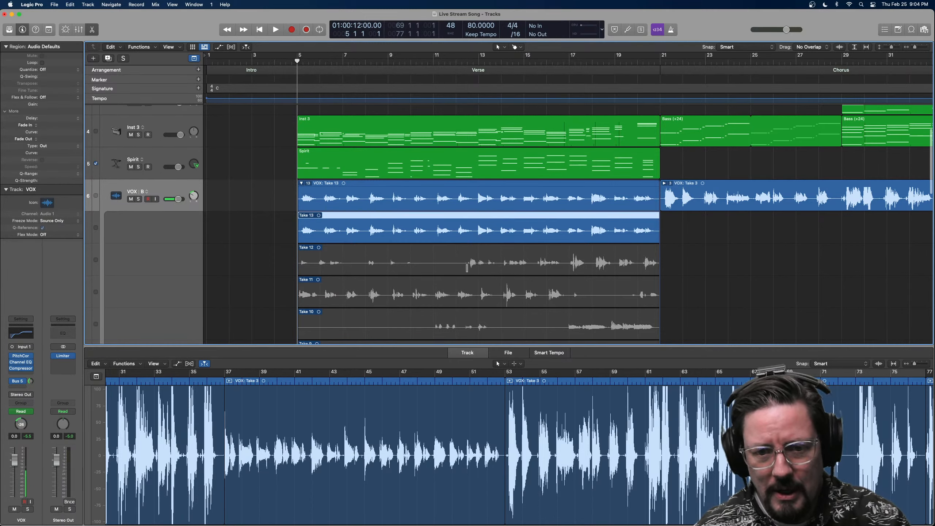
# Try comping a section of Take 12 from about bar 12 to bar 15 into the verse vocal, and revert it to Take 13.
pyautogui.moveTo(466, 269); pyautogui.dragTo(532, 272)
pyautogui.click(491, 238)
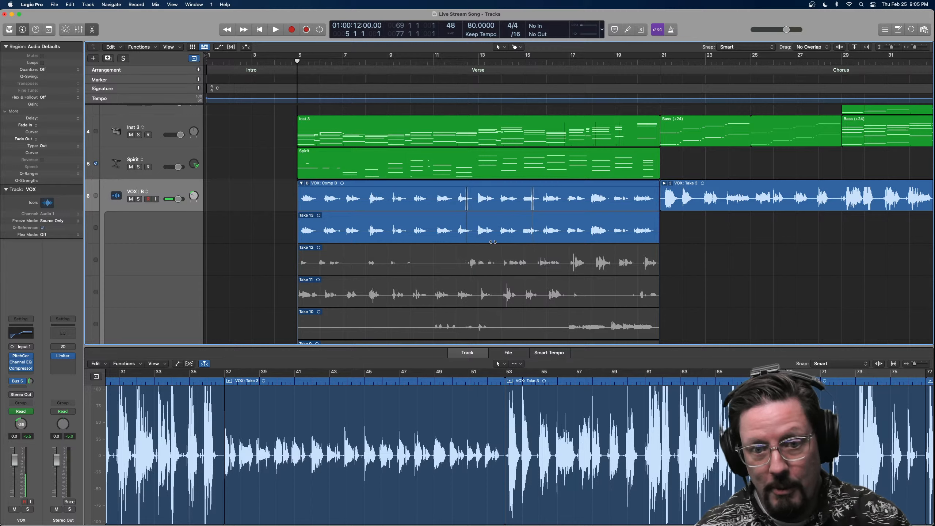
pyautogui.click(466, 260)
pyautogui.click(465, 260)
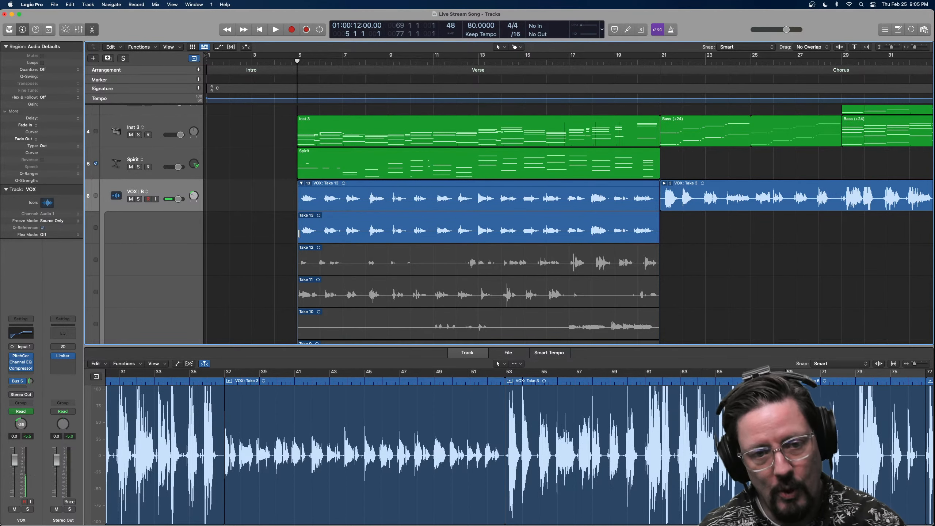
# Collapse the first-verse take folder on vocal track 6 and duplicate the track alternative B.
pyautogui.click(301, 184)
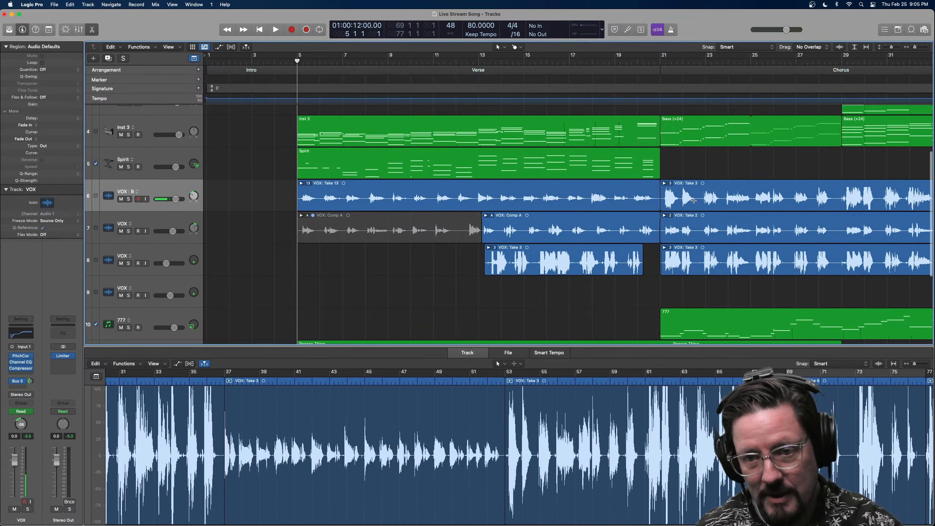
pyautogui.click(301, 183)
pyautogui.click(301, 183)
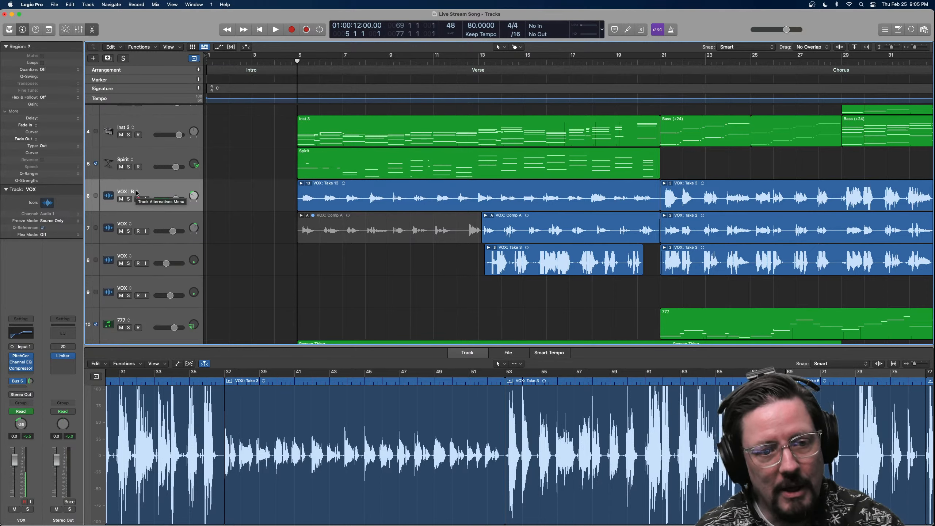
pyautogui.click(136, 193)
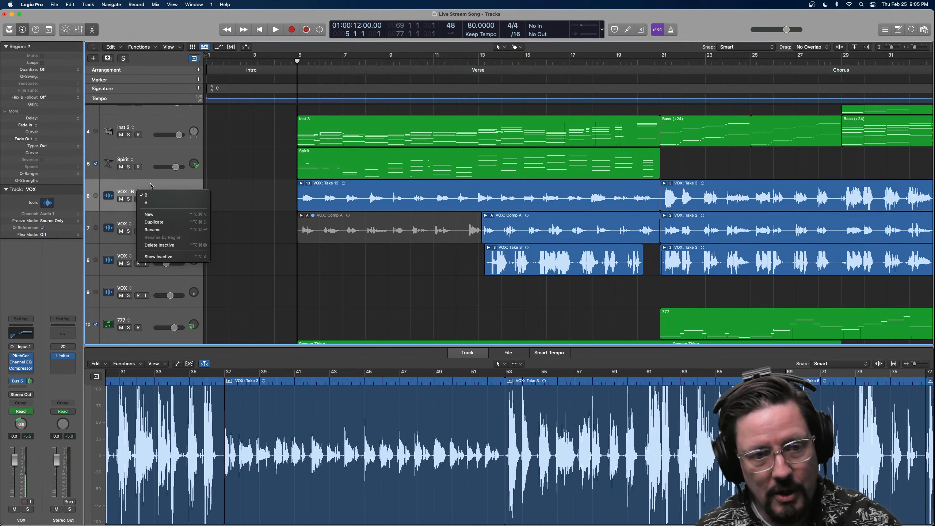
pyautogui.click(167, 223)
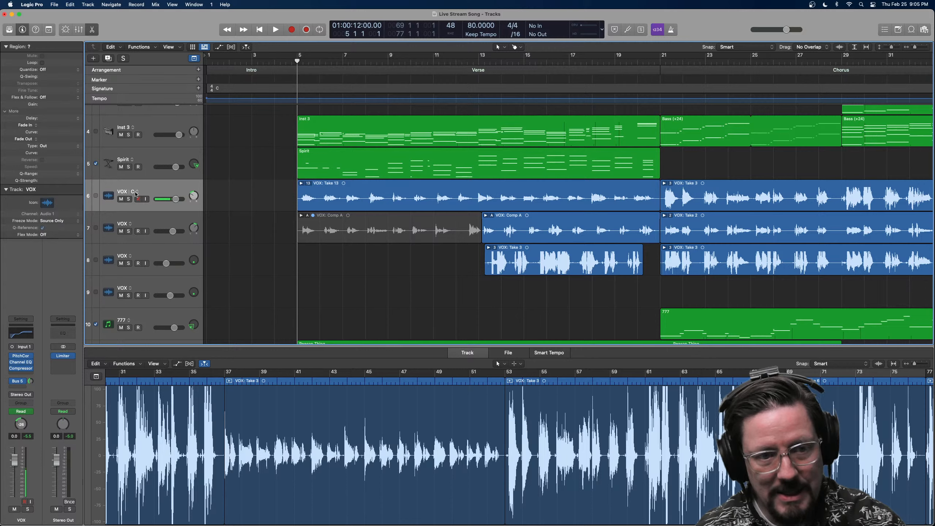
# Flatten the first-verse take folder in alternative C to Take 13 and select the flattened region.
pyautogui.click(308, 184)
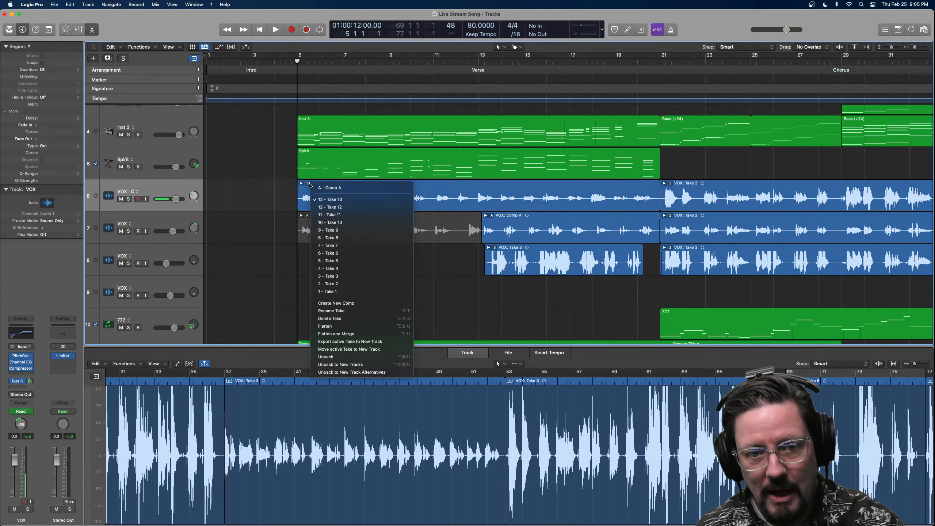
pyautogui.click(346, 327)
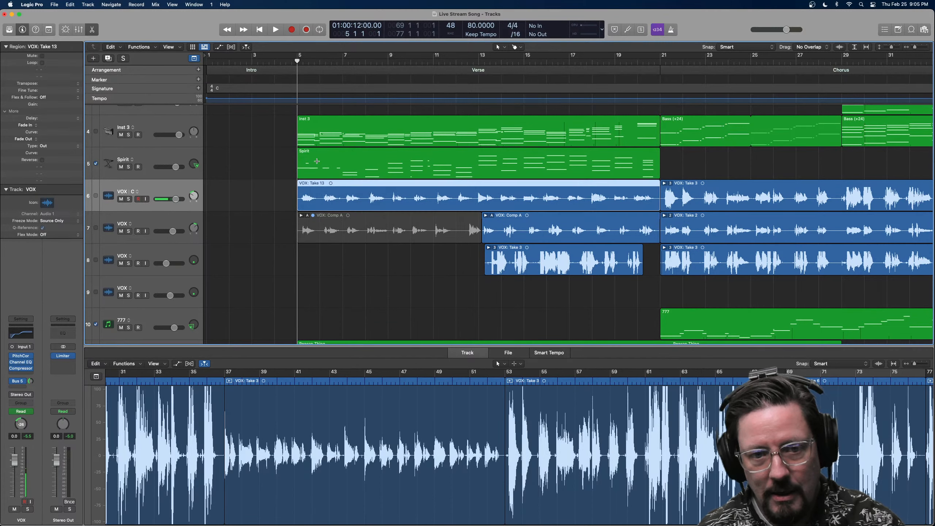
pyautogui.click(308, 196)
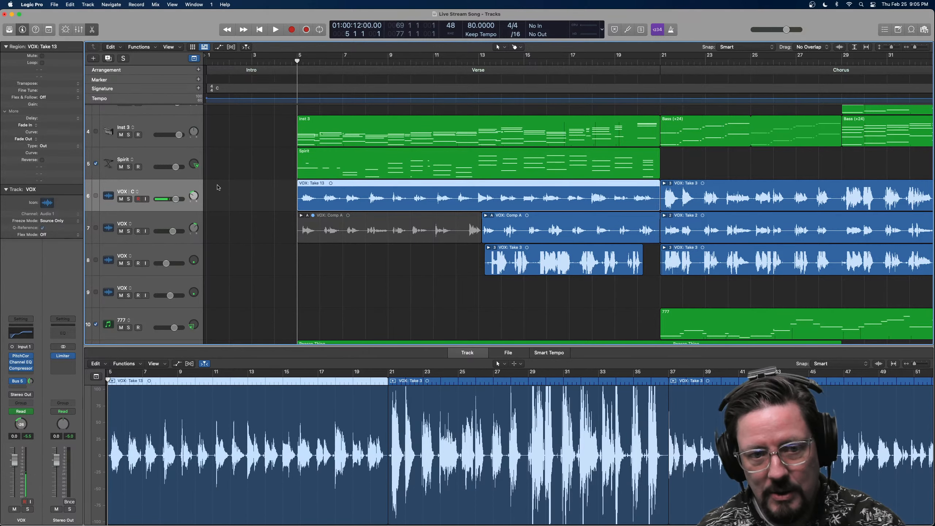
# Switch vocal track 6 to alternative B to check its take folder, and return to alternative C.
pyautogui.click(136, 193)
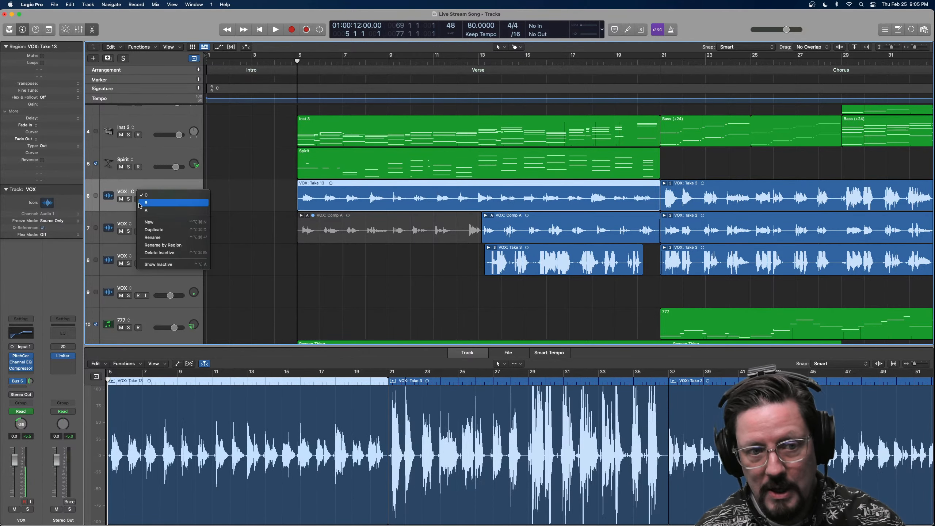
pyautogui.click(140, 206)
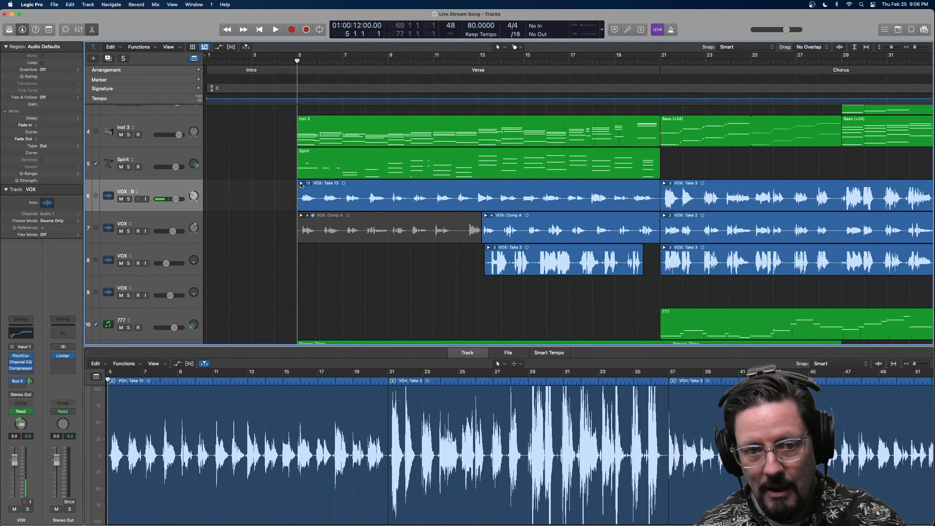
pyautogui.click(302, 183)
pyautogui.click(302, 184)
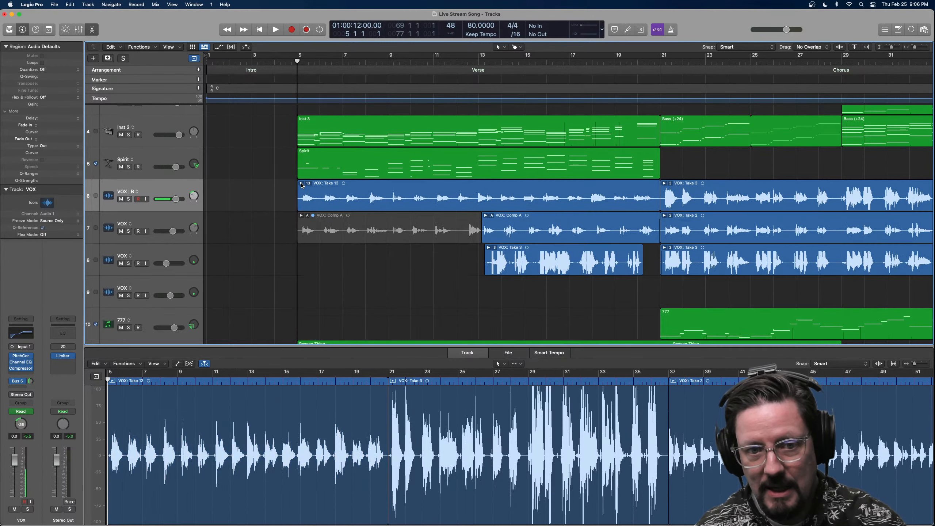
pyautogui.click(136, 192)
pyautogui.click(144, 195)
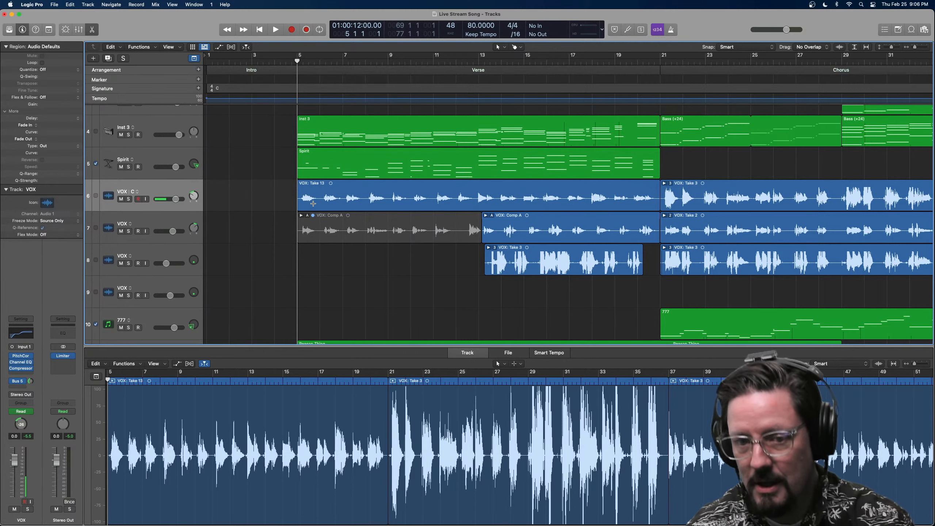
# Turn on Flex for vocal track 6 with the flattened verse region selected, and review the flex modes, keeping Flex Pitch.
pyautogui.click(327, 189)
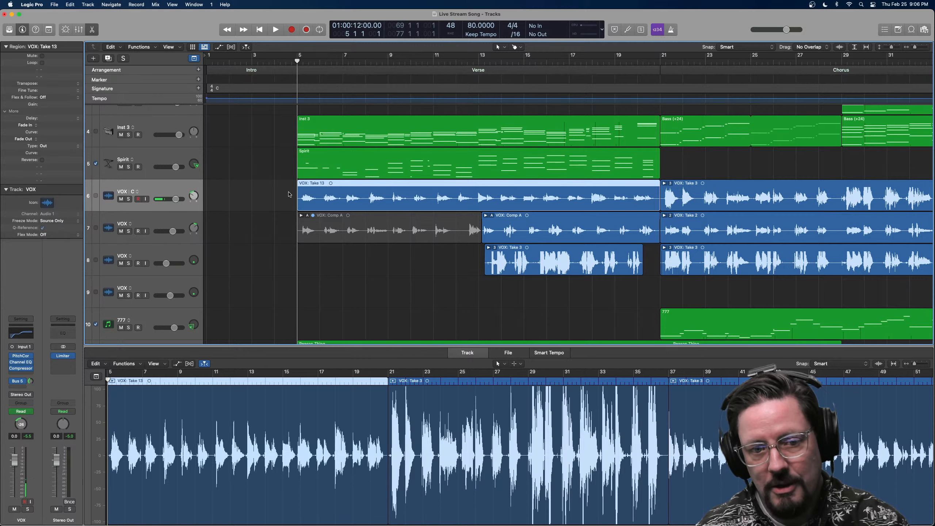
pyautogui.click(190, 364)
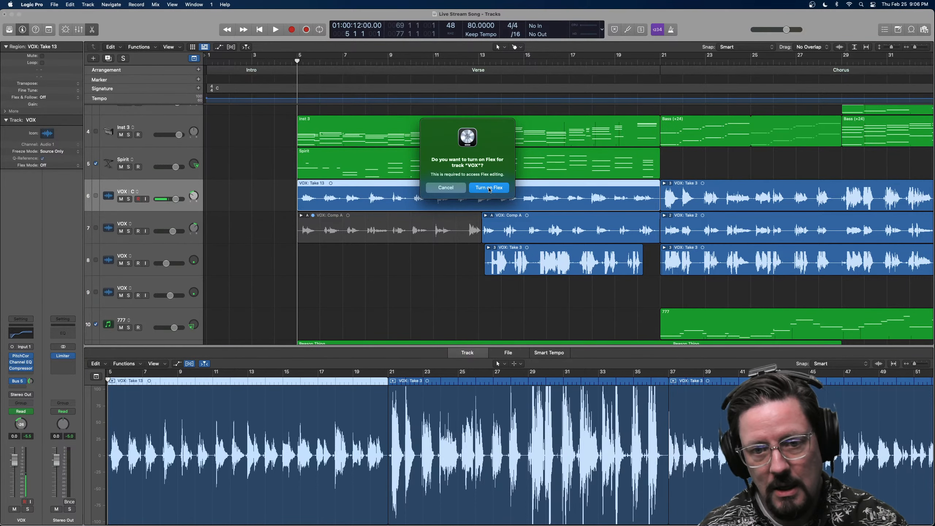
pyautogui.click(489, 188)
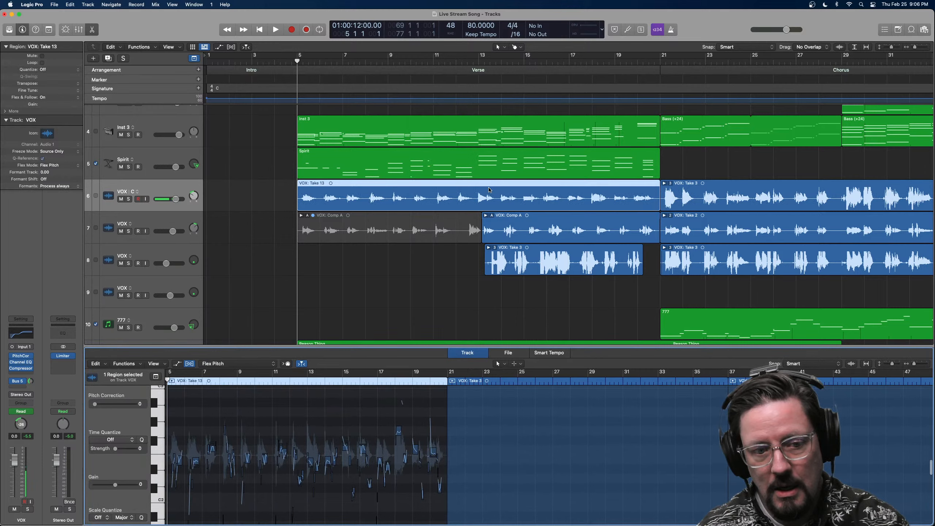
pyautogui.click(213, 366)
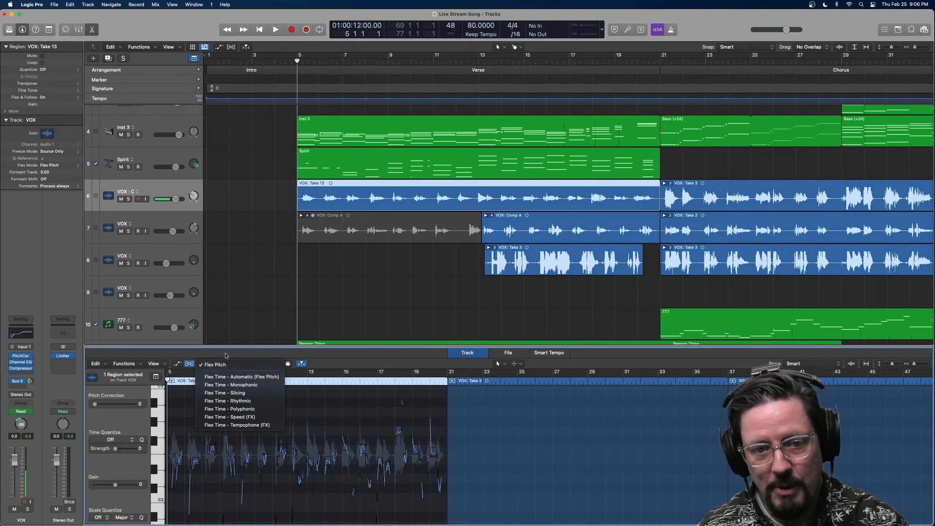
pyautogui.click(255, 271)
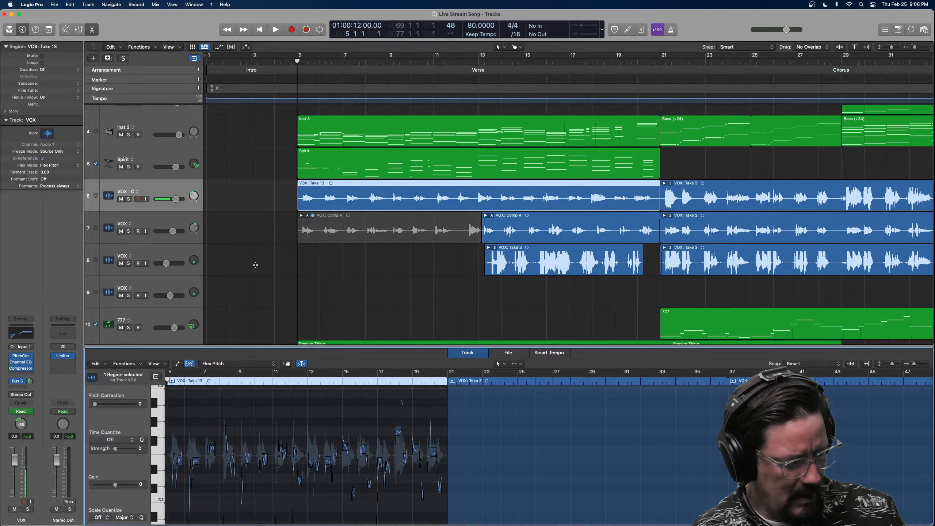
# Examine the Flex Pitch notes of the first verse phrase up close, and place the playhead just before that phrase.
pyautogui.press('super+Right')
pyautogui.press('super+Right')
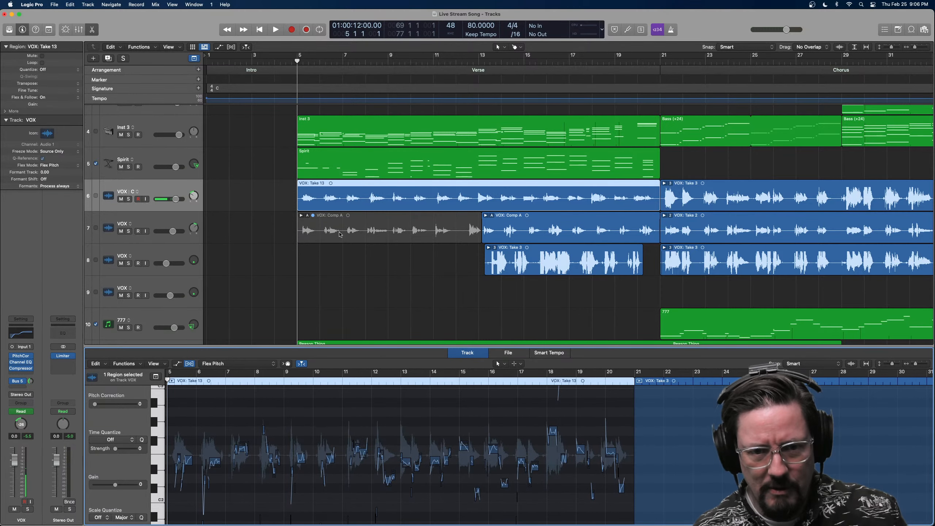
pyautogui.click(326, 262)
pyautogui.press('super+Right')
pyautogui.press('super+Right')
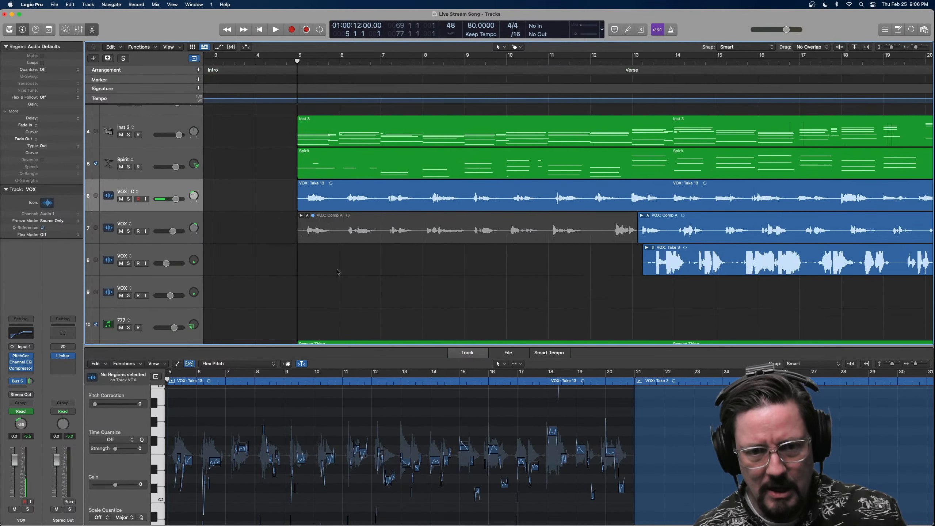
pyautogui.moveTo(224, 381); pyautogui.dragTo(174, 386)
pyautogui.press('super+Right')
pyautogui.press('super+Right')
pyautogui.press('super+Right')
pyautogui.press('super+Right')
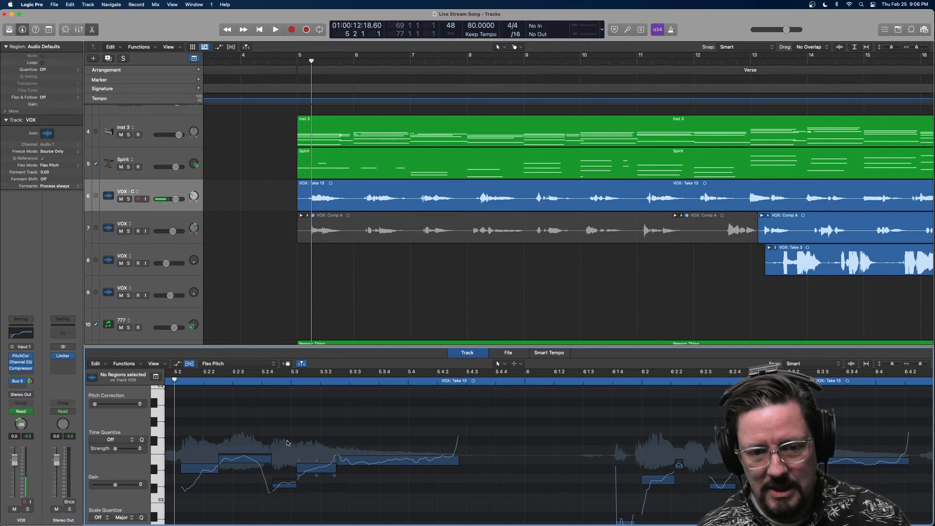
pyautogui.scroll(-4, 287, 443)
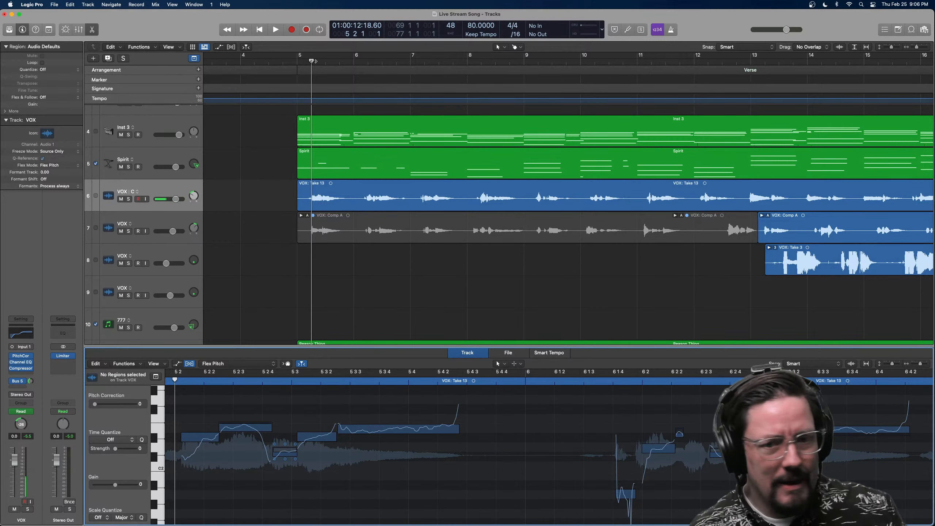
pyautogui.moveTo(313, 61); pyautogui.dragTo(301, 61)
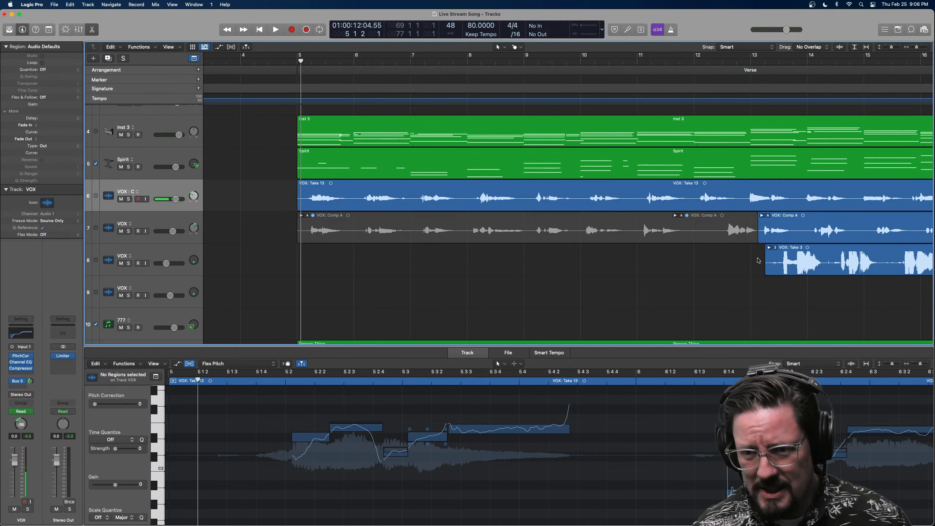
# Try the Mute tool on the muted first Comp A region of vocal track 7, and return to the Pointer tool.
pyautogui.rightClick(662, 287)
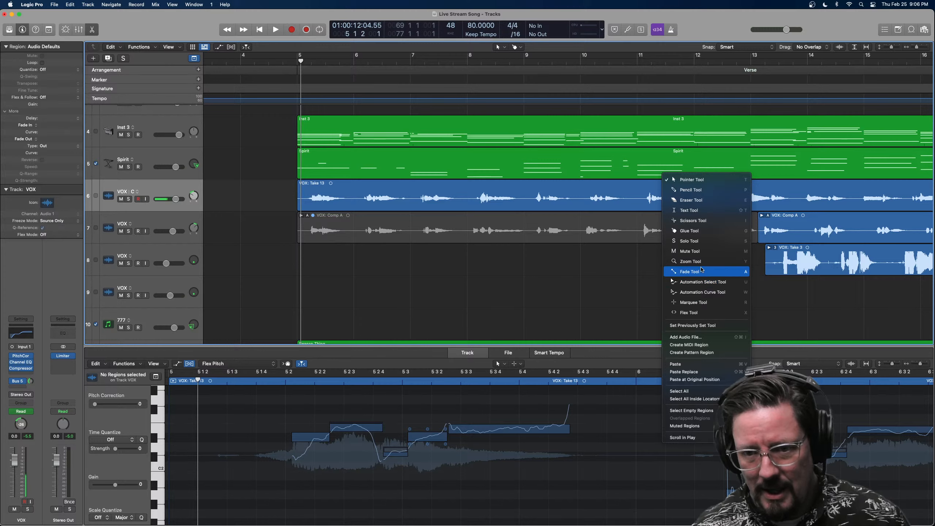
pyautogui.click(703, 254)
pyautogui.click(589, 238)
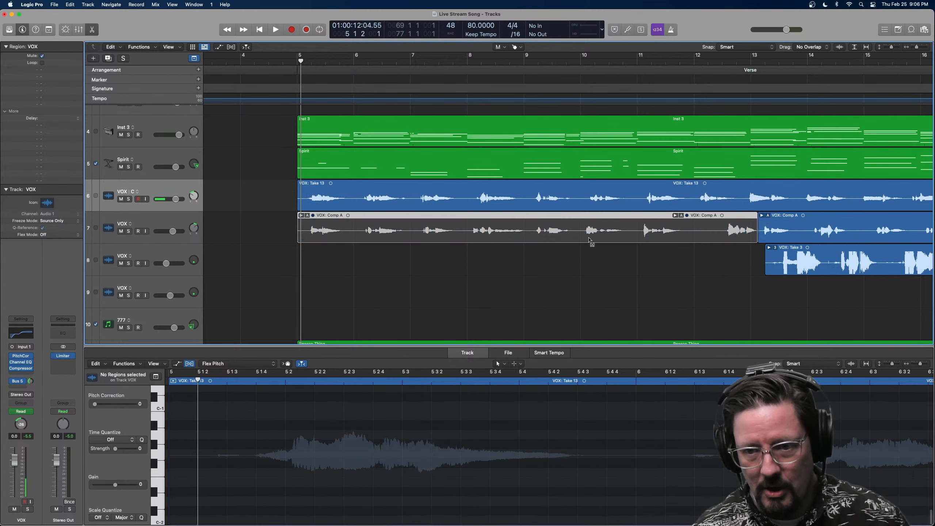
pyautogui.rightClick(344, 257)
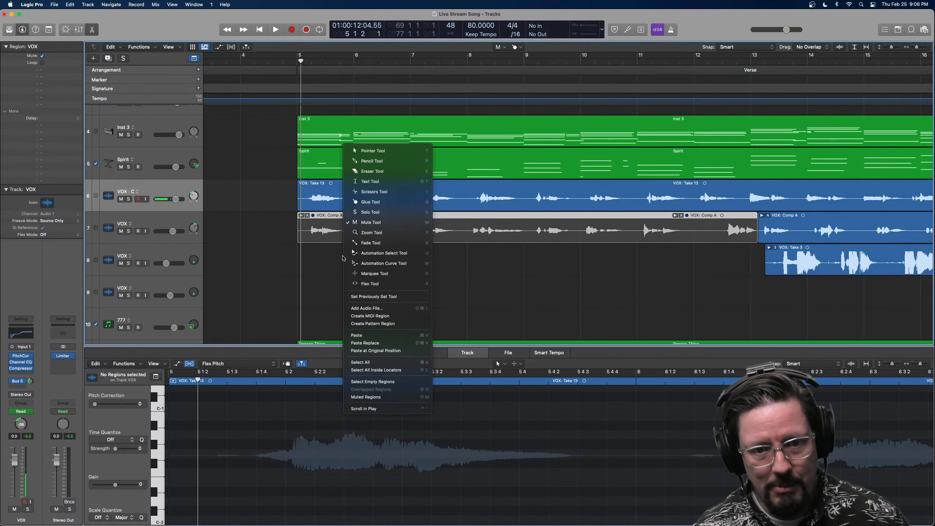
pyautogui.click(375, 153)
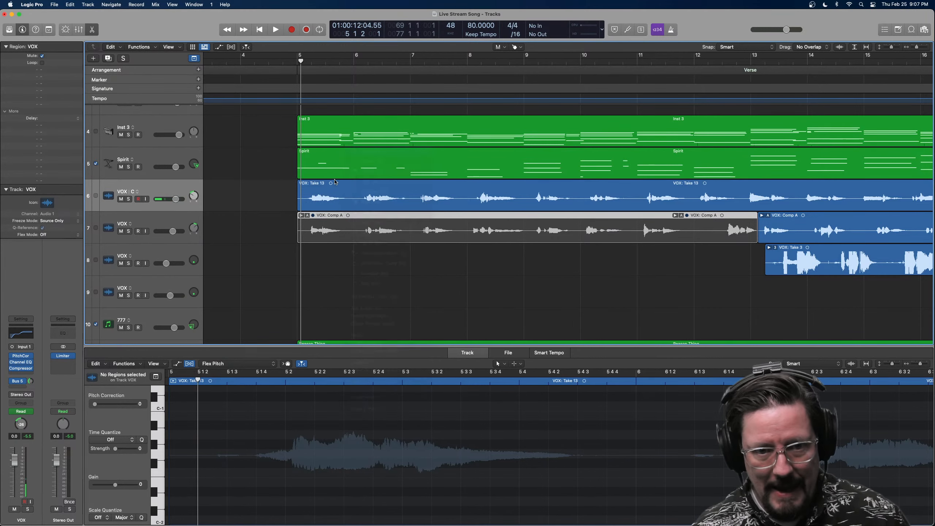
# Select the Take 13 verse region, play its first phrase, solo vocal track 6 and return the playhead to before the phrase.
pyautogui.click(320, 201)
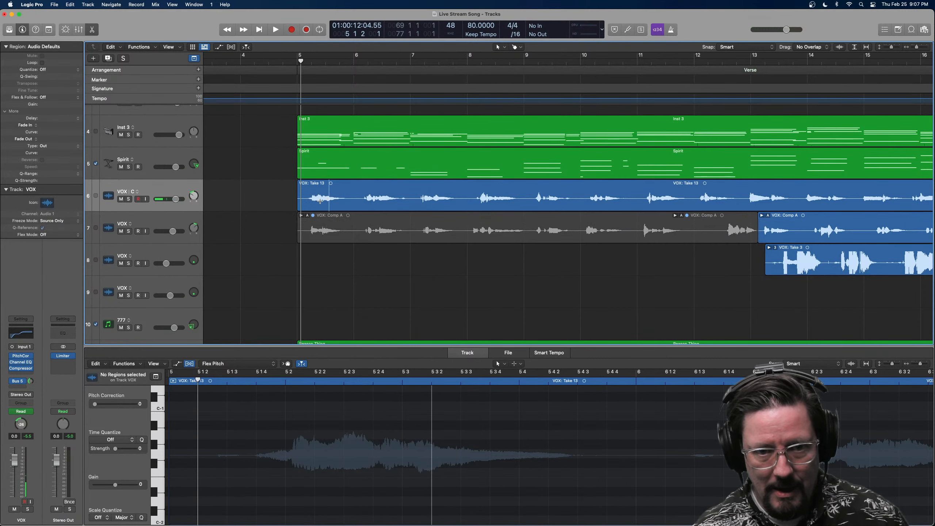
pyautogui.click(369, 188)
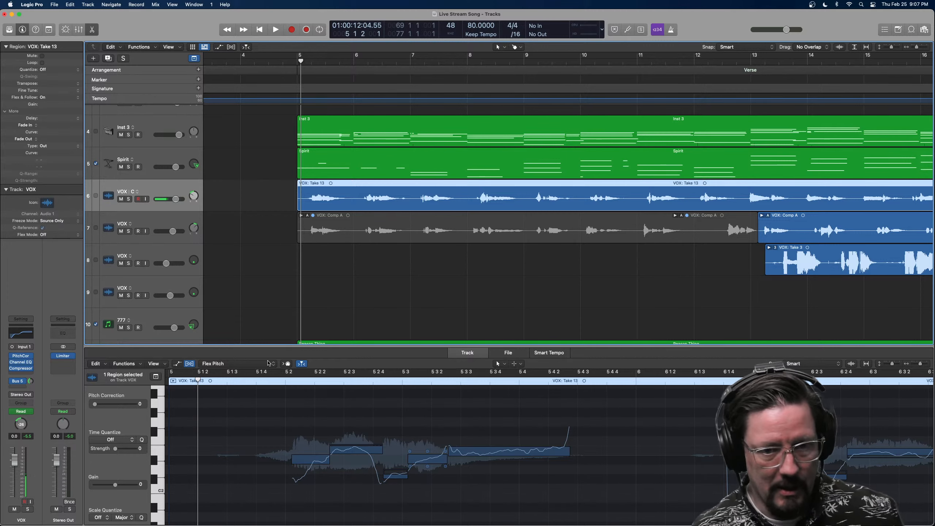
pyautogui.press('space')
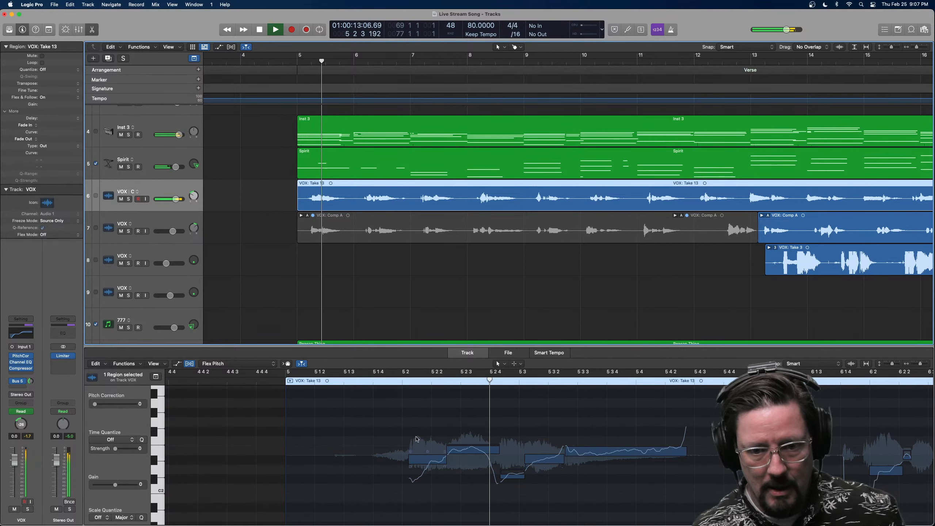
pyautogui.press('space')
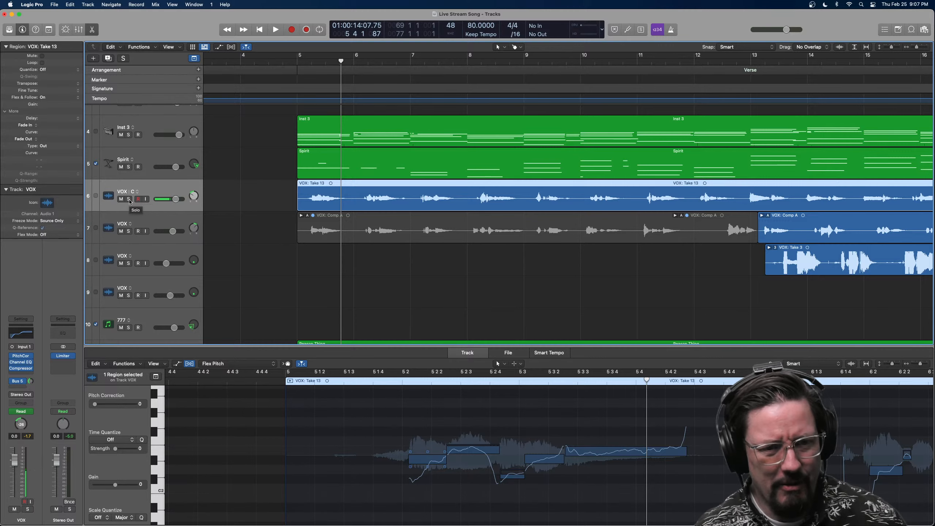
pyautogui.hotkey('ctrl', 's')
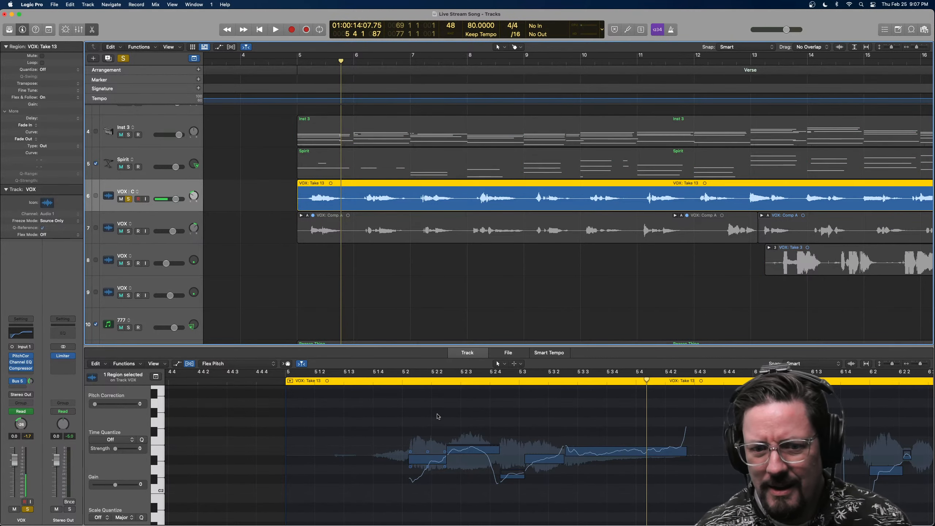
pyautogui.moveTo(386, 415); pyautogui.dragTo(370, 443)
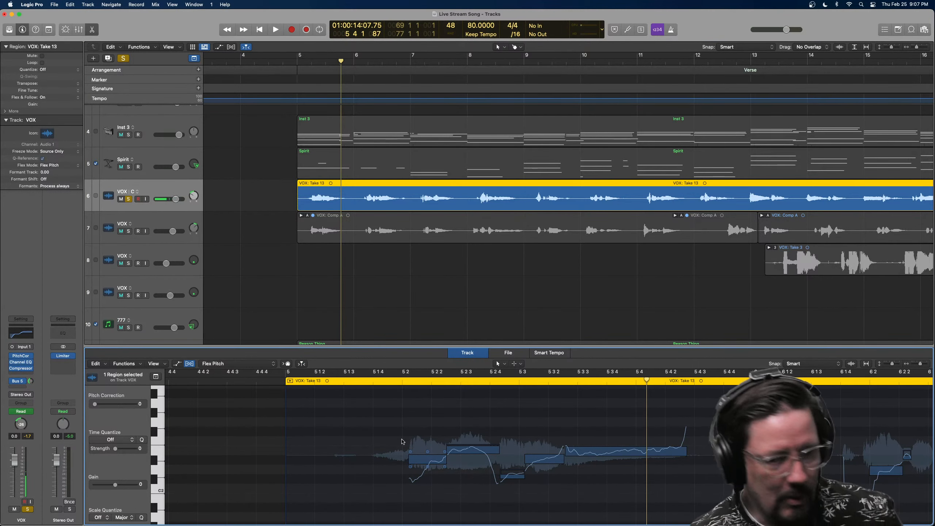
pyautogui.click(317, 62)
pyautogui.click(304, 64)
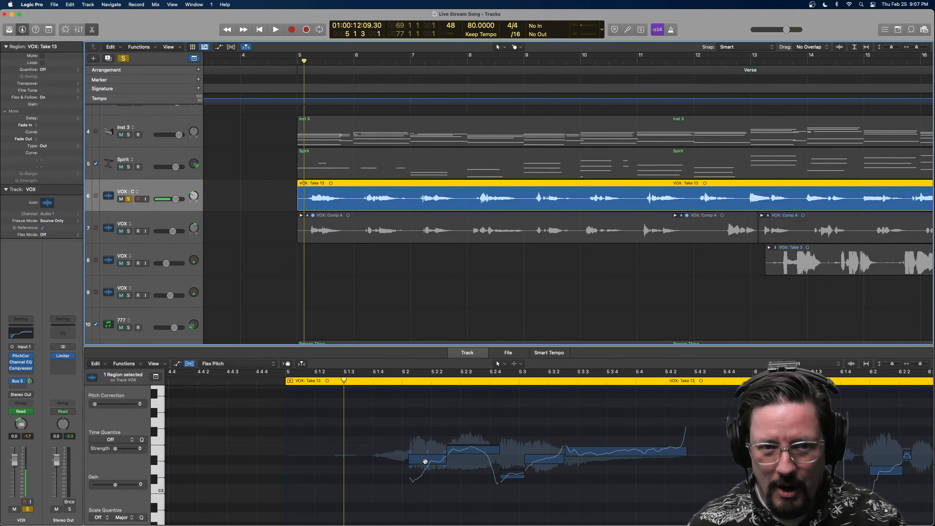
# Check the scale and response settings of the Pitch Correction plug-in on vocal track 6, and close its window.
pyautogui.click(22, 356)
pyautogui.moveTo(502, 108); pyautogui.dragTo(625, 101)
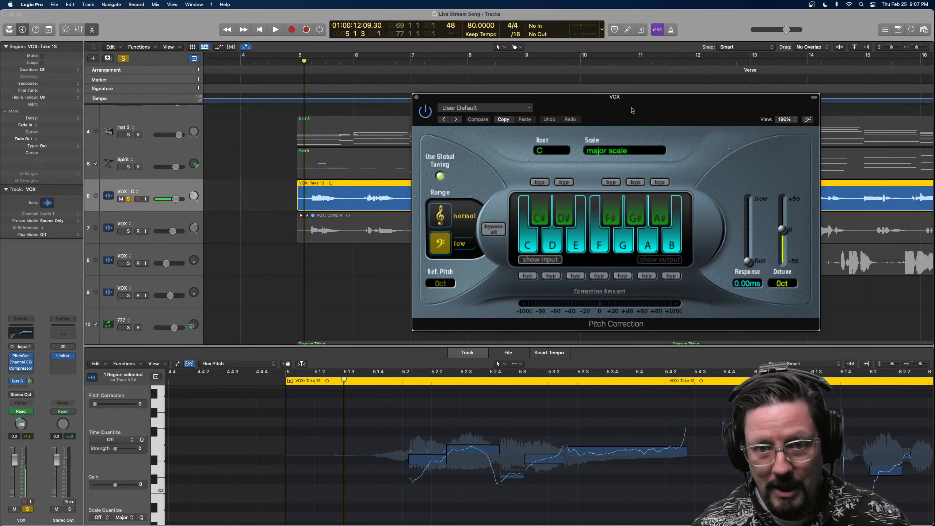
pyautogui.click(416, 98)
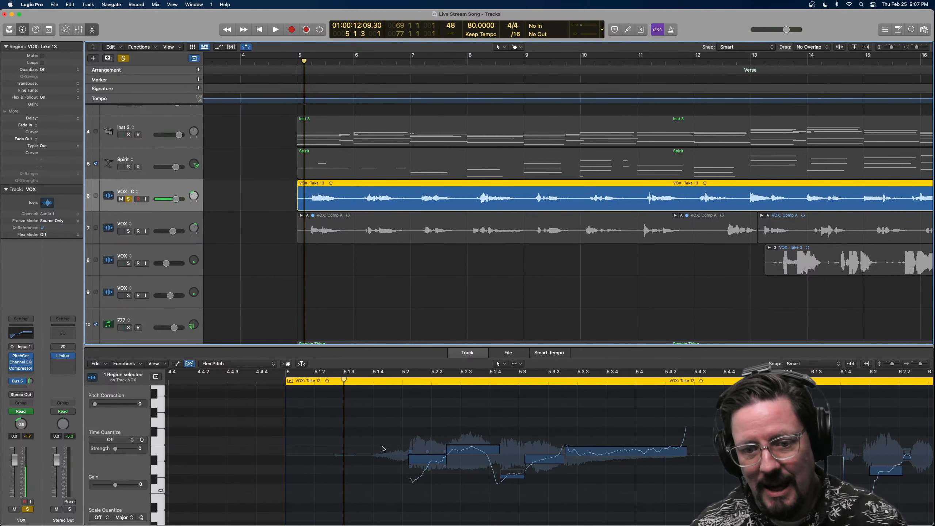
pyautogui.click(431, 459)
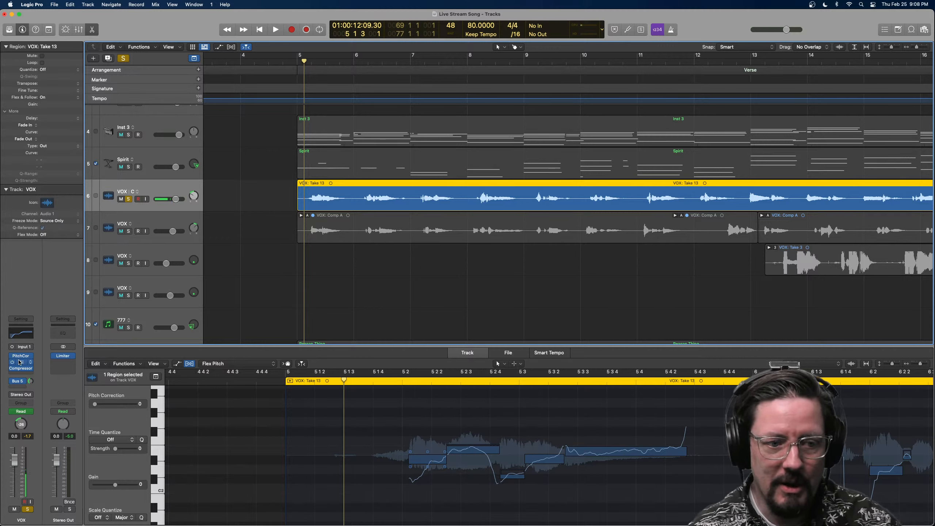
pyautogui.moveTo(26, 358)
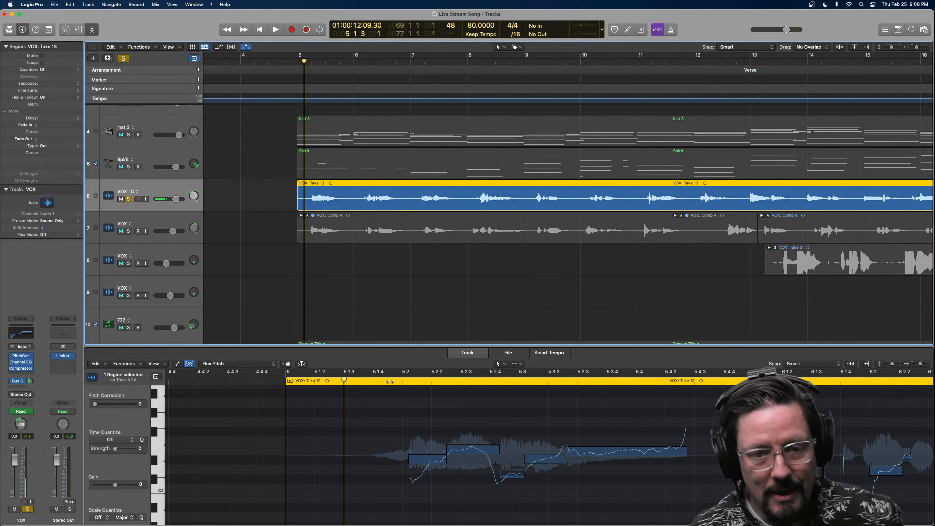
# Play the soloed first phrase, and adjust the vibrato of its long last note and its second note, the latter to about 88%.
pyautogui.press('space')
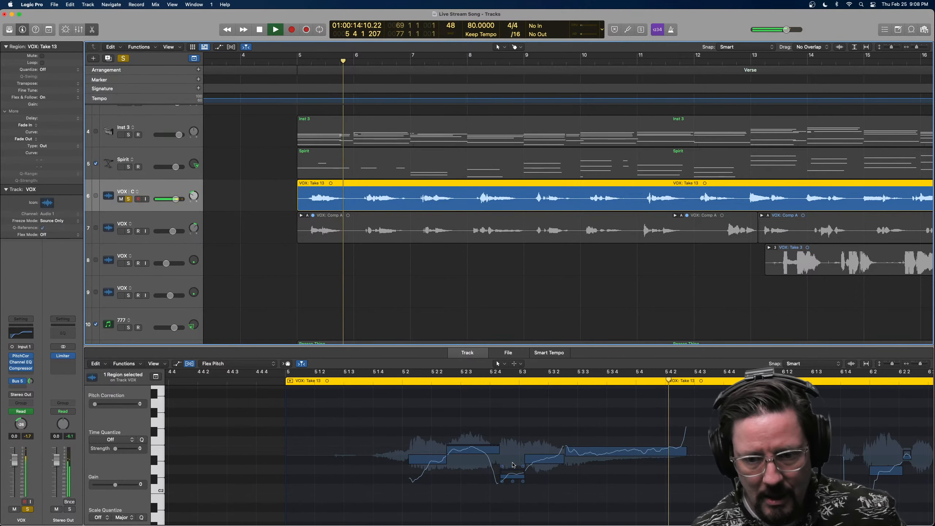
pyautogui.press('space')
pyautogui.click(608, 454)
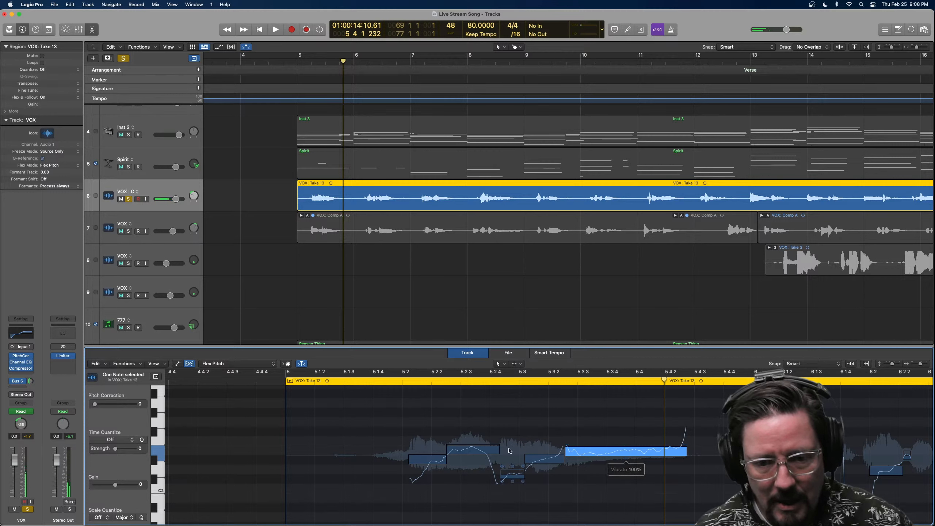
pyautogui.click(474, 444)
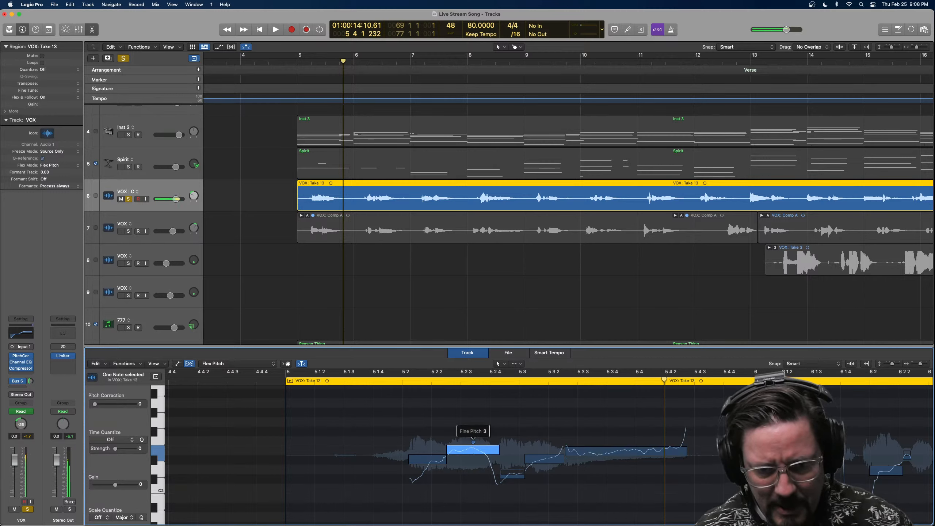
pyautogui.click(627, 446)
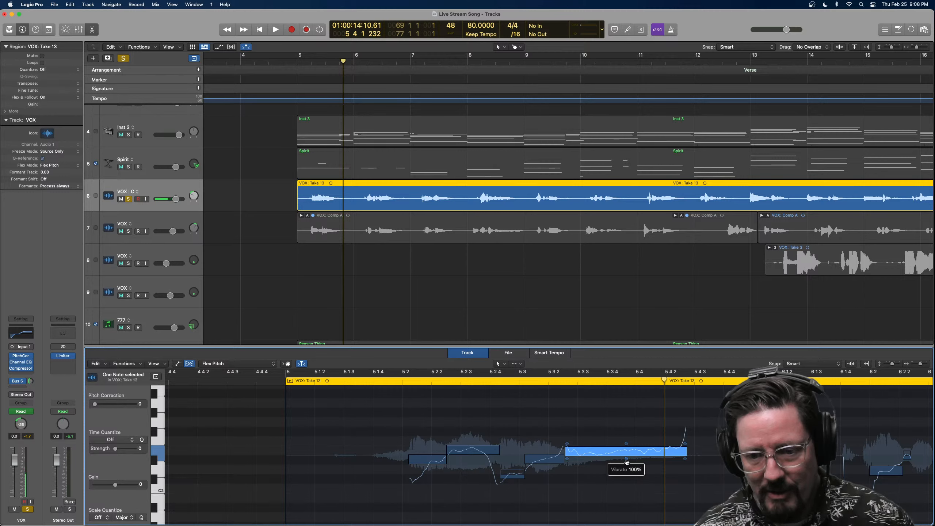
pyautogui.moveTo(627, 461)
pyautogui.mouseDown()
pyautogui.moveTo(626, 471)
pyautogui.moveTo(626, 451)
pyautogui.moveTo(627, 465)
pyautogui.mouseUp()
pyautogui.click(469, 451)
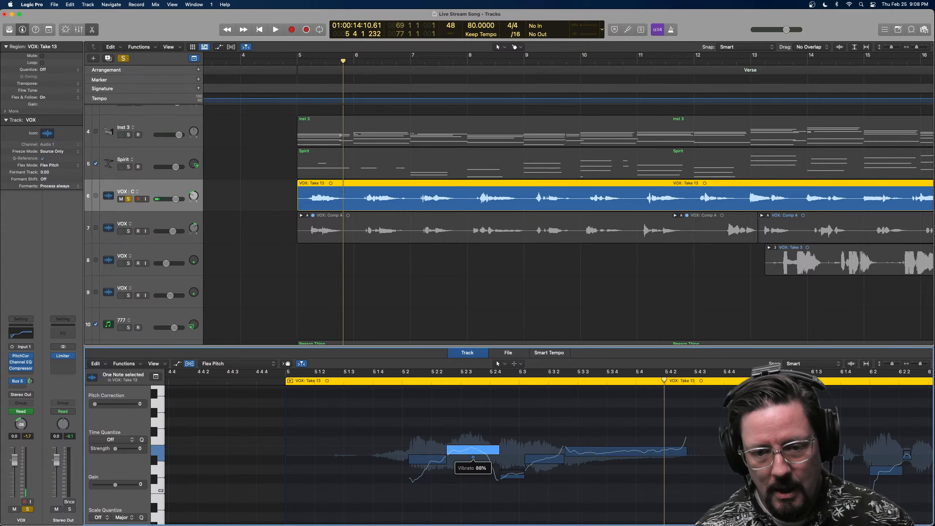
# Replay the first phrase, raise its first note to the second note's pitch with a flattened pitch curve, and listen back.
pyautogui.click(399, 379)
pyautogui.press('space')
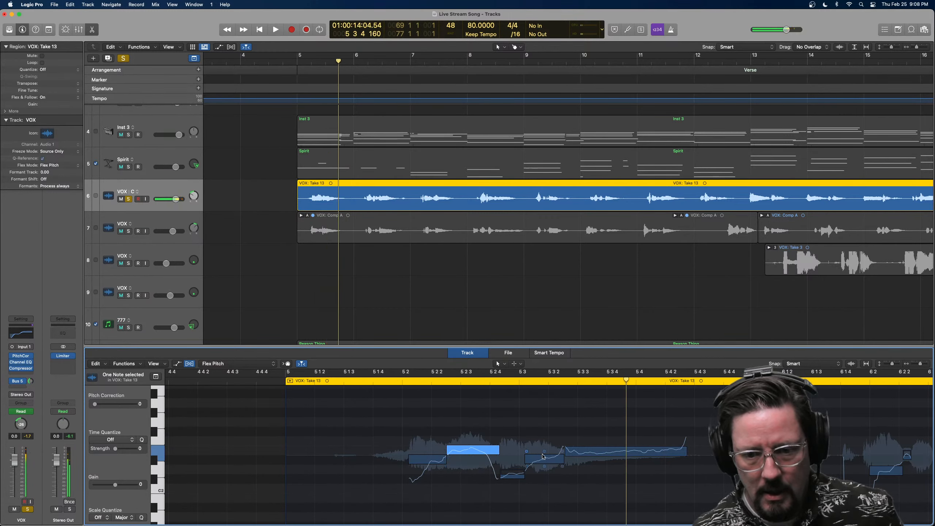
pyautogui.press('space')
pyautogui.click(392, 380)
pyautogui.press('space')
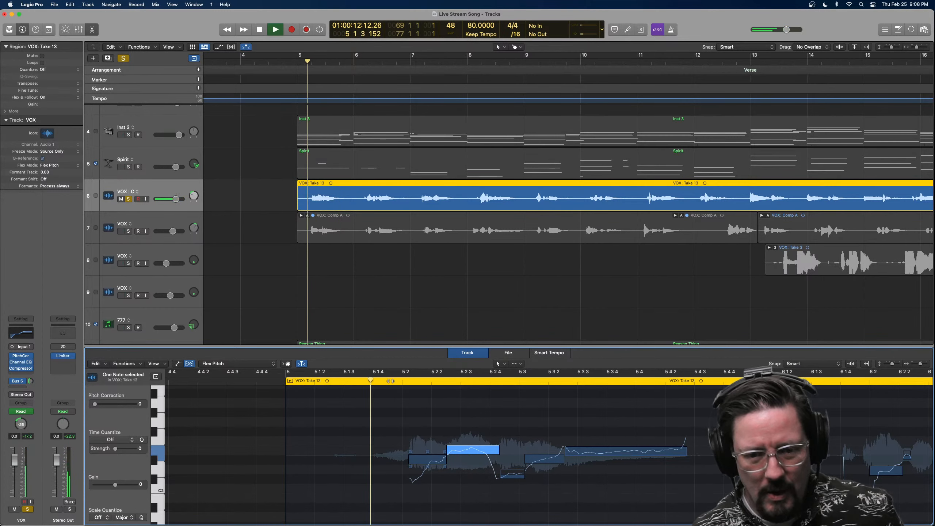
pyautogui.press('space')
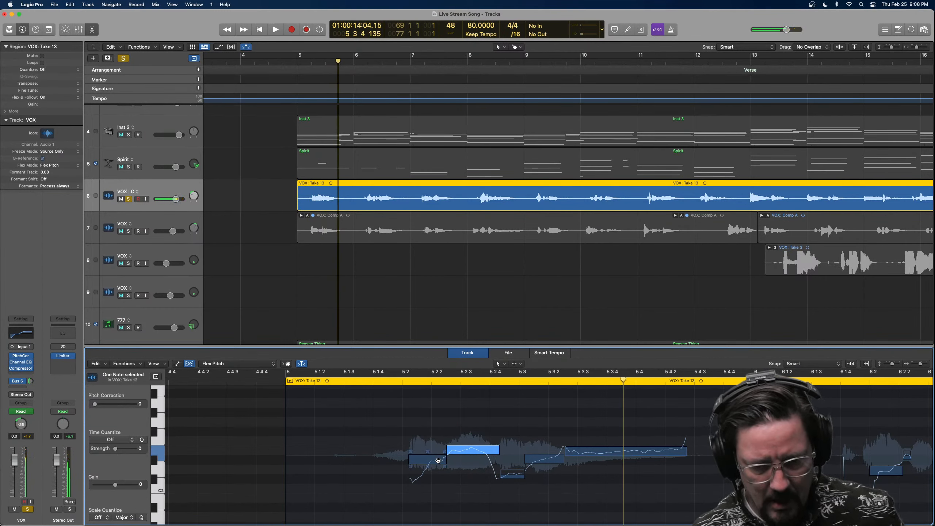
pyautogui.moveTo(430, 460); pyautogui.dragTo(473, 474)
pyautogui.doubleClick(349, 380)
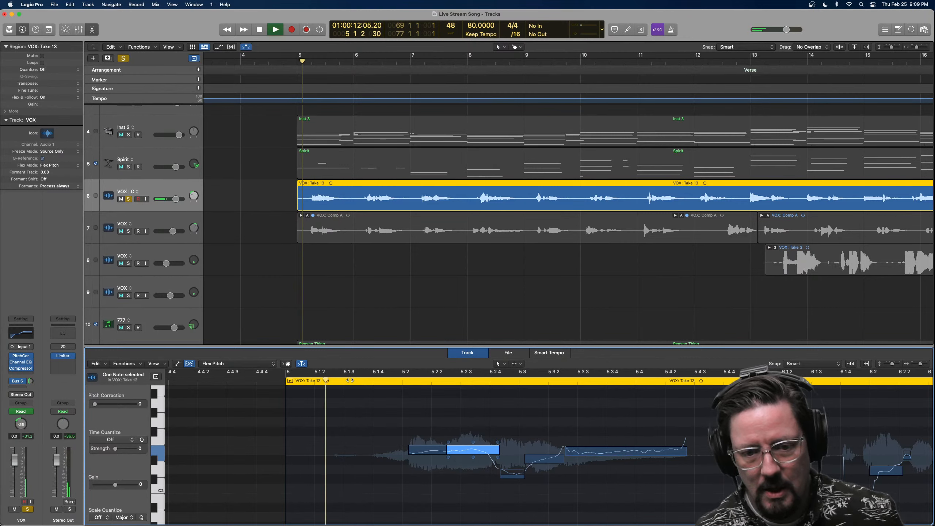
pyautogui.press('space')
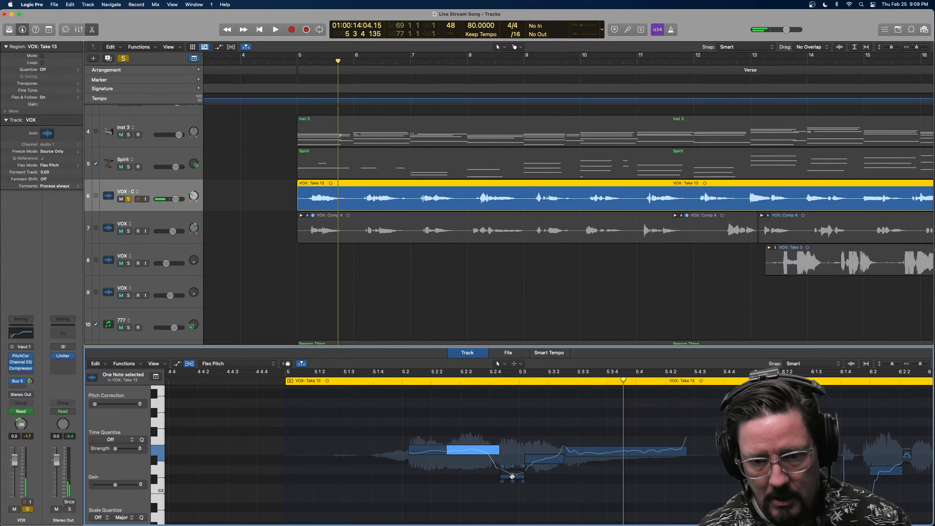
# Raise the phrase's short third note to the fourth note's pitch, reduce the vibrato of both notes, and play the phrase.
pyautogui.moveTo(514, 474)
pyautogui.mouseDown()
pyautogui.moveTo(512, 451)
pyautogui.moveTo(532, 452)
pyautogui.moveTo(512, 455)
pyautogui.mouseUp()
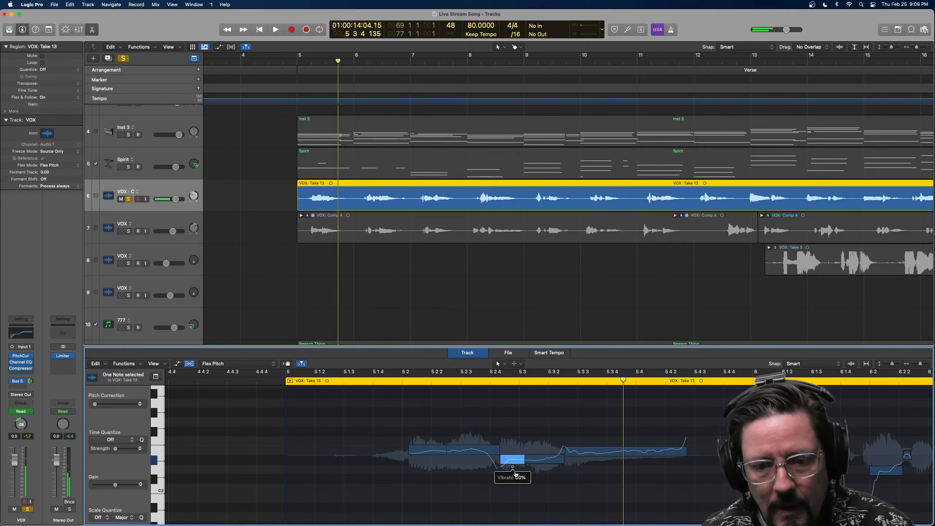
pyautogui.moveTo(545, 467); pyautogui.dragTo(544, 467)
pyautogui.click(373, 381)
pyautogui.press('space')
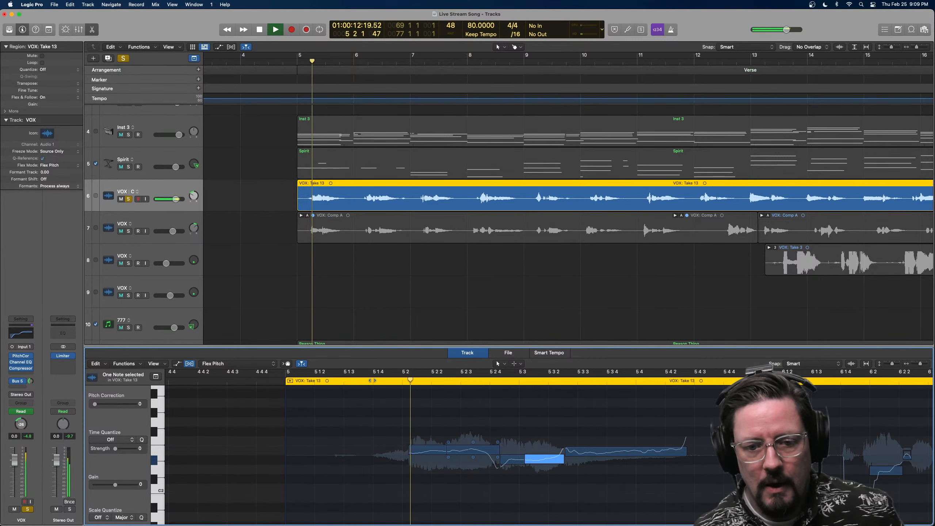
pyautogui.press('space')
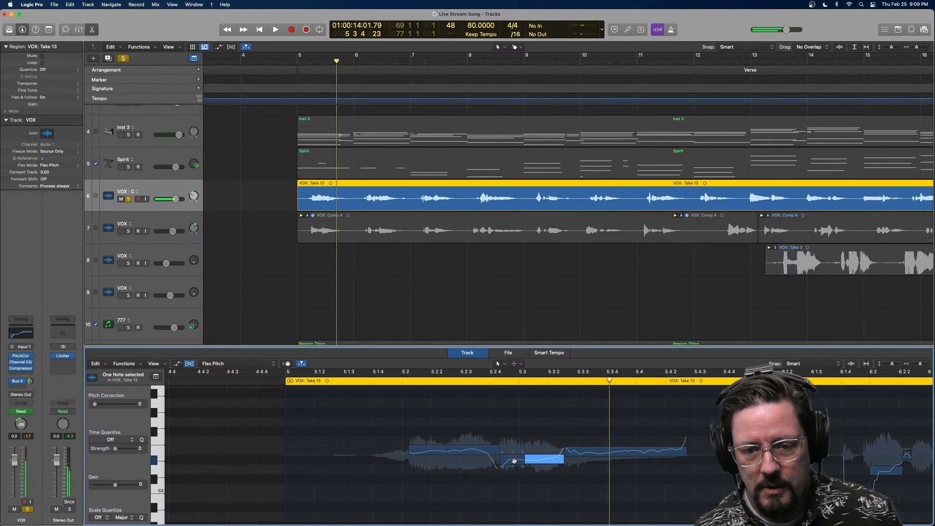
# Lower the phrase's third and fourth notes to a shared lower pitch, and play the phrase from just before its start.
pyautogui.moveTo(514, 461); pyautogui.dragTo(546, 474)
pyautogui.click(379, 376)
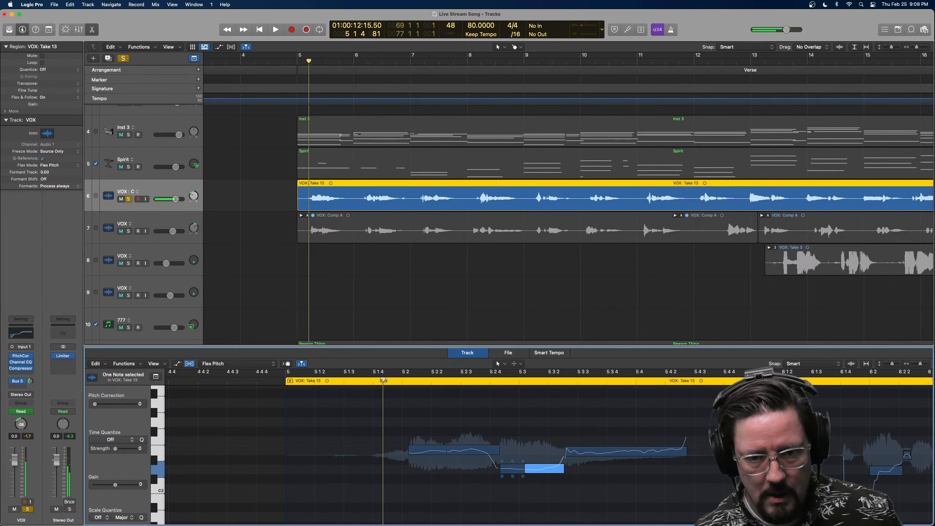
pyautogui.press('space')
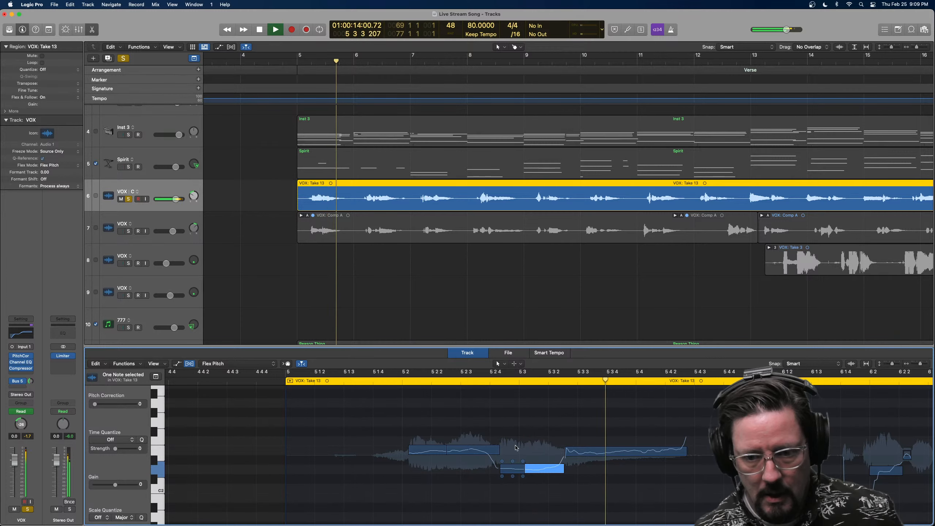
# Reduce the vibrato of the first phrase's long last note to about 34%, and play the phrase back from just before its start.
pyautogui.press('space')
pyautogui.click(625, 459)
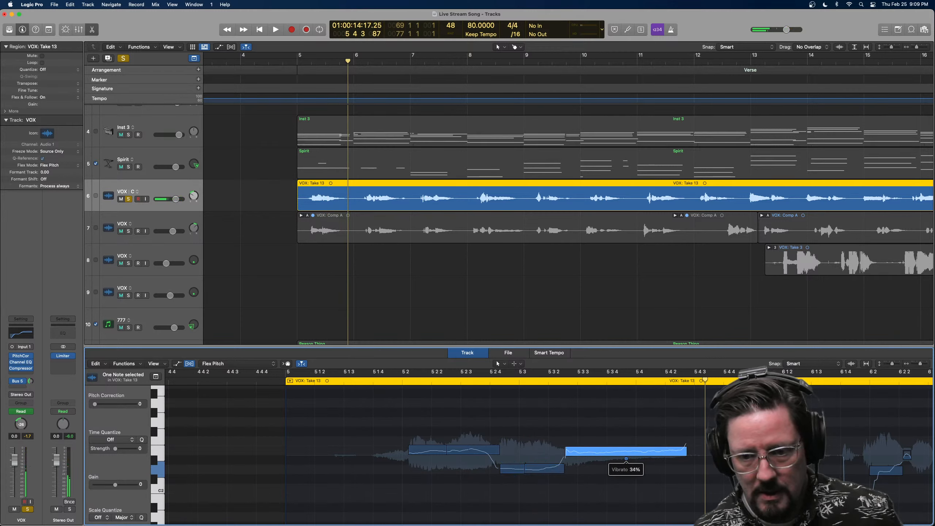
pyautogui.click(373, 379)
pyautogui.press('space')
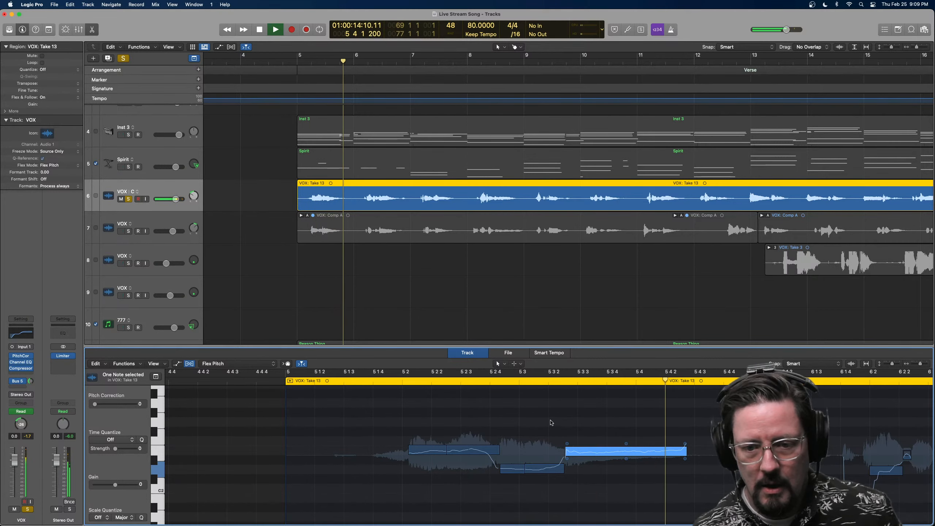
pyautogui.press('space')
# Play the second phrase in bar 6, reduce the vibrato of its note near beat 2, and replay the phrase.
pyautogui.hscroll(10, 551, 423)
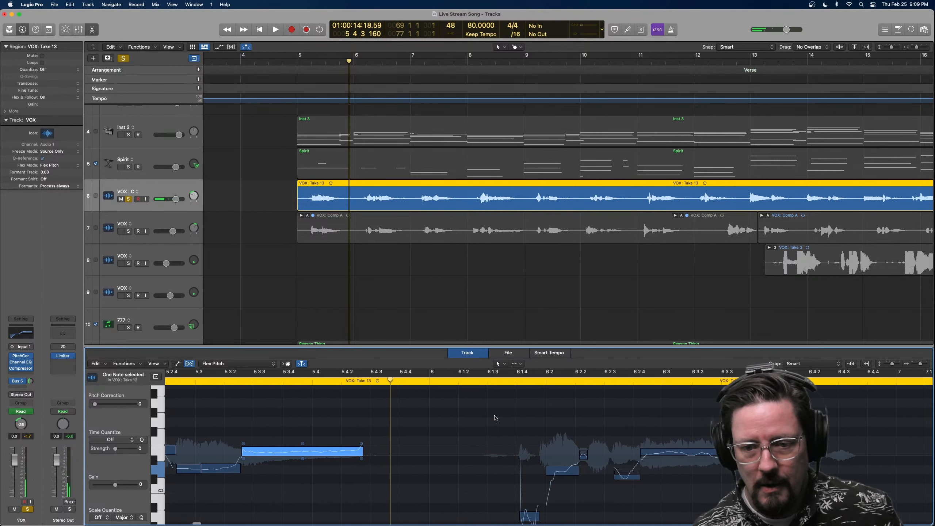
pyautogui.hscroll(3, 493, 417)
pyautogui.scroll(-3, 486, 415)
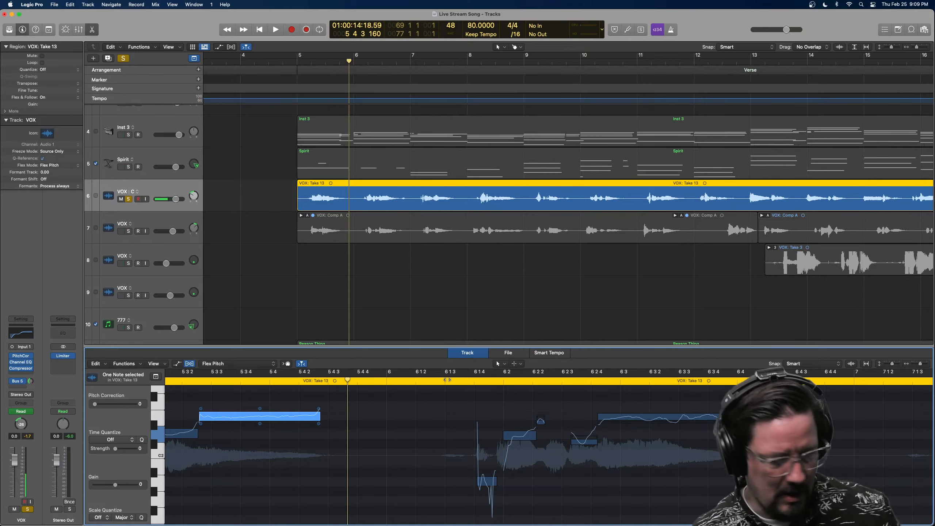
pyautogui.press('space')
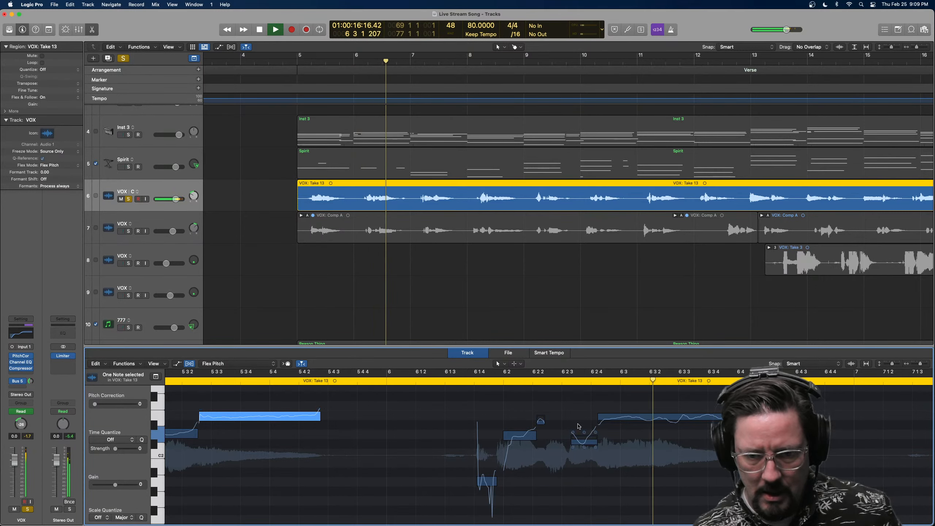
pyautogui.click(523, 434)
pyautogui.press('space')
pyautogui.hscroll(-5, 521, 436)
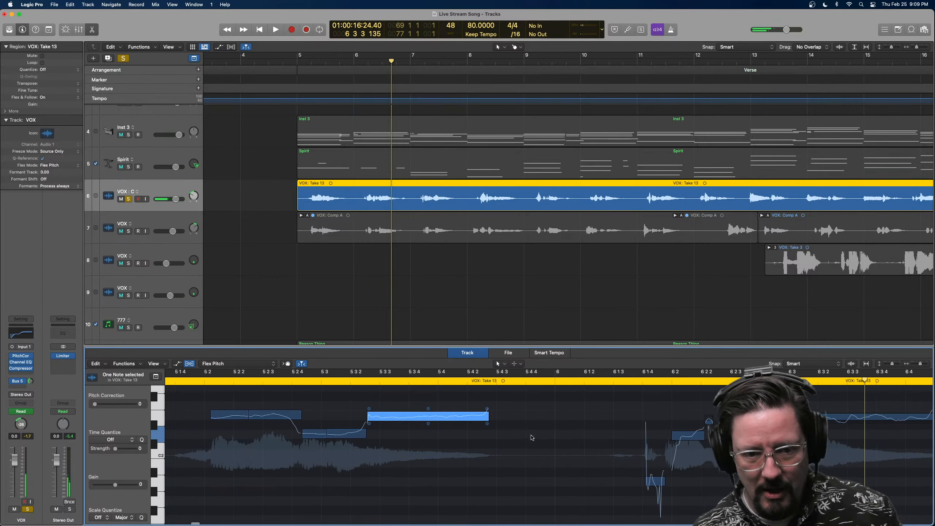
pyautogui.moveTo(684, 443); pyautogui.dragTo(685, 450)
pyautogui.click(632, 383)
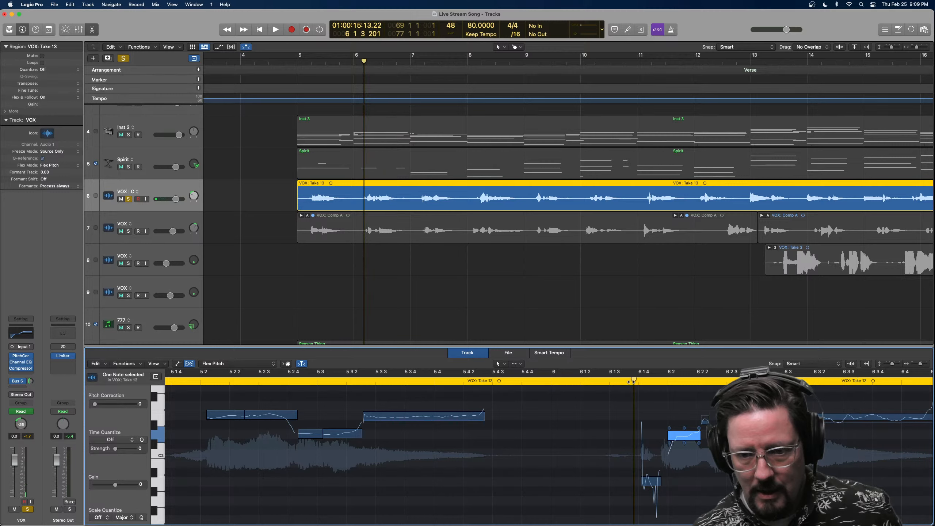
pyautogui.press('space')
pyautogui.press('space')
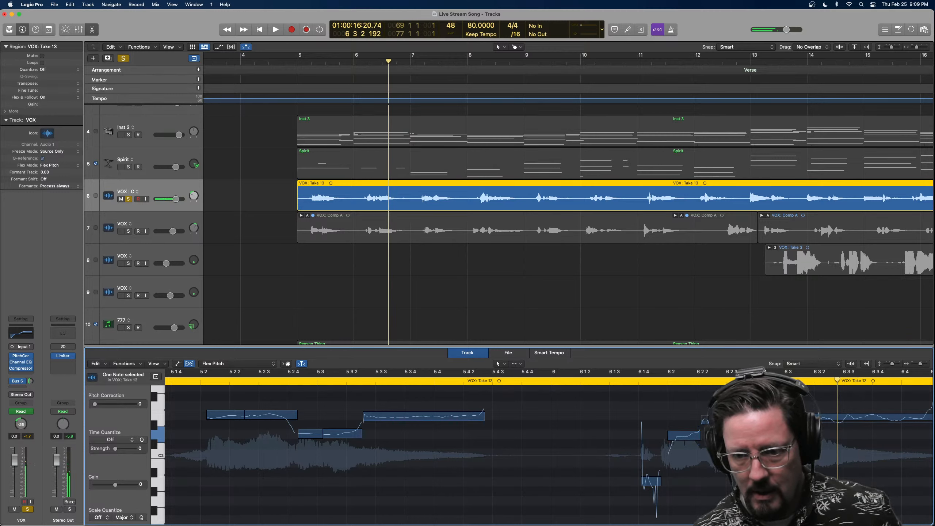
# Fine-tune the second phrase's long last note and the short note before it, and play on through the third phrase.
pyautogui.hscroll(5, 526, 446)
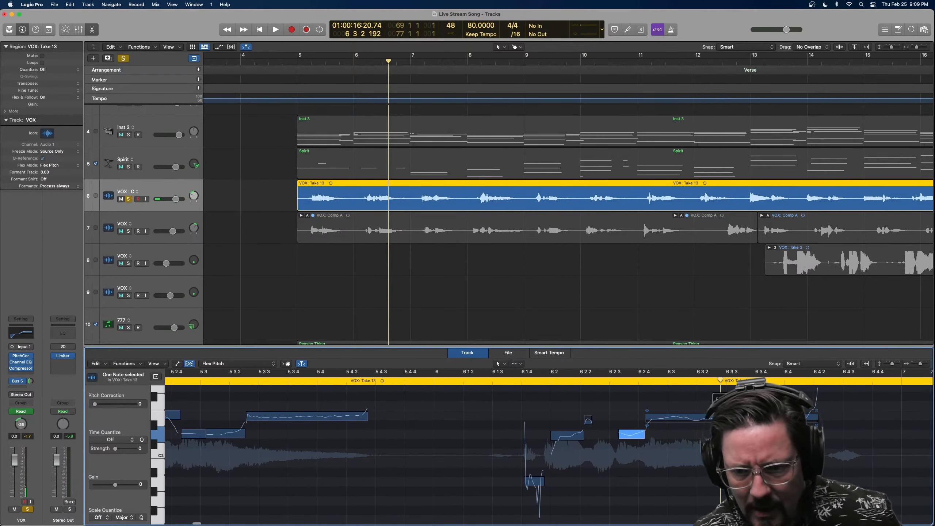
pyautogui.moveTo(732, 411); pyautogui.dragTo(732, 405)
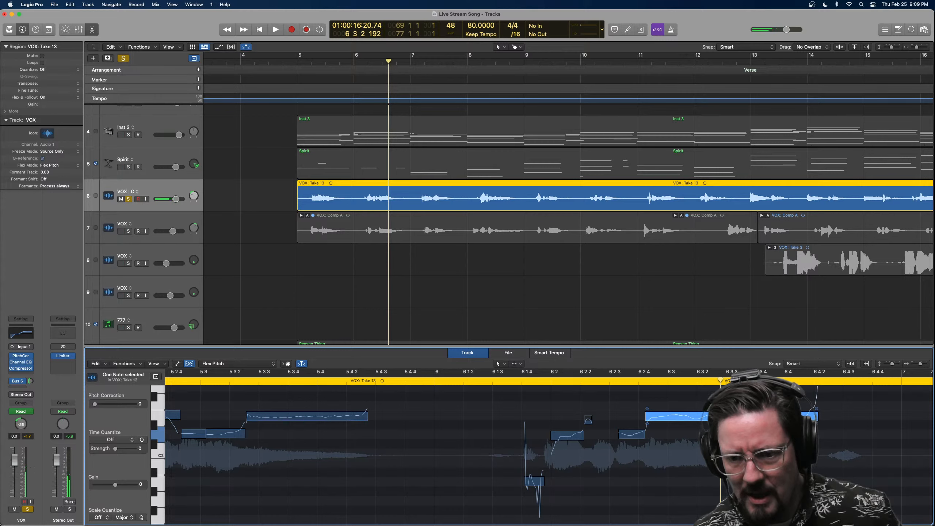
pyautogui.click(503, 383)
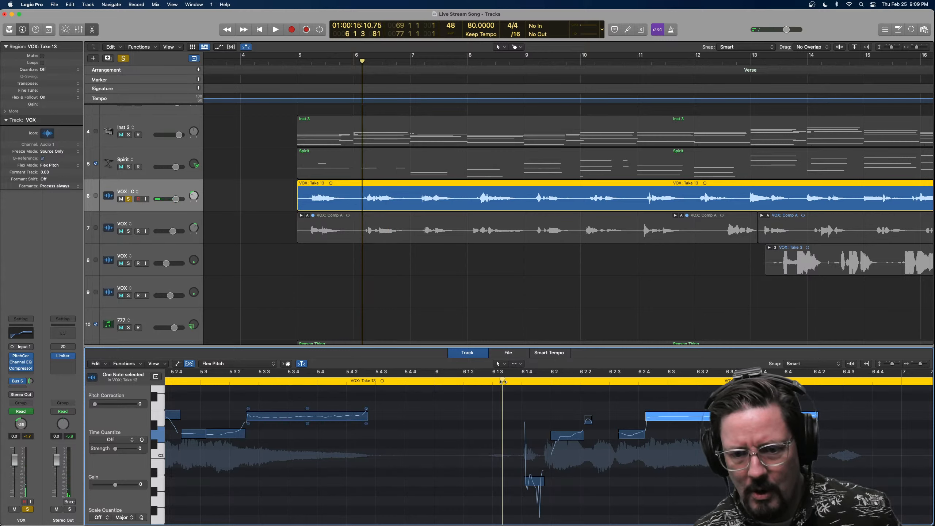
pyautogui.press('space')
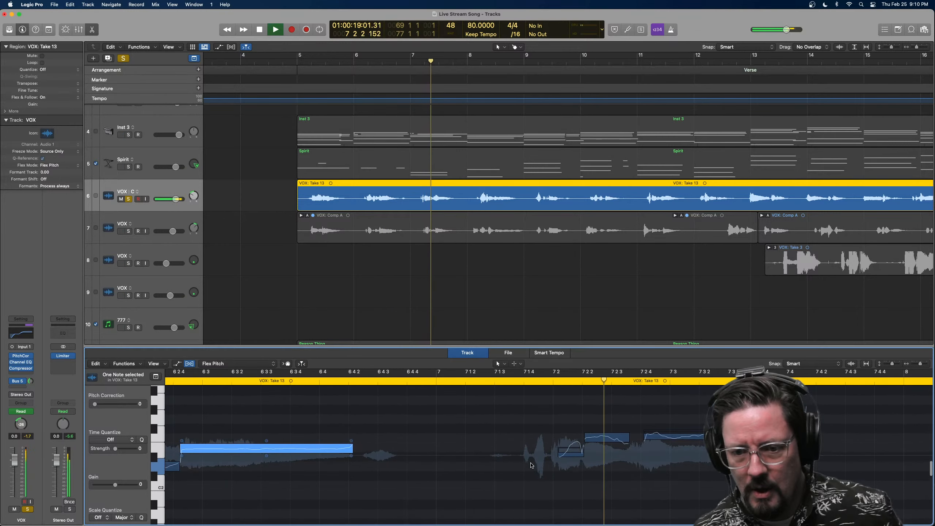
pyautogui.press('space')
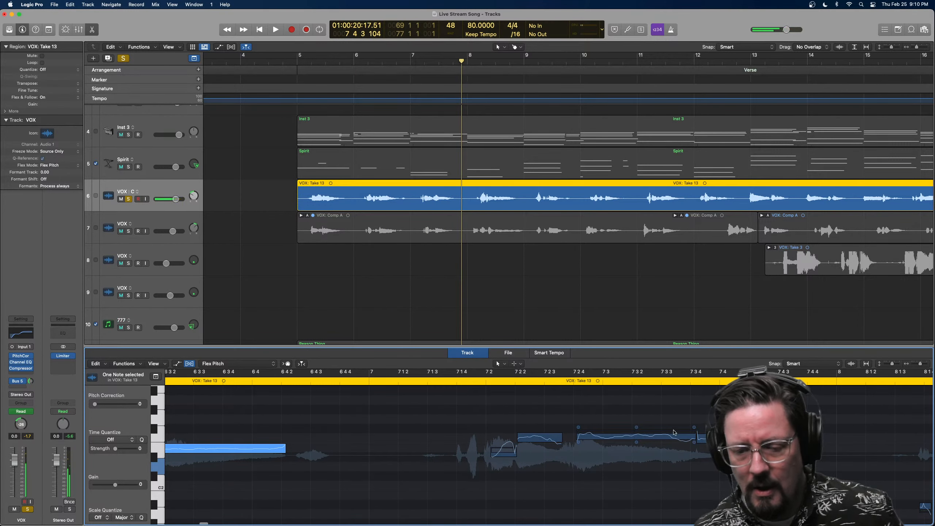
# Even out the third phrase's long note and the short note after it, and reduce the vibrato of the note before them to about 54%.
pyautogui.moveTo(637, 428); pyautogui.dragTo(637, 452)
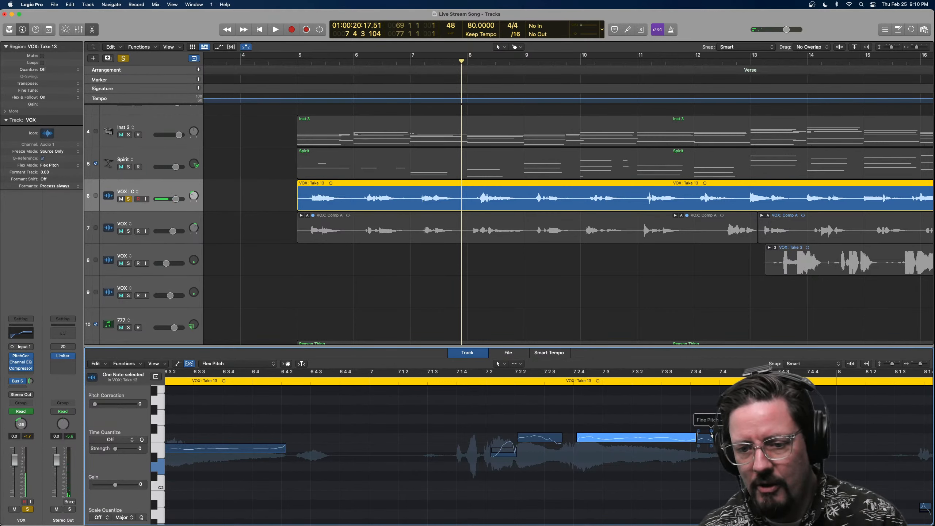
pyautogui.click(709, 439)
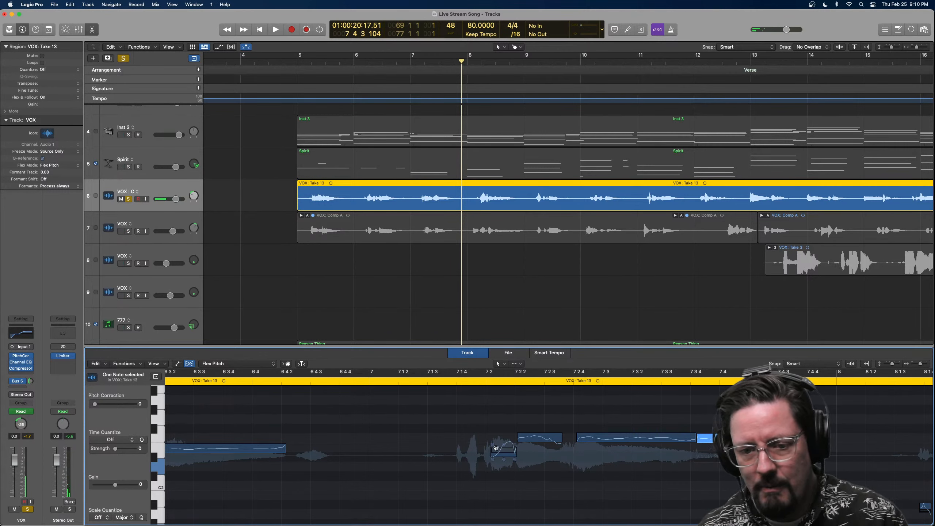
pyautogui.click(540, 446)
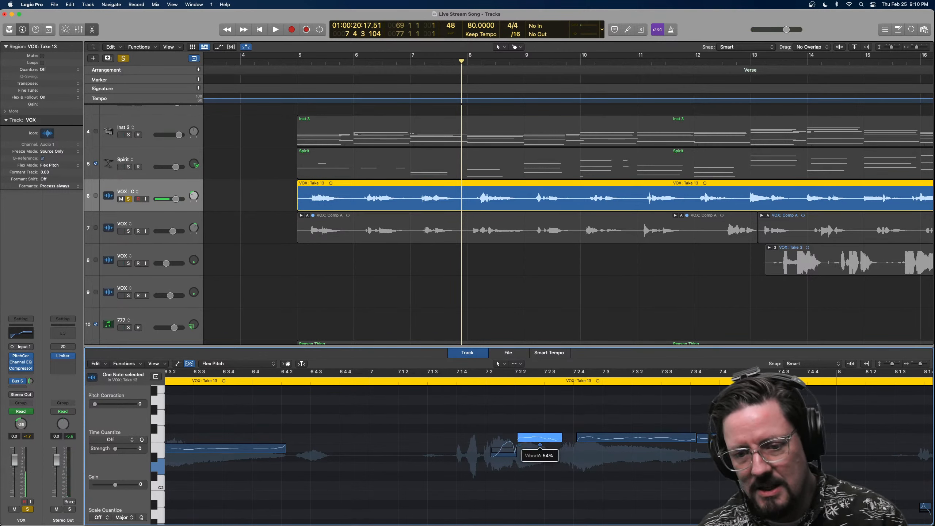
pyautogui.click(446, 380)
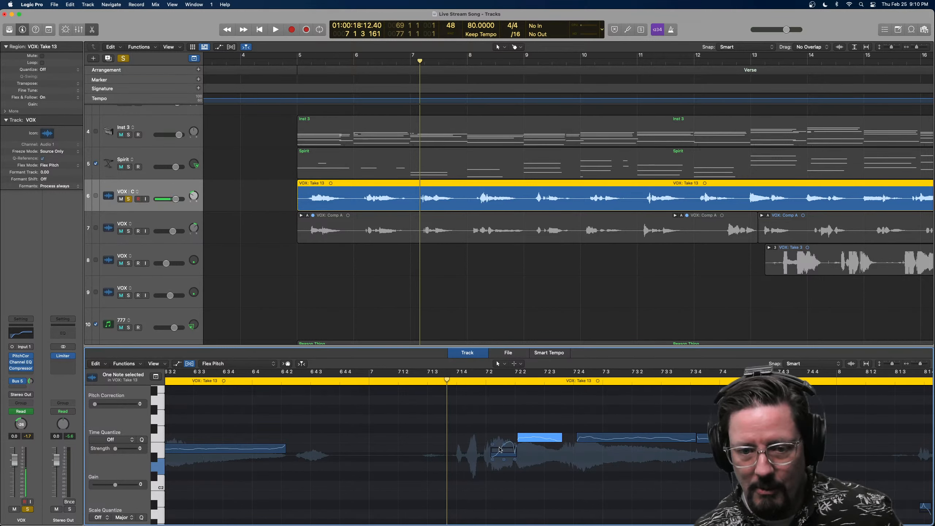
# Adjust the fine pitch and vibrato of the third phrase's first note near 7 2, and play on through the fourth phrase.
pyautogui.moveTo(504, 446)
pyautogui.moveTo(504, 446); pyautogui.dragTo(518, 475)
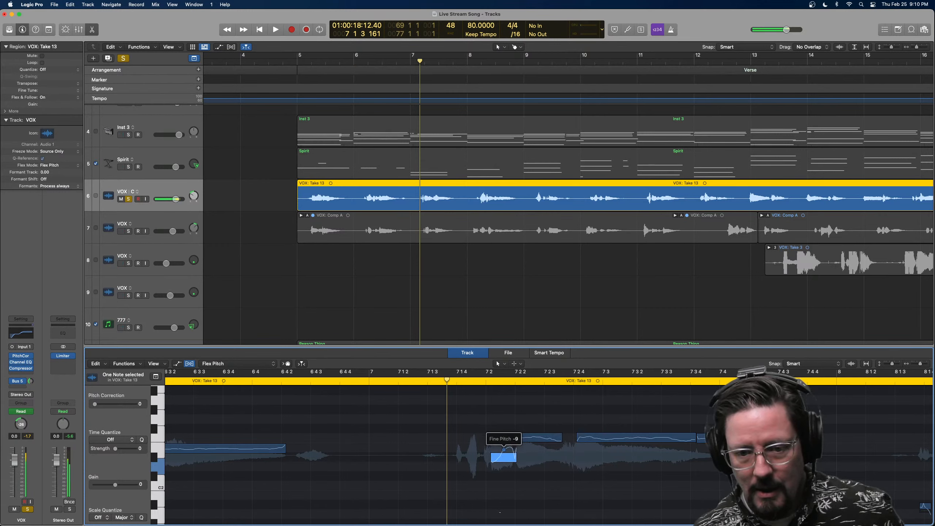
pyautogui.moveTo(505, 468)
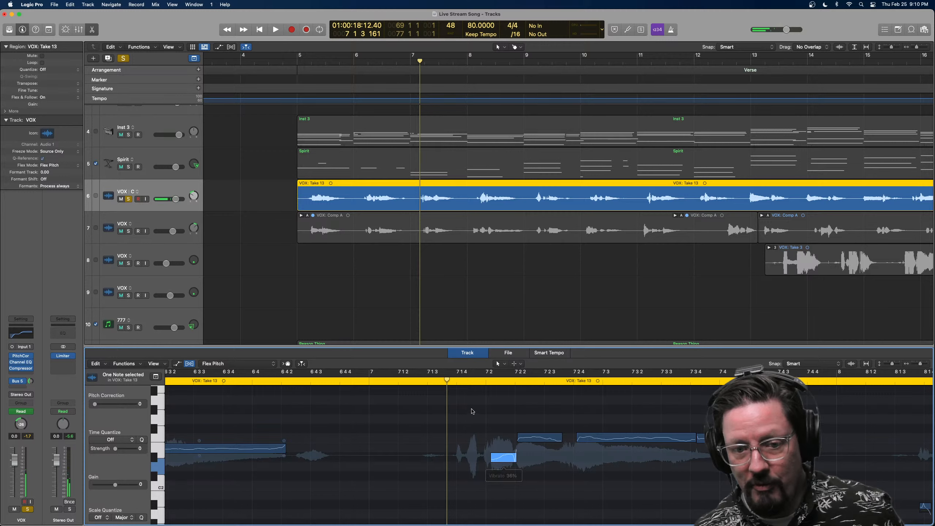
pyautogui.click(417, 380)
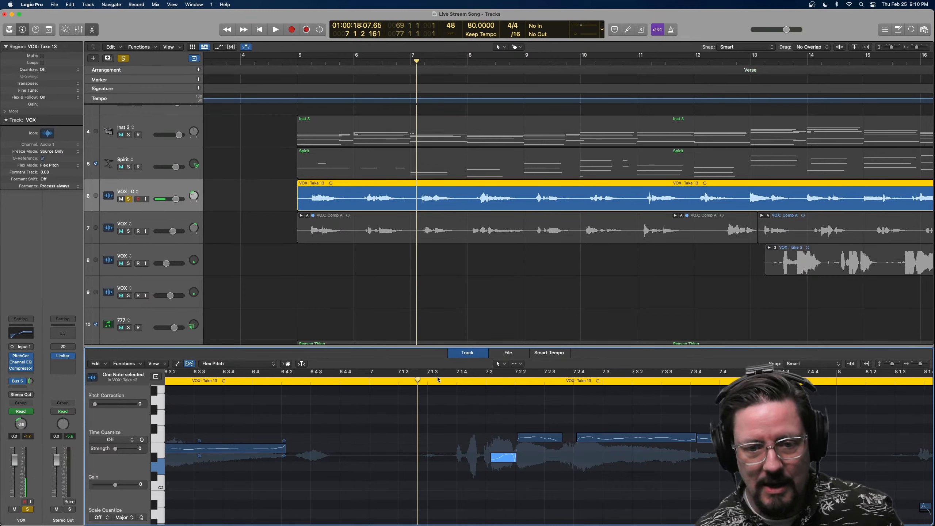
pyautogui.press('space')
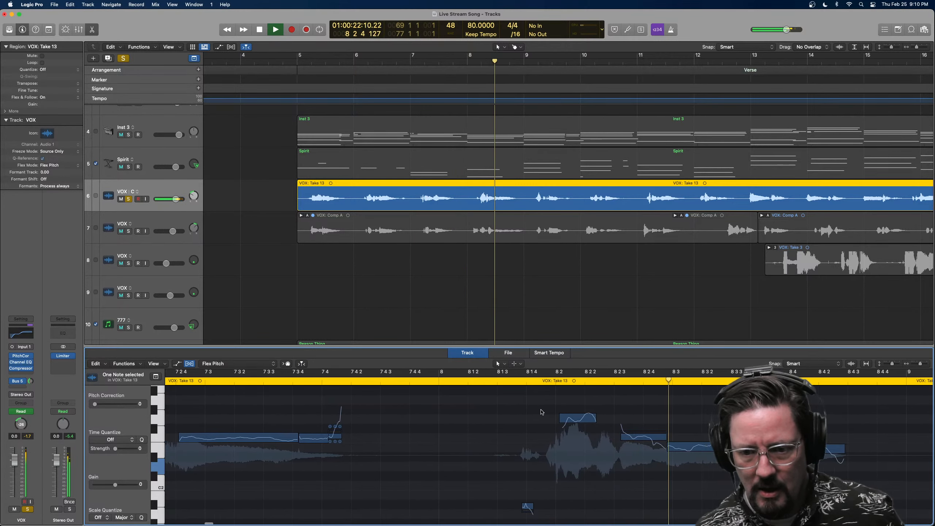
pyautogui.press('space')
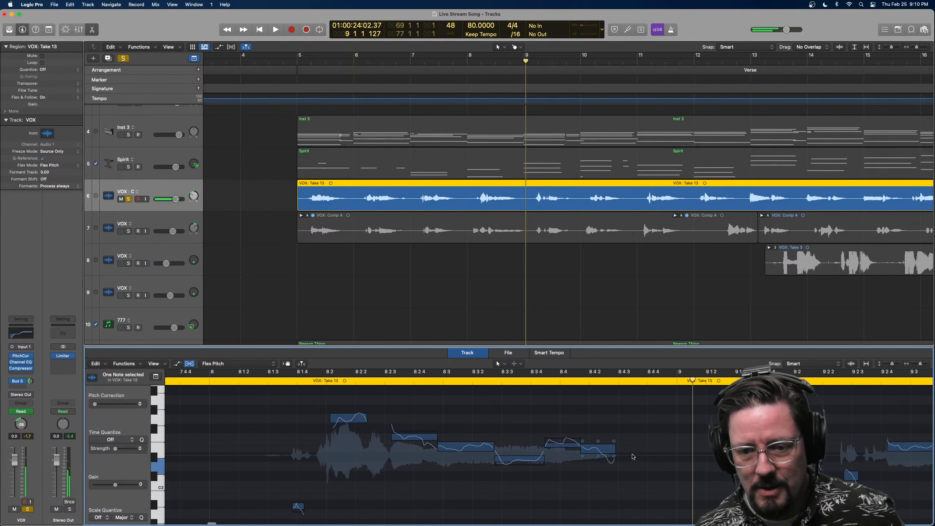
# Align the pitch of the fourth phrase's last two notes, set their vibrato to about 16% and 58%, and listen back to the phrase.
pyautogui.click(544, 445)
pyautogui.moveTo(560, 438); pyautogui.dragTo(560, 441)
pyautogui.click(560, 456)
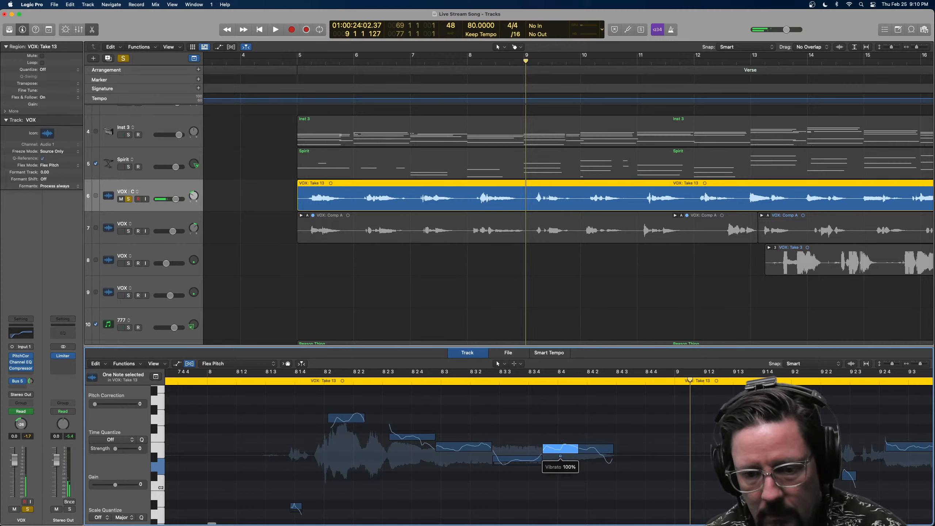
pyautogui.moveTo(596, 455); pyautogui.dragTo(596, 458)
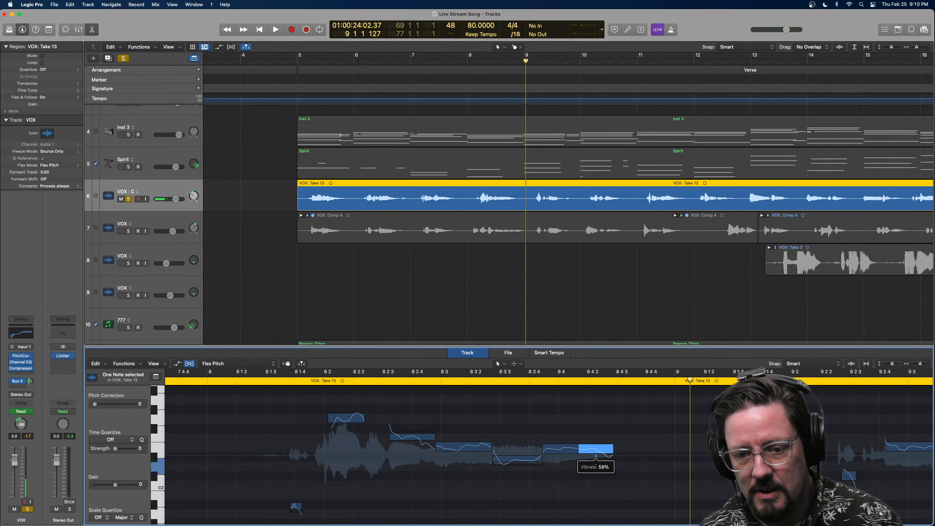
pyautogui.click(561, 456)
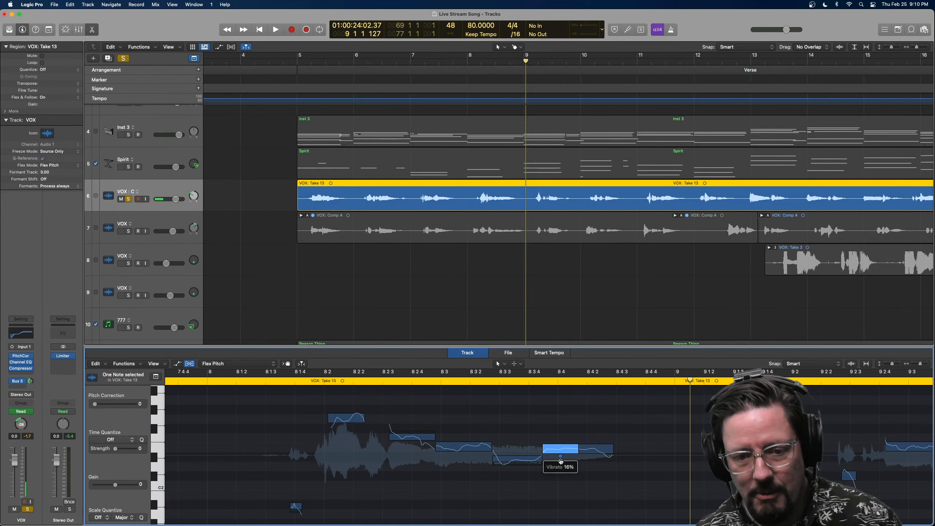
pyautogui.click(298, 384)
pyautogui.press('space')
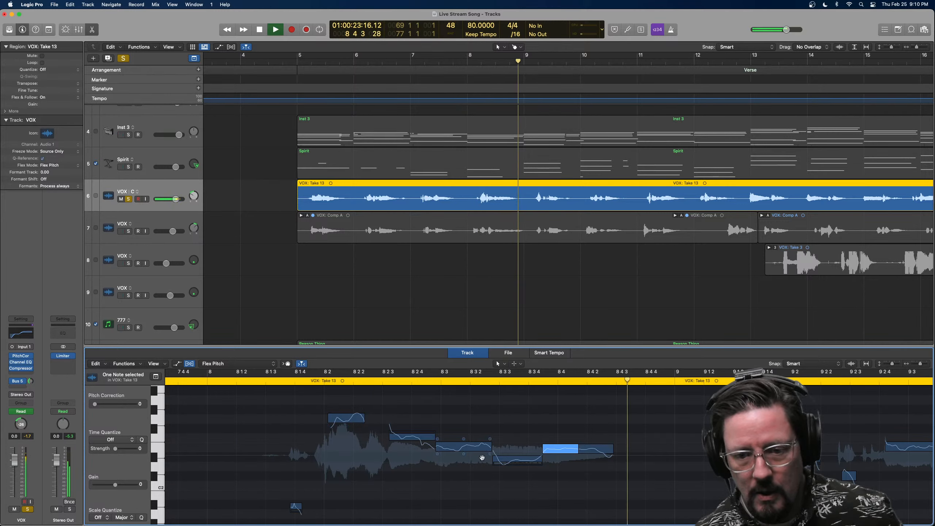
pyautogui.press('space')
# Raise the fourth phrase's third-to-last note to the last two notes' pitch, smooth it and the note before it, and play the phrase.
pyautogui.click(522, 461)
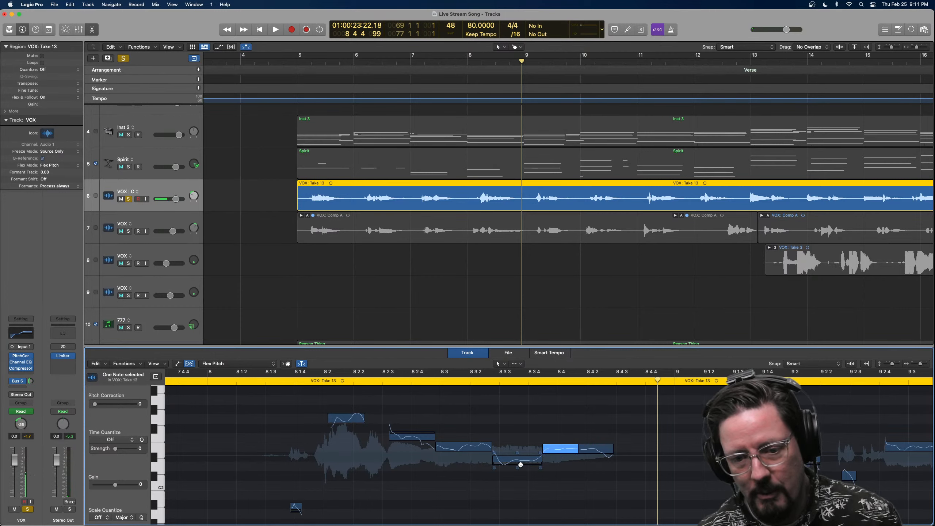
pyautogui.moveTo(520, 464); pyautogui.dragTo(514, 391)
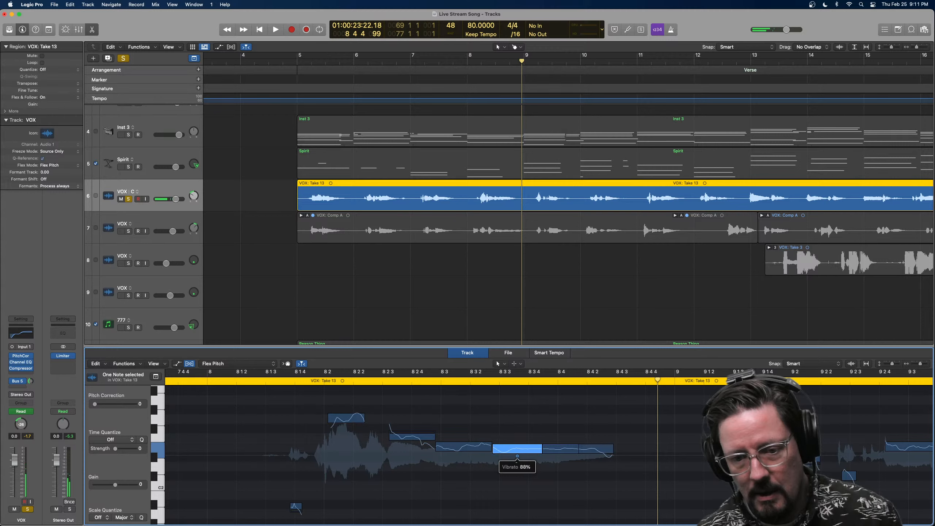
pyautogui.click(463, 447)
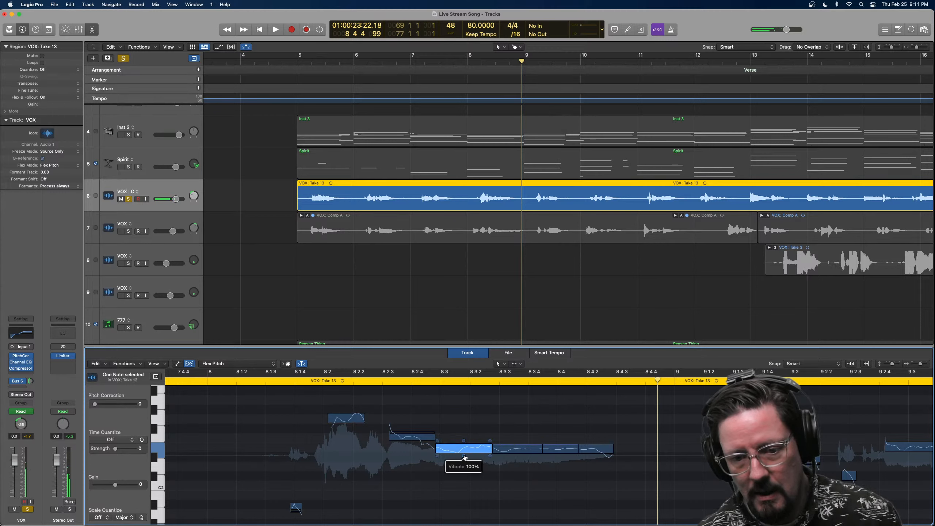
pyautogui.moveTo(463, 455); pyautogui.dragTo(463, 457)
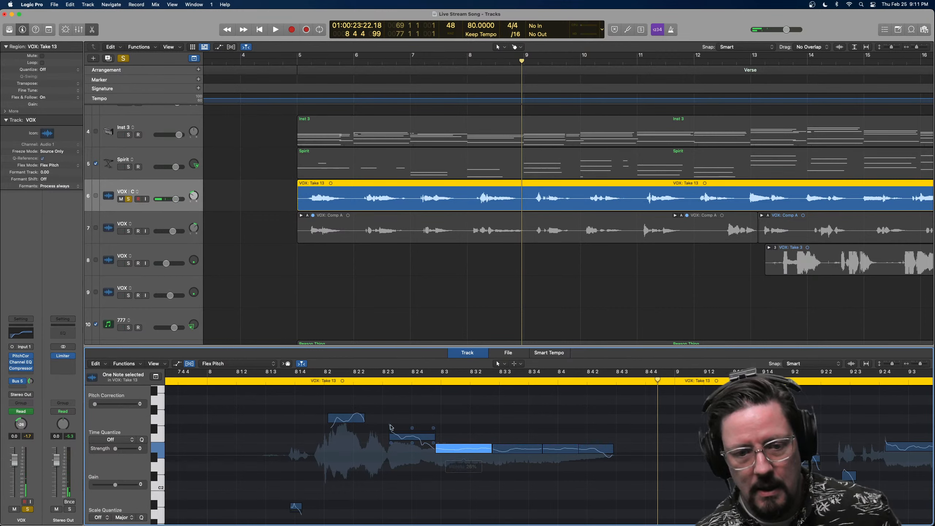
pyautogui.click(293, 380)
pyautogui.press('space')
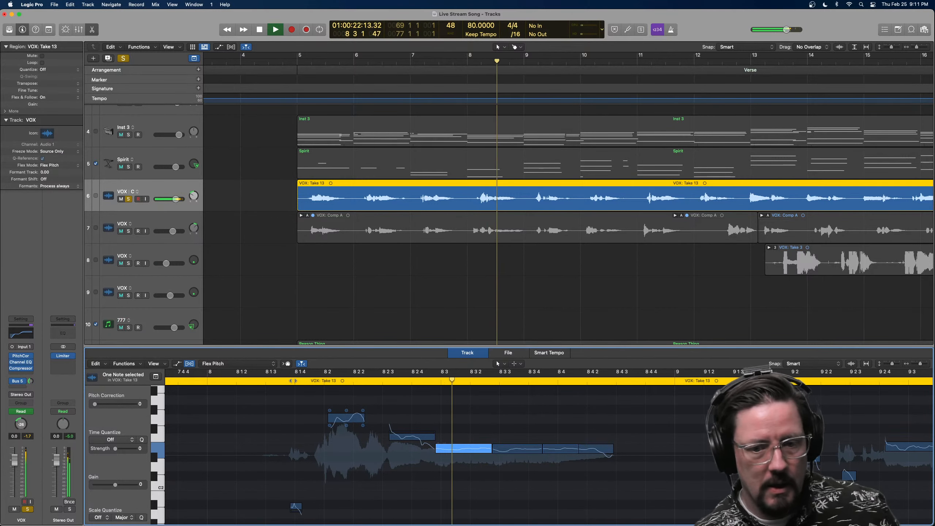
pyautogui.press('space')
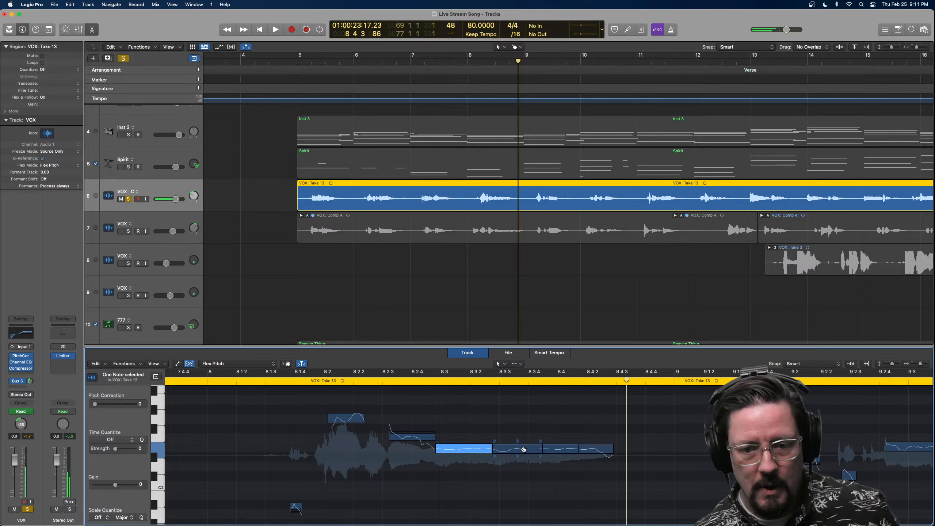
# Lower the fourth phrase's third-to-last note by a semitone, and replay the phrase.
pyautogui.moveTo(524, 449); pyautogui.dragTo(523, 458)
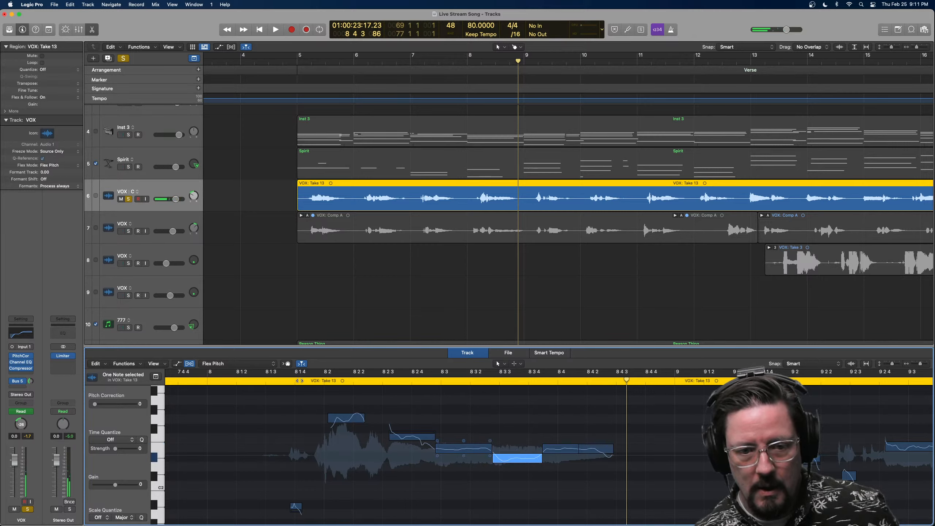
pyautogui.press('space')
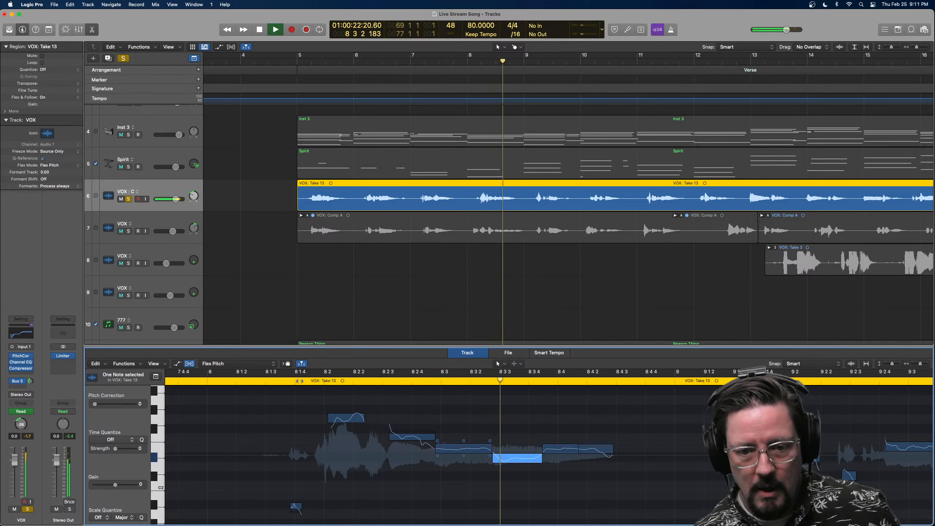
pyautogui.press('space')
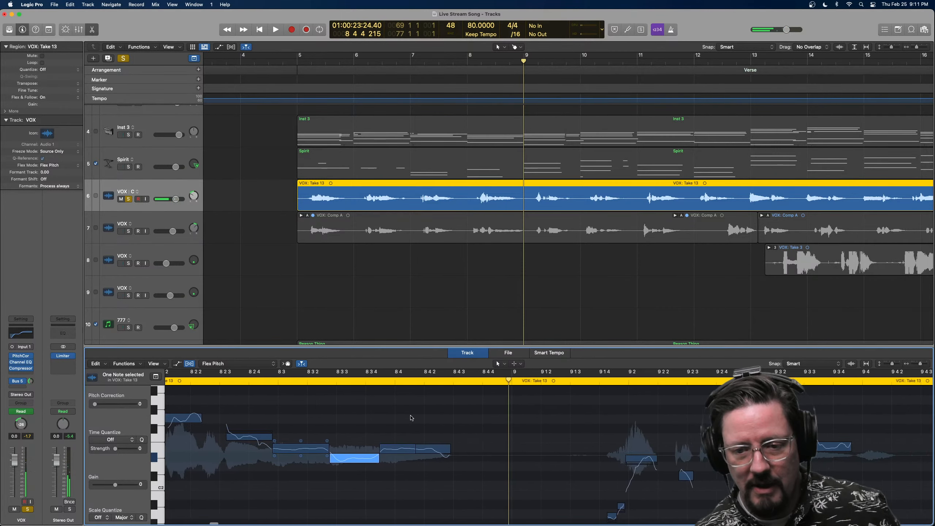
# Play on through bar 10, flatten the vibrato of the long note near 10 3, and play on through the bar 11 phrase.
pyautogui.press('space')
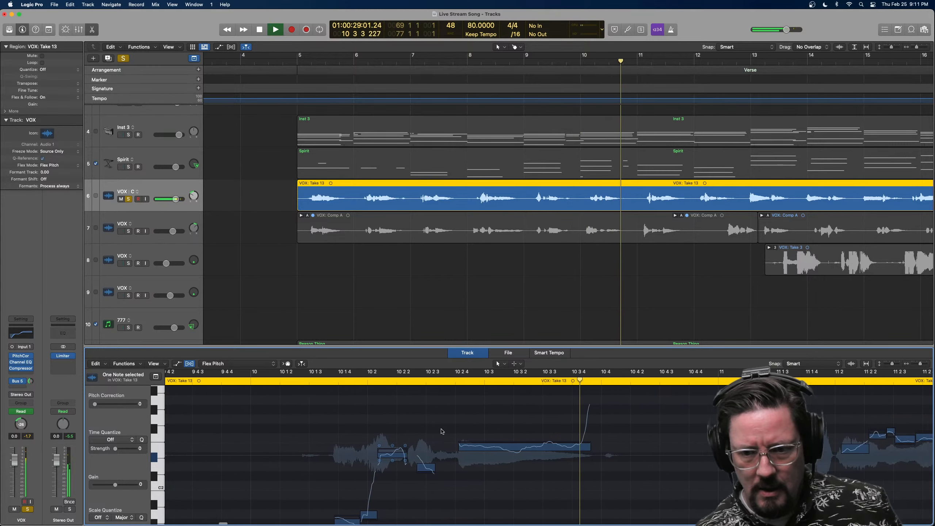
pyautogui.hscroll(9, 442, 431)
pyautogui.press('space')
pyautogui.hscroll(-4, 306, 444)
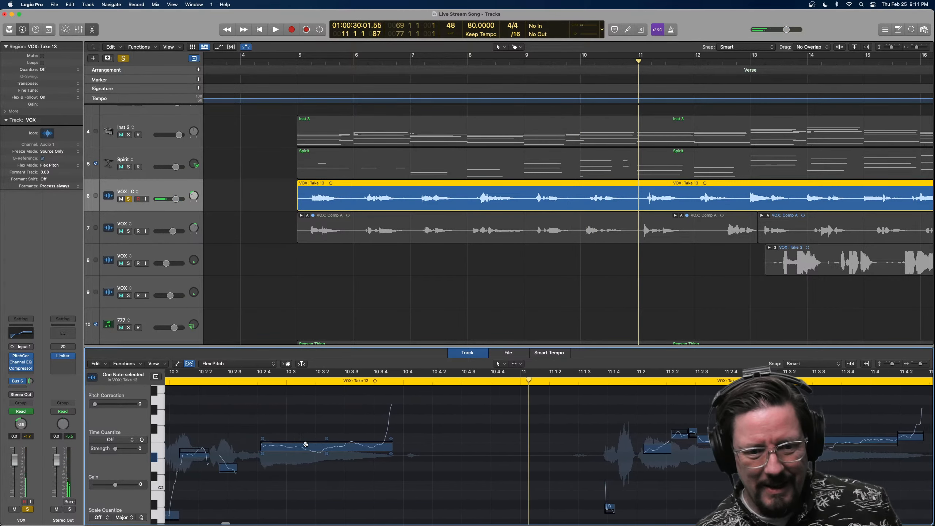
pyautogui.hscroll(-1, 306, 444)
pyautogui.click(342, 440)
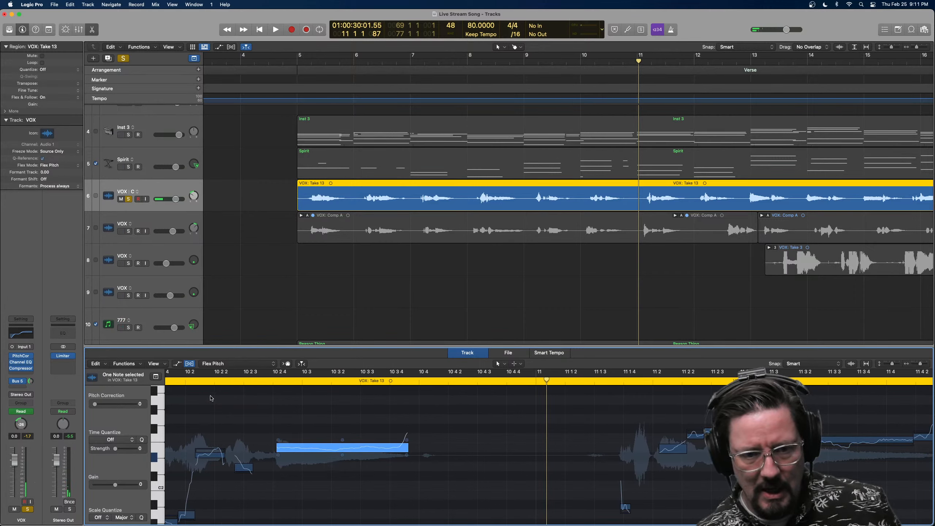
pyautogui.doubleClick(177, 373)
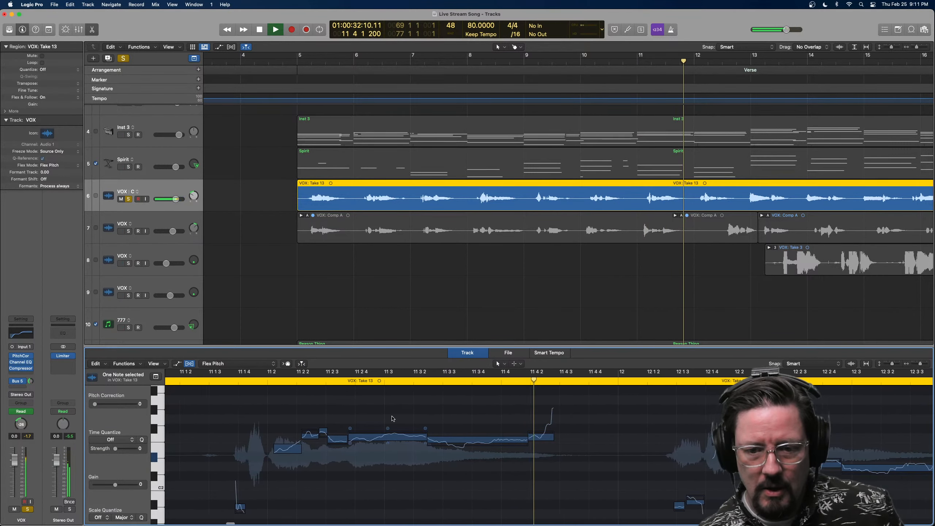
# Correct the fine pitch of the two long notes around 11 3, set the first one's vibrato to 45%, smooth the second, and replay the phrase.
pyautogui.press('space')
pyautogui.hscroll(1, 415, 440)
pyautogui.click(402, 437)
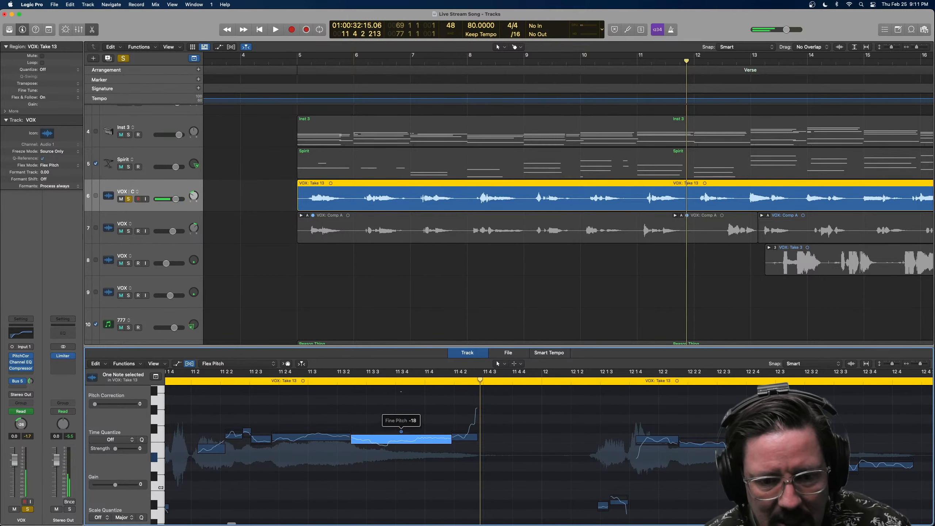
pyautogui.click(312, 437)
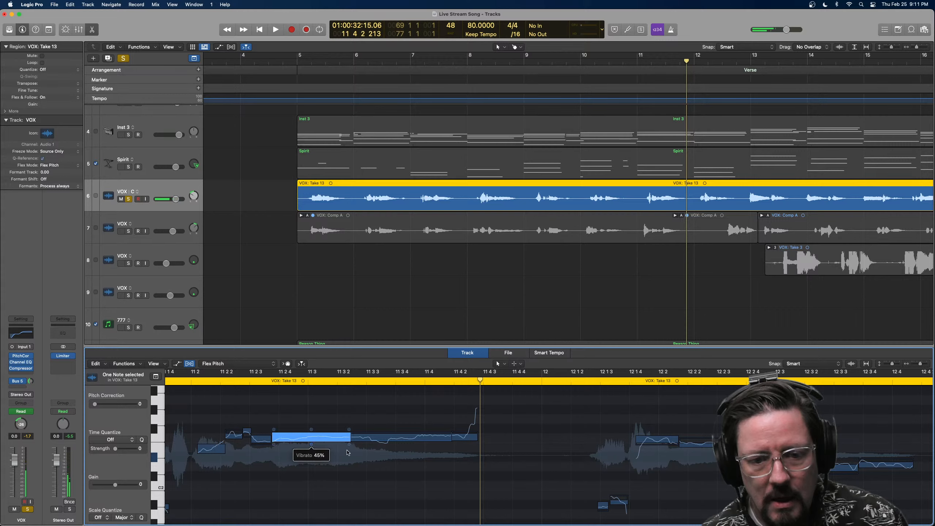
pyautogui.click(402, 438)
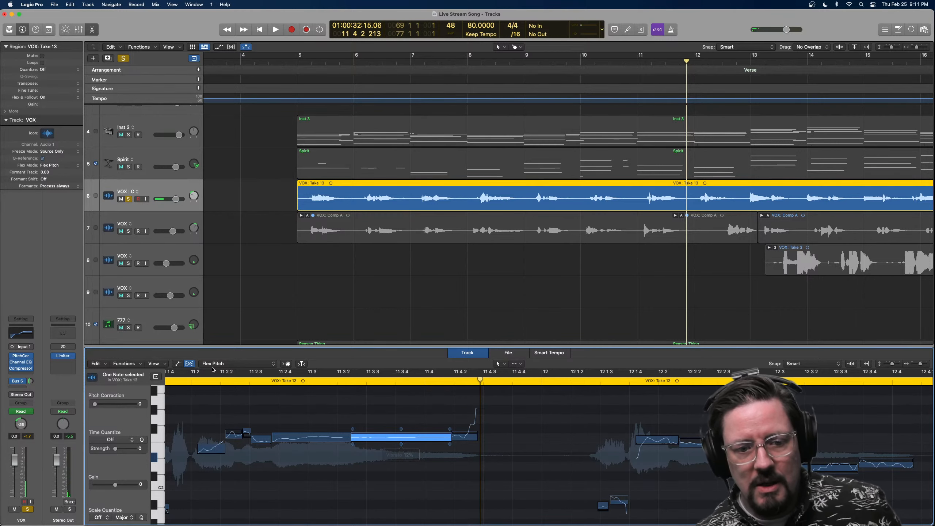
pyautogui.click(192, 382)
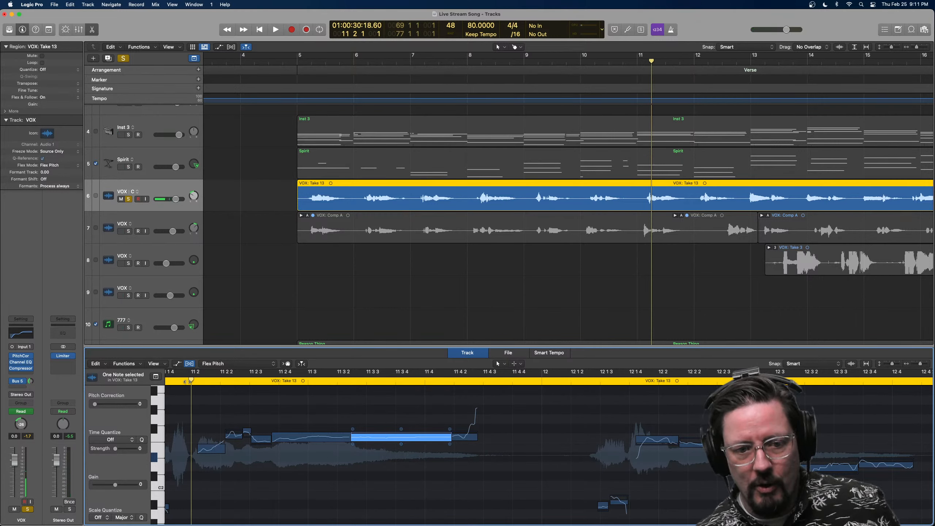
pyautogui.press('space')
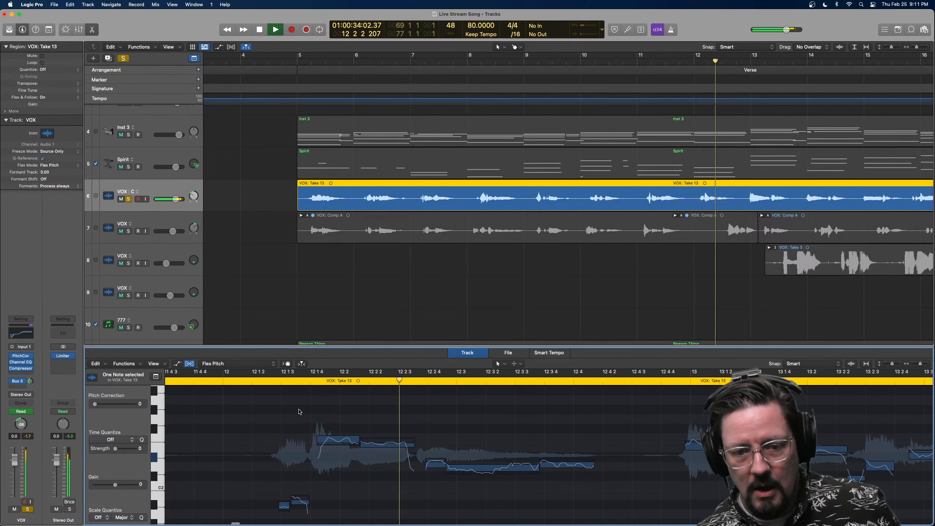
# Correct the fine pitch of the two adjoining notes around 12 2, set the second one's vibrato to about 66%, and replay the phrase.
pyautogui.press('space')
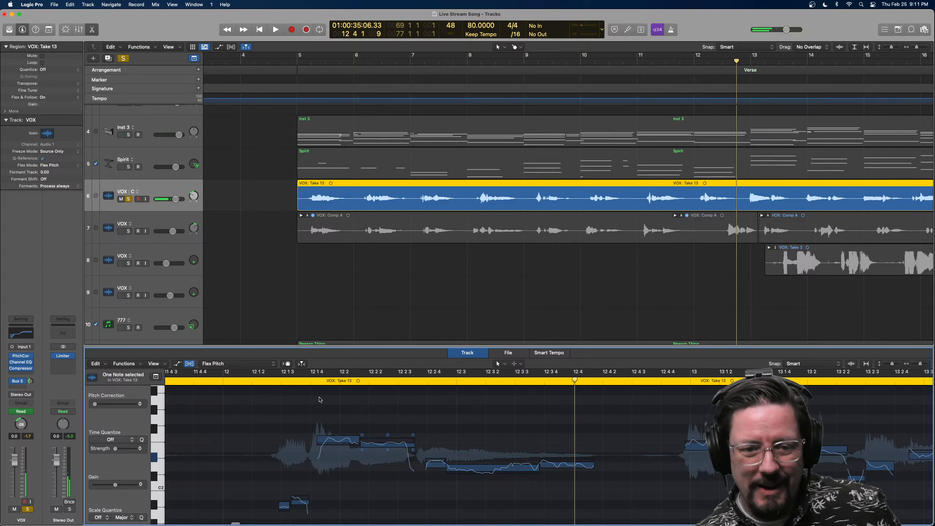
pyautogui.click(338, 438)
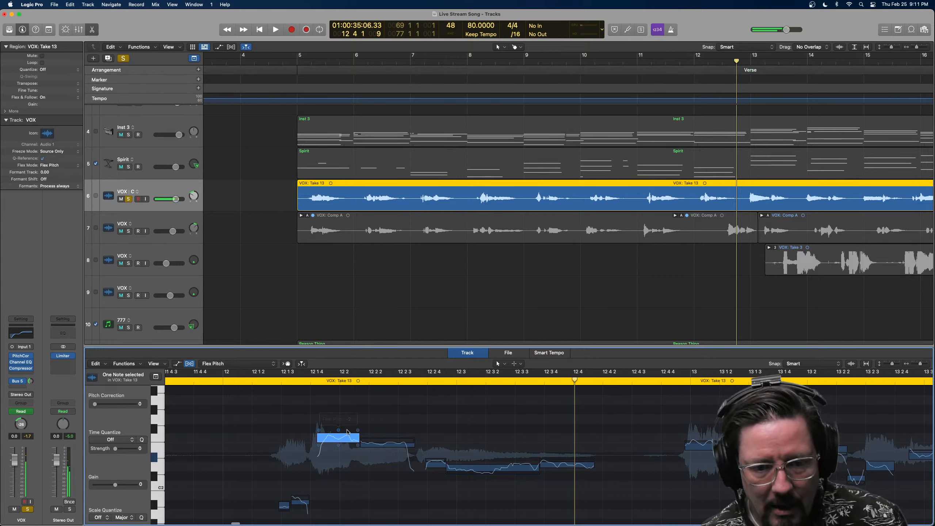
pyautogui.click(385, 445)
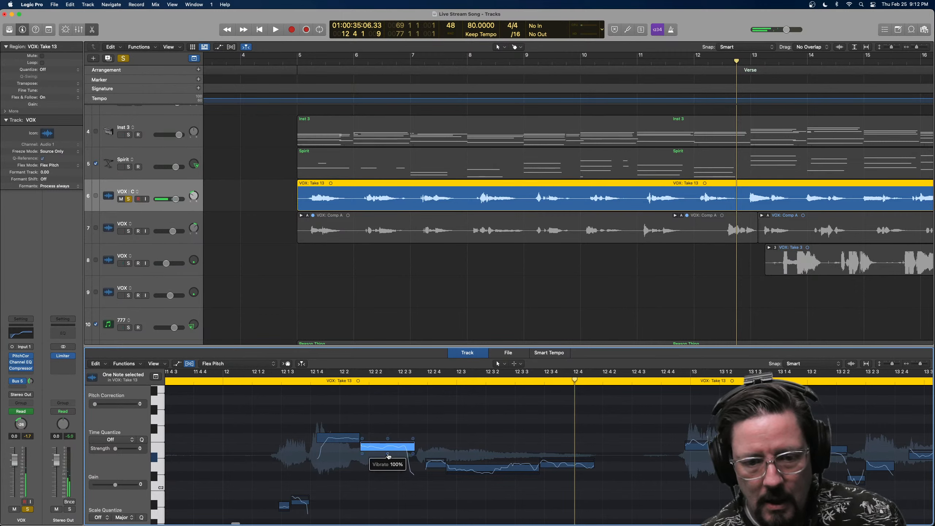
pyautogui.moveTo(388, 439); pyautogui.dragTo(388, 443)
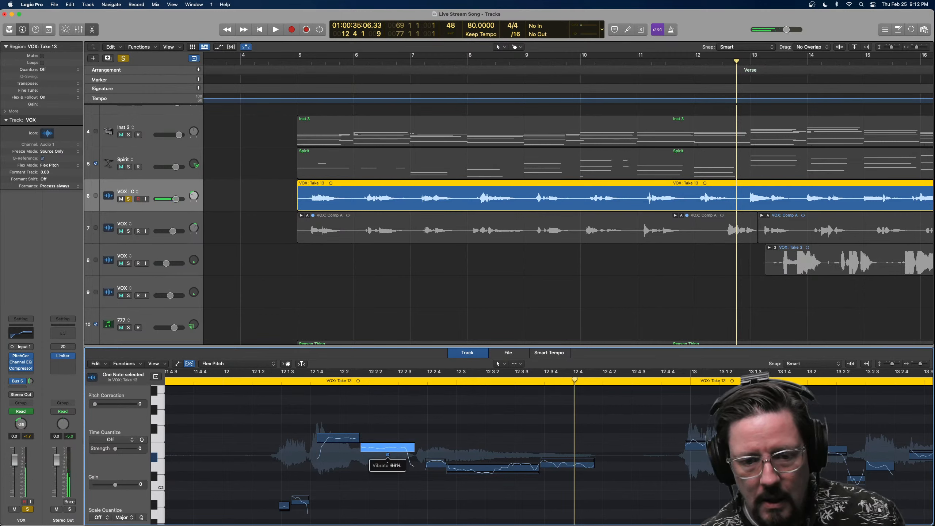
pyautogui.click(267, 381)
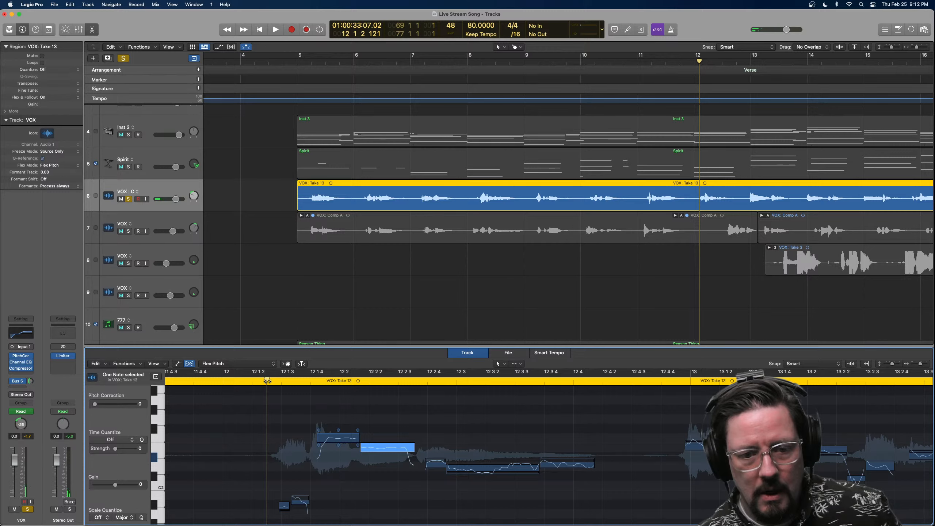
pyautogui.press('space')
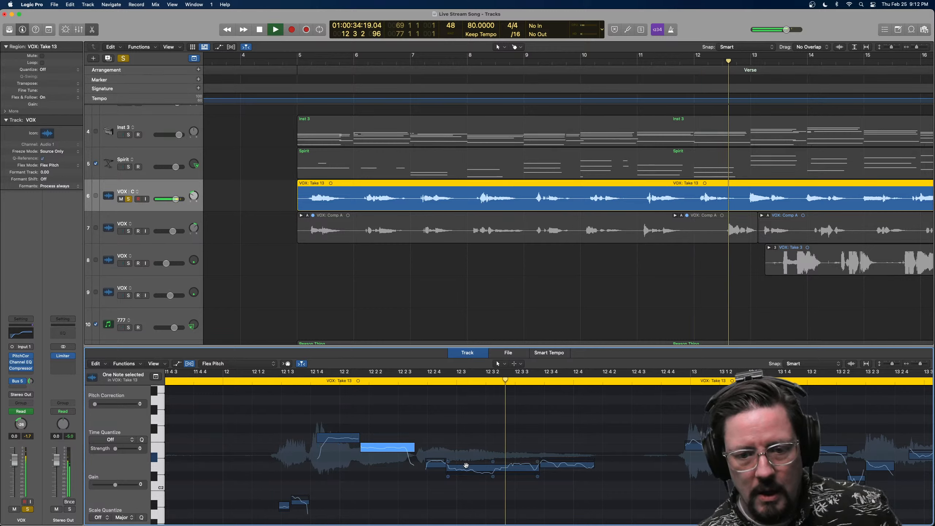
pyautogui.press('space')
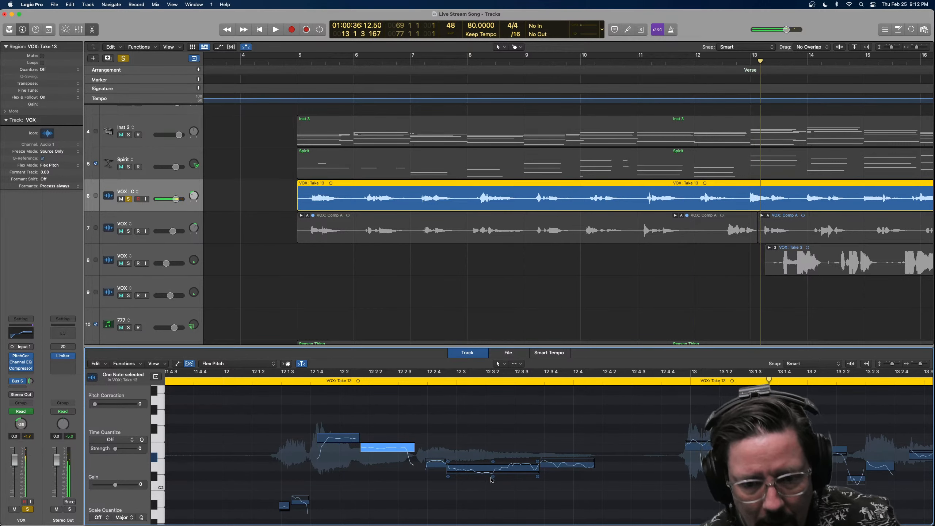
# Align the last two notes of the bar 12 phrase, smooth both with the longer one's vibrato at about 16%, and replay the phrase.
pyautogui.click(489, 470)
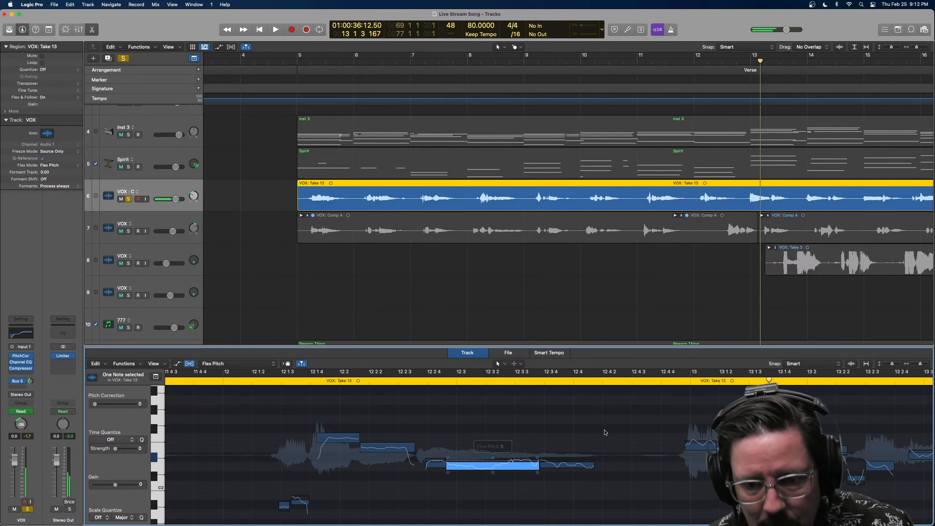
pyautogui.moveTo(487, 460); pyautogui.dragTo(495, 482)
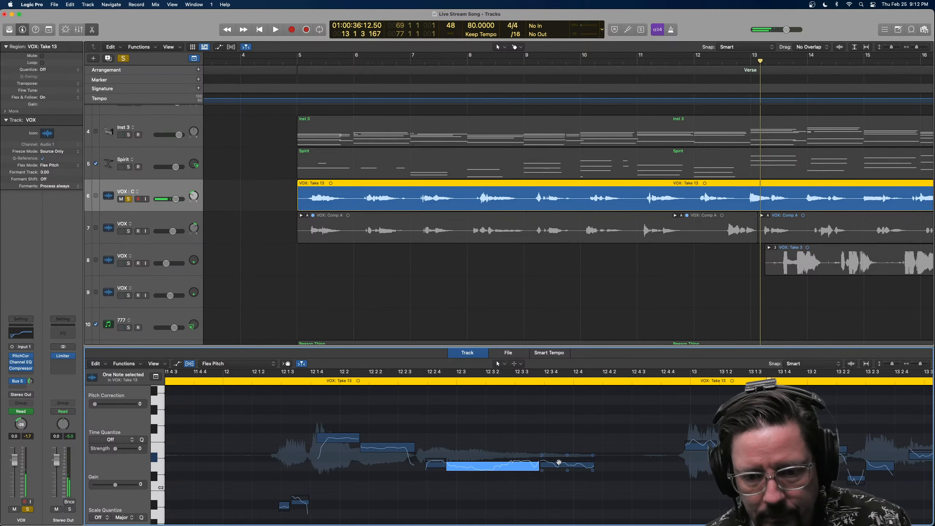
pyautogui.click(567, 456)
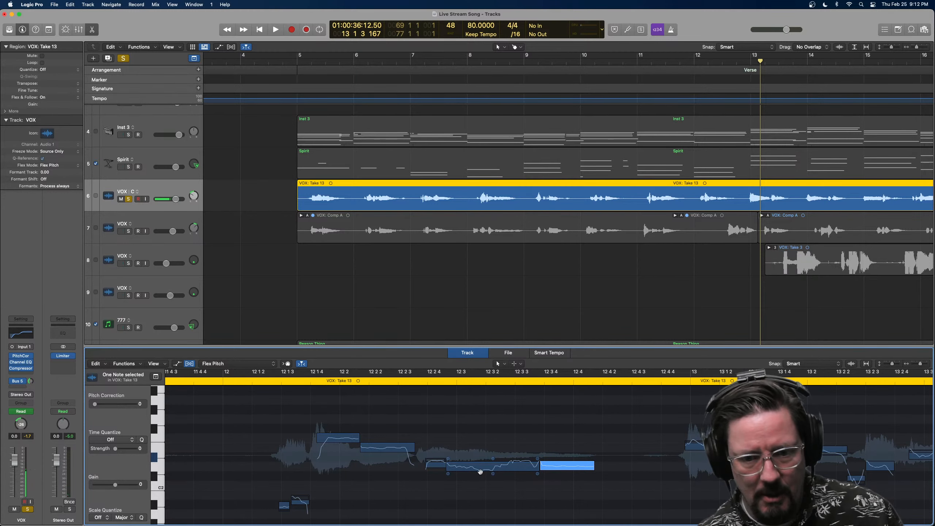
pyautogui.moveTo(493, 474); pyautogui.dragTo(495, 489)
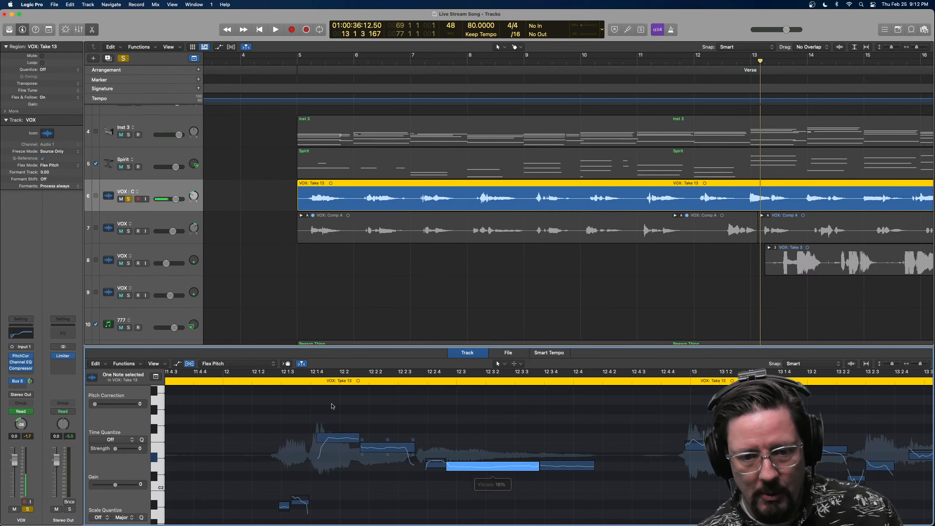
pyautogui.click(280, 382)
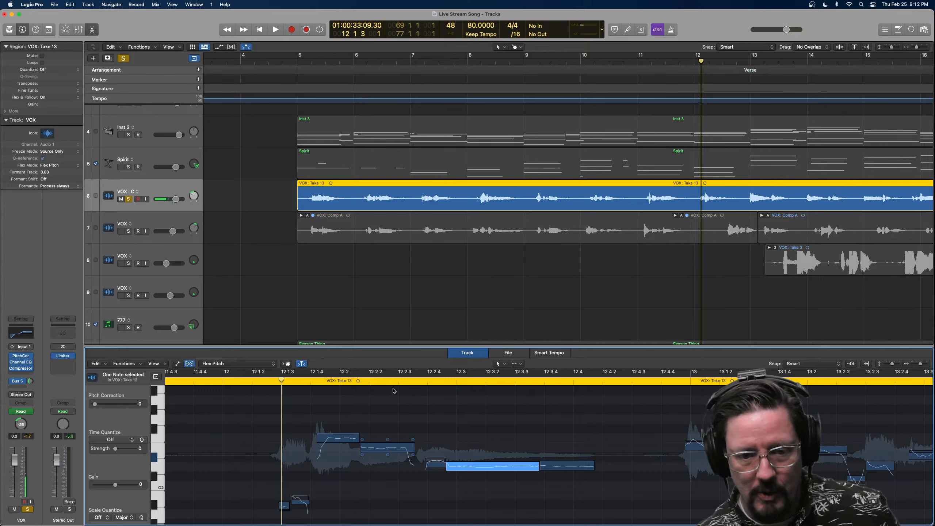
pyautogui.press('space')
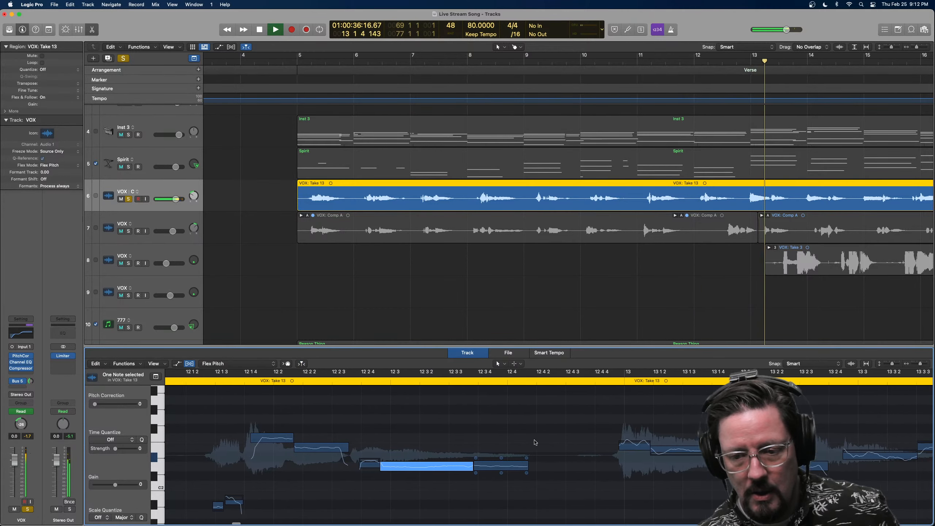
pyautogui.press('space')
# Align the fine pitch of the first two notes at bar 13, reduce their vibrato, and play on through the phrase.
pyautogui.click(582, 471)
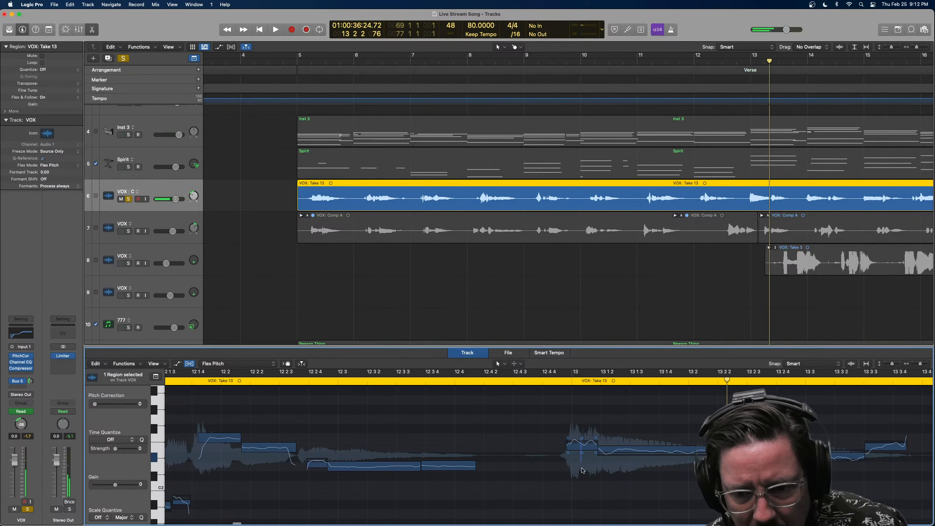
pyautogui.moveTo(581, 441)
pyautogui.moveTo(581, 442); pyautogui.dragTo(583, 475)
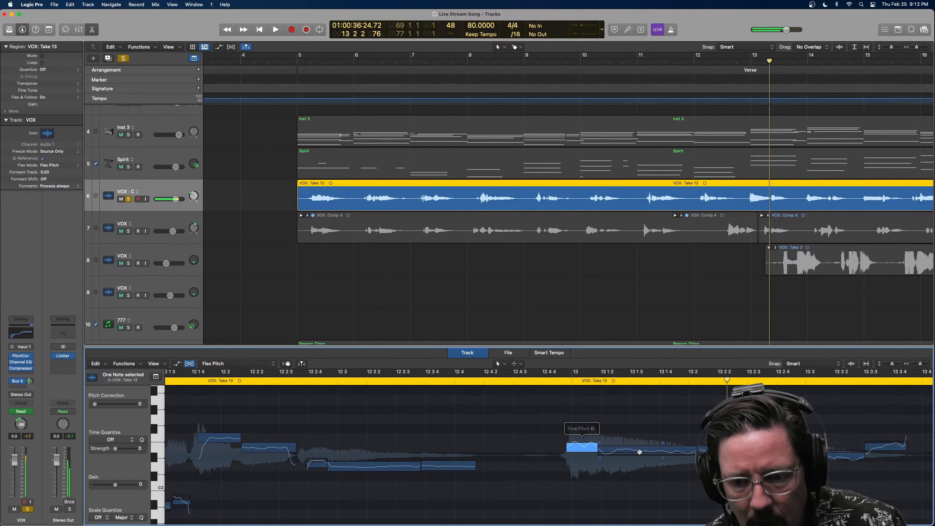
pyautogui.click(663, 444)
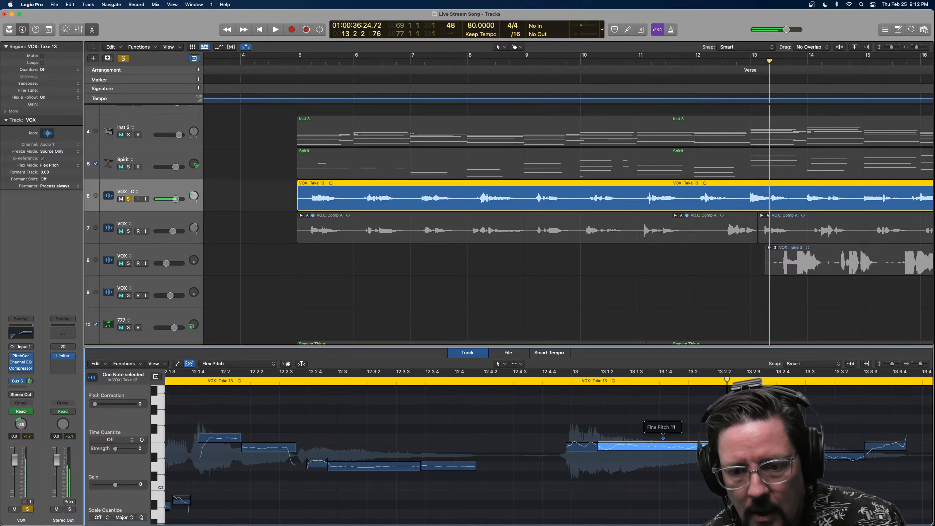
pyautogui.moveTo(662, 469)
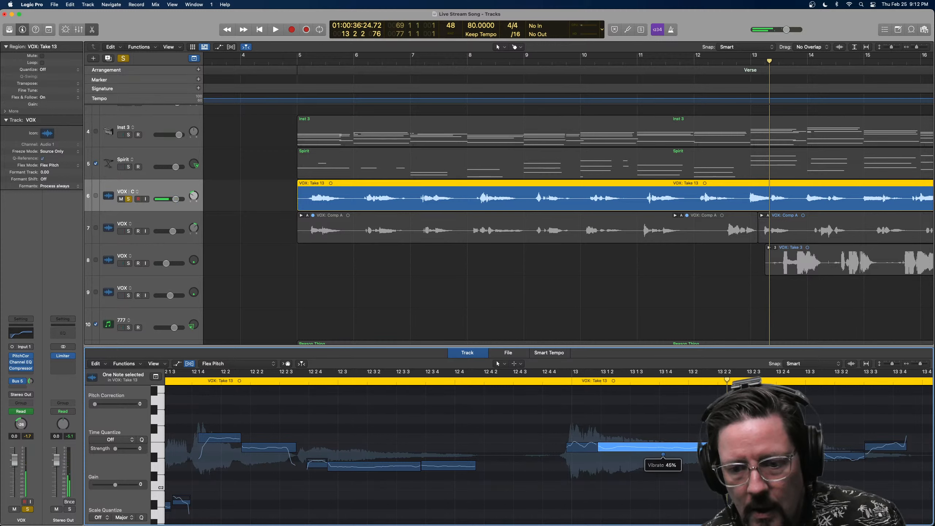
pyautogui.moveTo(585, 455); pyautogui.dragTo(581, 457)
pyautogui.press('space')
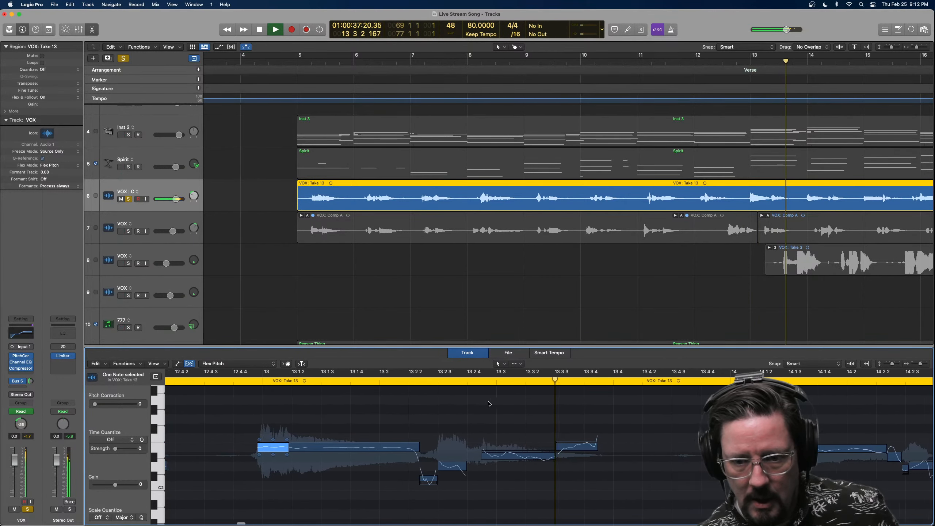
# Align the fine pitch of the bar 13 phrase's last two notes, reduce the vibrato on both, and replay from just before bar 13.
pyautogui.press('space')
pyautogui.moveTo(511, 448); pyautogui.dragTo(510, 440)
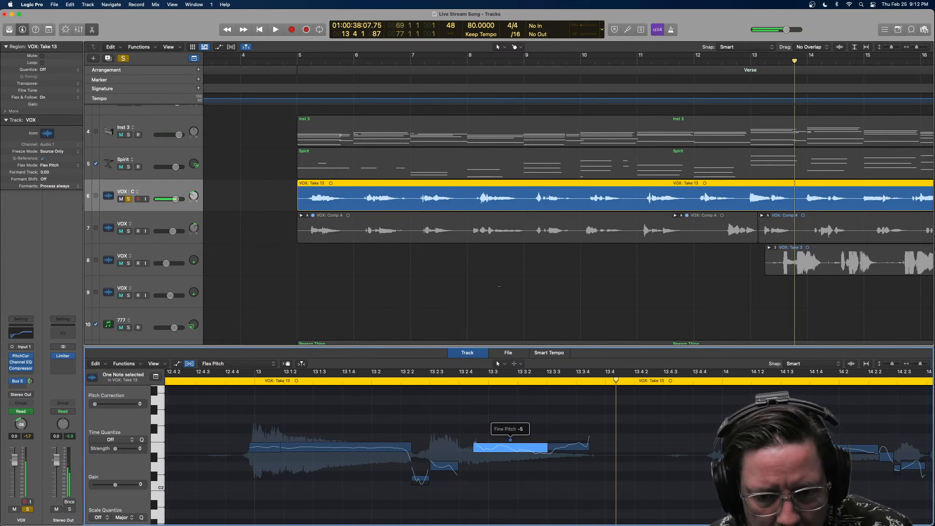
pyautogui.moveTo(570, 441); pyautogui.dragTo(569, 454)
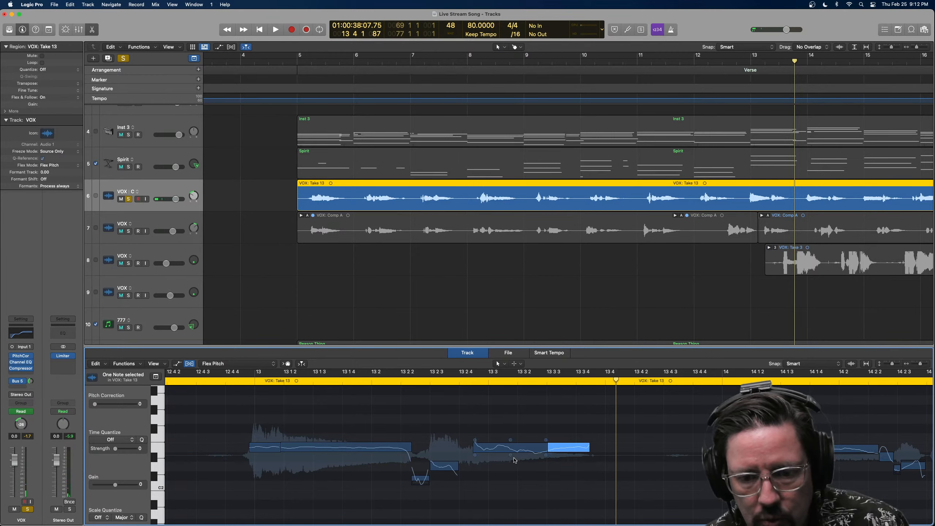
pyautogui.moveTo(510, 456); pyautogui.dragTo(511, 455)
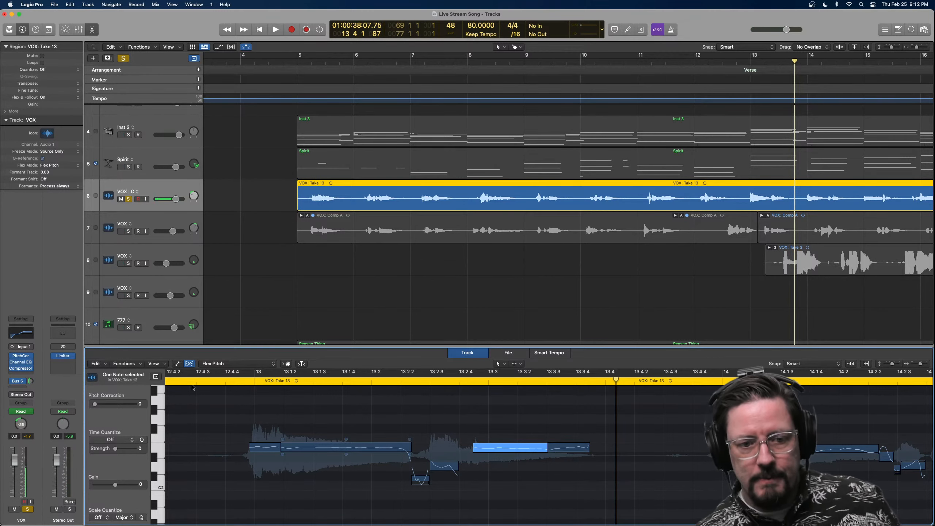
pyautogui.click(220, 382)
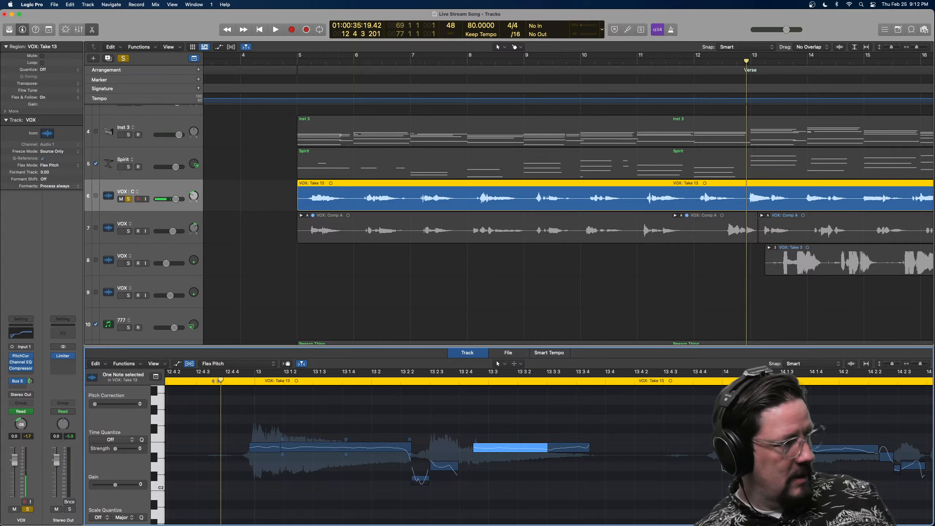
pyautogui.press('space')
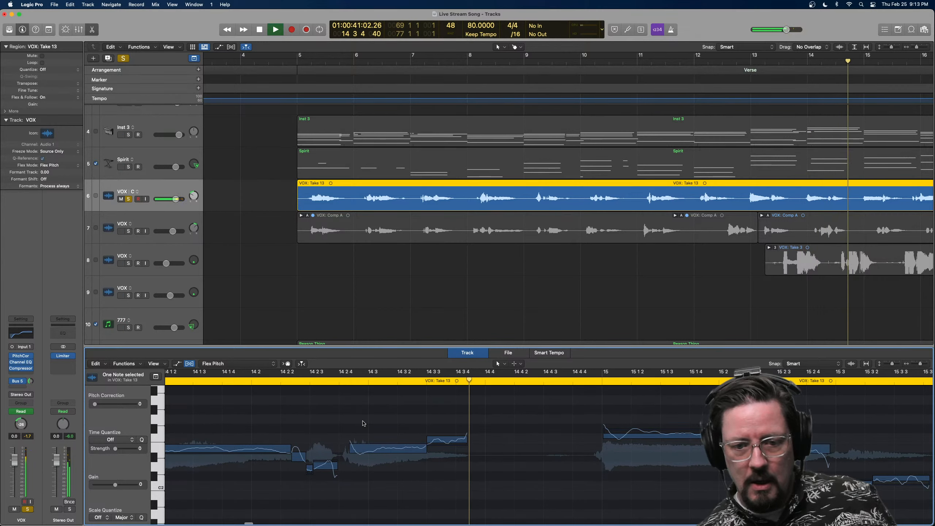
# Lower the fine pitch of the bar 14 phrase's last note, and play on into bar 16.
pyautogui.press('space')
pyautogui.moveTo(446, 434); pyautogui.dragTo(447, 444)
pyautogui.press('space')
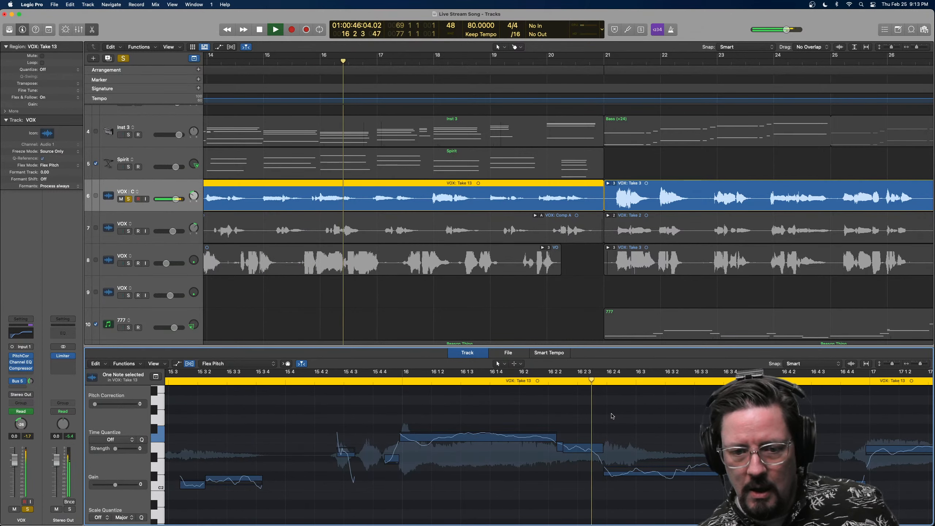
# Align the fine pitch of the bar 16 phrase's last note, reduce its vibrato, and play on into bar 17.
pyautogui.press('space')
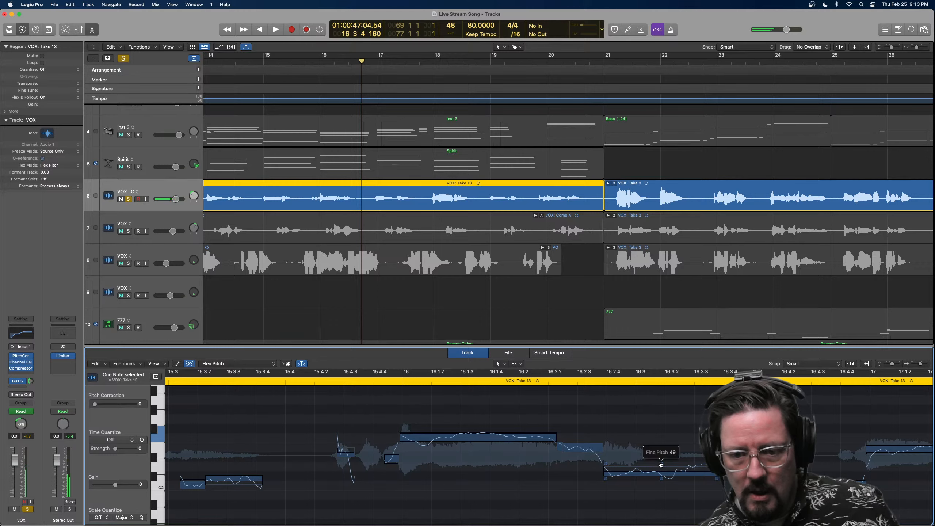
pyautogui.moveTo(662, 463); pyautogui.dragTo(662, 458)
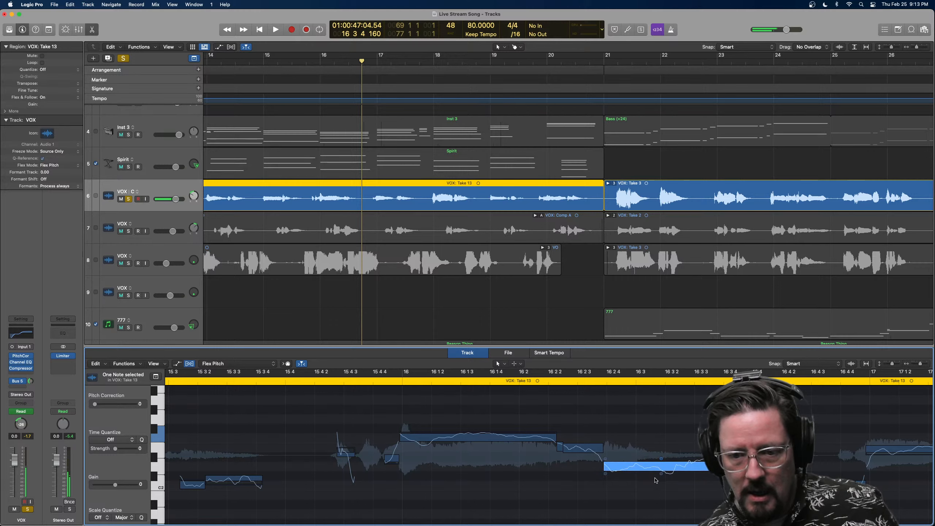
pyautogui.moveTo(661, 475)
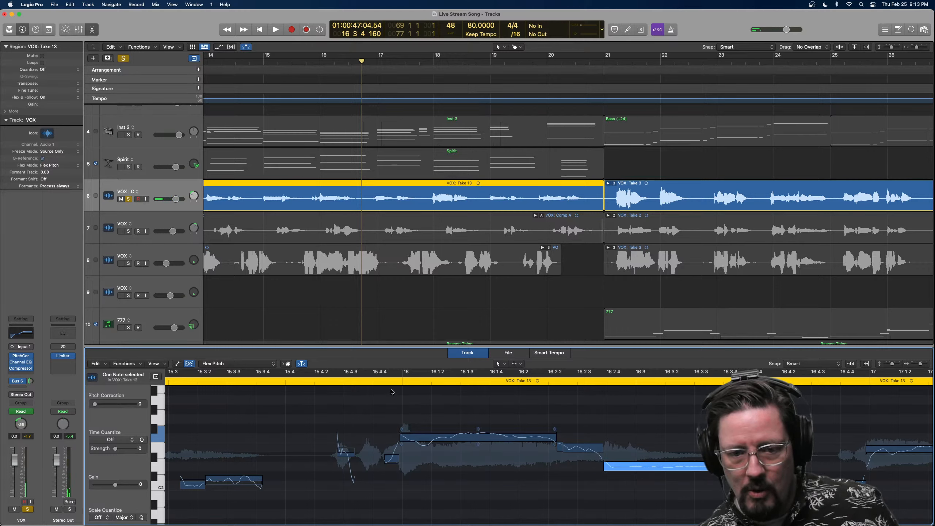
pyautogui.press('space')
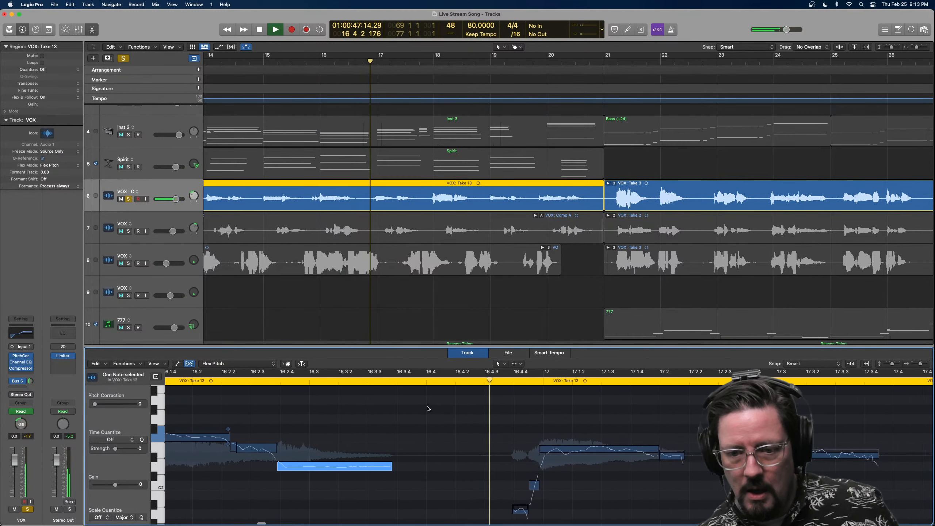
pyautogui.press('space')
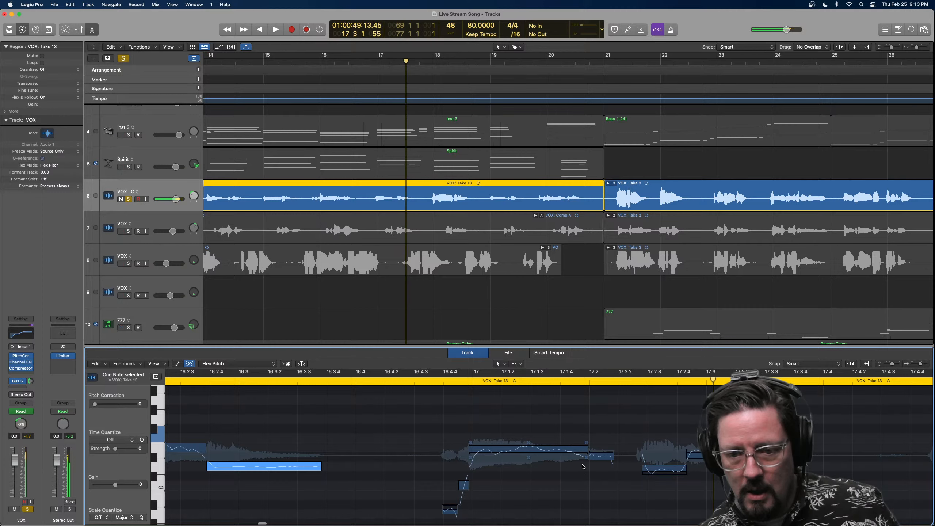
# Align the fine pitch of the long note at bar 17 and the short note following it, and reduce the vibrato on both.
pyautogui.moveTo(602, 453)
pyautogui.moveTo(602, 453); pyautogui.dragTo(602, 464)
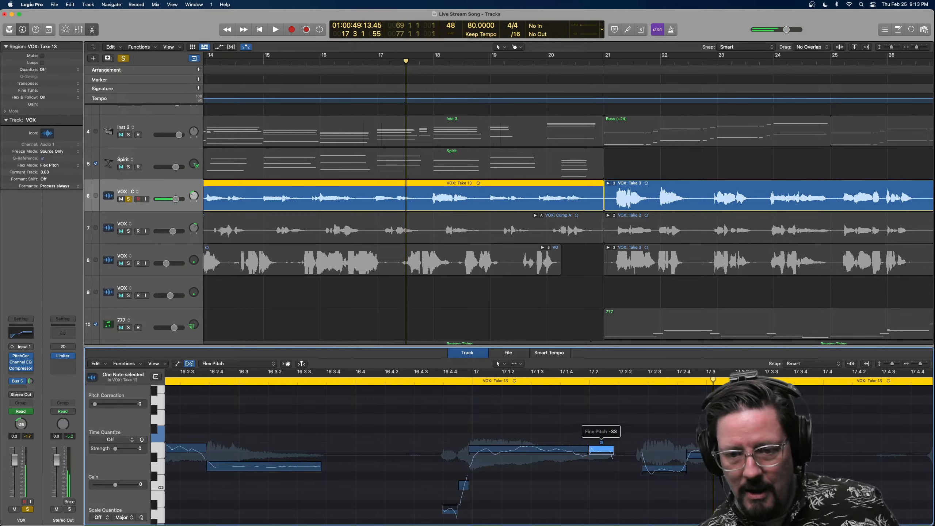
pyautogui.click(529, 441)
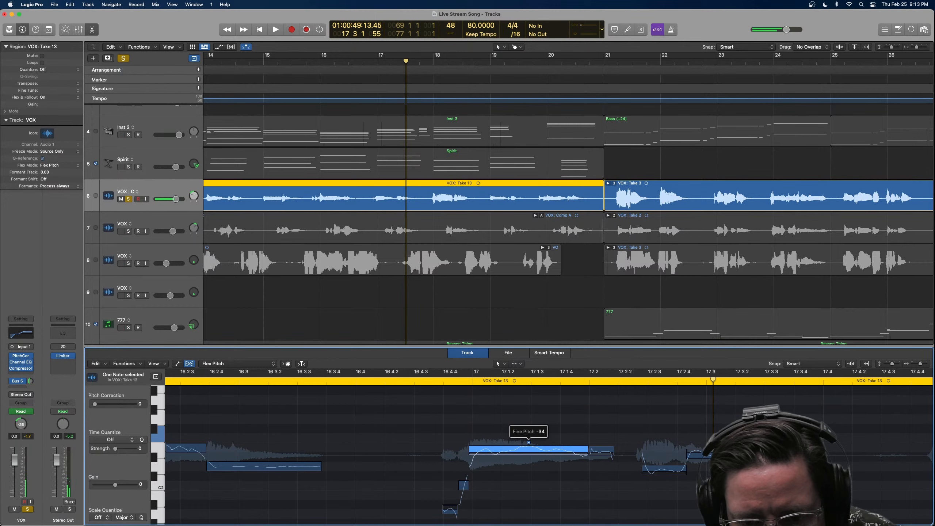
pyautogui.click(601, 443)
pyautogui.moveTo(600, 402); pyautogui.dragTo(601, 403)
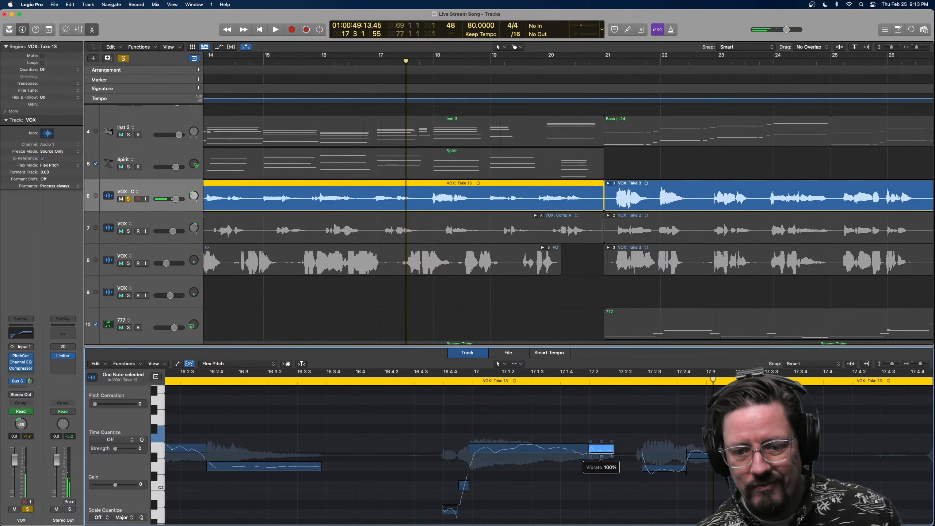
pyautogui.click(533, 458)
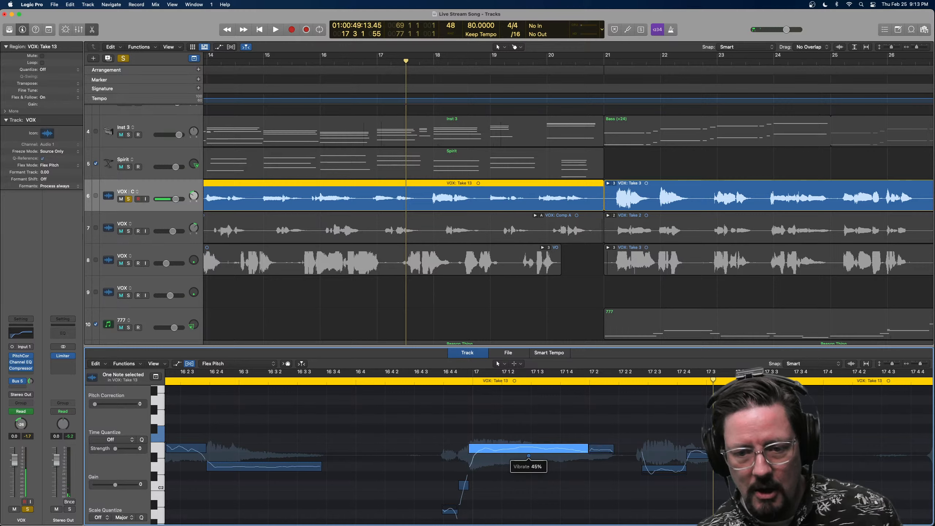
# Raise the pitch of the bar 17 phrase's last note, and replay from just before bar 17 through the bar 18 phrase.
pyautogui.press('space')
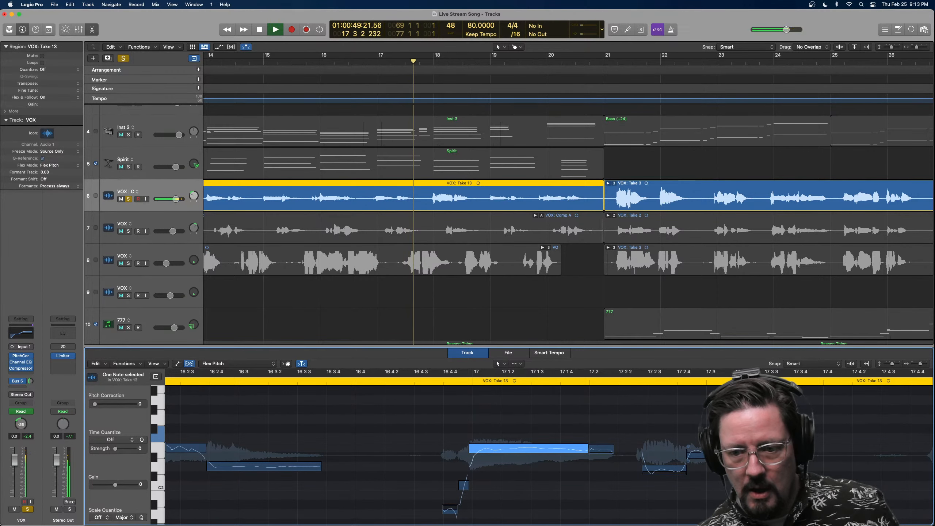
pyautogui.press('space')
pyautogui.click(712, 455)
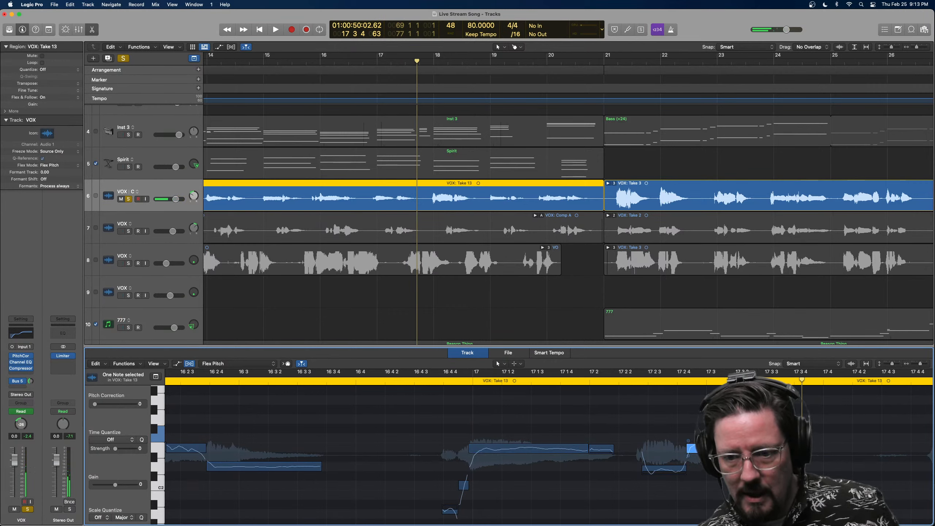
pyautogui.click(444, 380)
pyautogui.press('space')
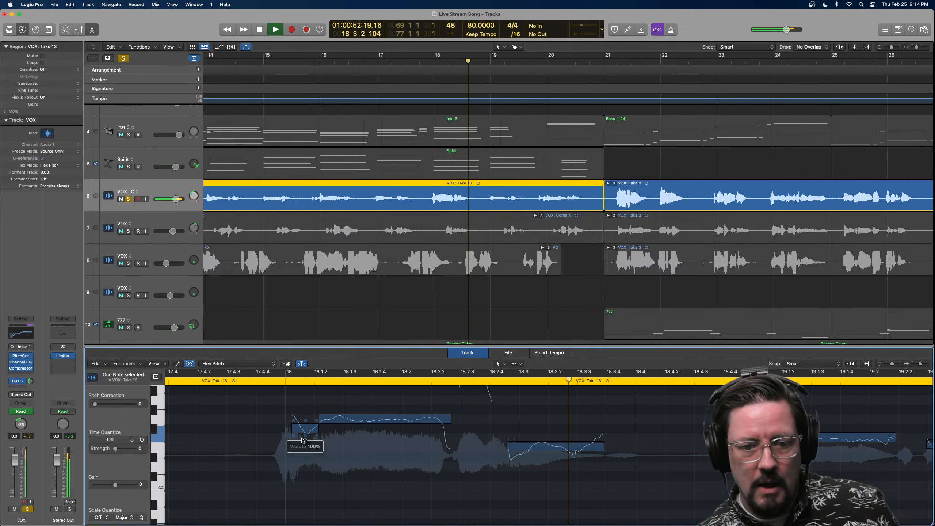
pyautogui.press('space')
# Raise the first note at bar 18 to the following long note's pitch with vibrato at 16%, and replay the phrase.
pyautogui.moveTo(306, 424); pyautogui.dragTo(281, 412)
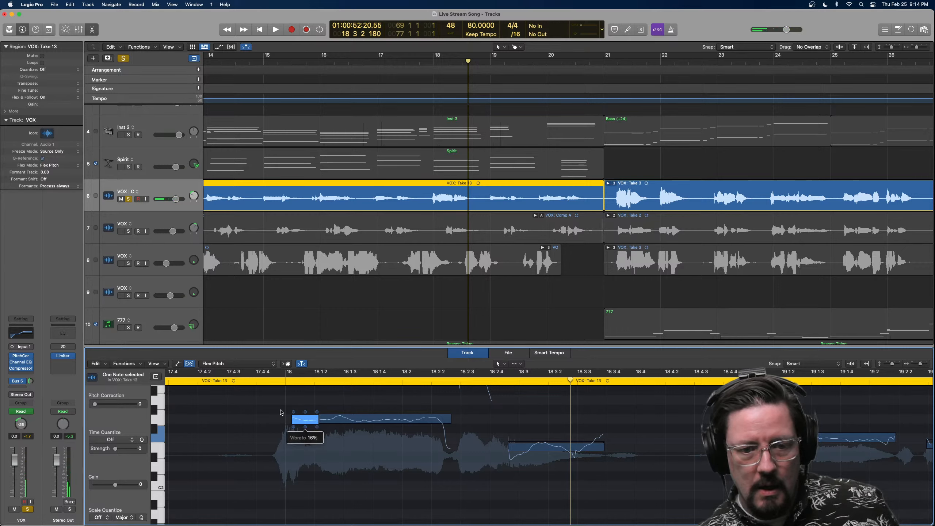
pyautogui.click(254, 381)
pyautogui.press('space')
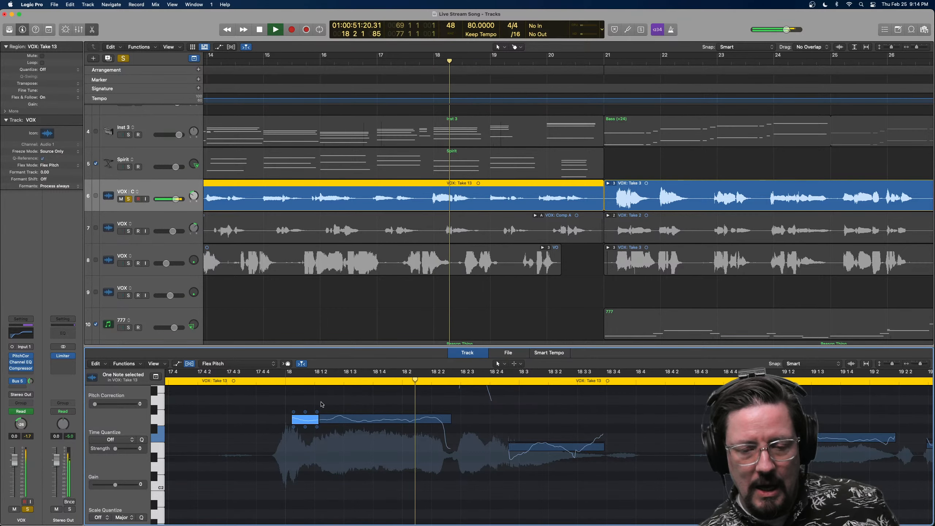
pyautogui.press('space')
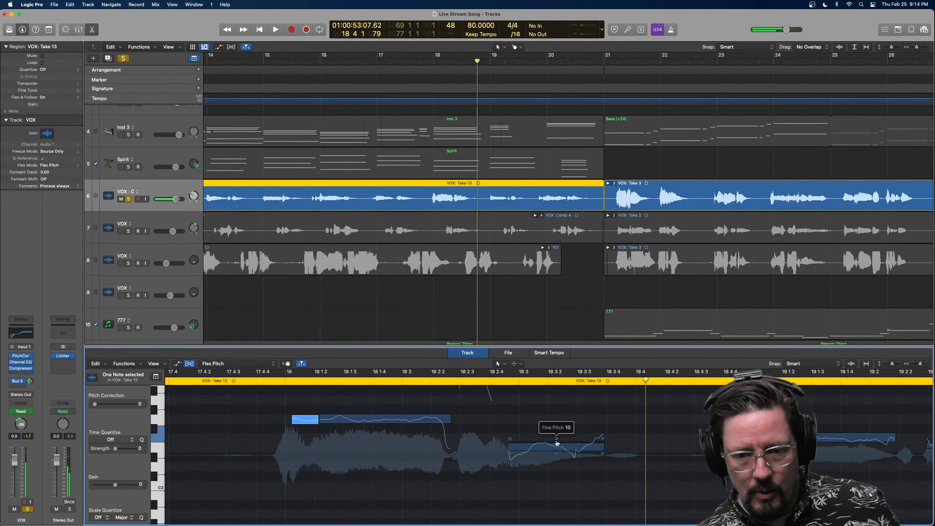
# Smooth the vibrato of the bar 18 phrase's last note, and replay from just before bar 18 through bar 20.
pyautogui.click(556, 439)
pyautogui.moveTo(556, 438); pyautogui.dragTo(557, 465)
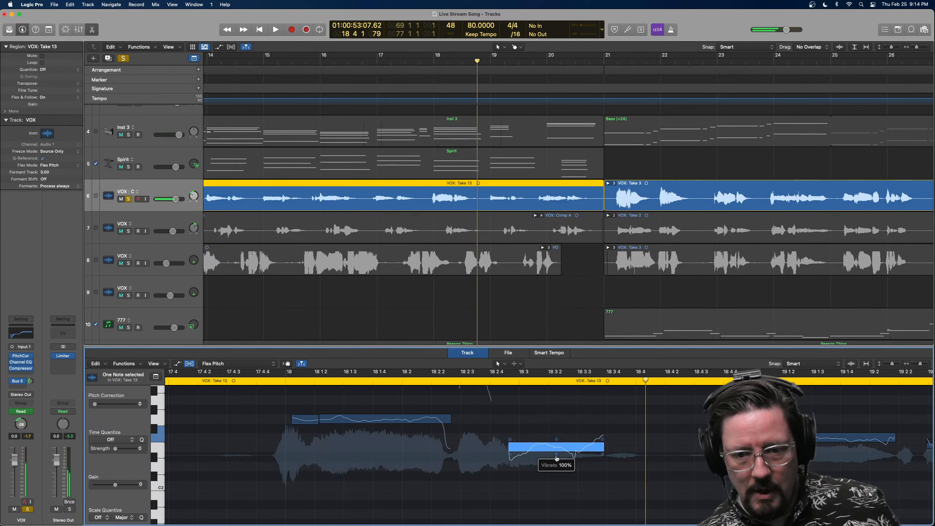
pyautogui.click(266, 381)
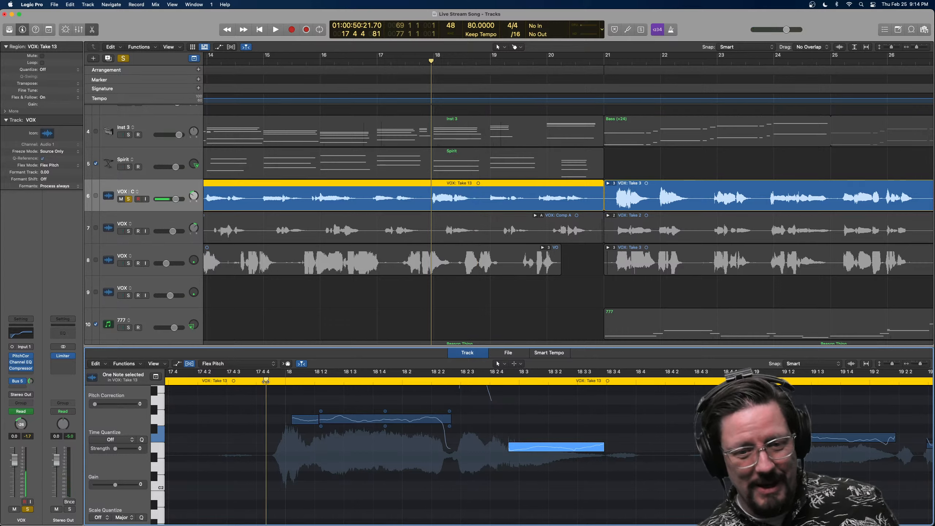
pyautogui.press('space')
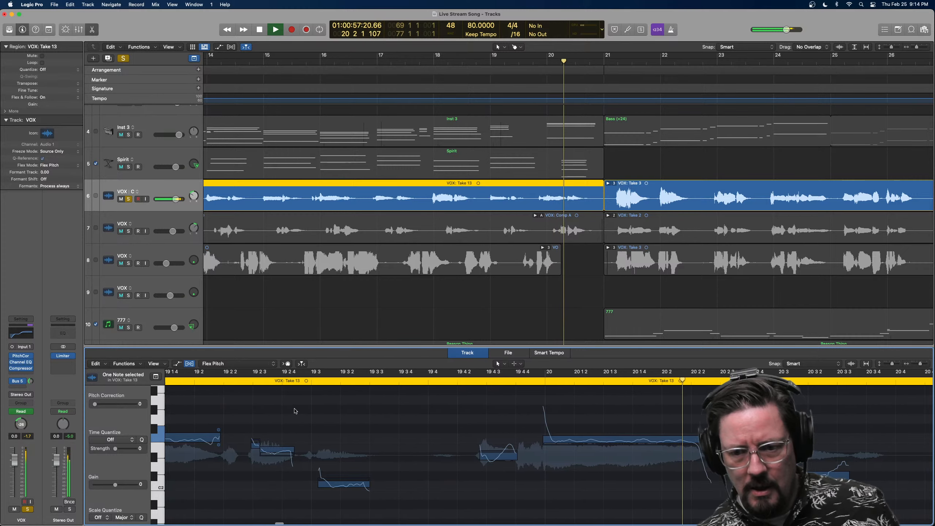
pyautogui.press('space')
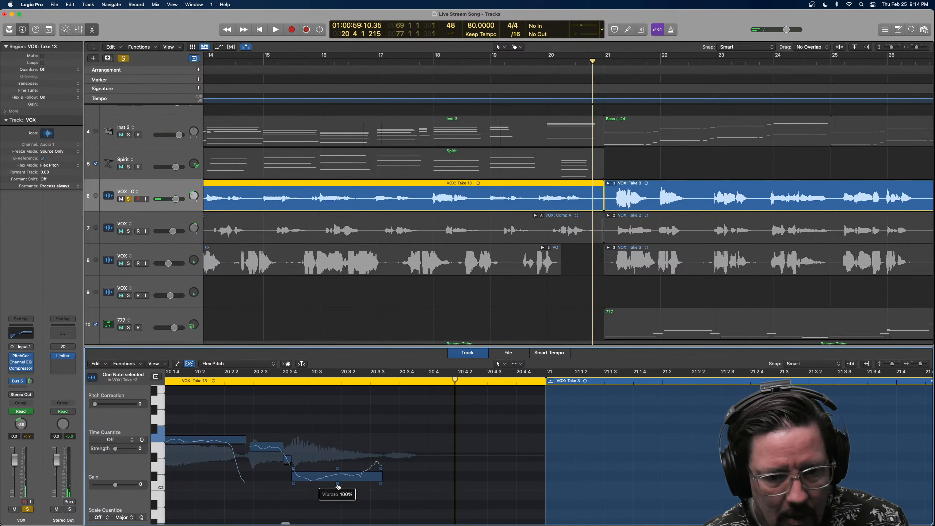
# Flatten the vibrato of the bar 20 phrase's last note, raise the note one semitone, and replay from beat 2 on into bar 21.
pyautogui.press('space')
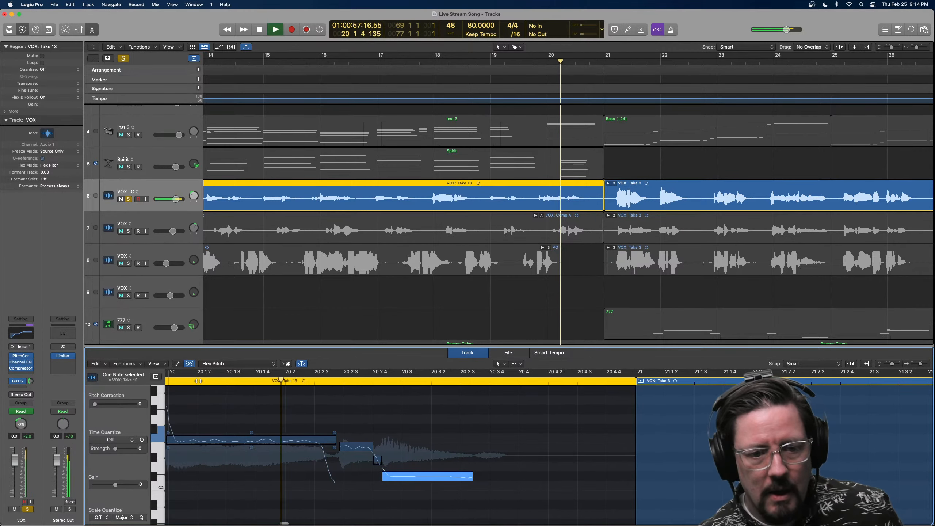
pyautogui.press('space')
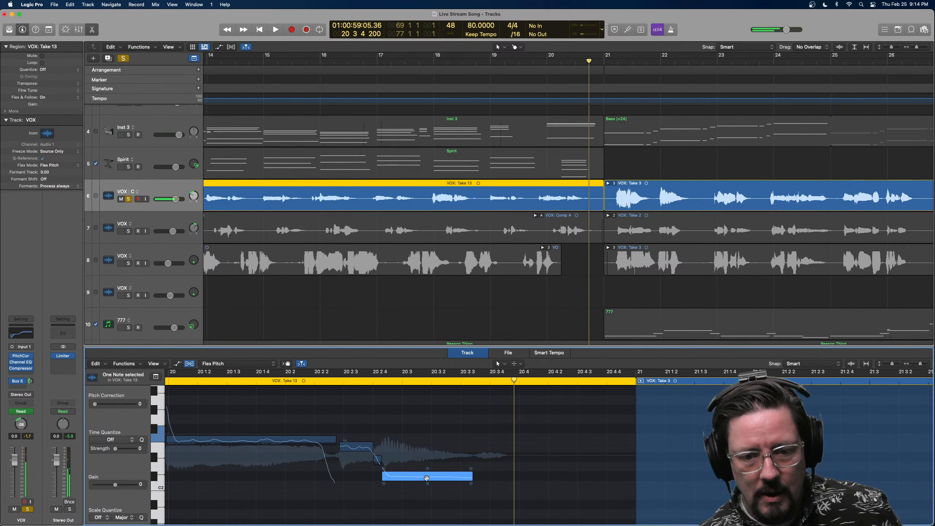
pyautogui.moveTo(427, 478); pyautogui.dragTo(427, 470)
pyautogui.click(295, 381)
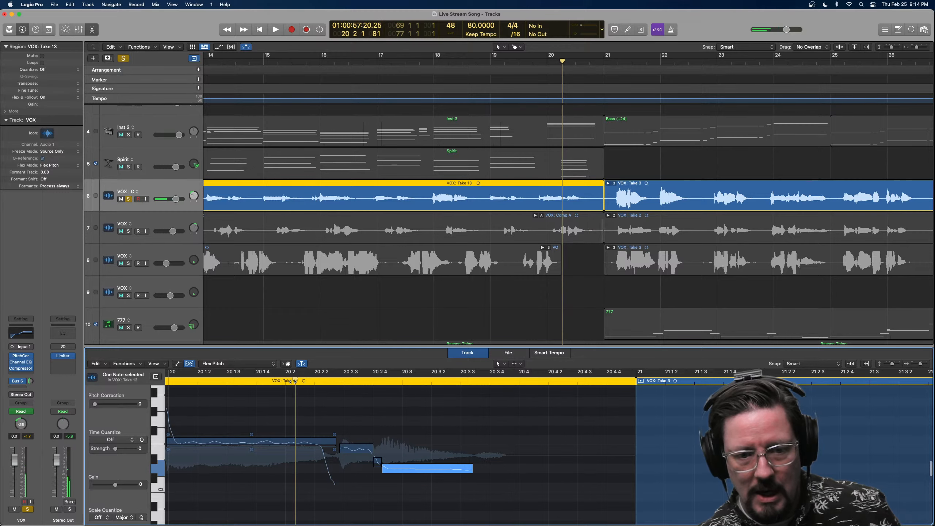
pyautogui.press('space')
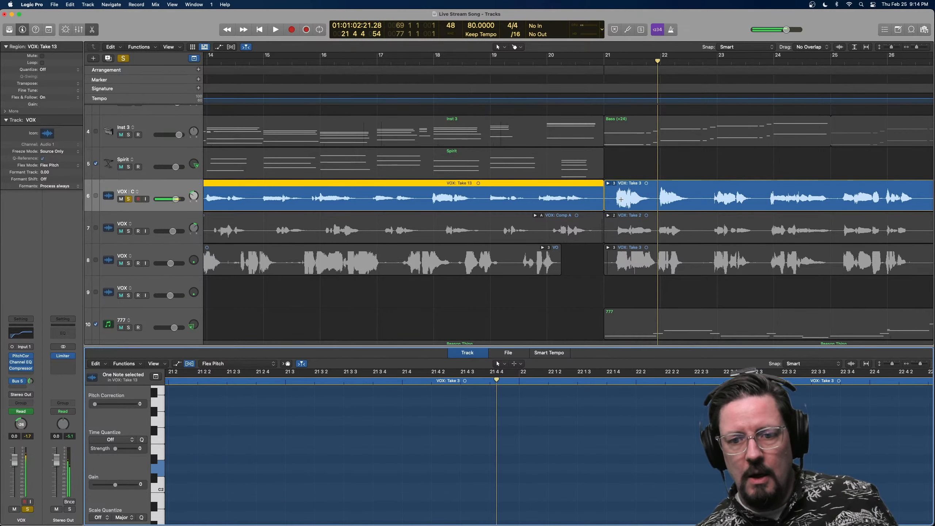
# Flatten the take folders from bar 21 onward on vocal track 6, keeping Take 3.
pyautogui.hscroll(10, 621, 200)
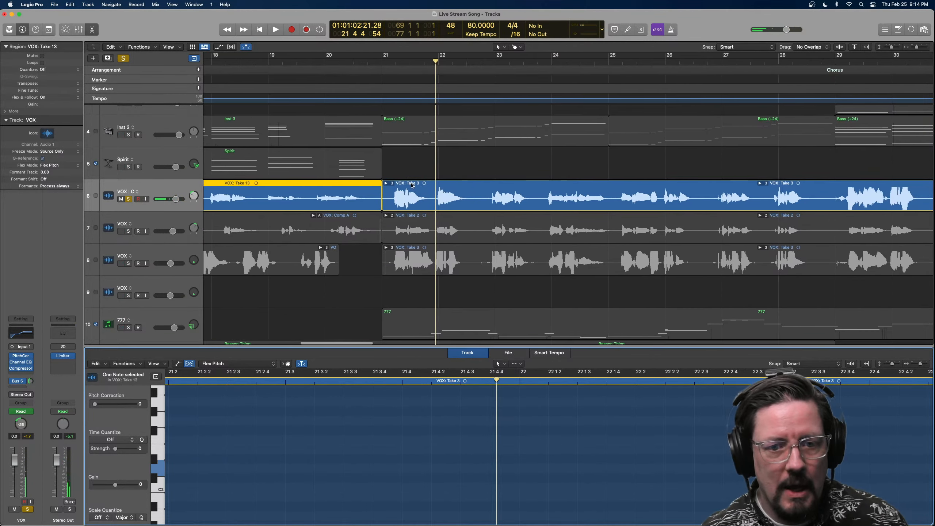
pyautogui.click(392, 183)
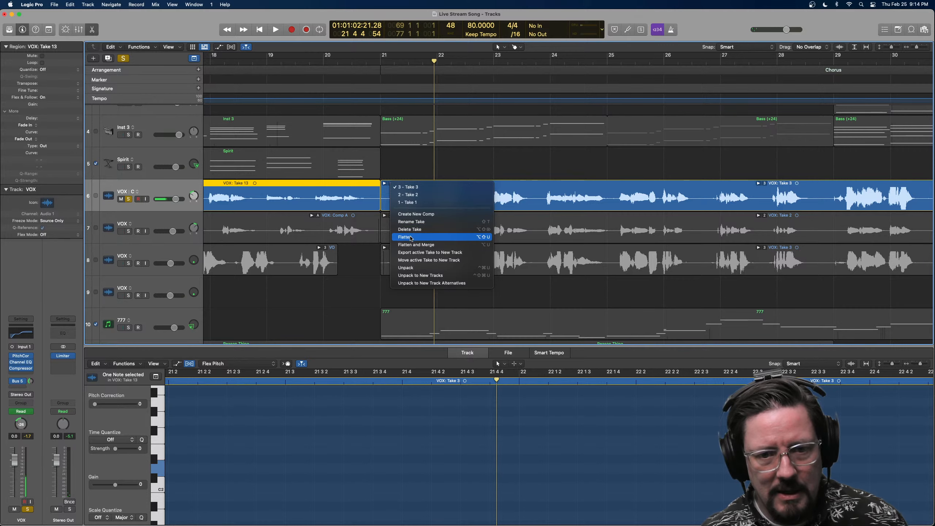
pyautogui.click(411, 237)
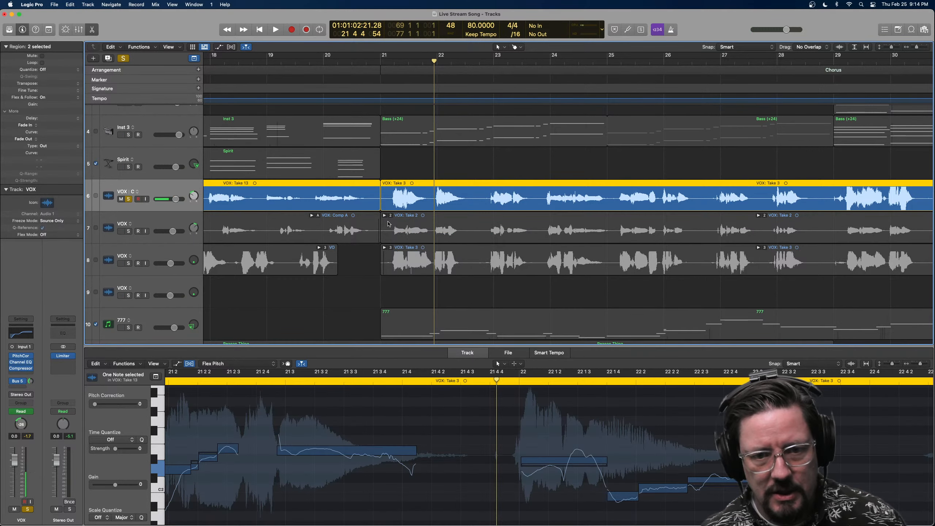
# Duplicate the track alternatives of vocal tracks 7 and 8 as backups.
pyautogui.click(130, 224)
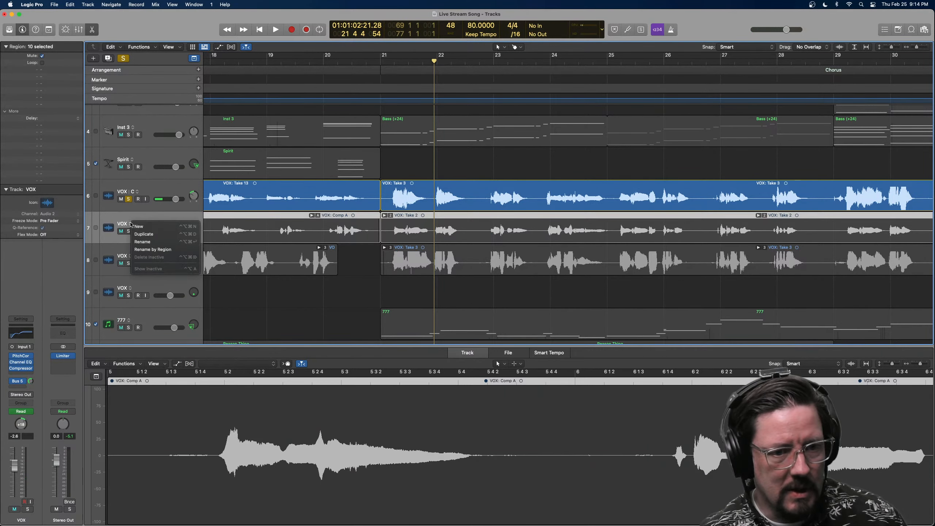
pyautogui.click(140, 234)
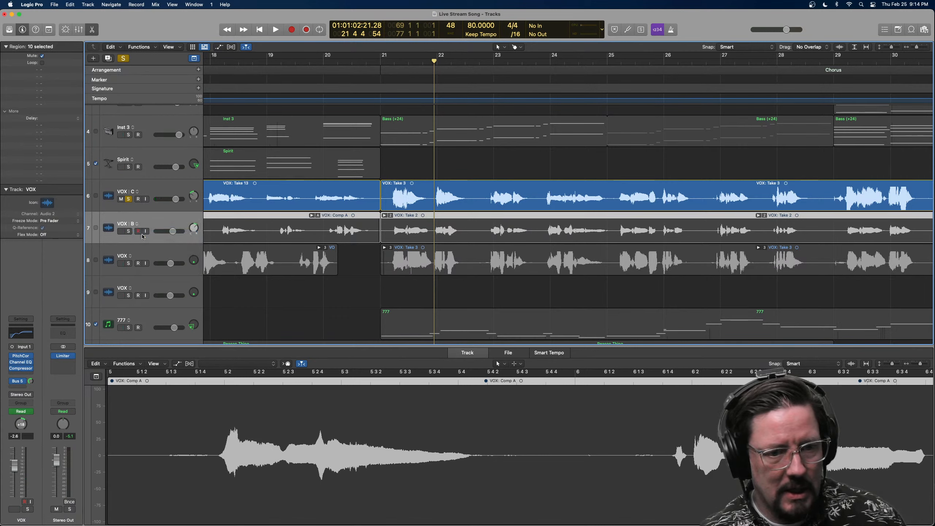
pyautogui.click(130, 256)
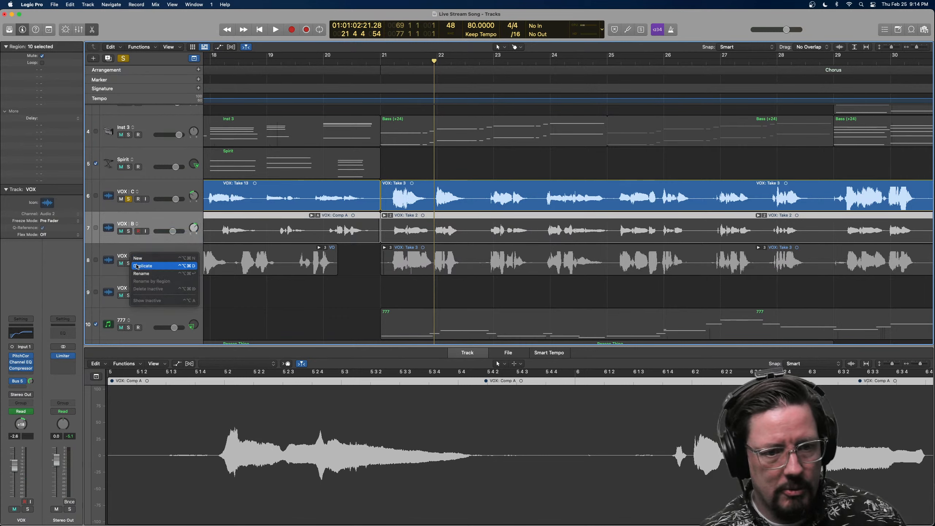
pyautogui.click(137, 266)
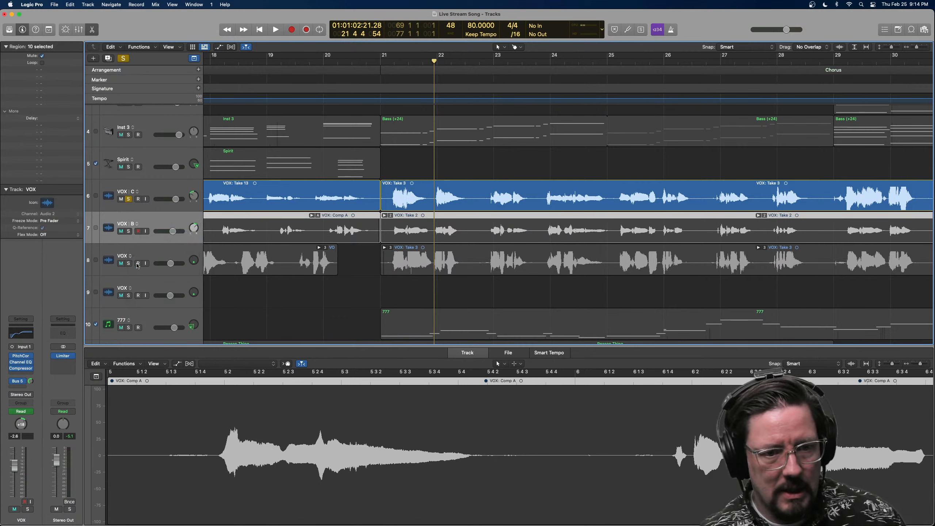
# Unmute vocal track 7, and solo vocal tracks 7 and 8 together with track 6.
pyautogui.click(122, 231)
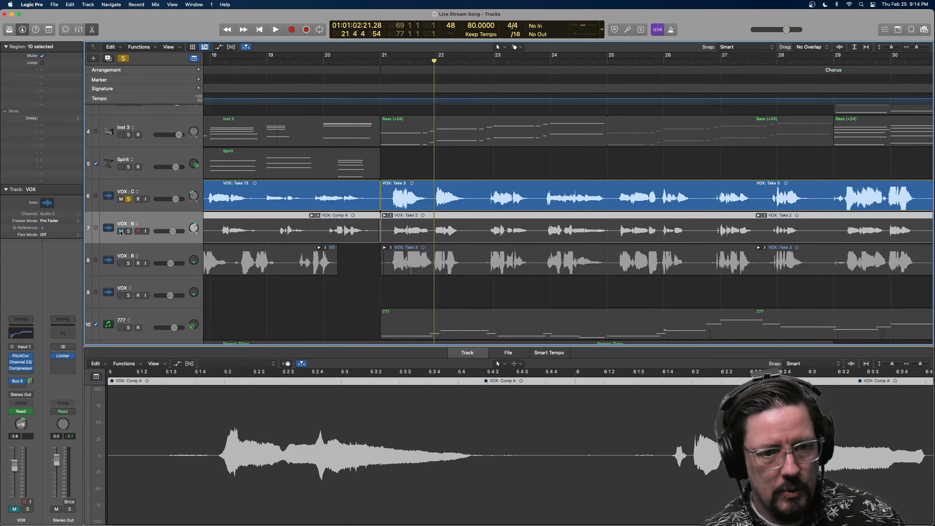
pyautogui.click(129, 230)
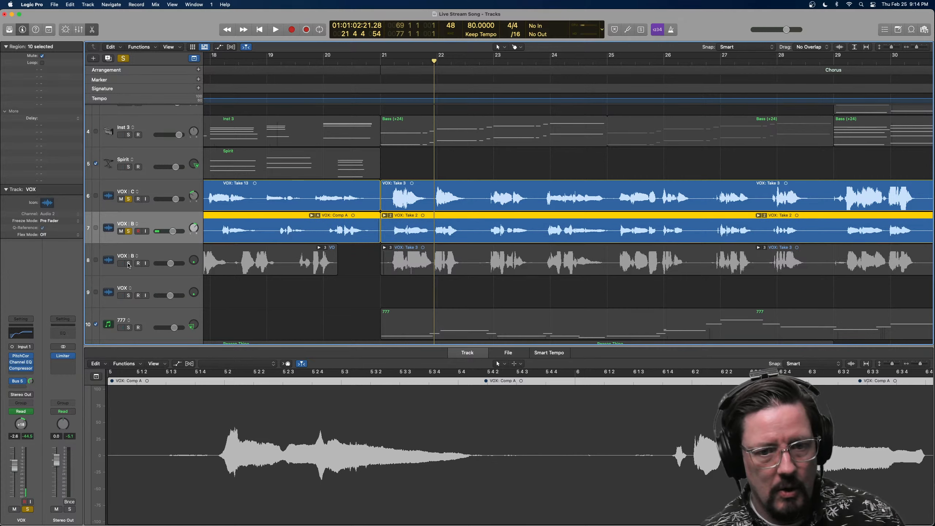
pyautogui.click(128, 263)
# Flatten the take folders from bar 21 onward on vocal tracks 7 and 8, keeping Take 2 and Take 3 respectively.
pyautogui.click(392, 216)
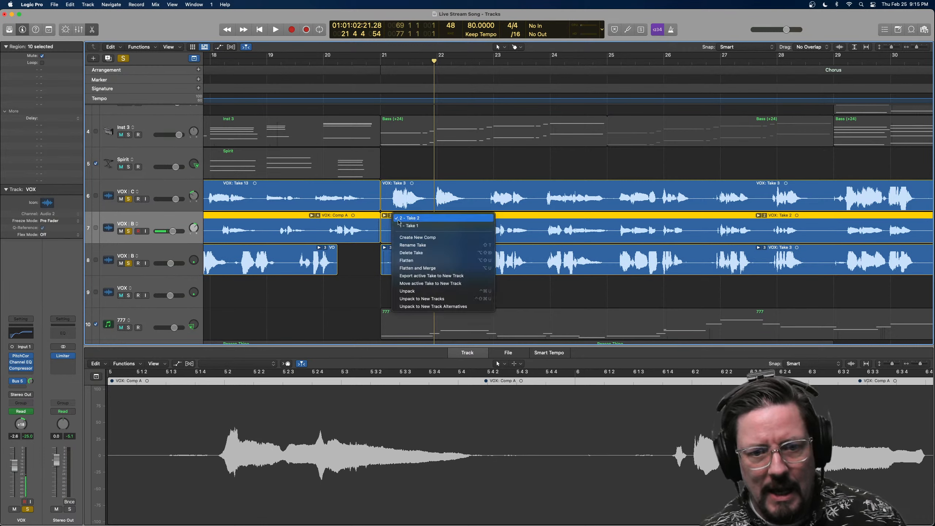
pyautogui.click(418, 263)
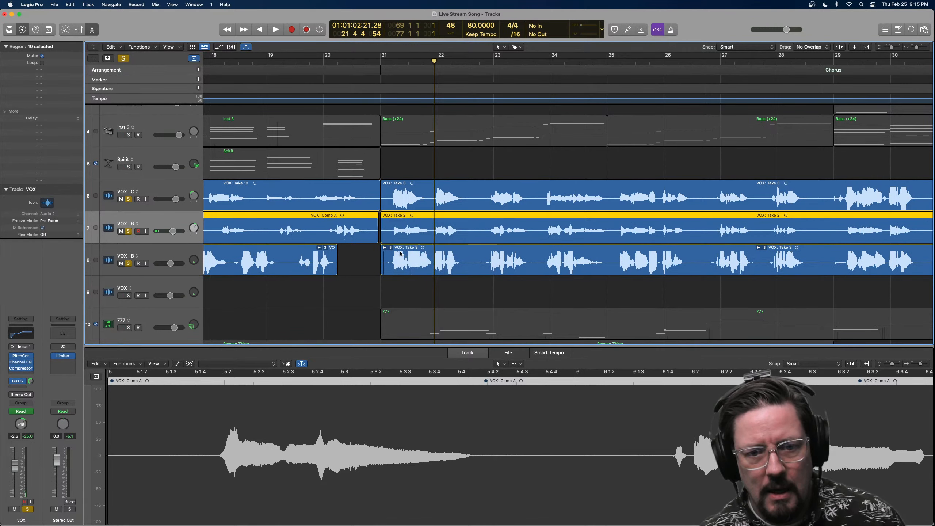
pyautogui.click(391, 249)
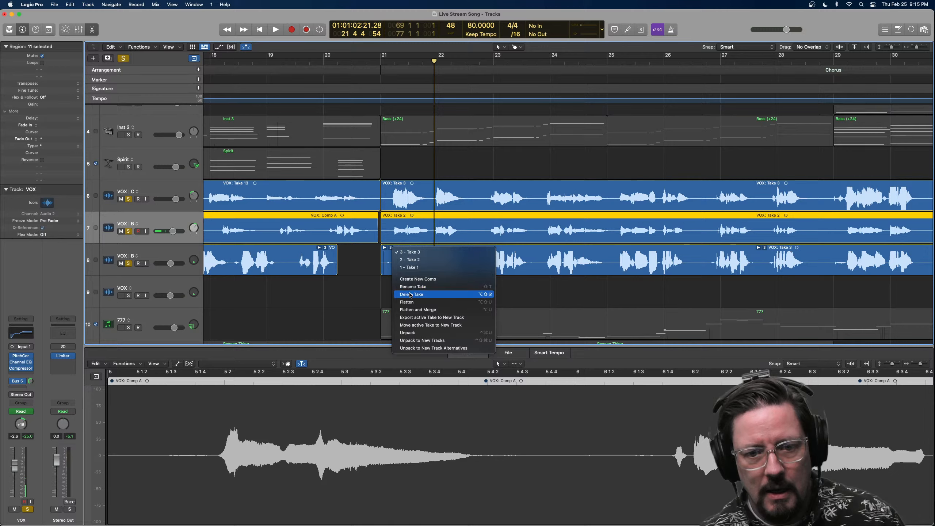
pyautogui.click(415, 303)
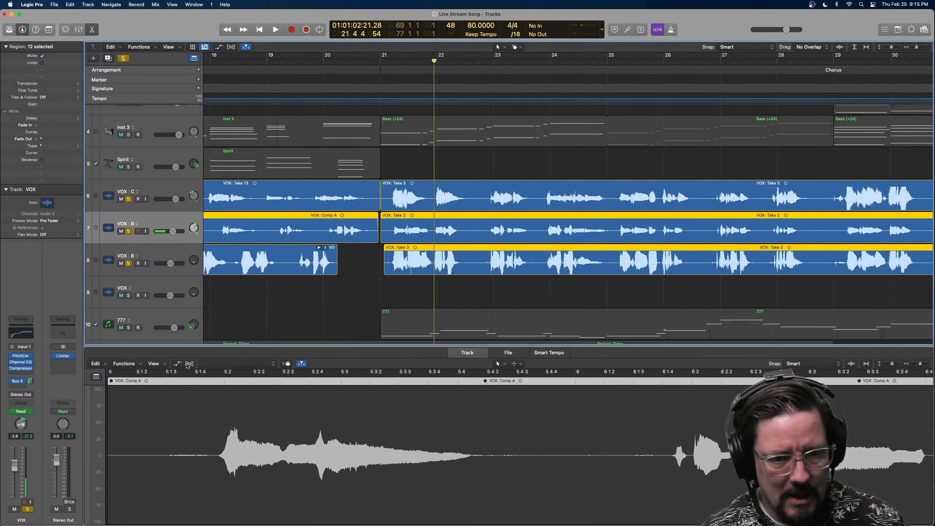
# Enable Flex on vocal tracks 7 and 8, and set track 8 to Flex Pitch mode.
pyautogui.click(189, 364)
pyautogui.click(490, 189)
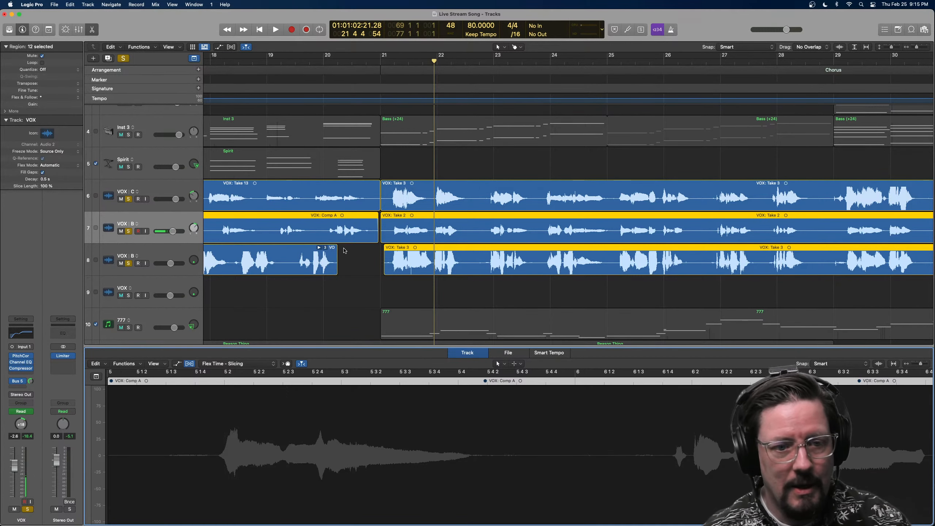
pyautogui.click(357, 249)
pyautogui.click(413, 263)
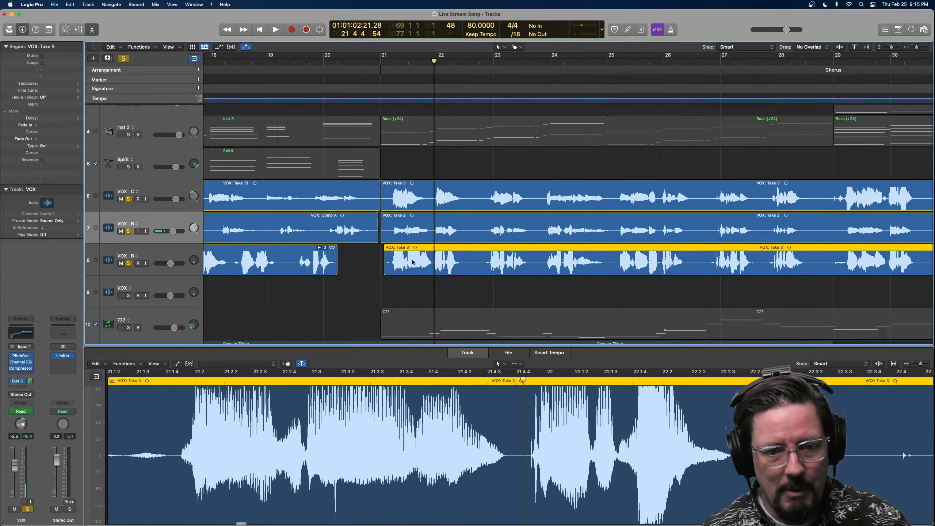
pyautogui.click(187, 364)
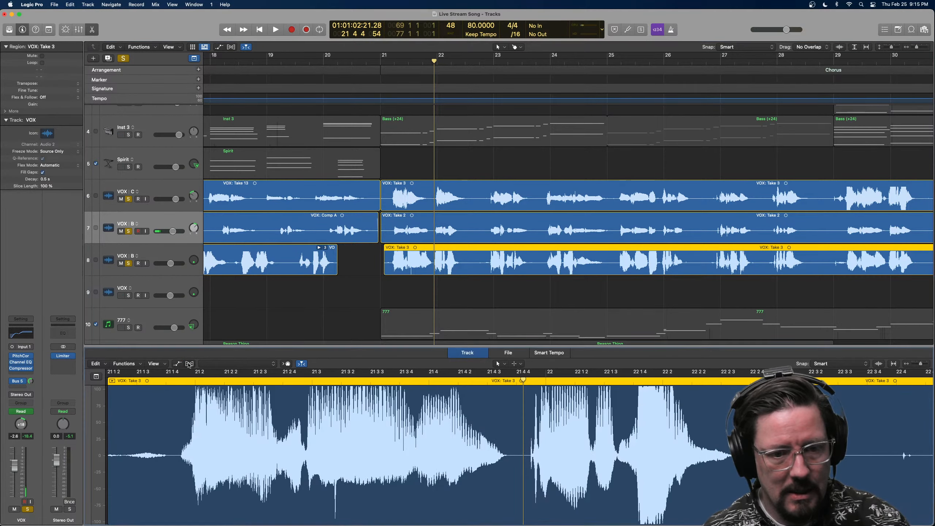
pyautogui.click(487, 188)
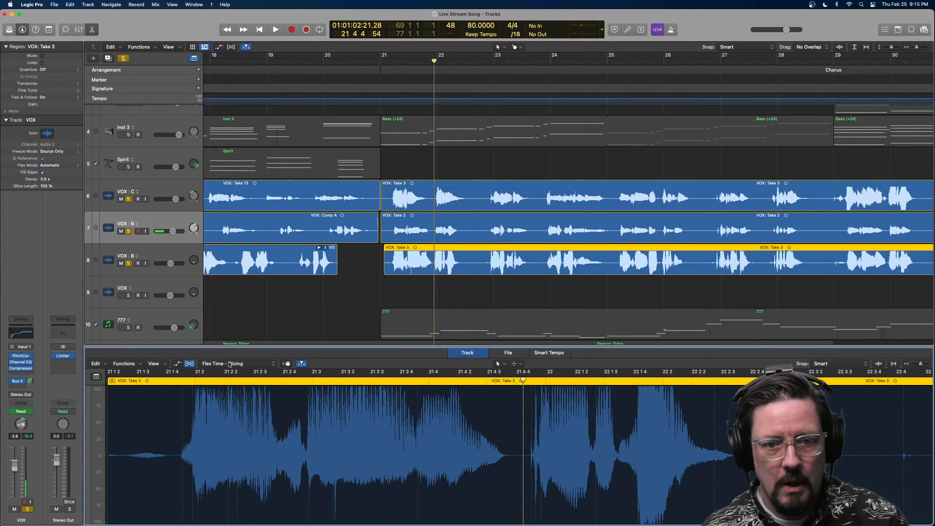
pyautogui.click(229, 365)
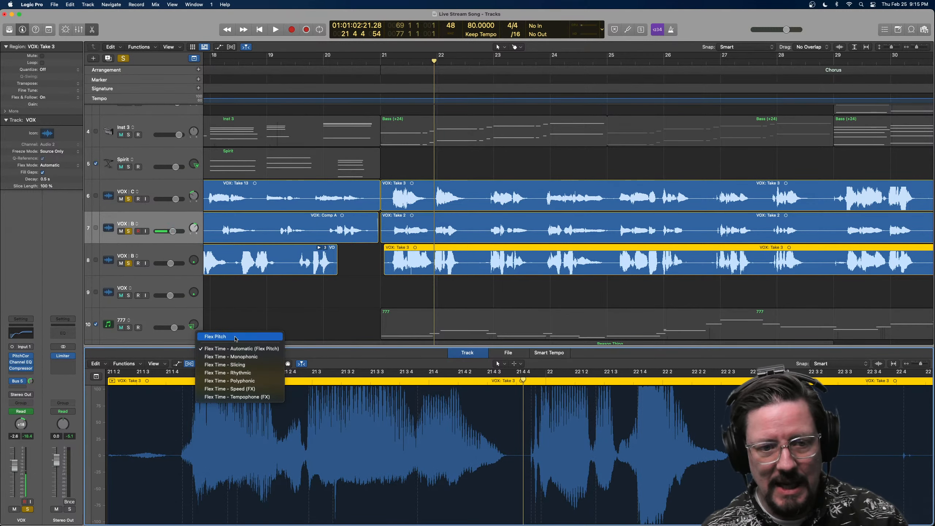
pyautogui.click(237, 334)
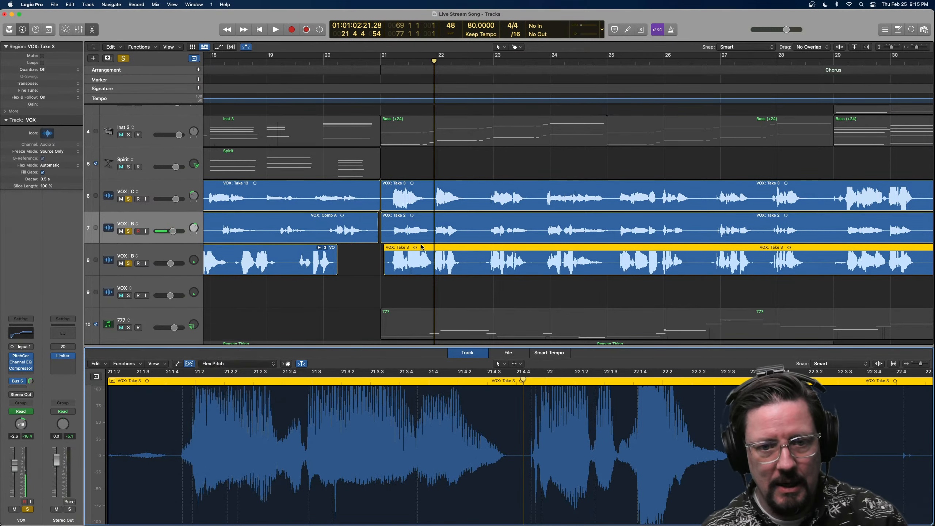
# Set vocal track 7 to Flex Pitch mode.
pyautogui.click(424, 218)
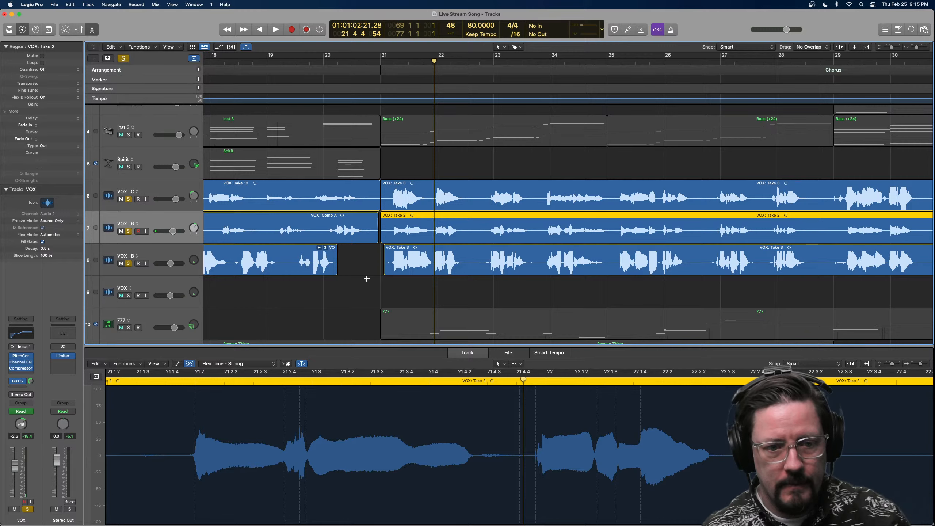
pyautogui.click(257, 360)
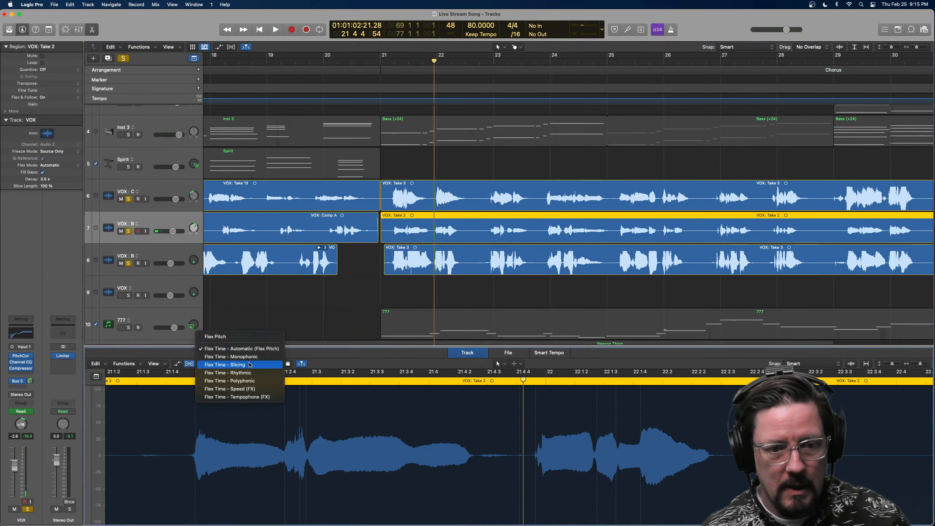
pyautogui.click(249, 336)
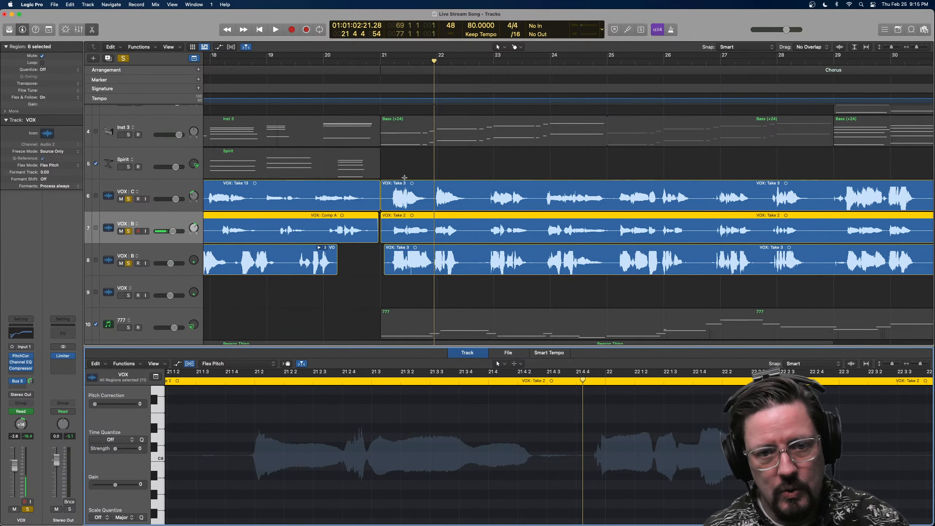
# Open Take 3 of vocal track 6, unsolo tracks 7 and 8, and play bar 21 of the lead alone.
pyautogui.click(403, 189)
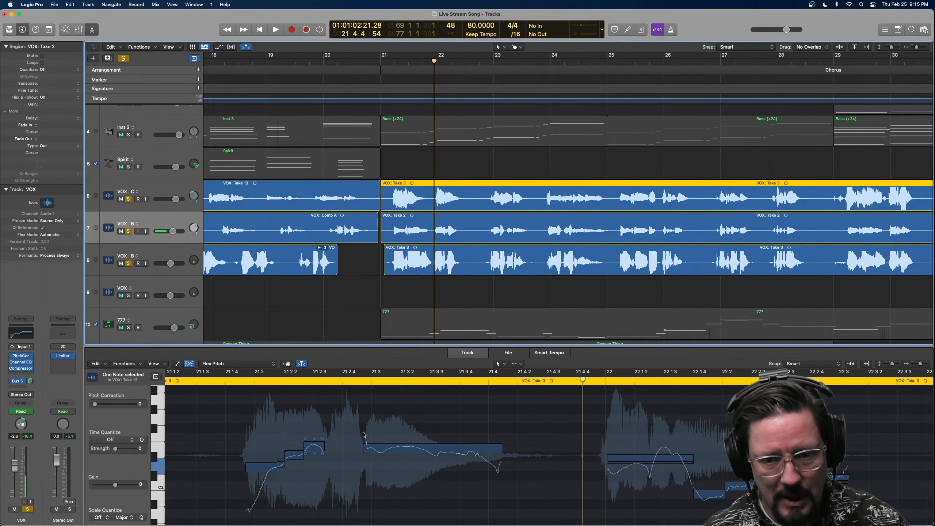
pyautogui.moveTo(409, 63); pyautogui.dragTo(387, 62)
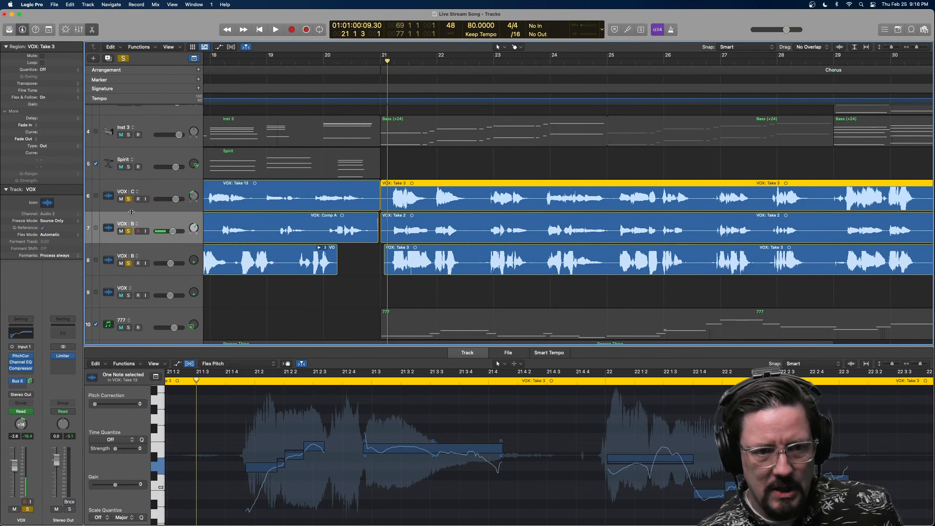
pyautogui.moveTo(131, 230); pyautogui.dragTo(127, 269)
pyautogui.press('space')
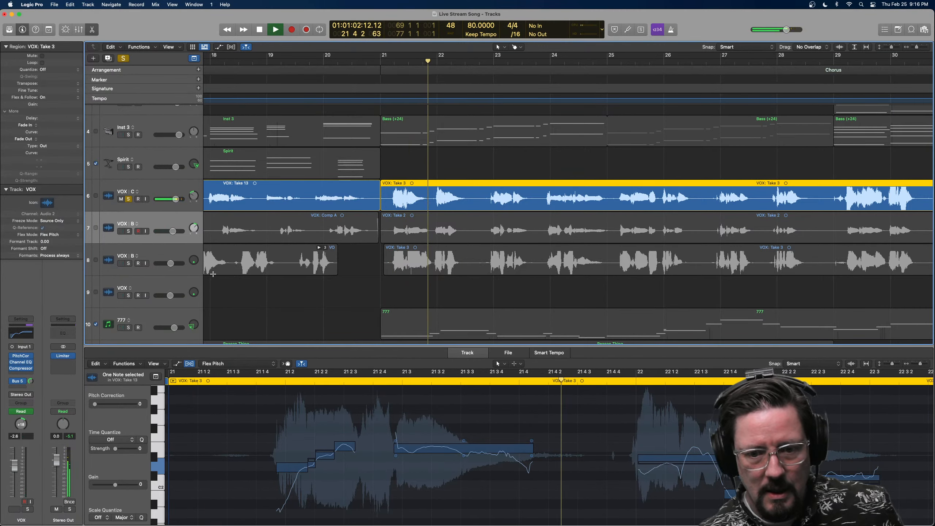
pyautogui.press('space')
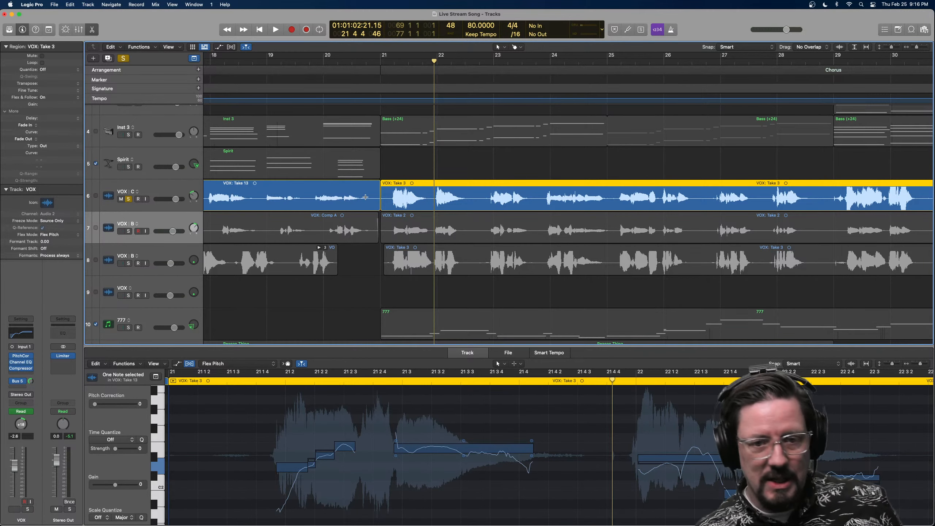
# Solo vocal tracks 7 and 8 again, and play all three vocals together twice from the start of bar 21.
pyautogui.click(129, 231)
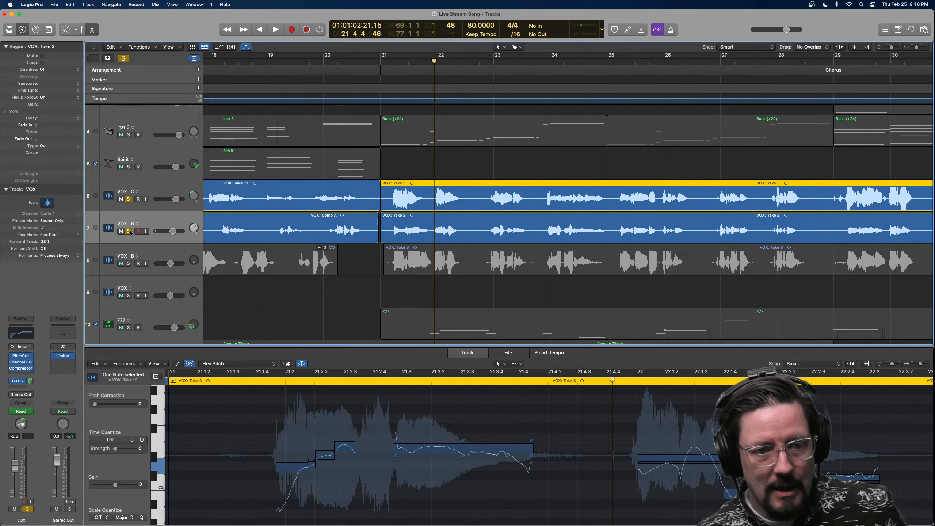
pyautogui.click(129, 264)
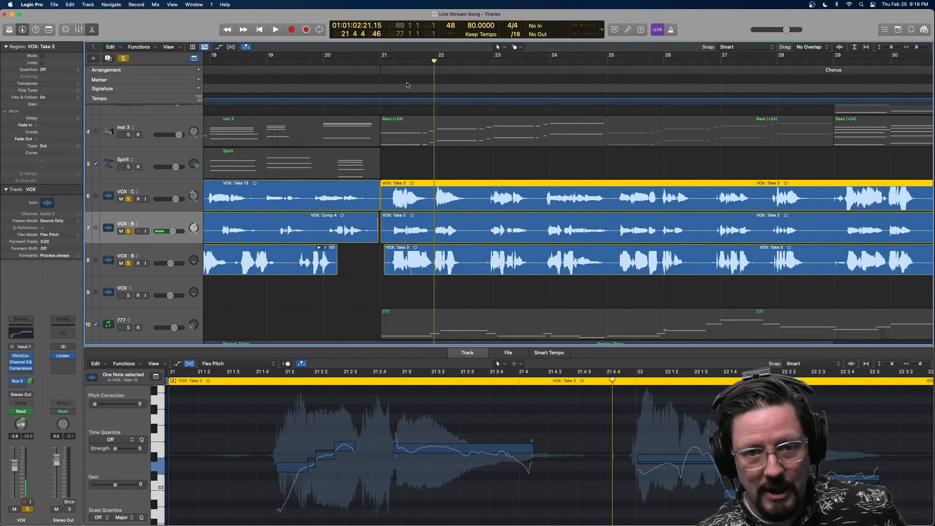
pyautogui.moveTo(408, 60); pyautogui.dragTo(387, 61)
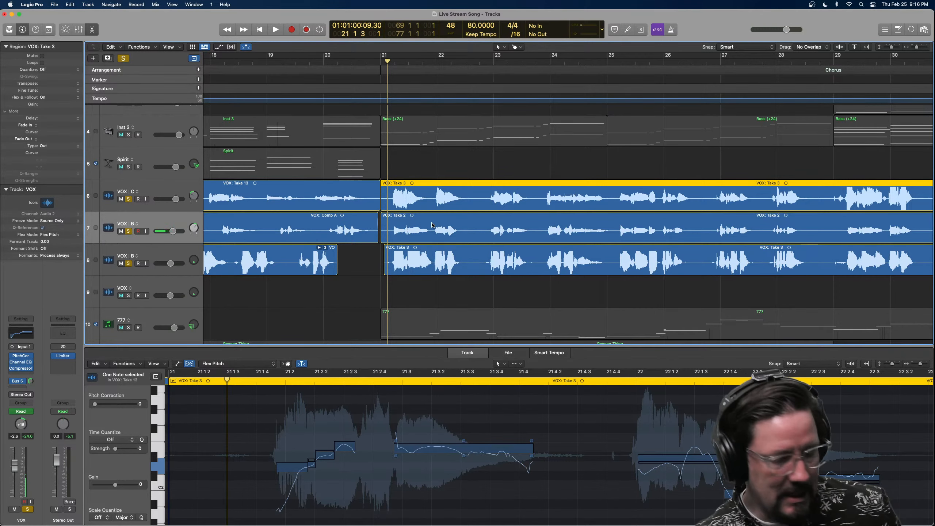
pyautogui.press('space')
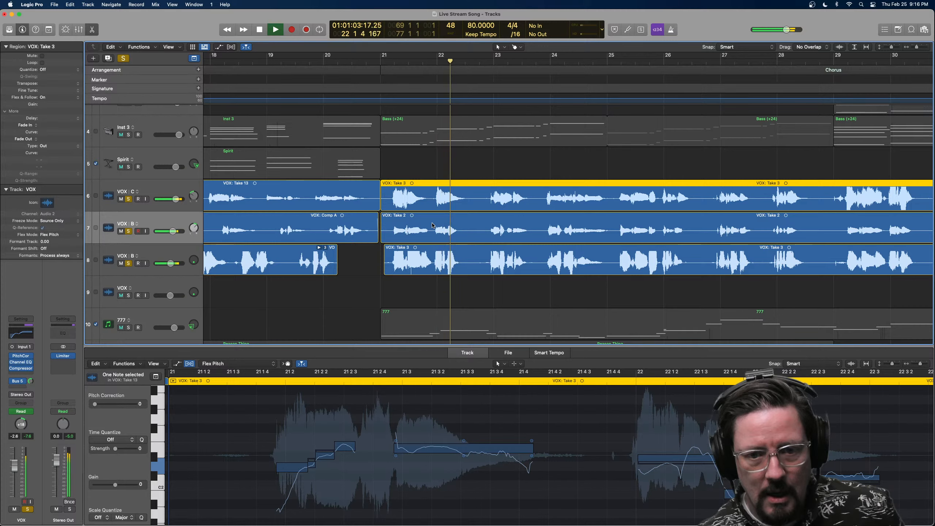
pyautogui.press('space')
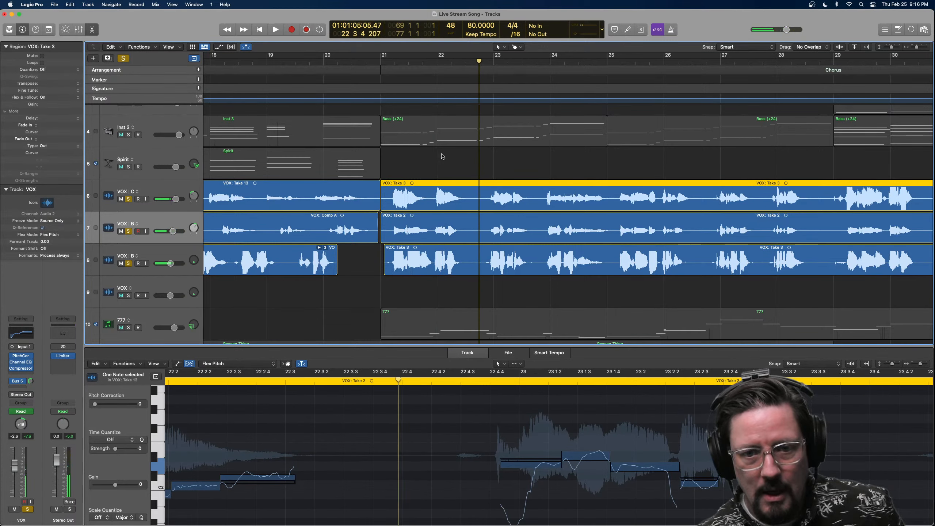
pyautogui.moveTo(432, 61); pyautogui.dragTo(389, 61)
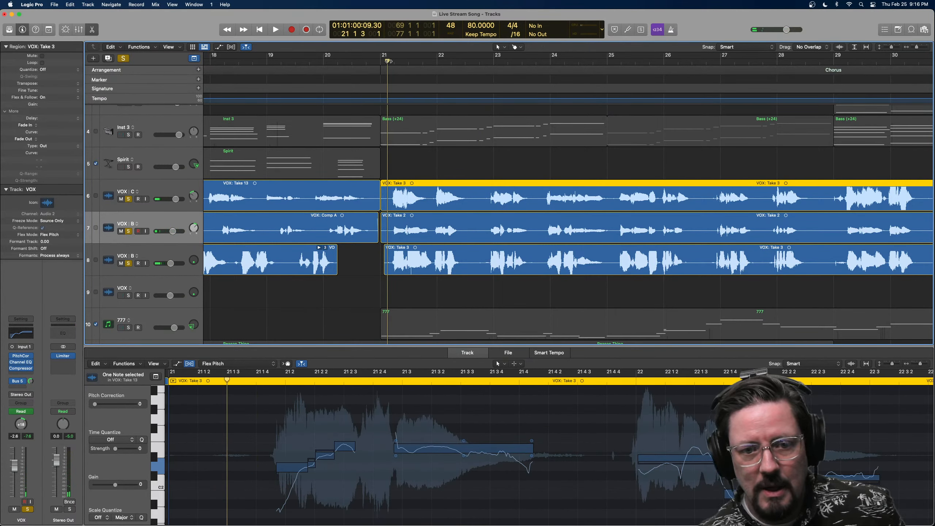
pyautogui.press('space')
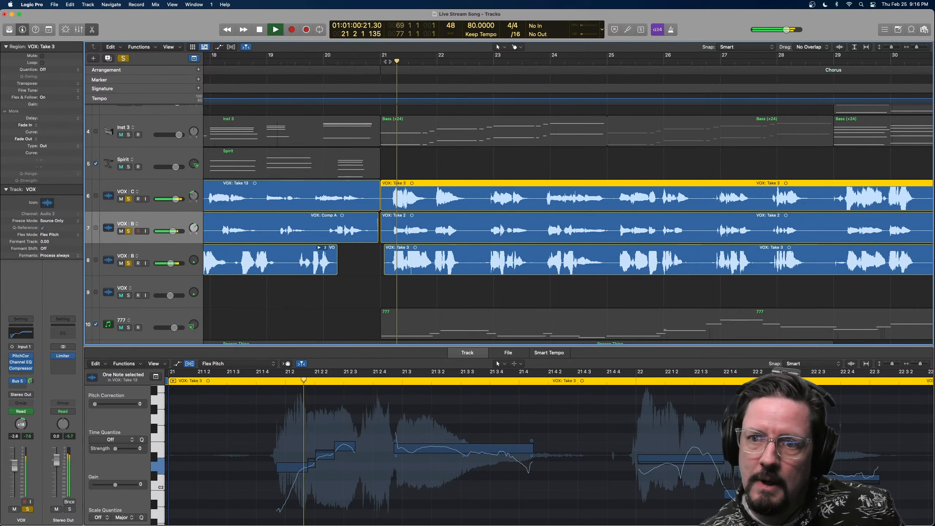
pyautogui.press('space')
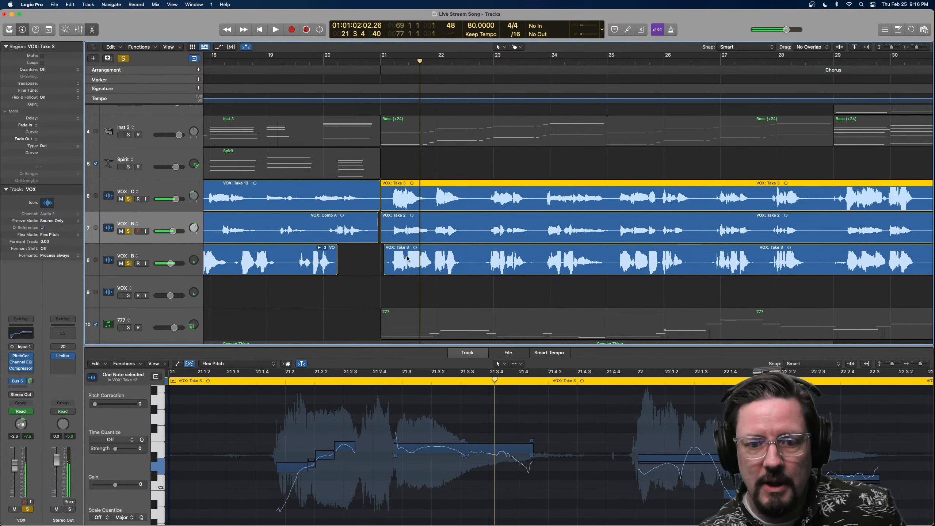
# Unsolo vocal tracks 6 and 8, open Take 2 of track 7, and play it alone from the start of bar 21.
pyautogui.click(129, 199)
pyautogui.click(129, 264)
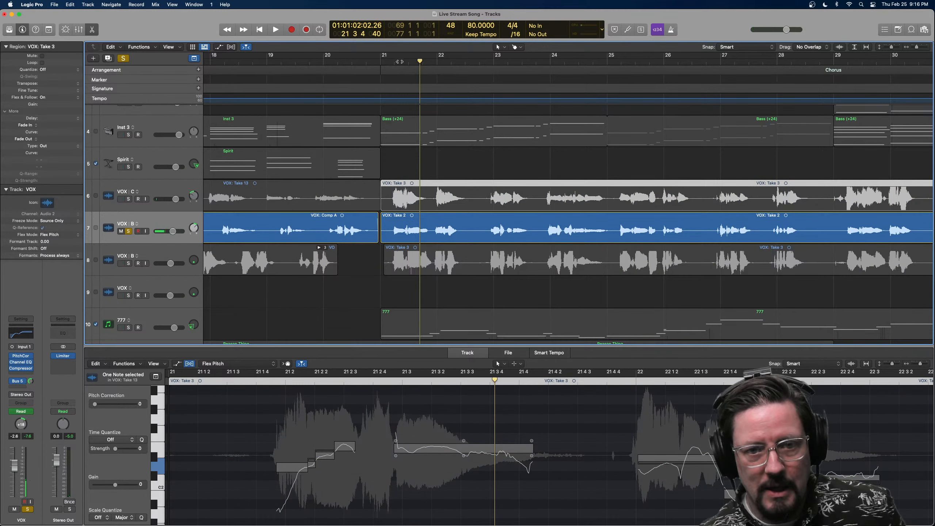
pyautogui.press('space')
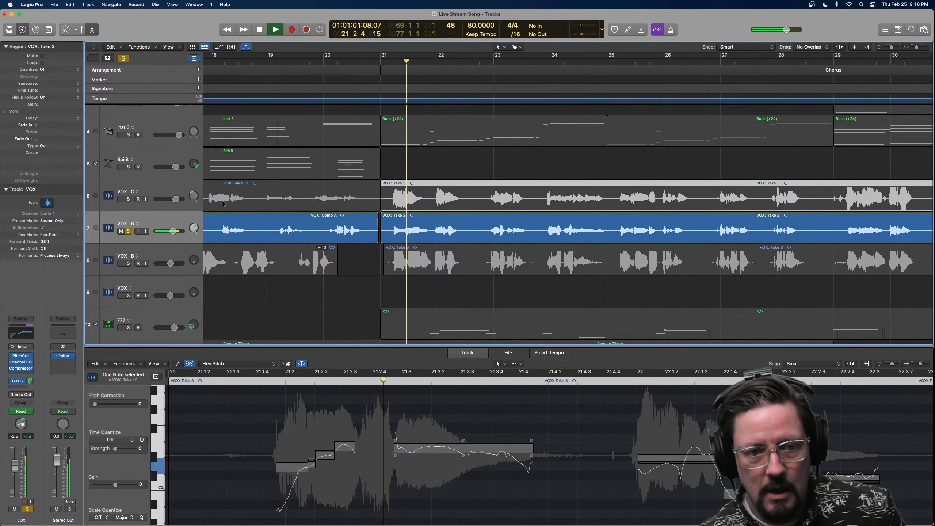
pyautogui.press('space')
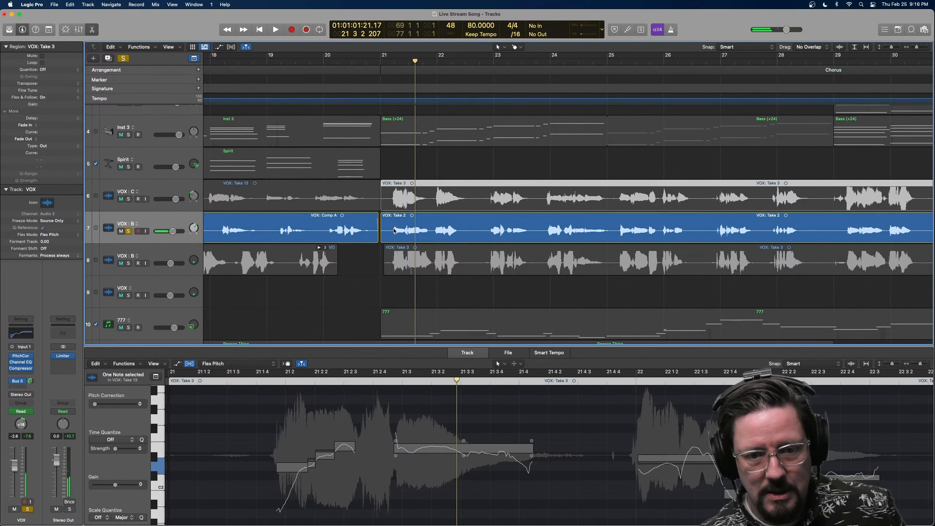
pyautogui.moveTo(401, 64); pyautogui.dragTo(387, 63)
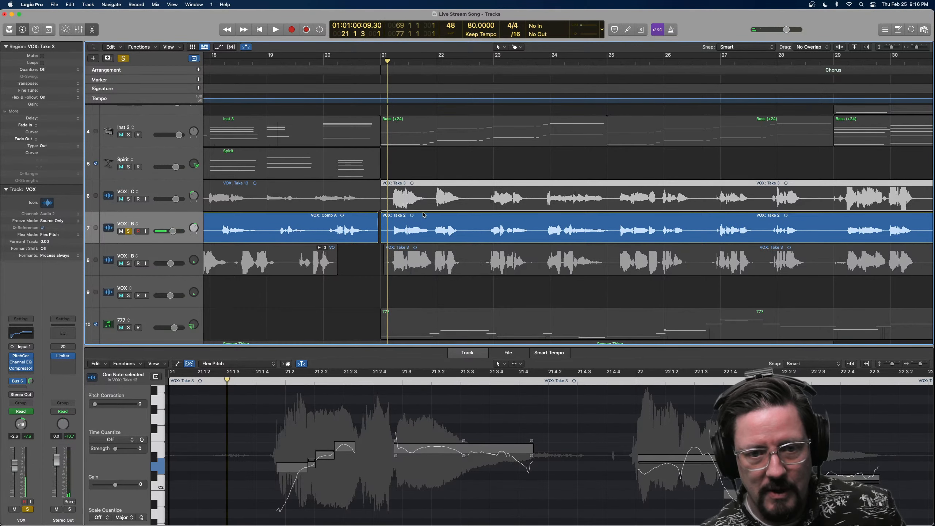
pyautogui.click(405, 220)
pyautogui.press('space')
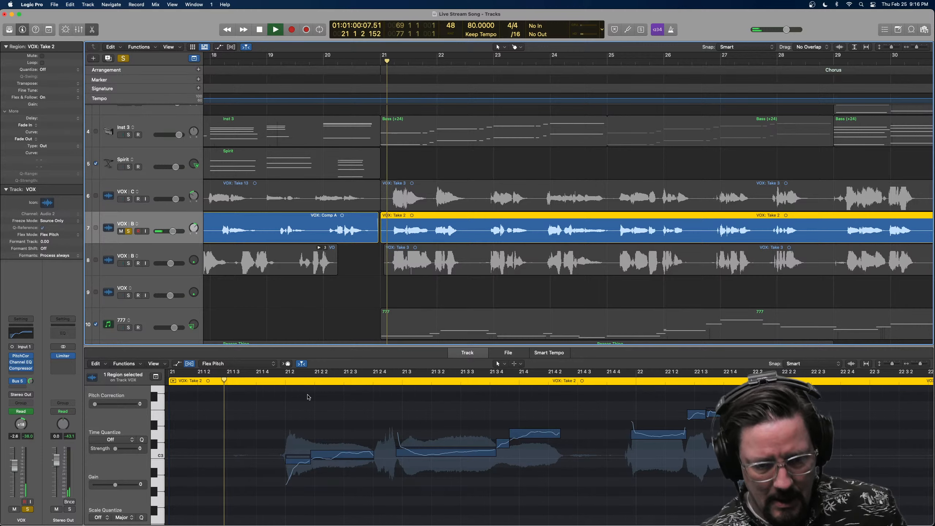
pyautogui.press('space')
# Raise the first note of Take 2 in bar 21 to C3, reduce the vibrato of the first two notes, and replay the phrase.
pyautogui.click(298, 455)
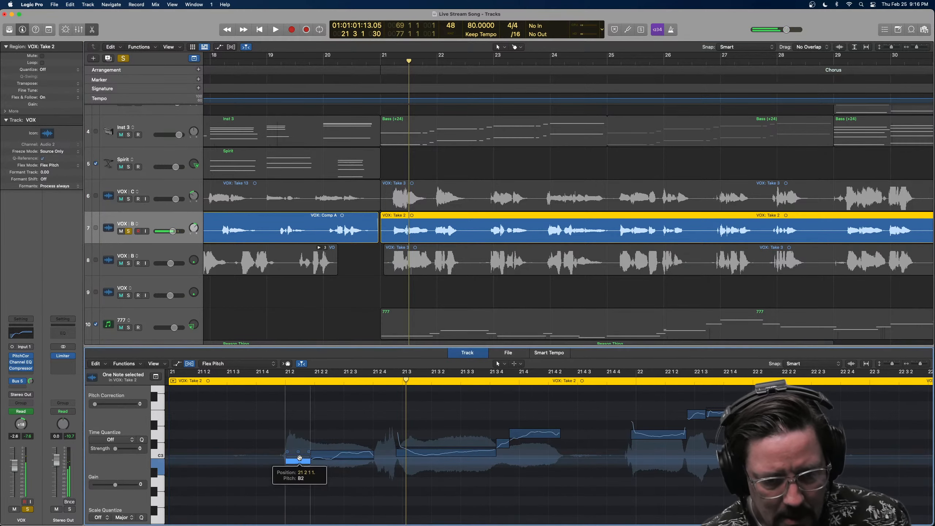
pyautogui.moveTo(298, 453); pyautogui.dragTo(300, 406)
pyautogui.click(342, 452)
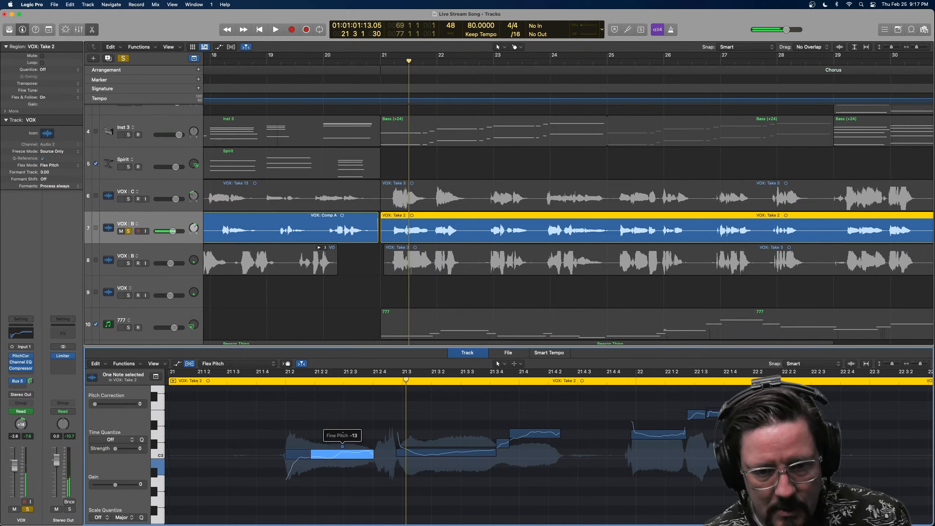
pyautogui.moveTo(343, 463); pyautogui.dragTo(299, 475)
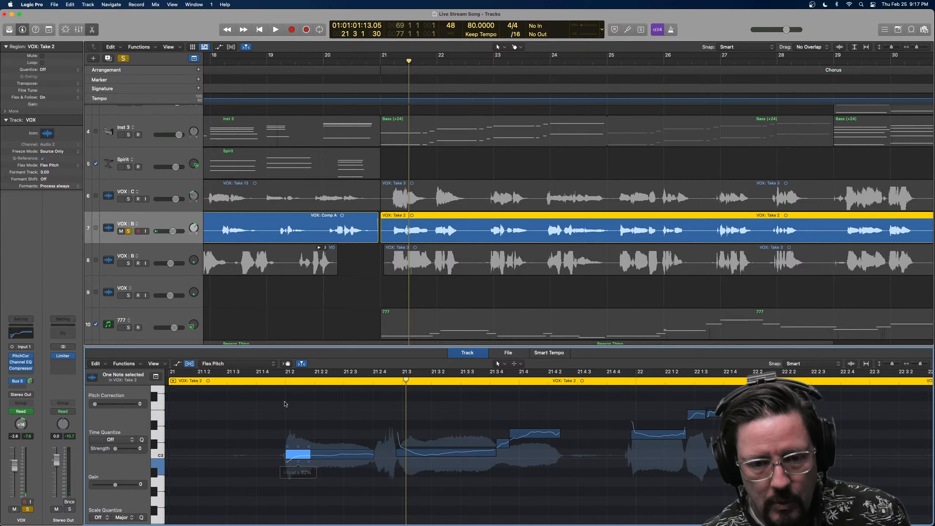
pyautogui.click(274, 381)
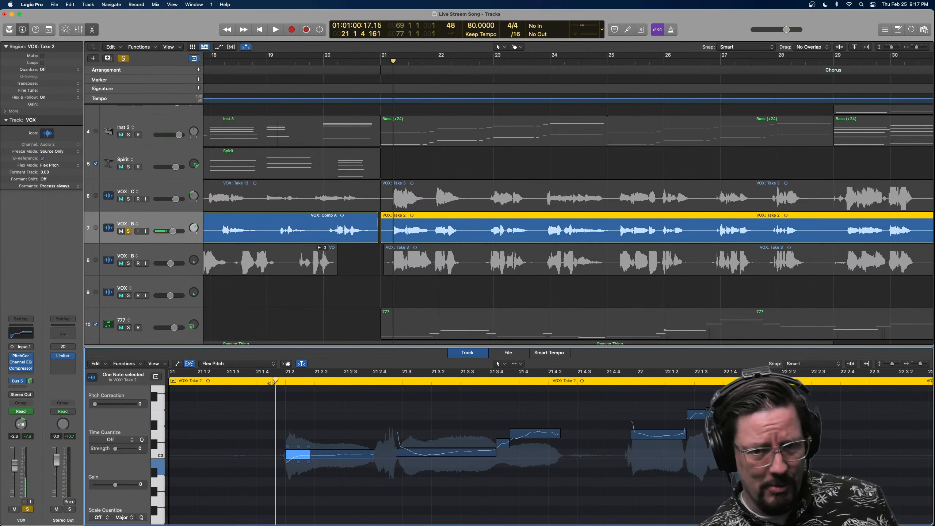
pyautogui.press('space')
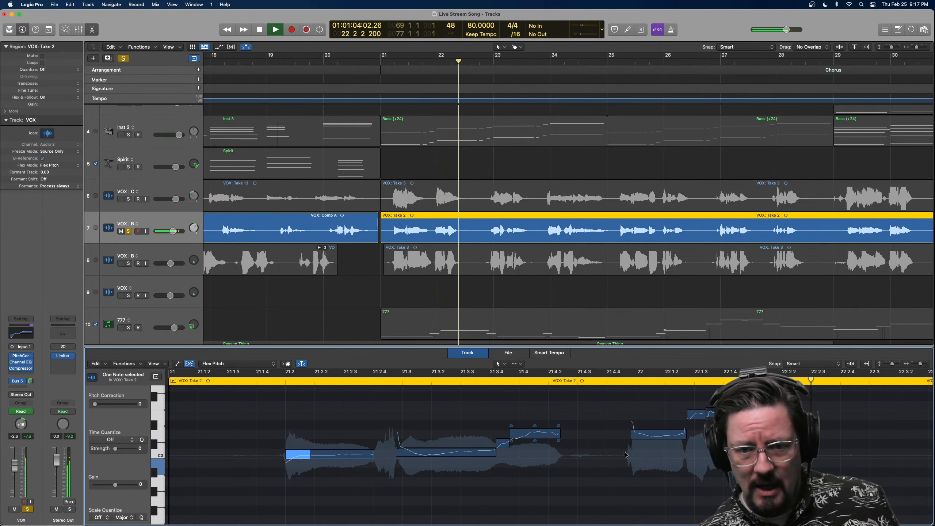
# Solo only vocal track 8, open its Take 3, and play it from the start of bar 21.
pyautogui.press('space')
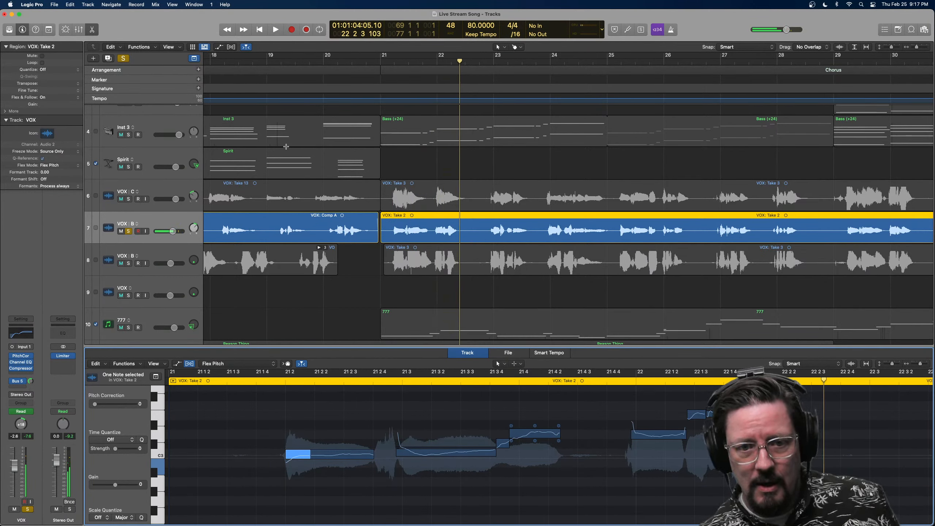
pyautogui.click(129, 232)
pyautogui.click(129, 264)
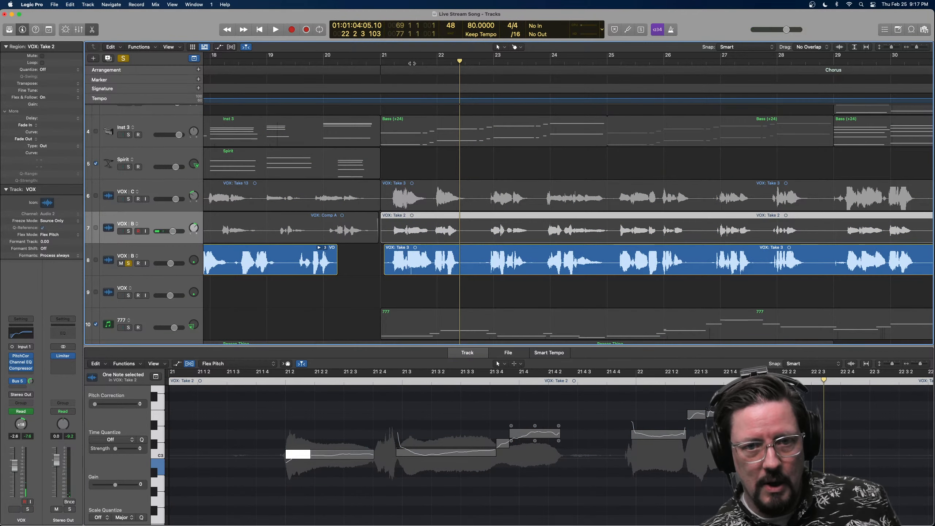
pyautogui.click(383, 64)
pyautogui.click(407, 257)
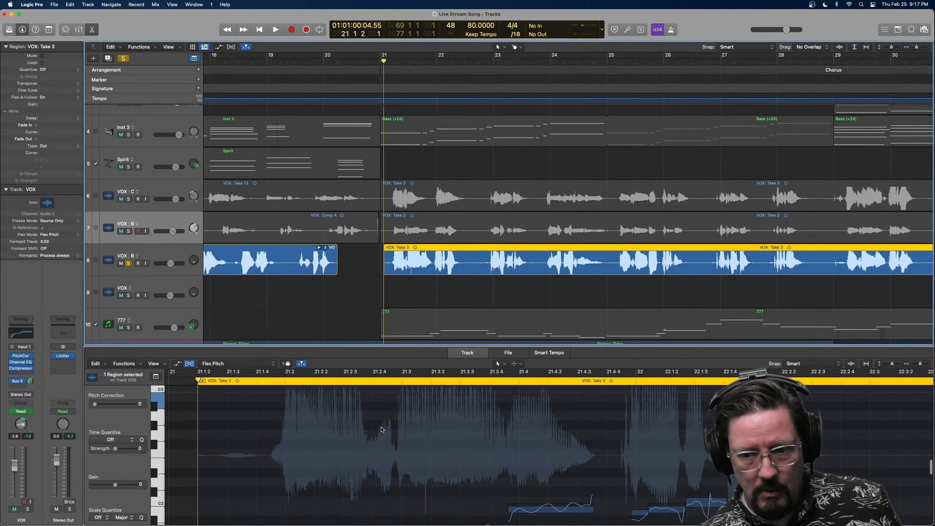
pyautogui.press('space')
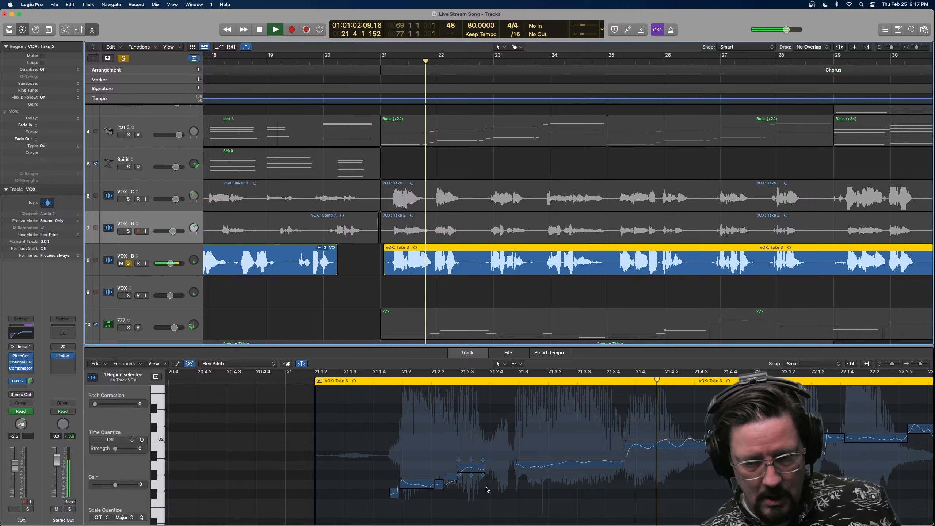
pyautogui.press('space')
# Raise the low opening notes of Take 3 in bar 21 to one pitch and fine-tune the first and last of them.
pyautogui.moveTo(484, 483); pyautogui.dragTo(451, 459)
pyautogui.click(473, 463)
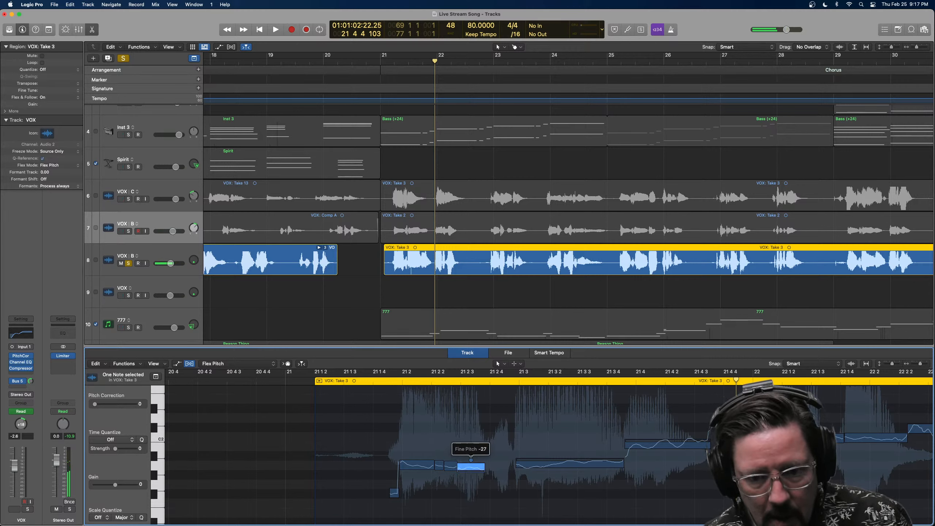
pyautogui.click(416, 463)
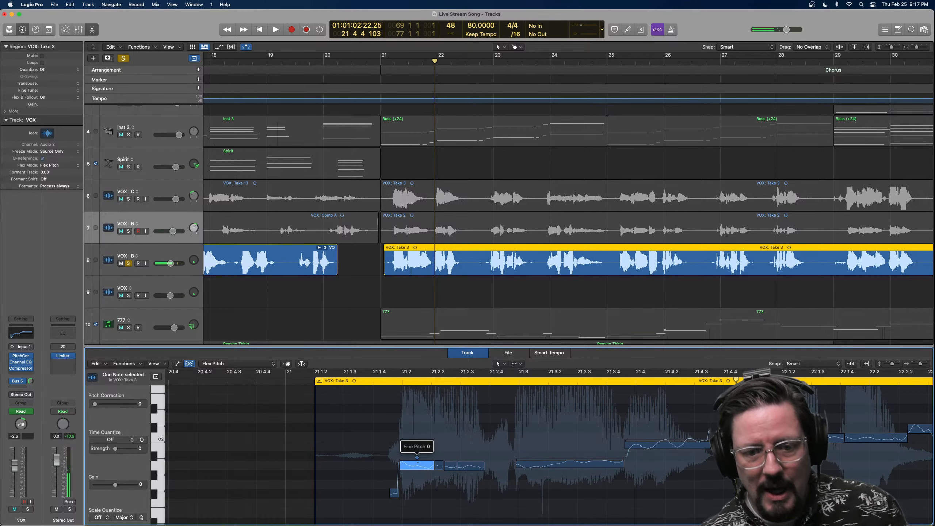
# Try to glue the four opening notes of Take 3 in bar 21 into a single note.
pyautogui.moveTo(384, 433); pyautogui.dragTo(496, 483)
pyautogui.press('t')
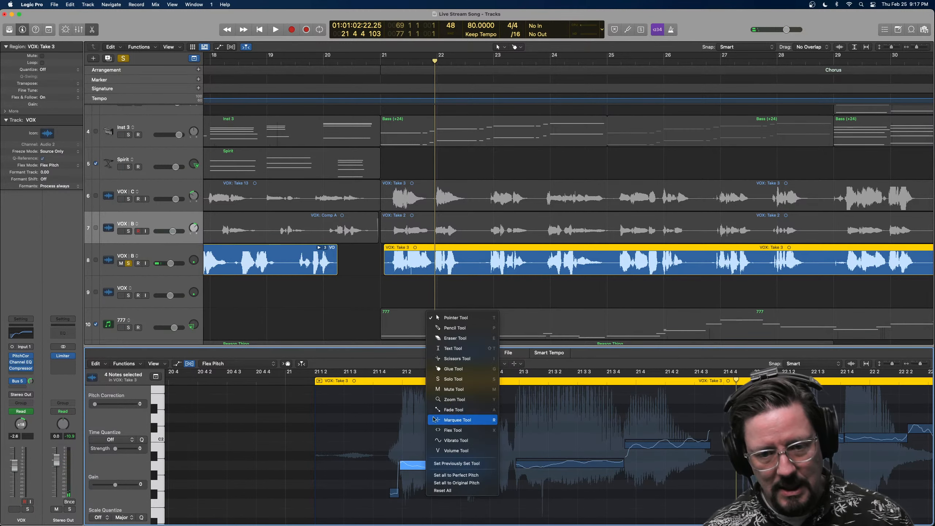
pyautogui.click(458, 369)
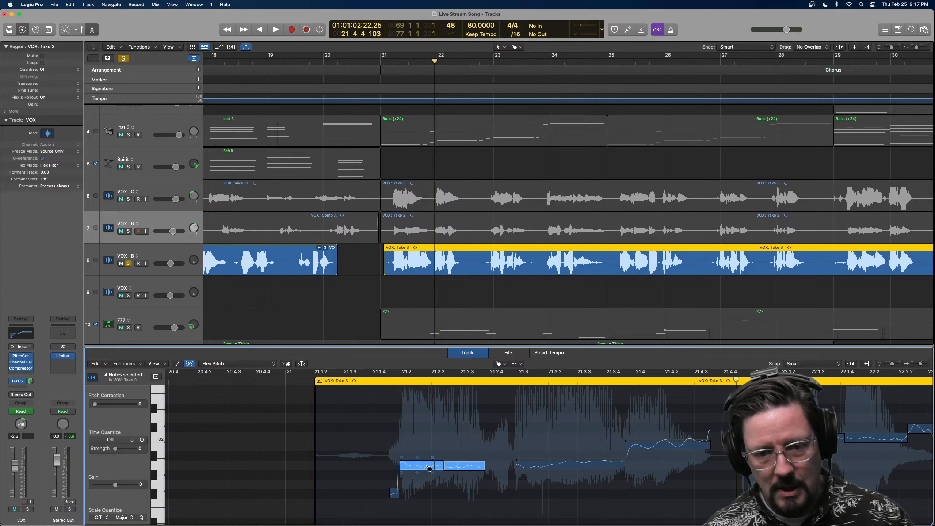
pyautogui.click(429, 468)
pyautogui.press('t')
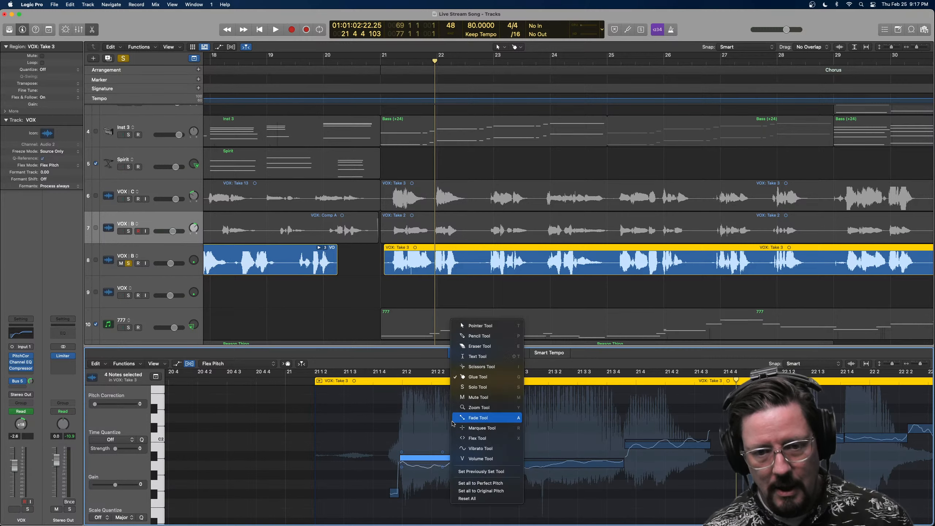
pyautogui.click(458, 324)
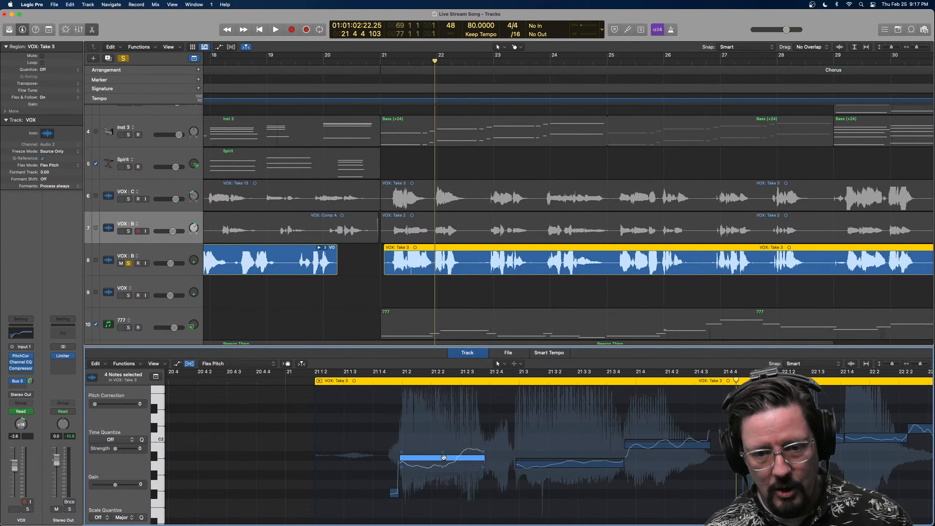
# Lower the glued note back to the previous pitch, reduce its vibrato, and replay the phrase.
pyautogui.moveTo(443, 452); pyautogui.dragTo(443, 457)
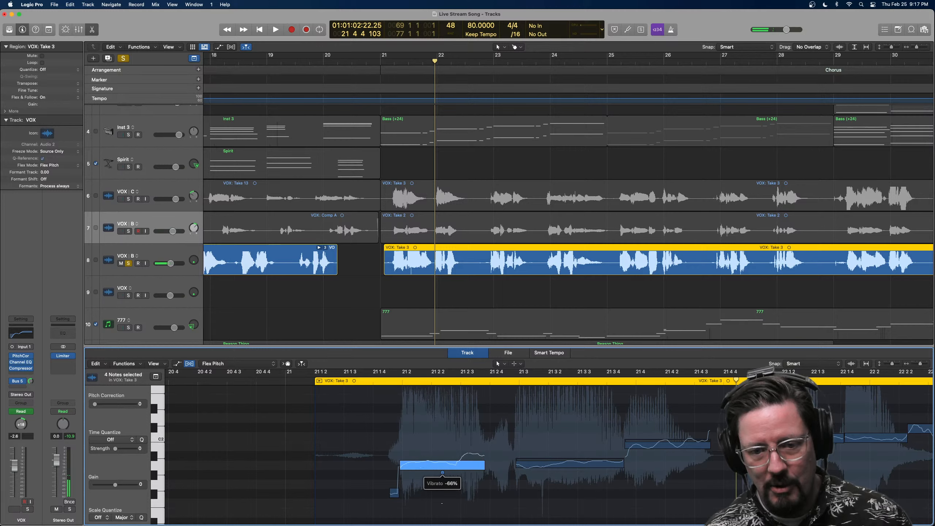
pyautogui.moveTo(441, 496); pyautogui.dragTo(442, 492)
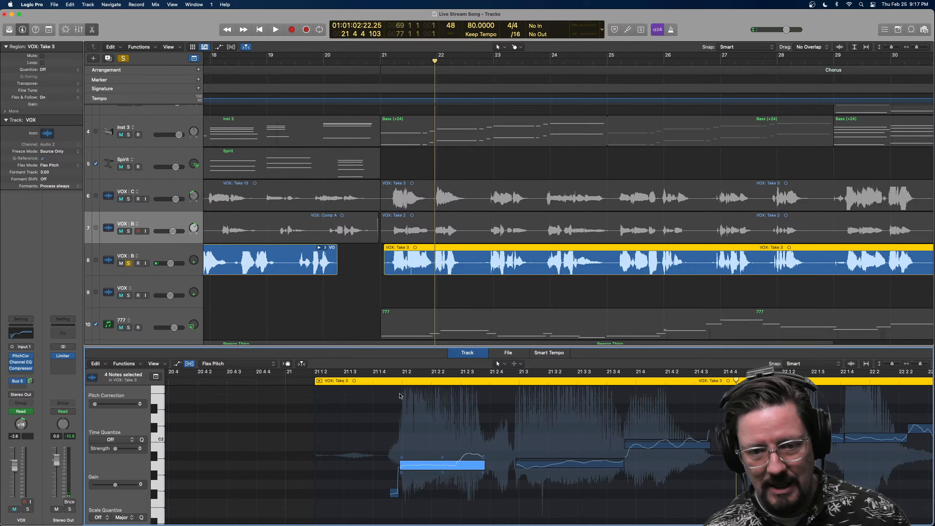
pyautogui.click(391, 381)
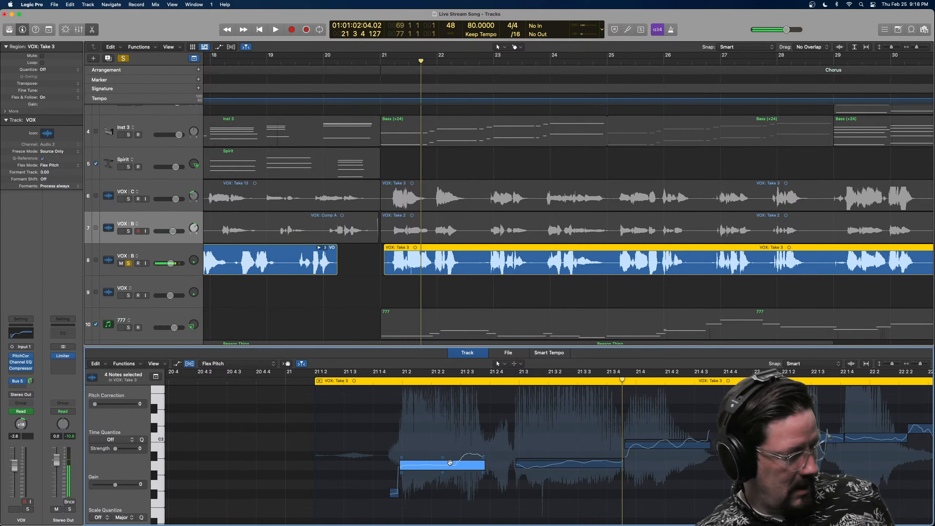
# Undo the gluing and its pitch edits so the opening consists of four separate notes again.
pyautogui.click(461, 473)
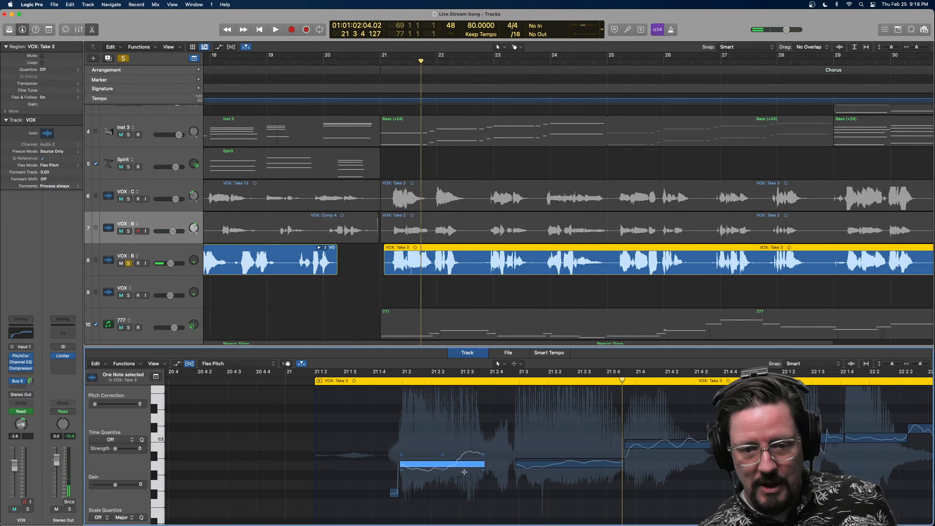
pyautogui.moveTo(464, 472); pyautogui.dragTo(465, 472)
pyautogui.press('super+z')
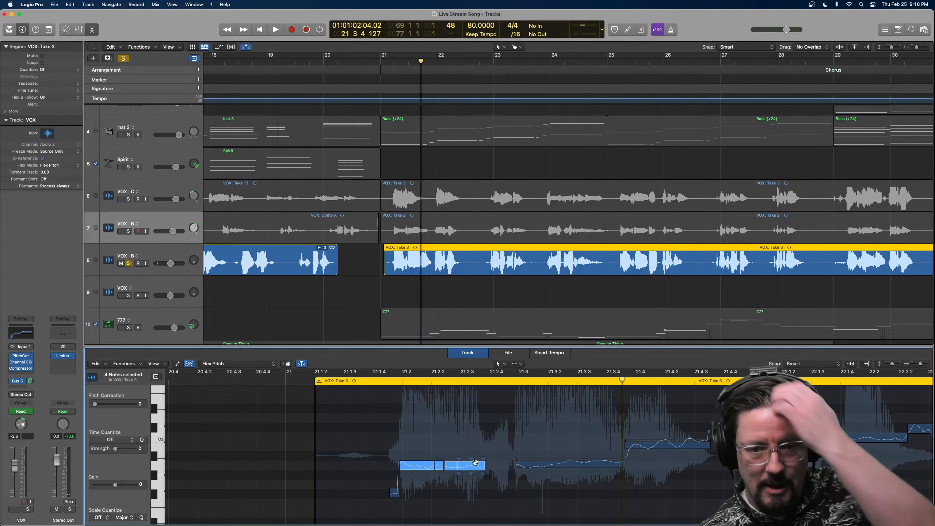
# Reduce the vibrato of the opening notes and fine-tune the second, third and fourth to about -1, -8 and -7.
pyautogui.moveTo(473, 463)
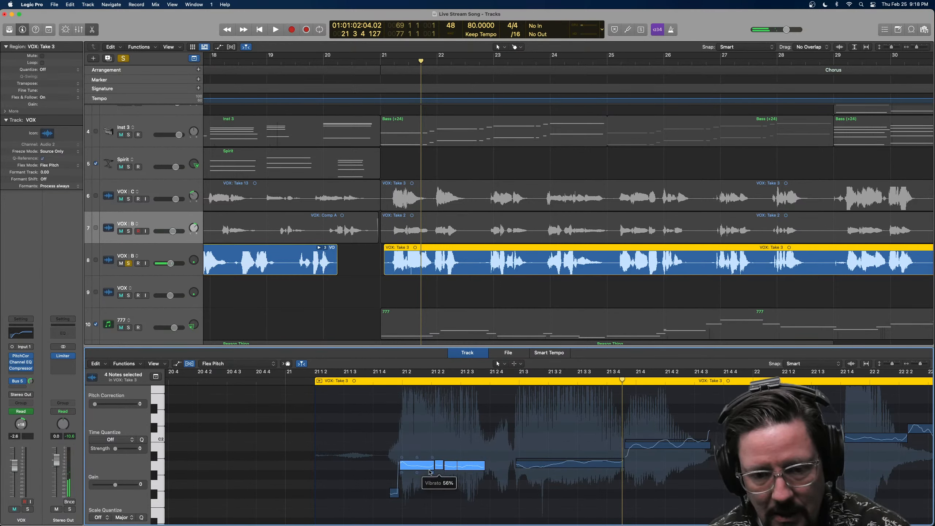
pyautogui.moveTo(417, 476)
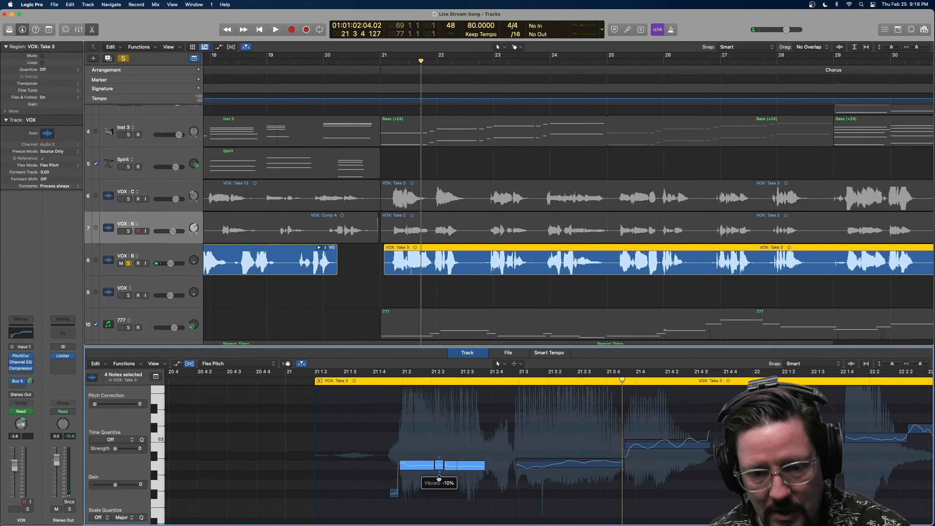
pyautogui.moveTo(440, 461)
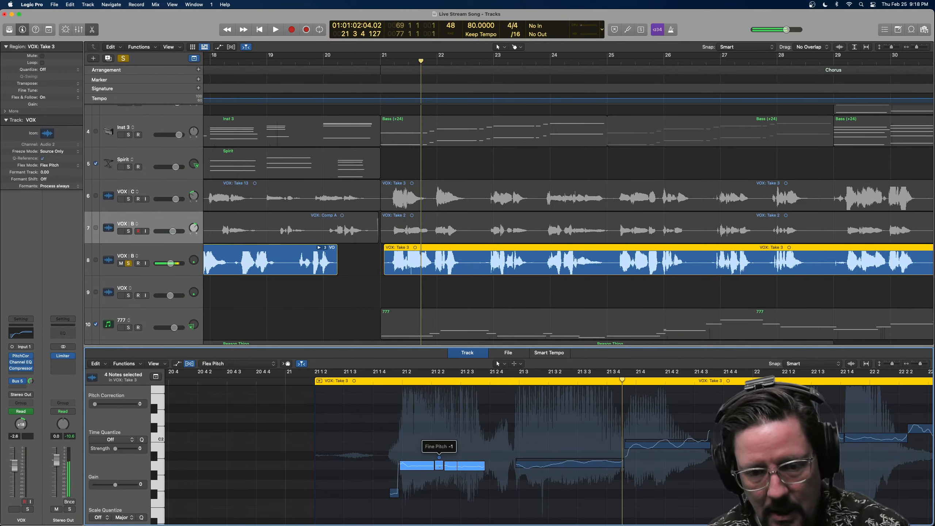
pyautogui.moveTo(439, 458); pyautogui.dragTo(452, 458)
pyautogui.click(449, 449)
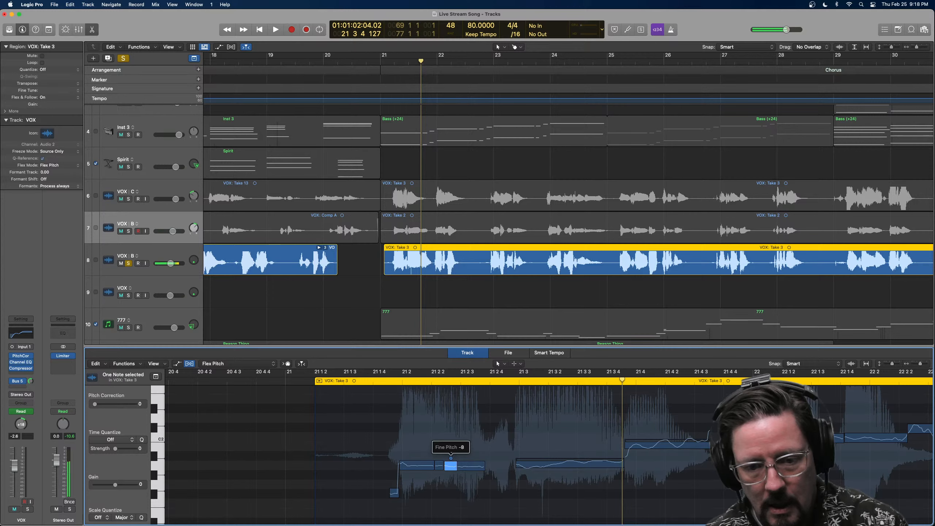
pyautogui.click(471, 458)
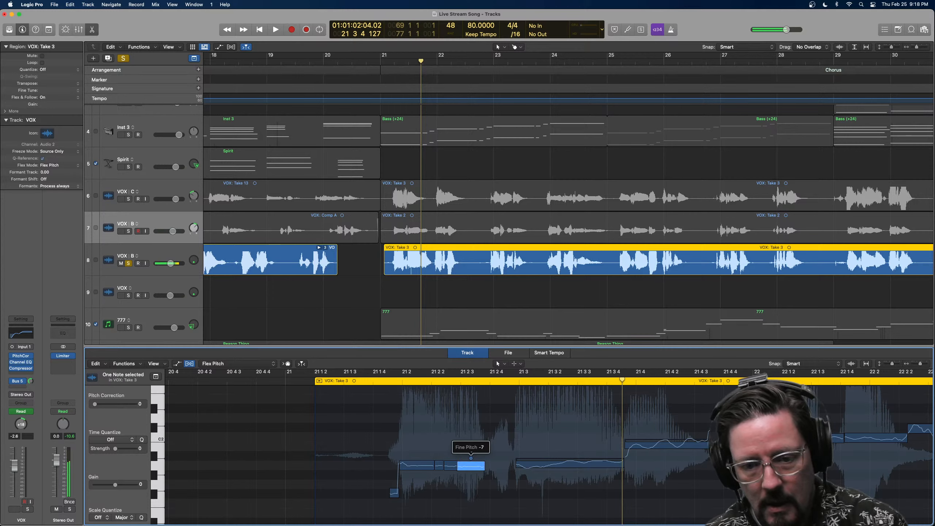
# Set the long note at beat 3 of bar 21 to fine pitch 10 and vibrato 32%, and replay the phrase.
pyautogui.click(569, 458)
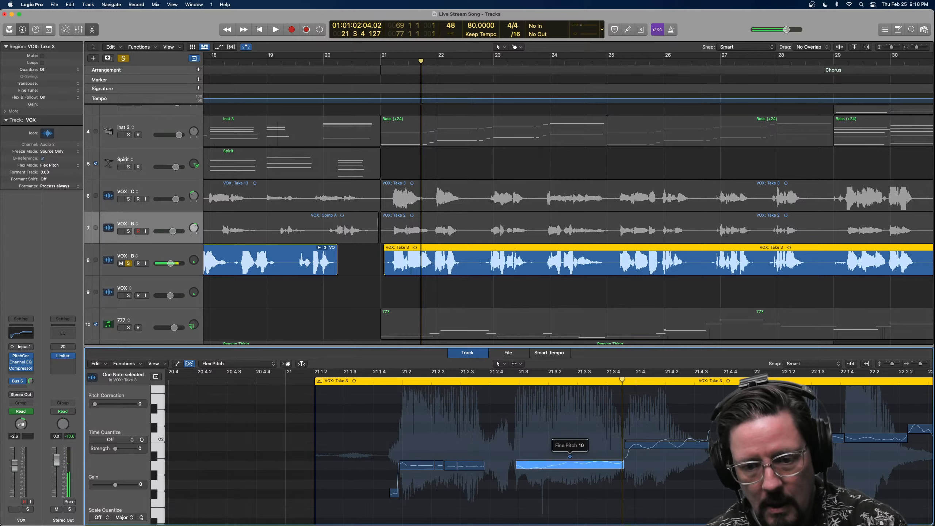
pyautogui.moveTo(570, 472); pyautogui.dragTo(570, 477)
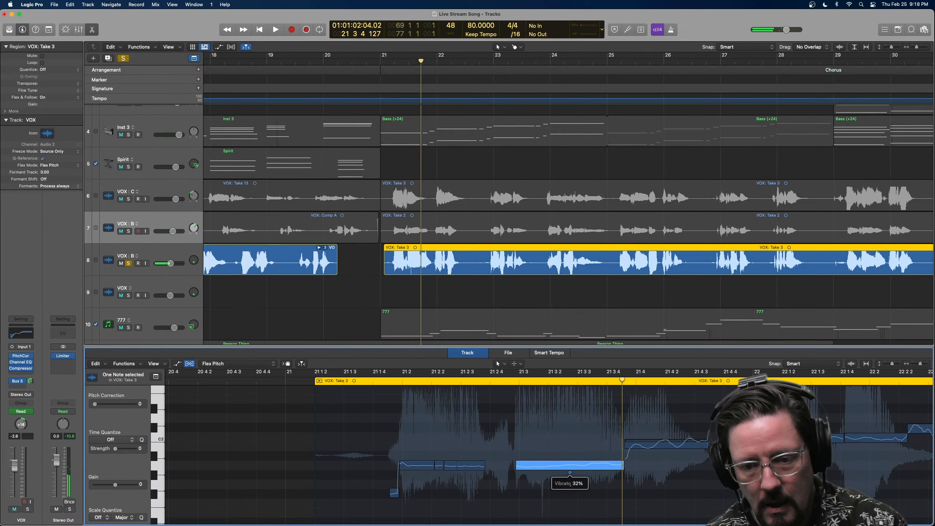
pyautogui.click(379, 382)
pyautogui.press('space')
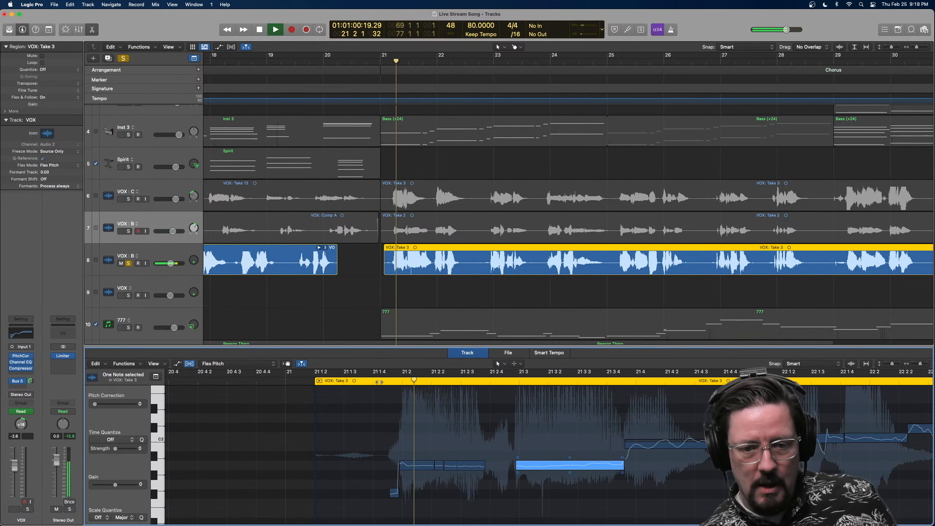
pyautogui.press('space')
# Flatten the vibrato of the note at beat 4 of bar 21 and replay the phrase ending.
pyautogui.click(670, 442)
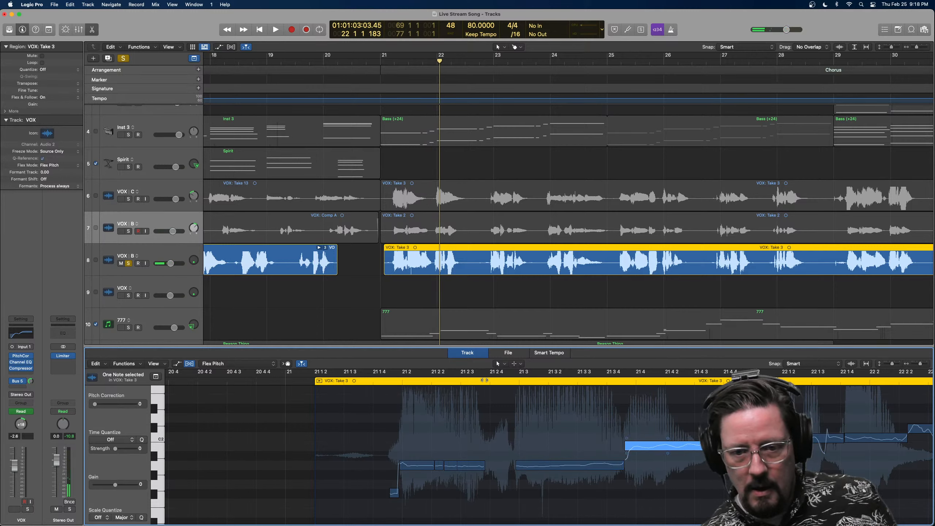
pyautogui.press('space')
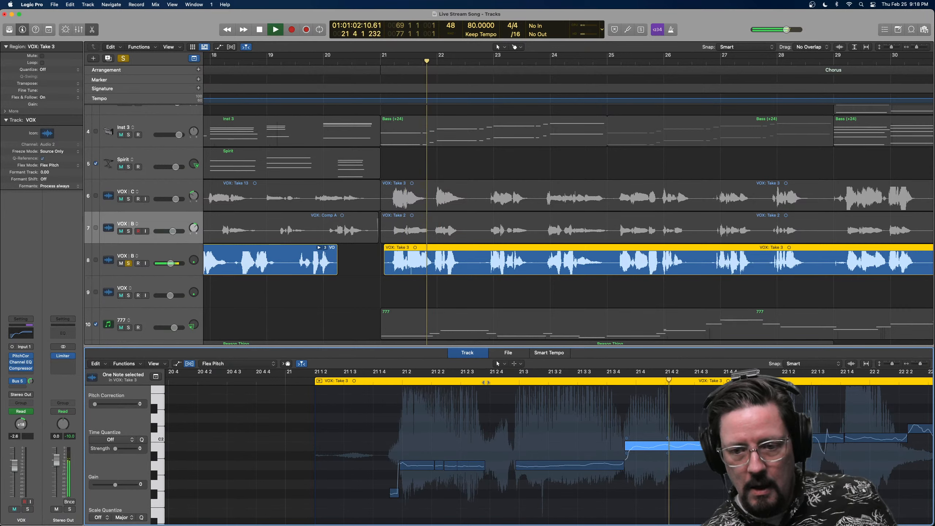
pyautogui.press('space')
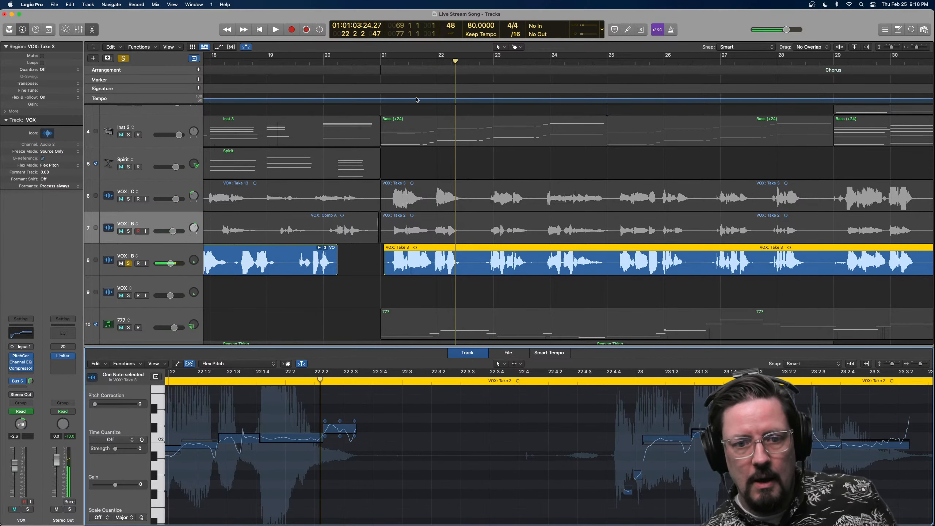
# Solo vocal tracks 6 and 7 along with track 8, and play all three together from bar 21 to the end of bar 25.
pyautogui.click(129, 231)
pyautogui.click(128, 199)
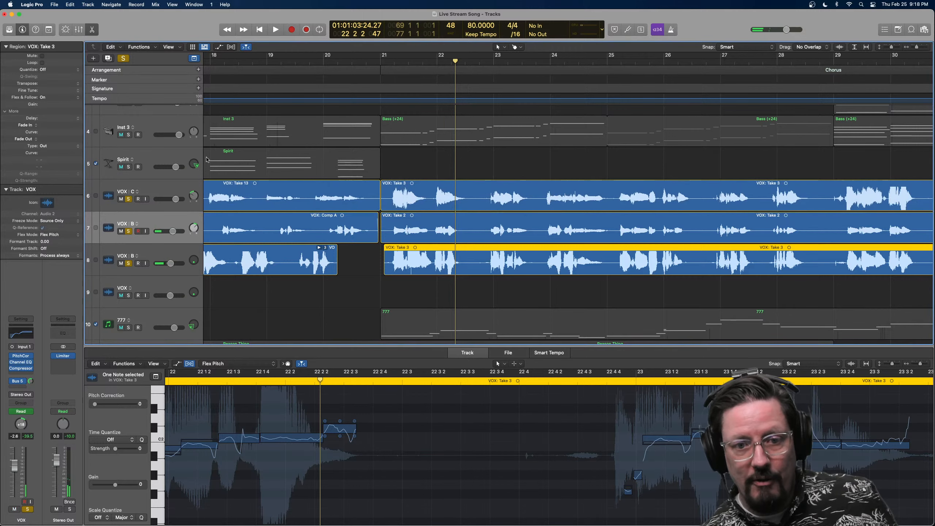
pyautogui.click(390, 64)
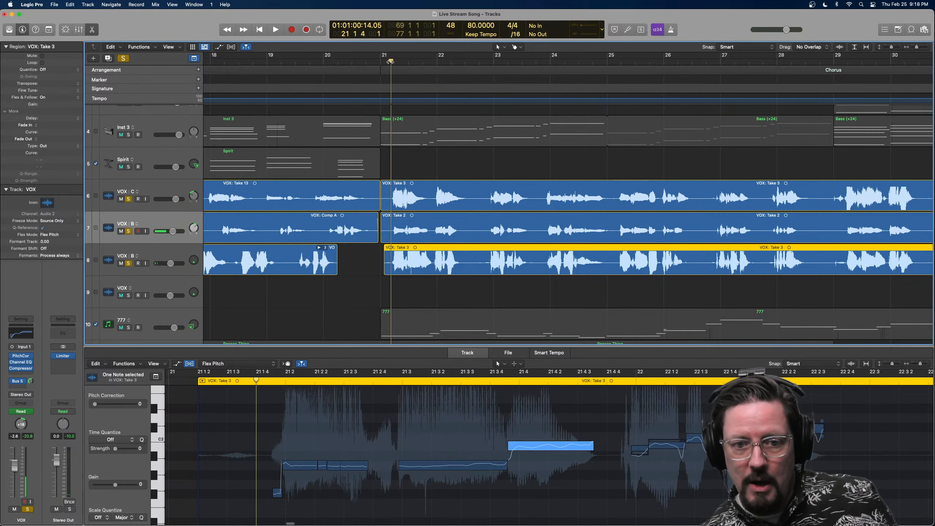
pyautogui.press('space')
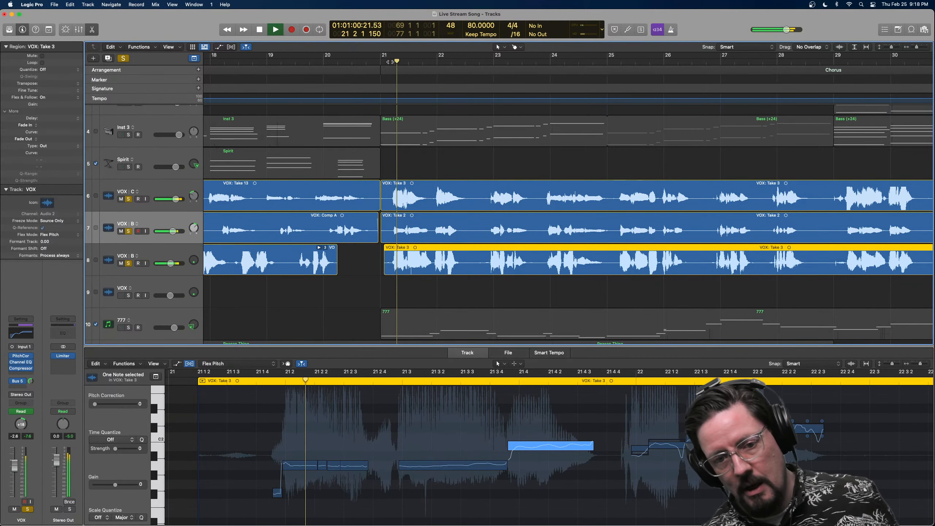
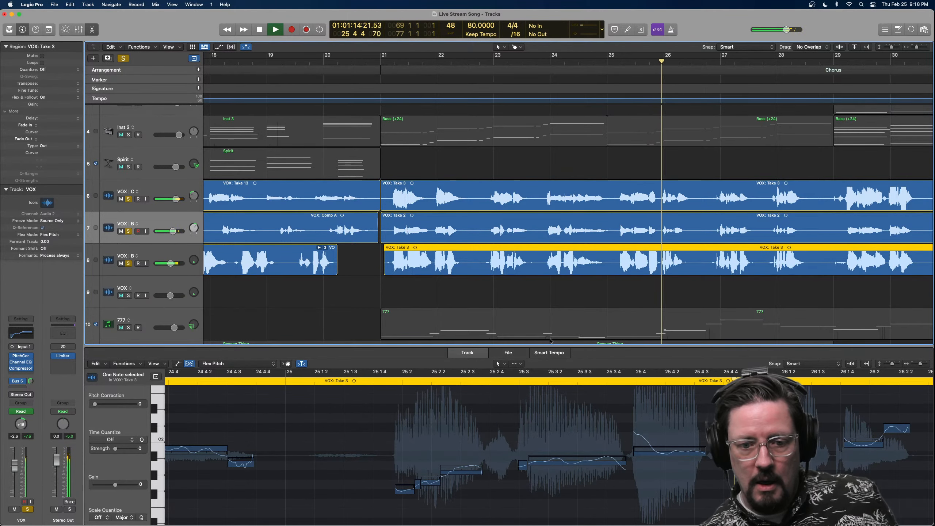
pyautogui.press('space')
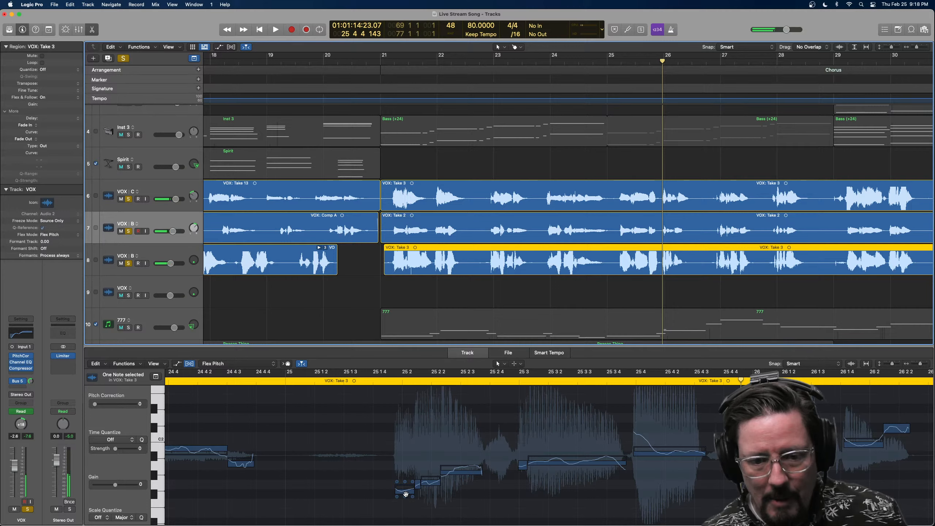
# Raise the three low notes at beat 2 of bar 25 in Take 3 to the pitch of the note that follows them.
pyautogui.moveTo(405, 489)
pyautogui.mouseDown()
pyautogui.moveTo(408, 453)
pyautogui.moveTo(408, 471)
pyautogui.mouseUp()
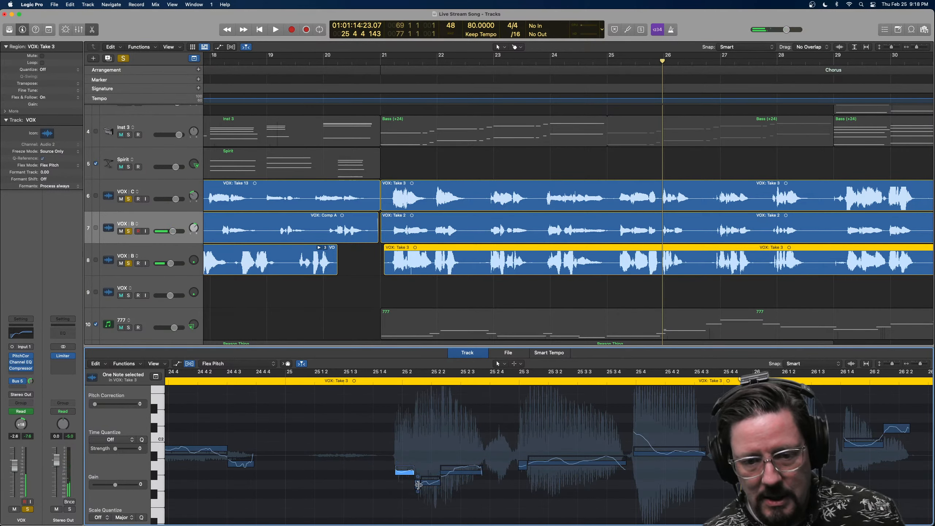
pyautogui.click(417, 484)
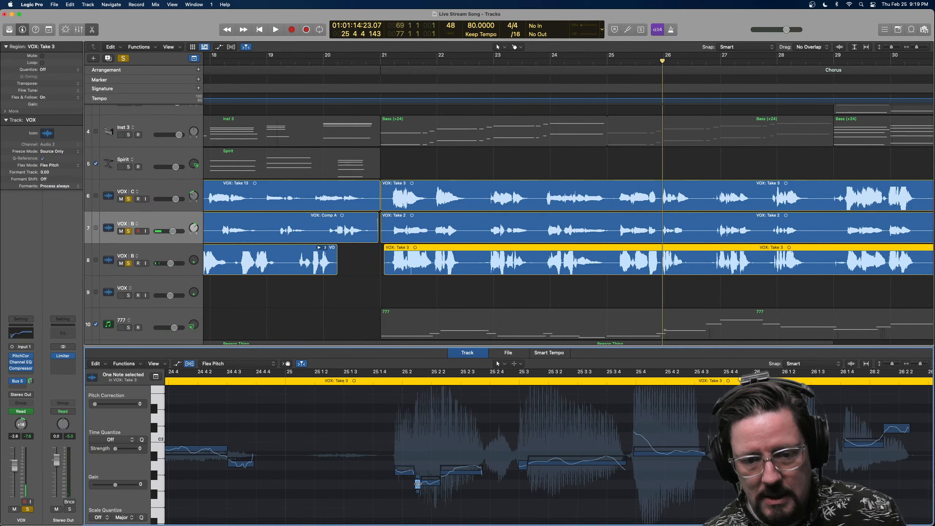
pyautogui.moveTo(418, 484); pyautogui.dragTo(431, 469)
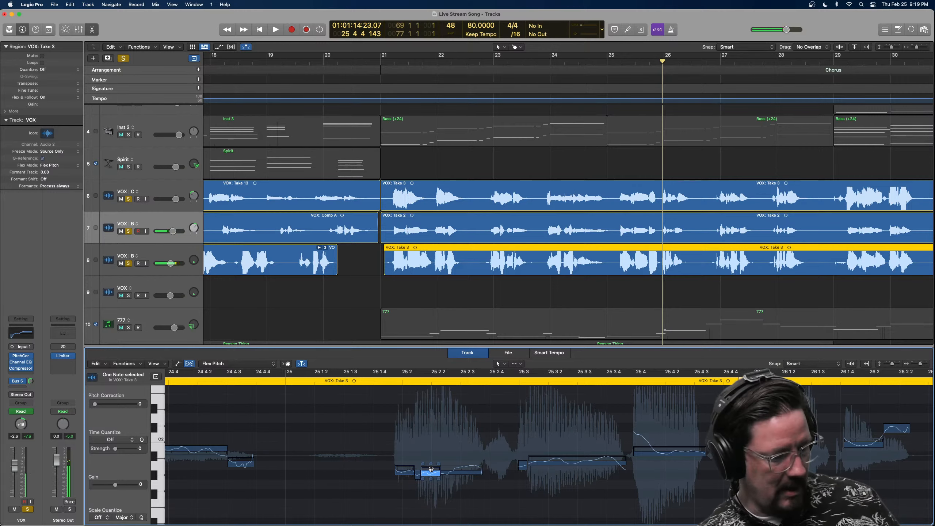
pyautogui.press('super+Right')
pyautogui.hscroll(-10, 351, 445)
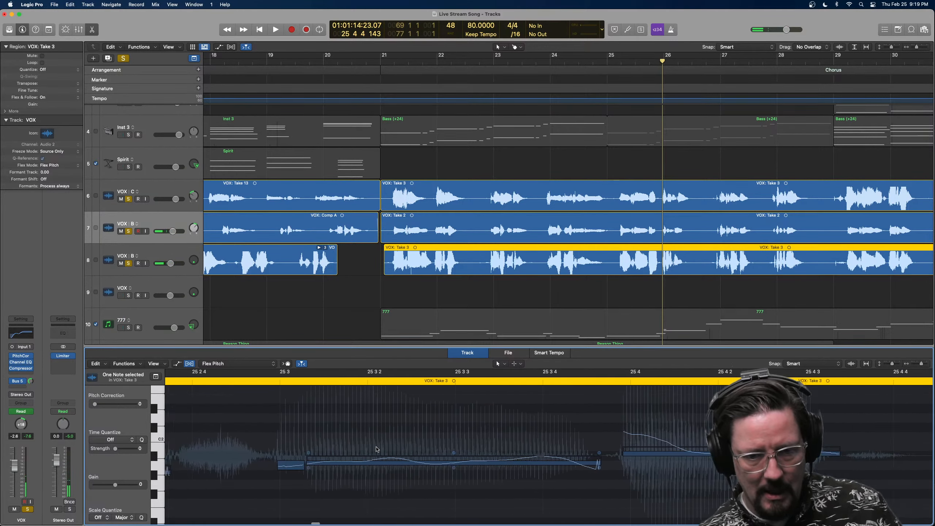
# Raise the four neighbouring low notes at beat 2 of bar 25 in Take 3 on track 8 to one common higher pitch.
pyautogui.moveTo(414, 463)
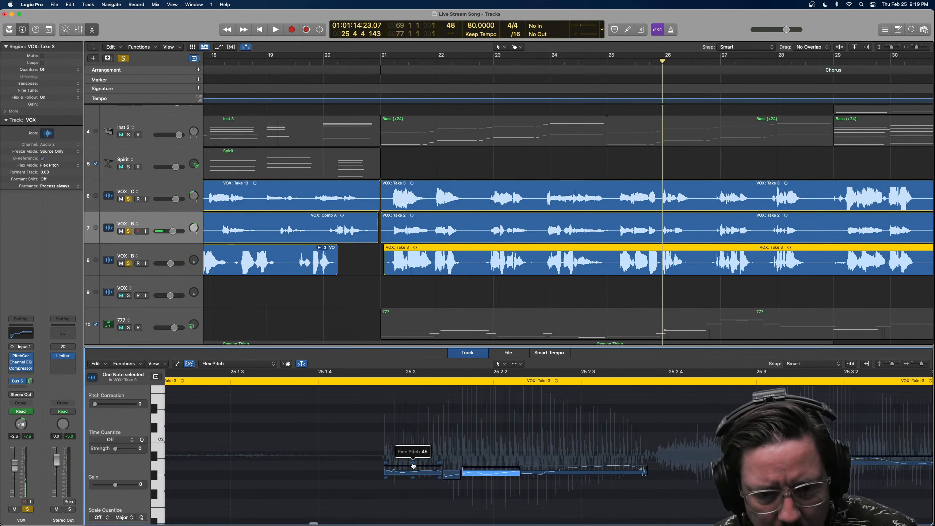
pyautogui.moveTo(412, 472); pyautogui.dragTo(413, 465)
pyautogui.click(451, 468)
pyautogui.moveTo(452, 461)
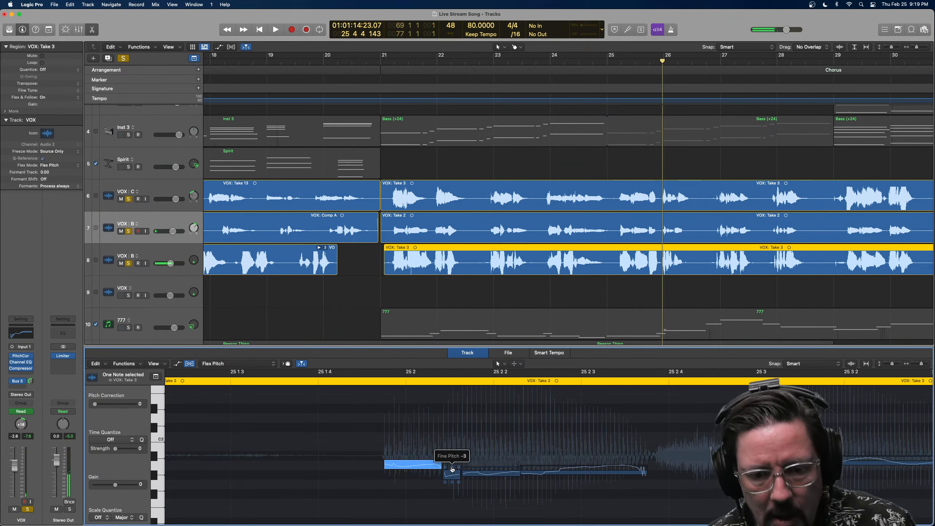
pyautogui.moveTo(452, 461); pyautogui.dragTo(452, 455)
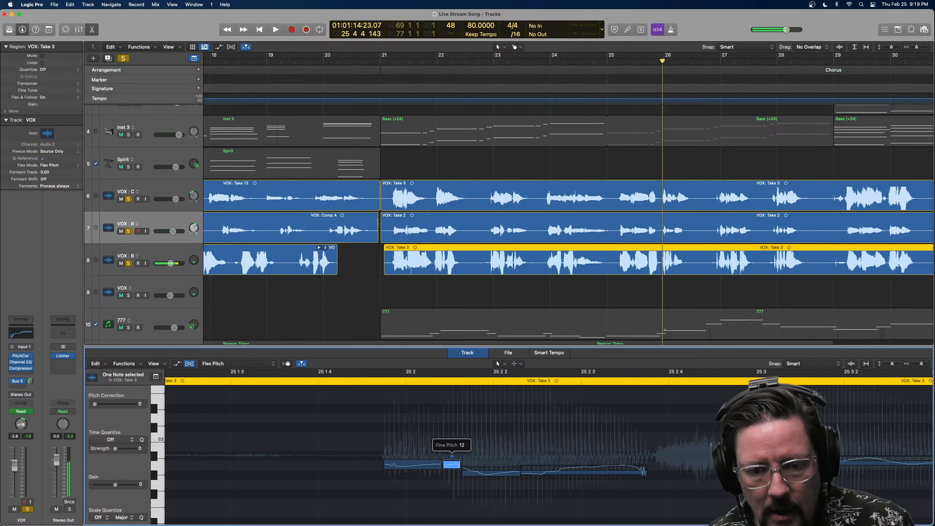
pyautogui.click(492, 458)
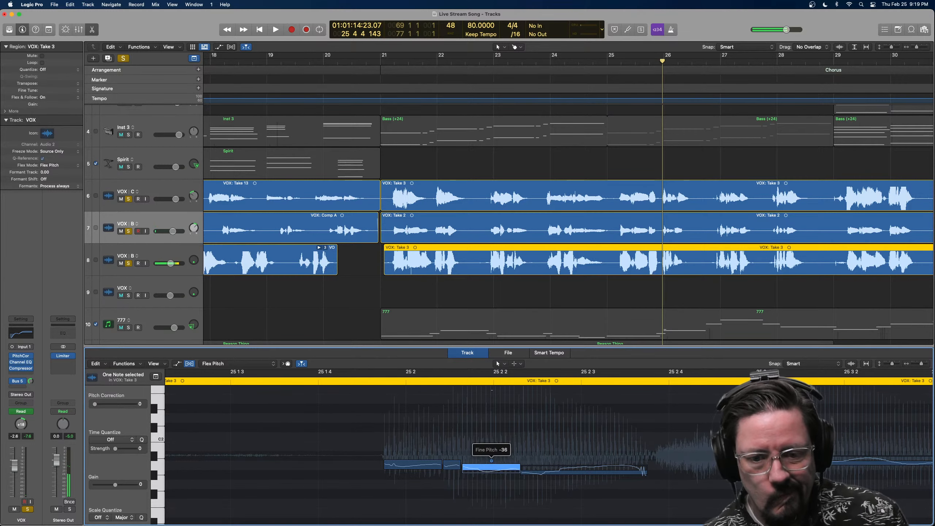
pyautogui.click(584, 466)
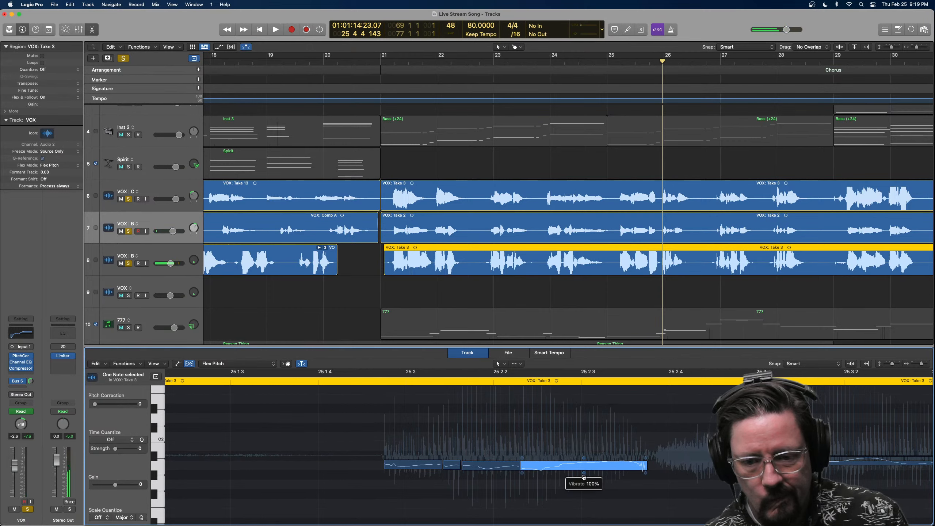
# Reduce the vibrato of the raised notes at beat 2 of bar 25 to even out their pitch curves.
pyautogui.click(492, 473)
pyautogui.click(452, 470)
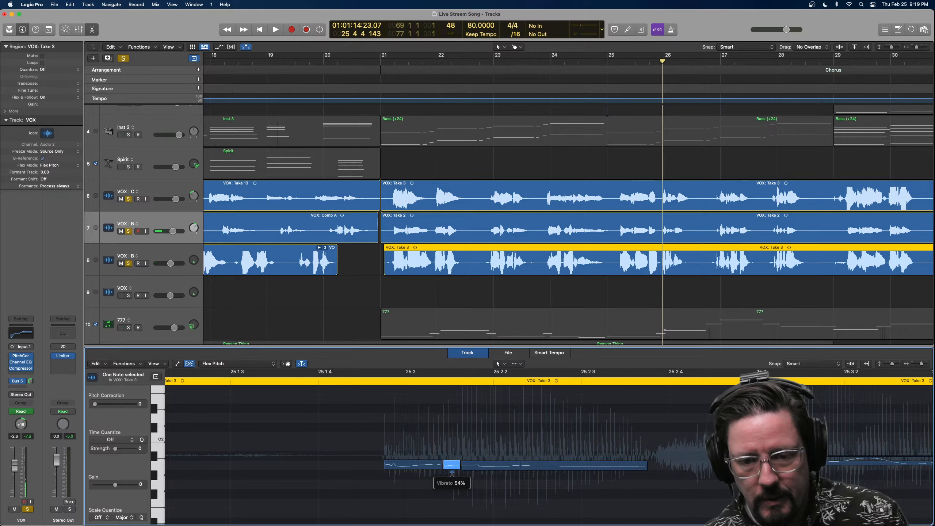
pyautogui.click(413, 471)
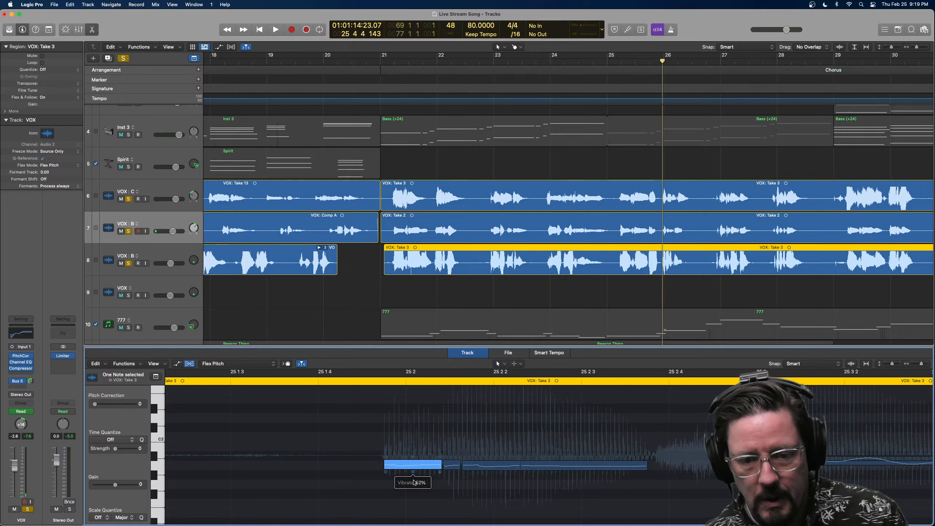
# Play the soloed vocal tracks twice from the end of bar 25 through beat 3 of bar 26.
pyautogui.click(361, 382)
pyautogui.press('space')
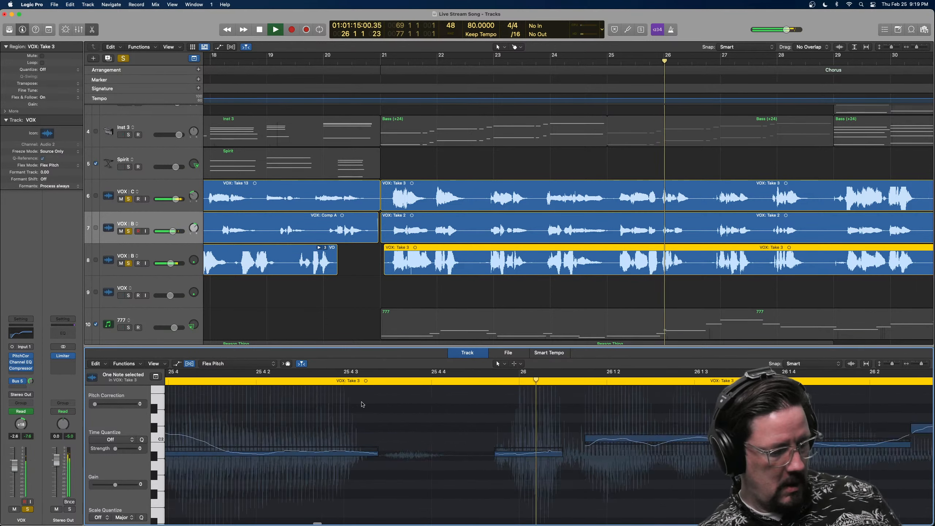
pyautogui.press('super+Left')
pyautogui.press('super+Left')
pyautogui.press('super+Left')
pyautogui.press('super+Left')
pyautogui.press('super+Left')
pyautogui.press('super+Left')
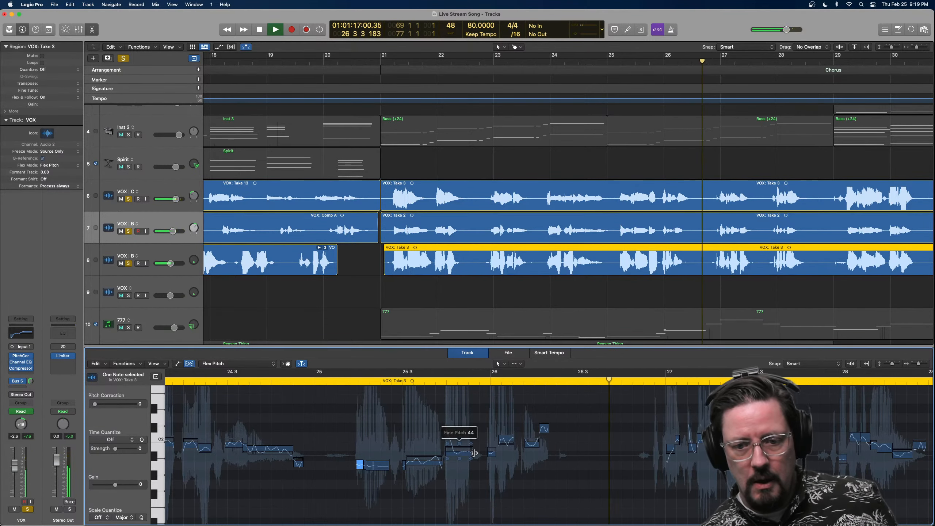
pyautogui.press('space')
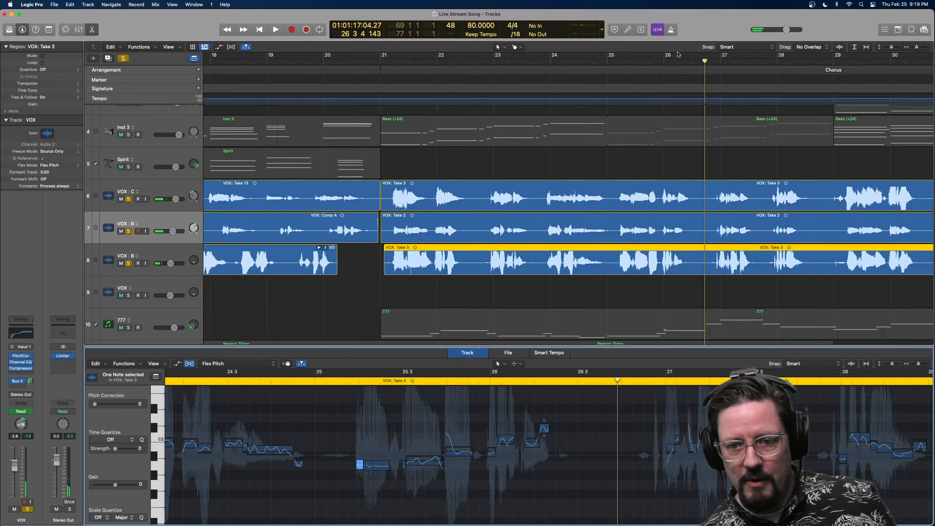
pyautogui.click(661, 63)
pyautogui.press('space')
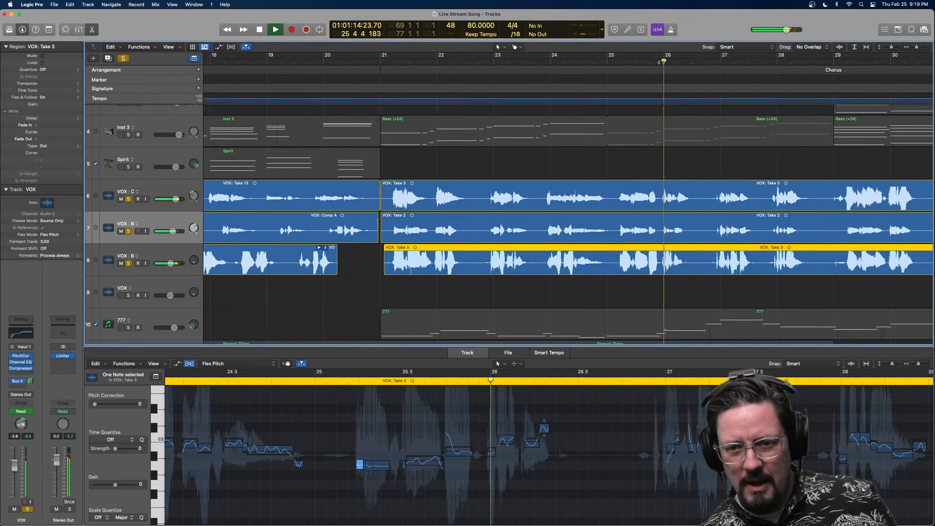
pyautogui.press('space')
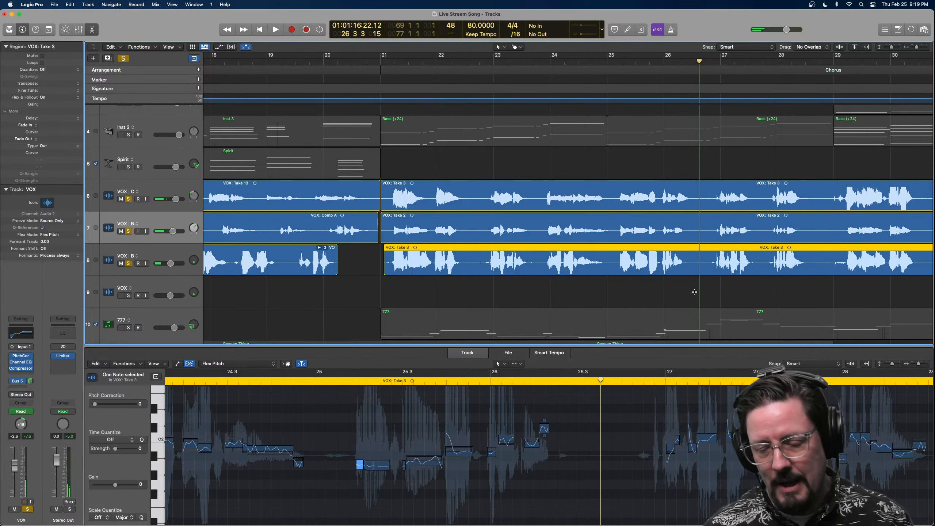
# Split the regions on vocal tracks 6, 7 and 8 in the gap shortly before bar 27 with the Scissors Tool.
pyautogui.press('t')
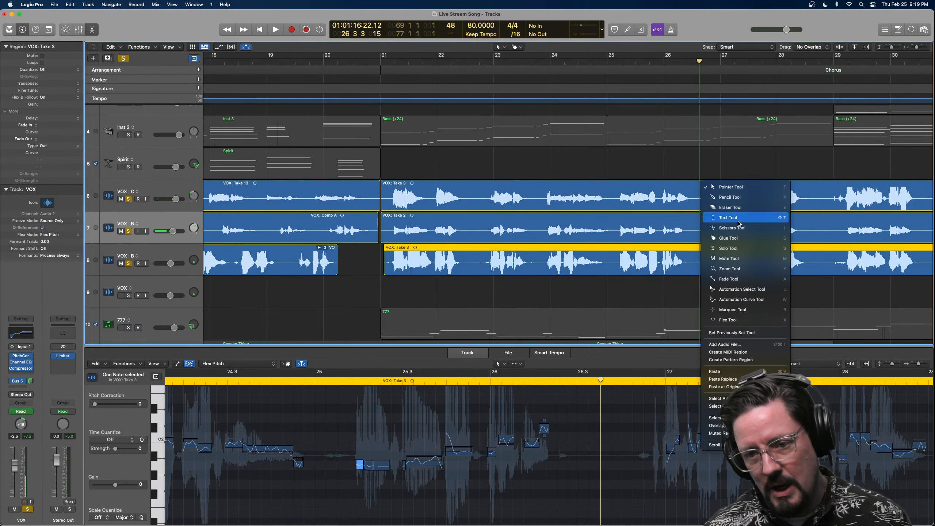
pyautogui.click(706, 228)
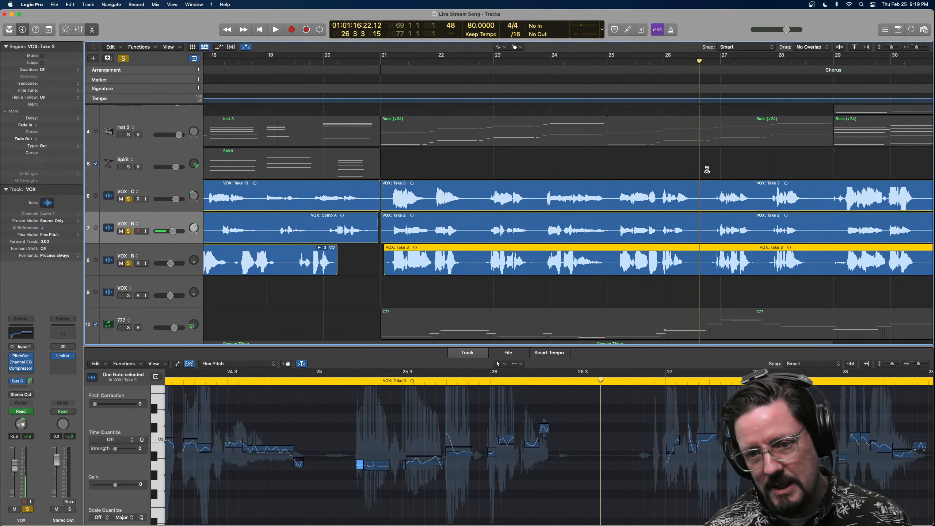
pyautogui.click(704, 193)
pyautogui.click(703, 227)
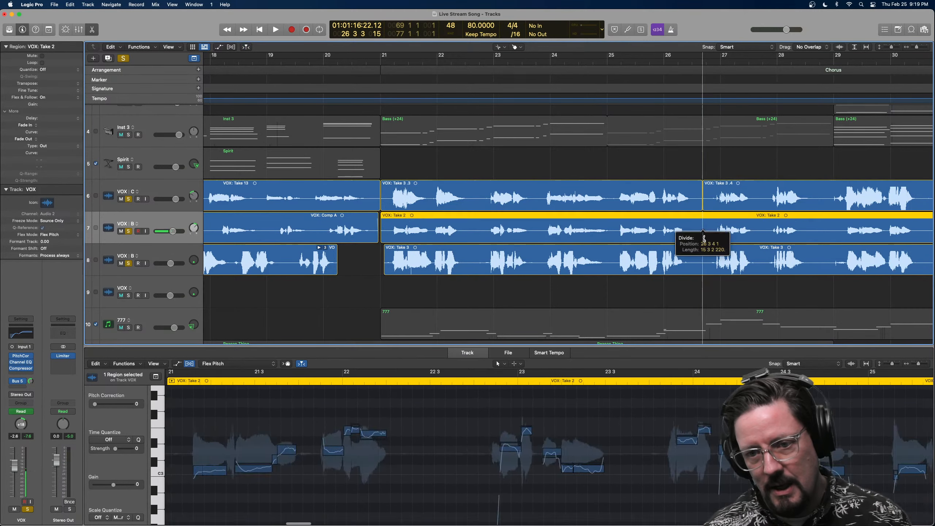
pyautogui.click(704, 258)
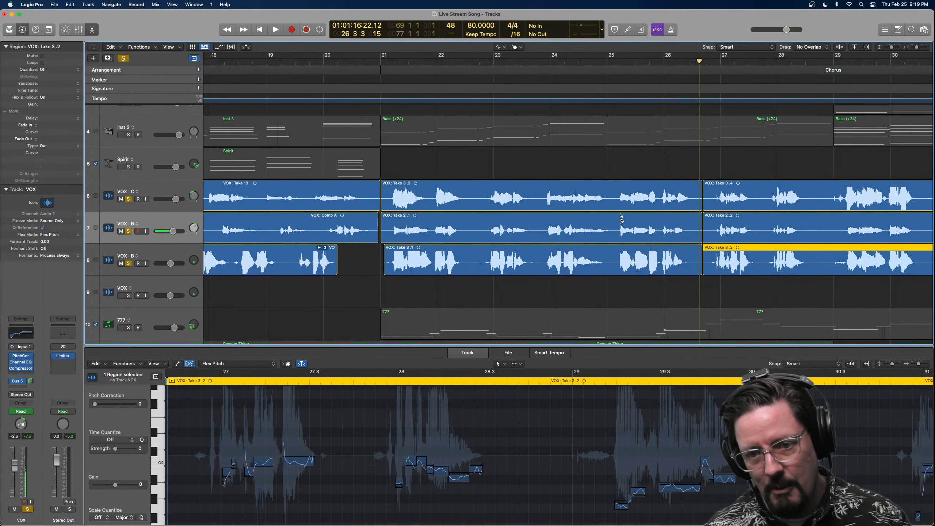
# Split the regions on vocal tracks 6, 7 and 8 just after the start of bar 25 and return to the Pointer Tool.
pyautogui.click(614, 194)
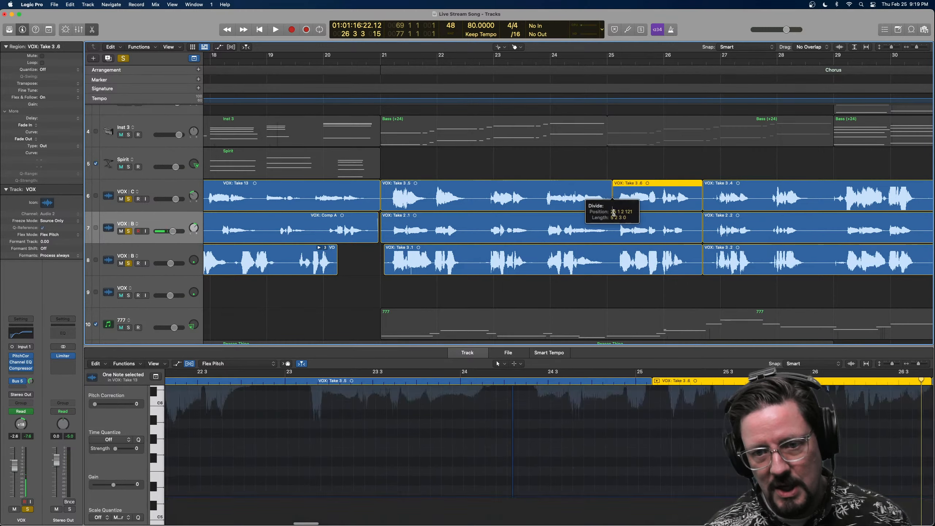
pyautogui.click(614, 225)
pyautogui.click(614, 258)
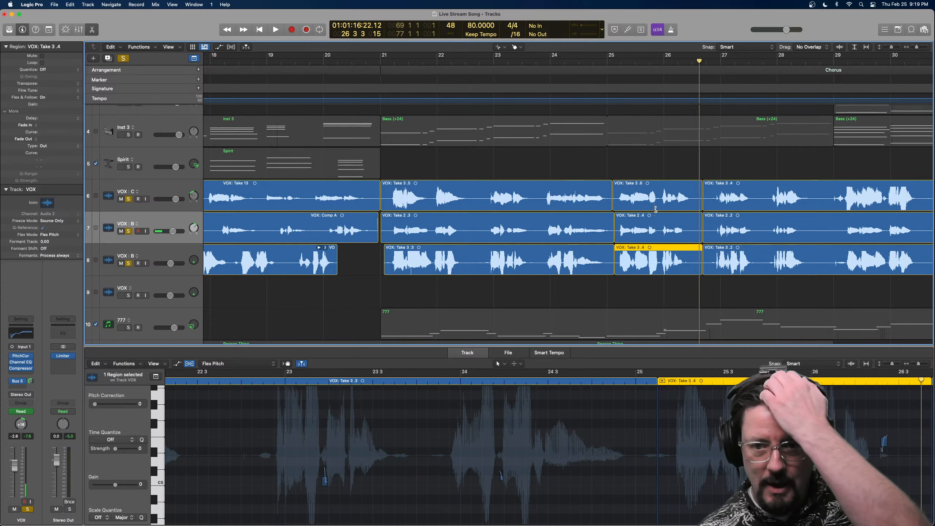
pyautogui.rightClick(672, 169)
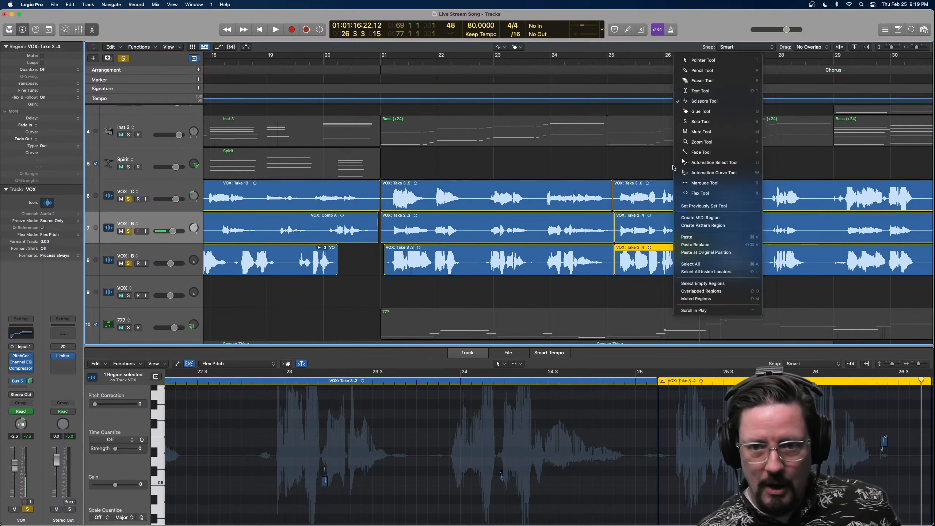
pyautogui.click(699, 59)
# Examine the Flex Pitch notes of track 6's new bar 25–26 region and play its phrase ending from the end of bar 25.
pyautogui.click(657, 200)
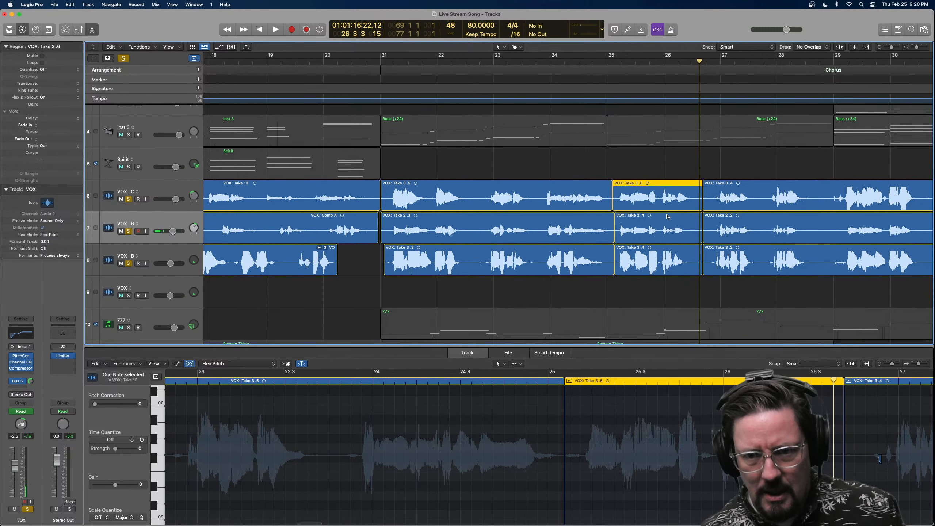
pyautogui.scroll(-5, 651, 413)
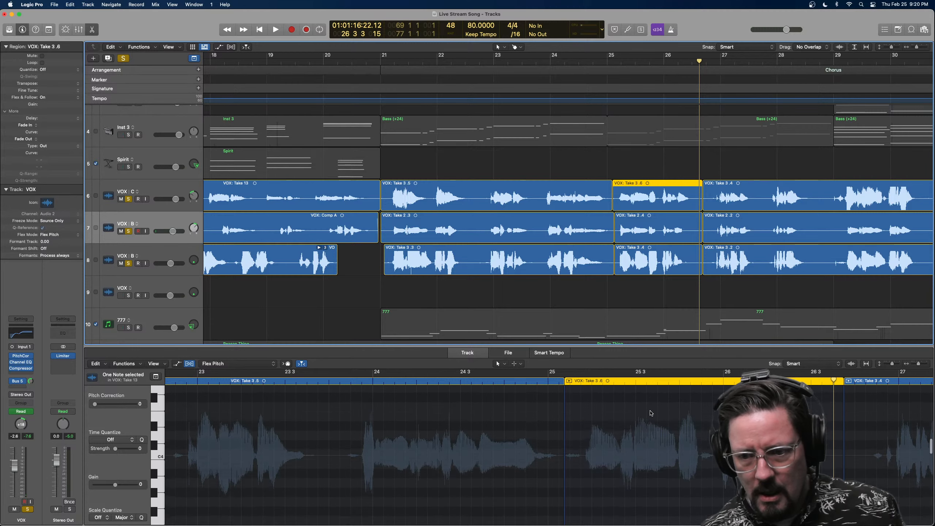
pyautogui.scroll(-3, 651, 413)
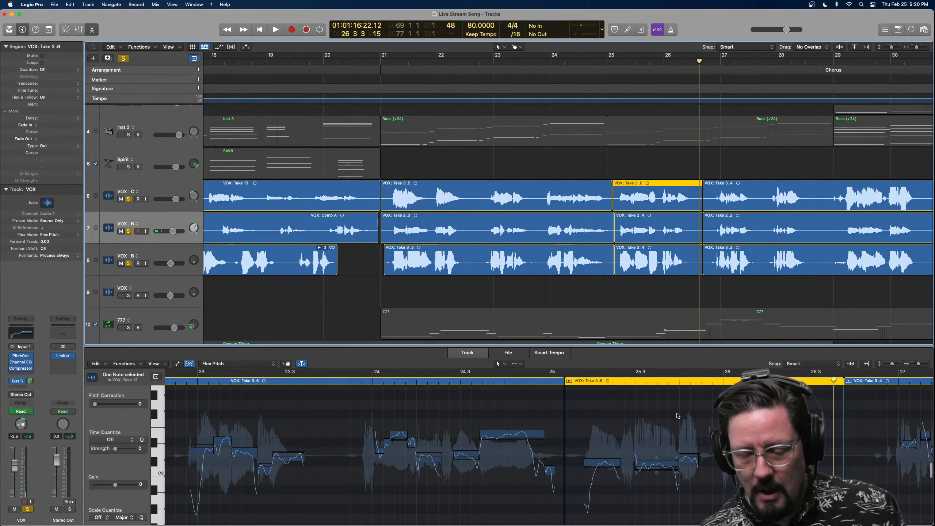
pyautogui.click(749, 451)
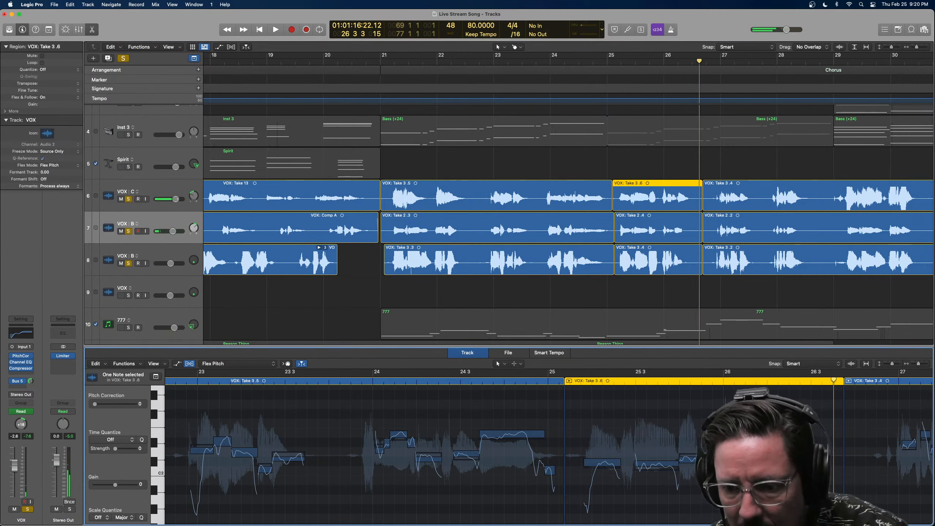
pyautogui.click(666, 64)
pyautogui.press('space')
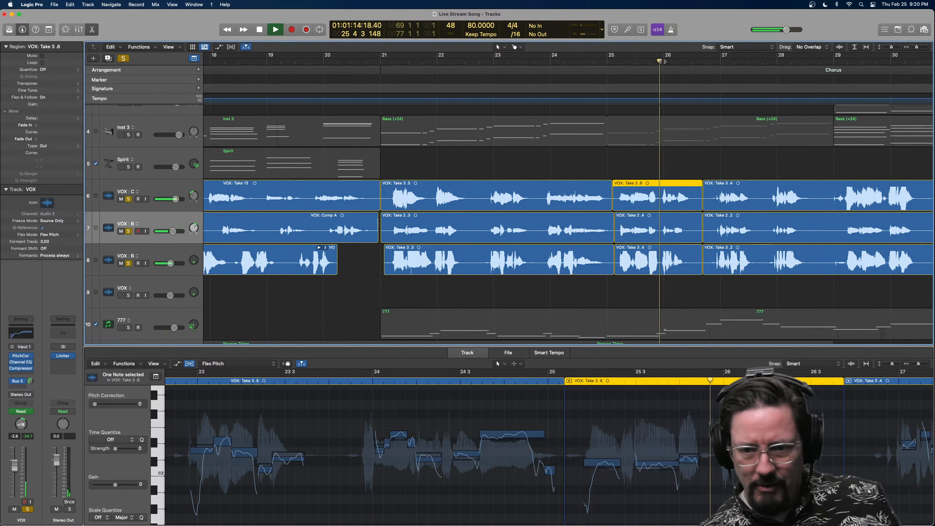
pyautogui.press('space')
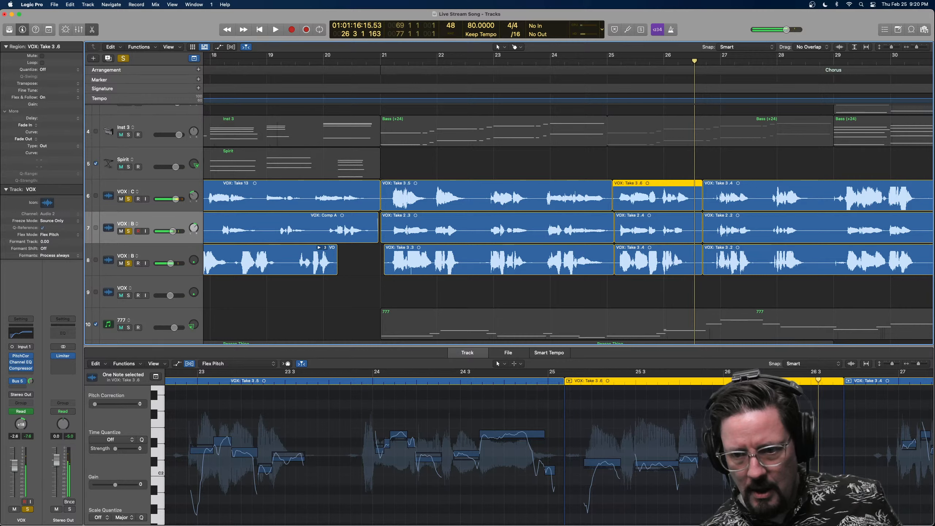
pyautogui.click(790, 456)
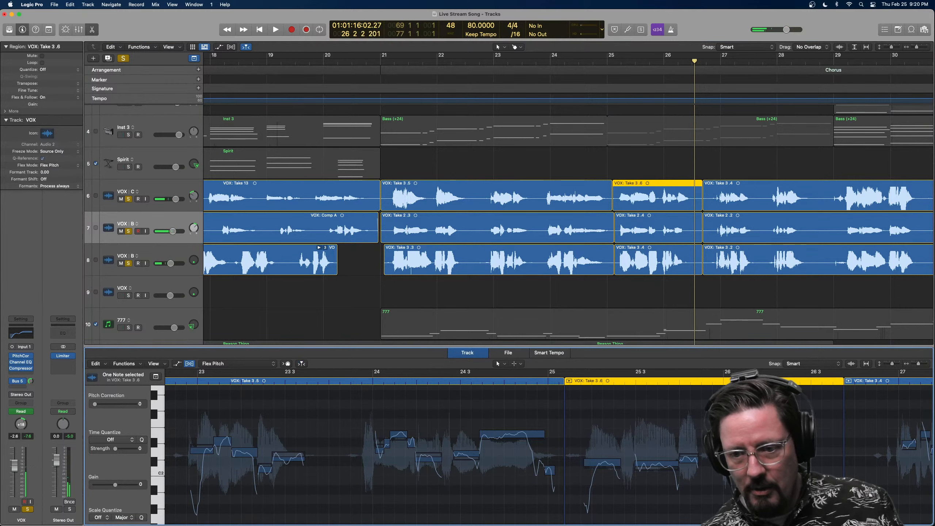
pyautogui.scroll(-4, 699, 471)
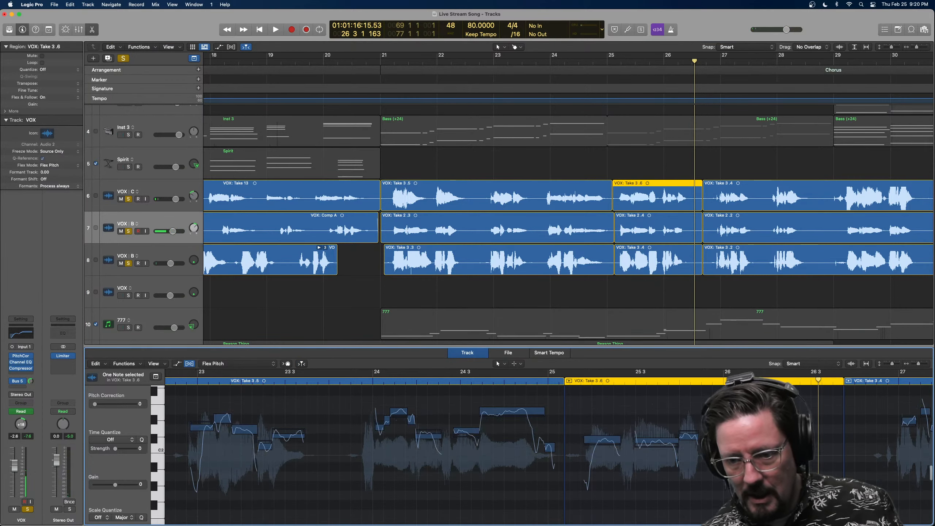
pyautogui.scroll(5, 699, 471)
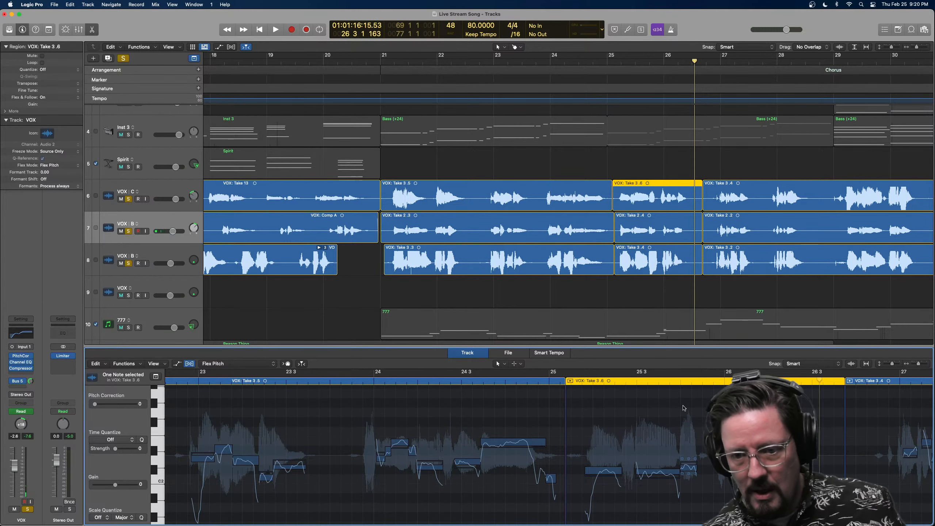
# Examine the Flex Pitch notes of the bar 25–26 regions on vocal tracks 7 and 8.
pyautogui.click(681, 232)
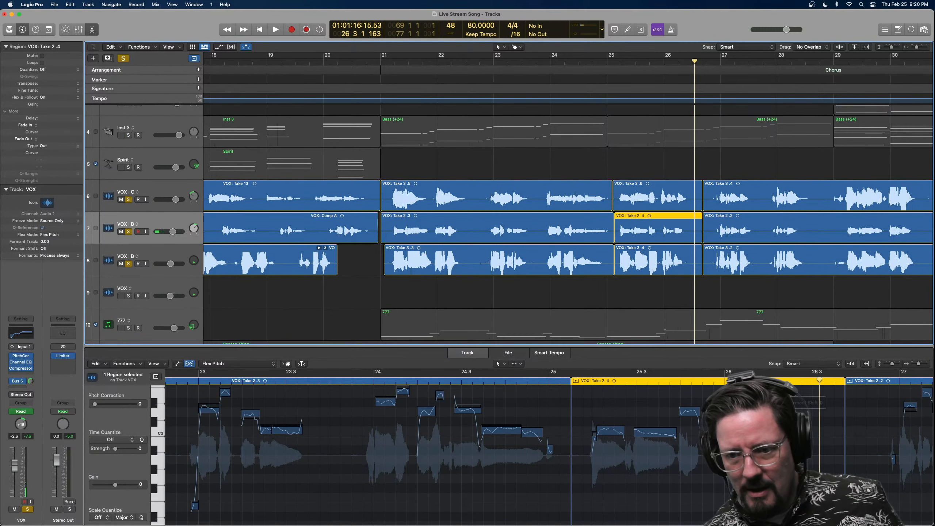
pyautogui.click(790, 396)
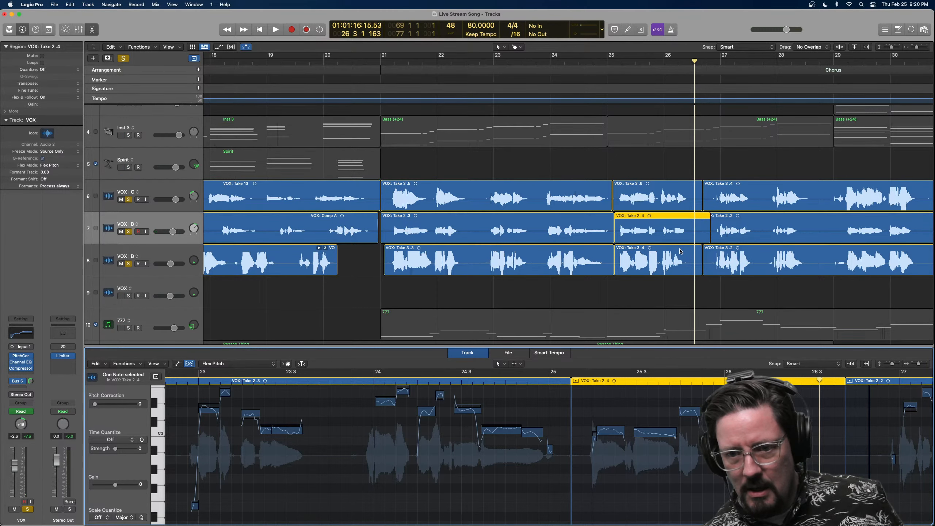
pyautogui.click(680, 251)
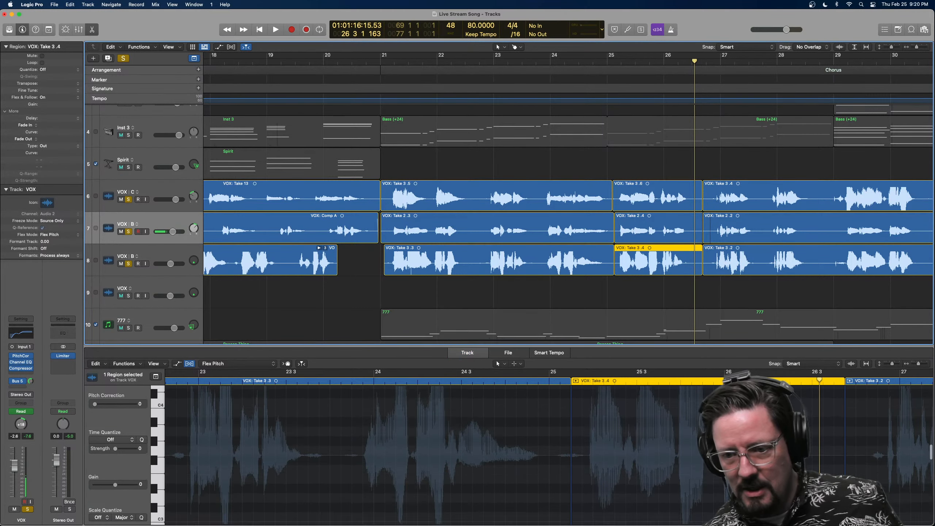
pyautogui.scroll(2, 549, 455)
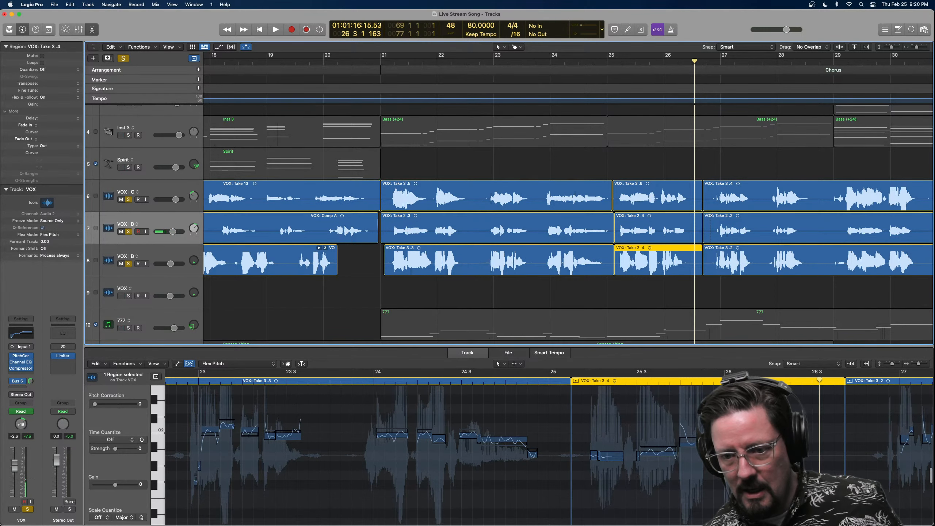
pyautogui.click(800, 447)
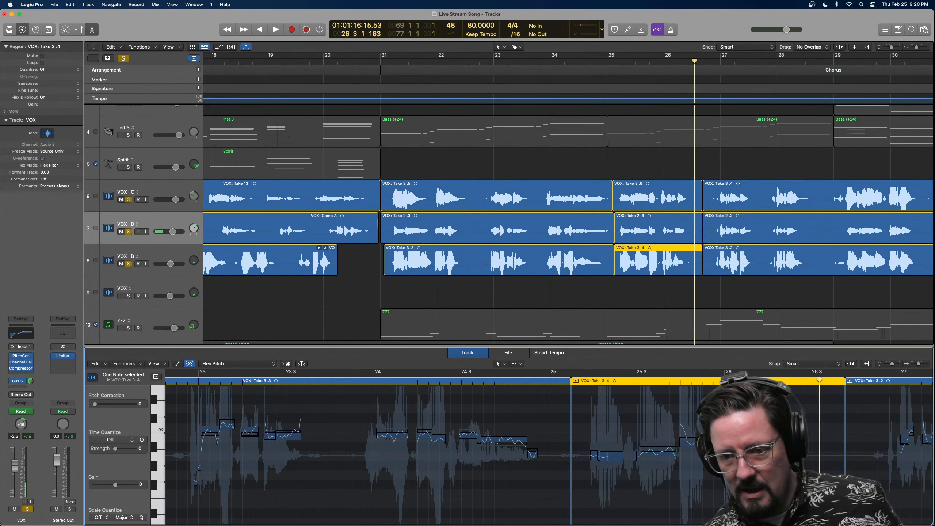
pyautogui.click(780, 444)
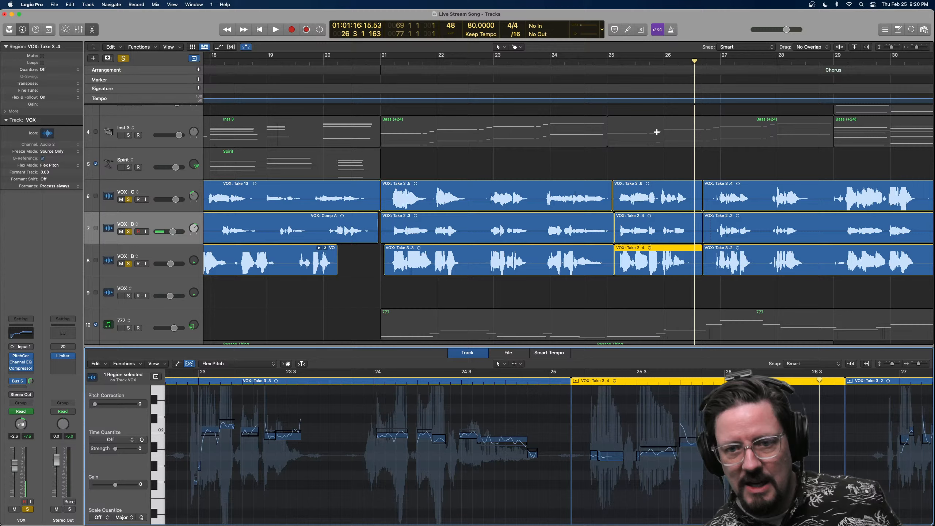
# Play the soloed vocal tracks from just after the start of bar 25 through beat 3 of bar 26.
pyautogui.click(620, 61)
pyautogui.press('space')
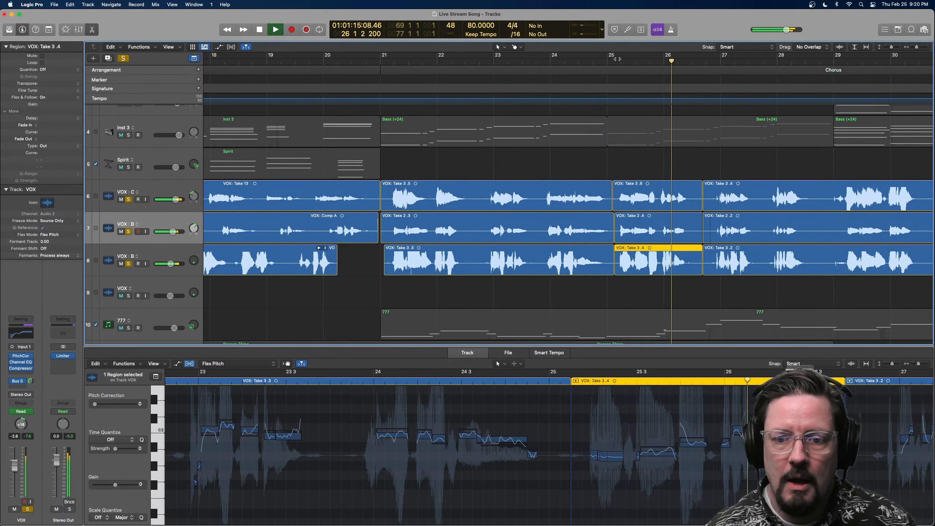
pyautogui.press('space')
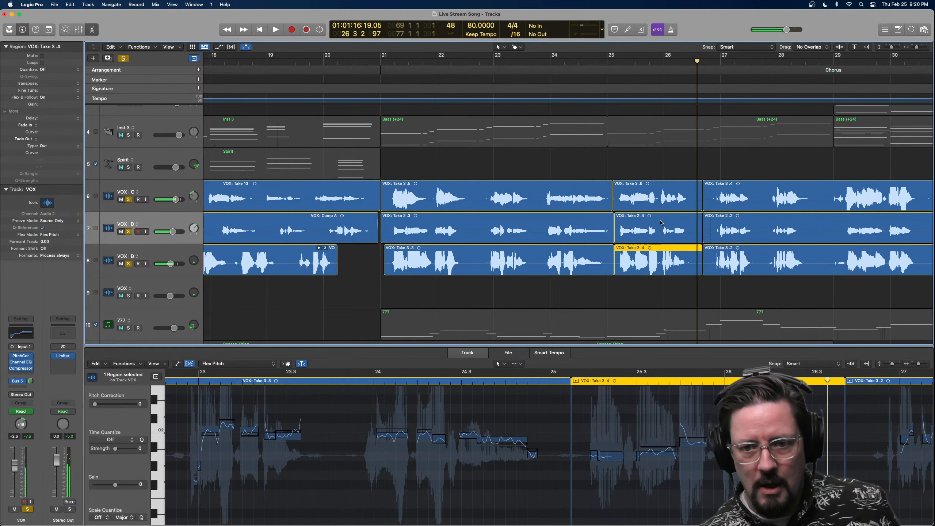
# Inspect the Flex Pitch notes of track 6's bar 25–26 region and play the soloed vocals through beat 3 of bar 26.
pyautogui.click(661, 190)
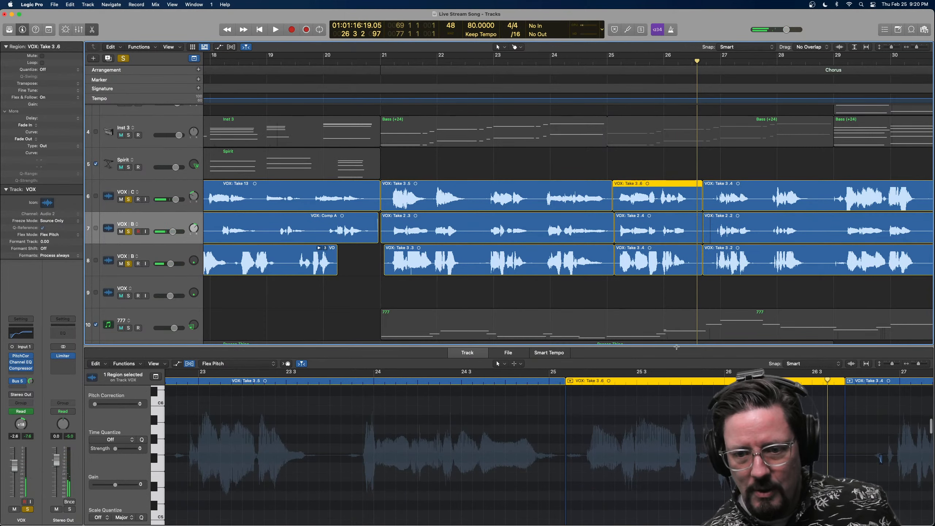
pyautogui.click(684, 436)
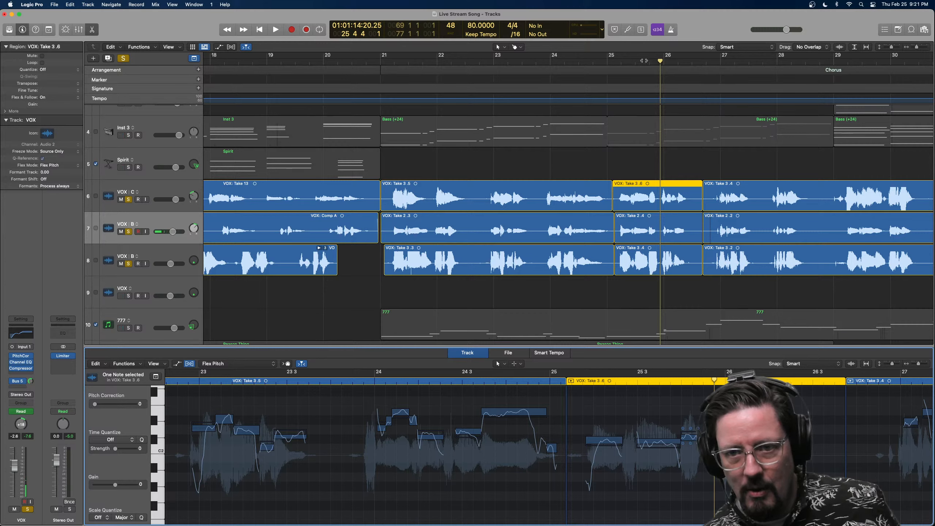
pyautogui.press('space')
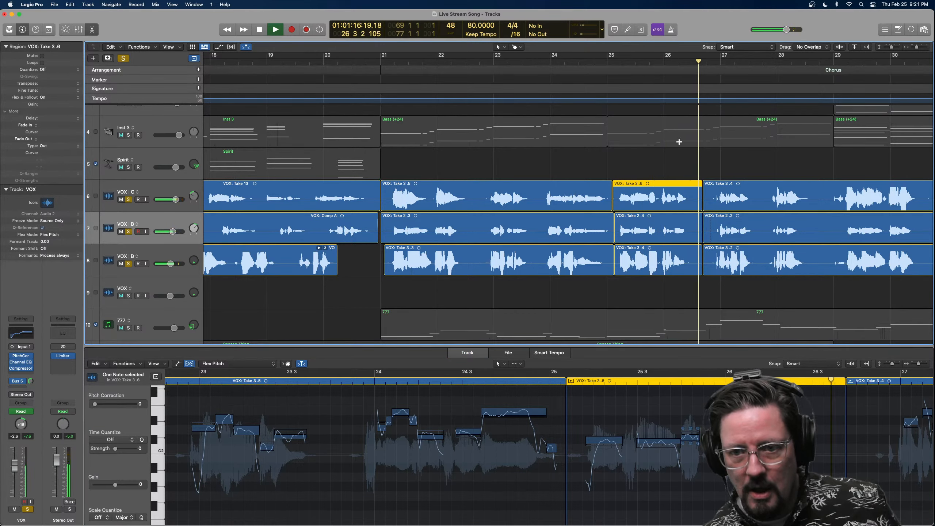
pyautogui.press('space')
# Show the Flex Pitch notes of track 7's bar 25–26 region and play its phrase from beat 2 of bar 25.
pyautogui.click(680, 222)
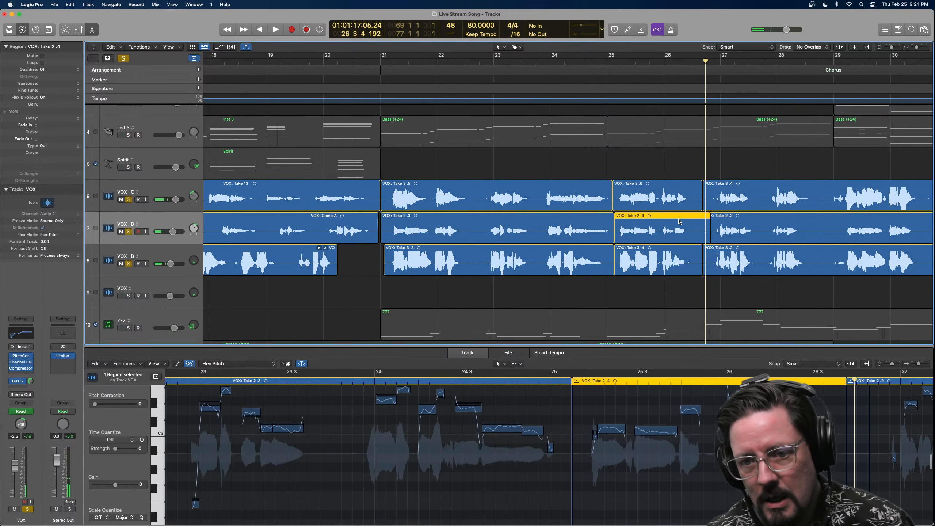
pyautogui.scroll(3, 550, 456)
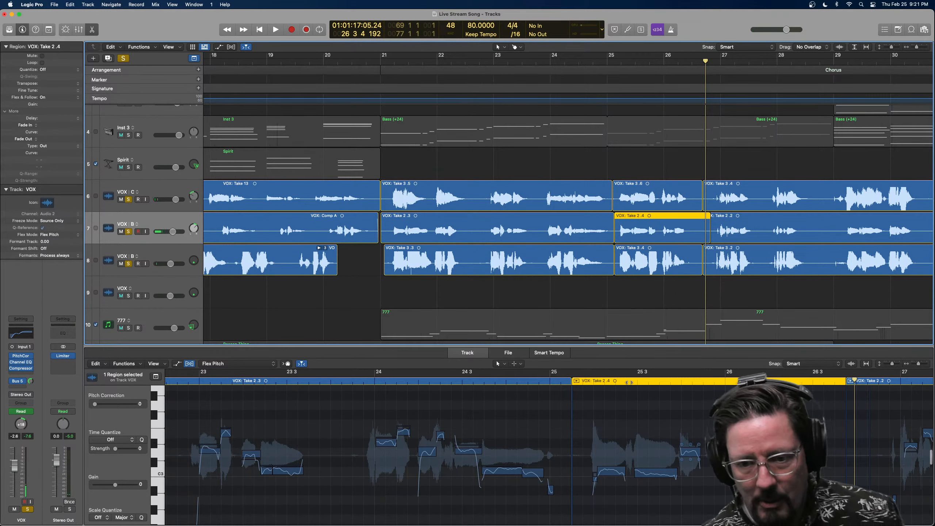
pyautogui.click(617, 380)
pyautogui.press('space')
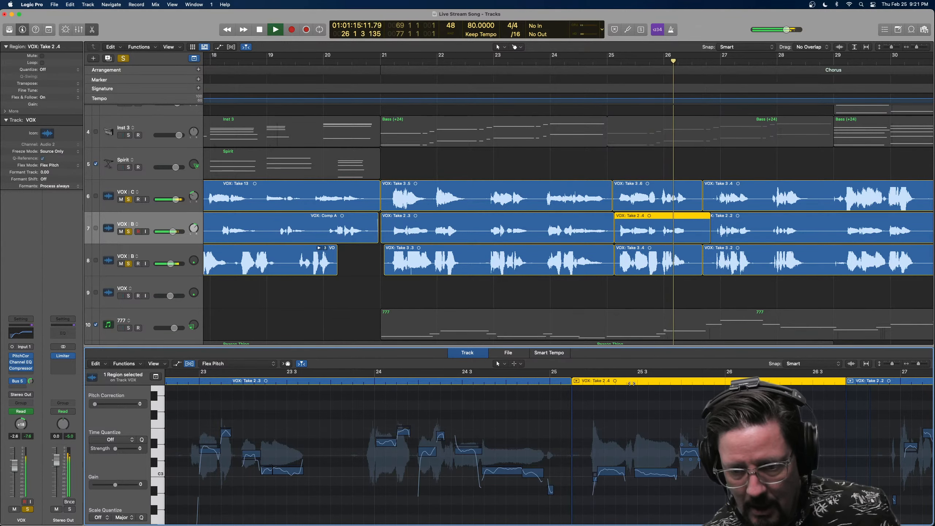
pyautogui.press('space')
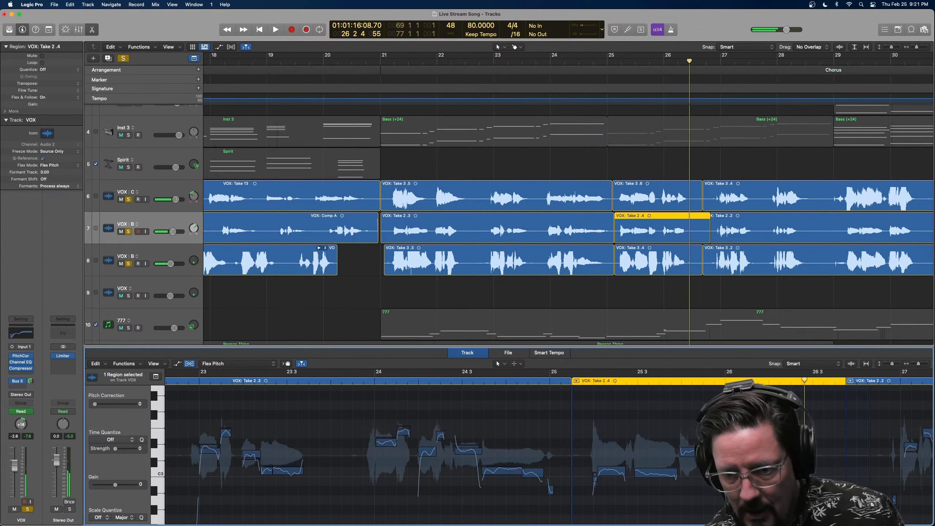
# Raise the pitch of the Flex Pitch note at the start of bar 26 in track 7's bar 25–26 region.
pyautogui.click(740, 435)
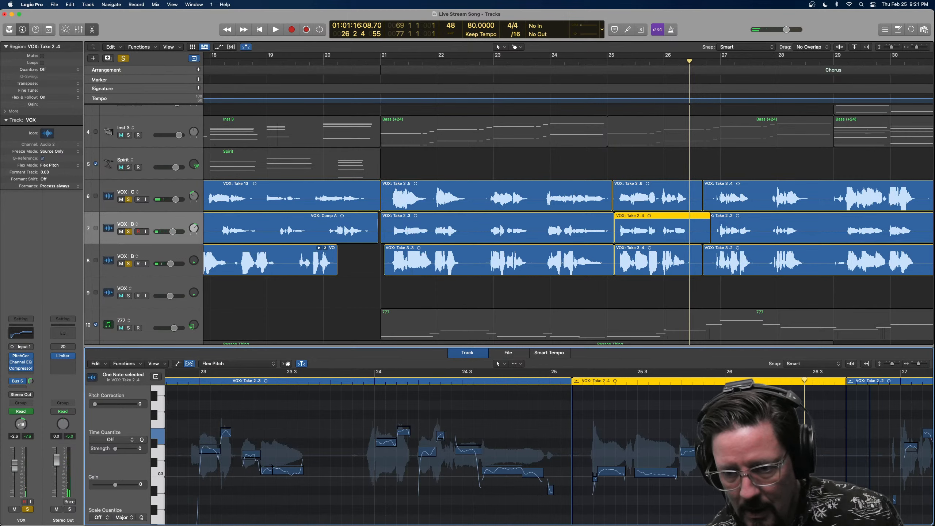
pyautogui.moveTo(869, 512); pyautogui.dragTo(868, 513)
pyautogui.moveTo(755, 436); pyautogui.dragTo(745, 436)
pyautogui.click(750, 436)
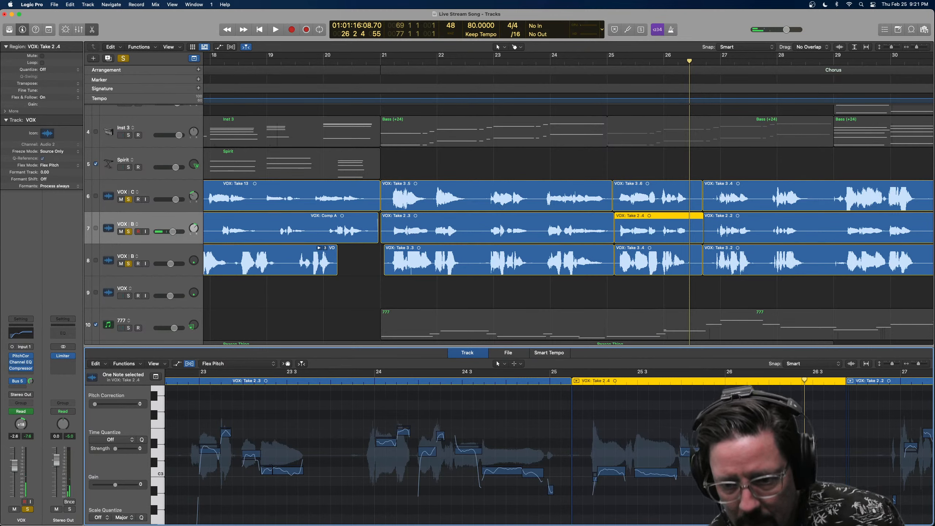
pyautogui.click(736, 380)
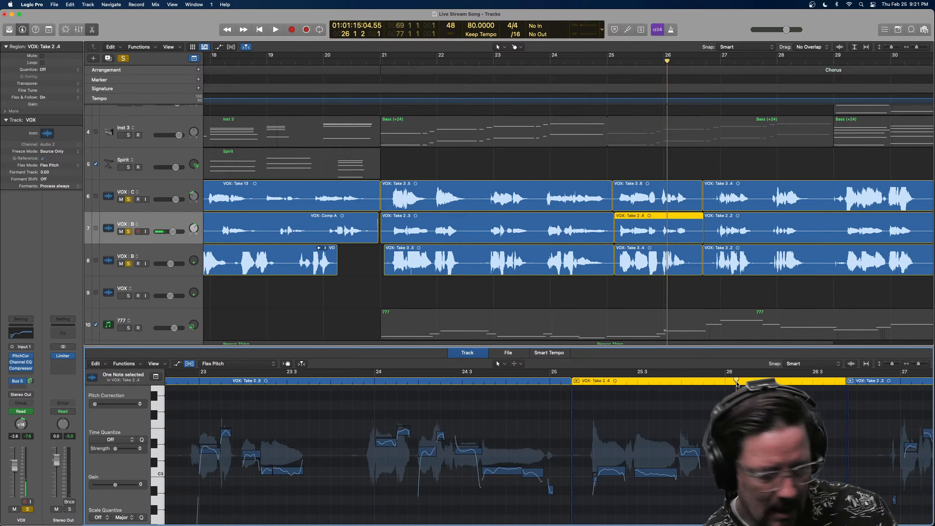
pyautogui.press('super+Right')
pyautogui.press('super+Right')
pyautogui.press('super+Right')
pyautogui.press('super+Right')
pyautogui.press('super+Right')
pyautogui.press('super+Right')
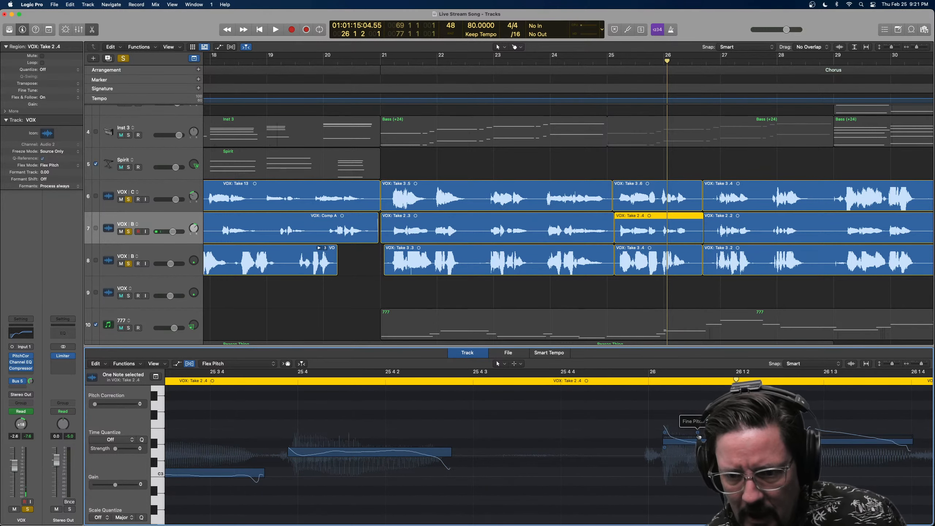
pyautogui.moveTo(697, 432); pyautogui.dragTo(697, 428)
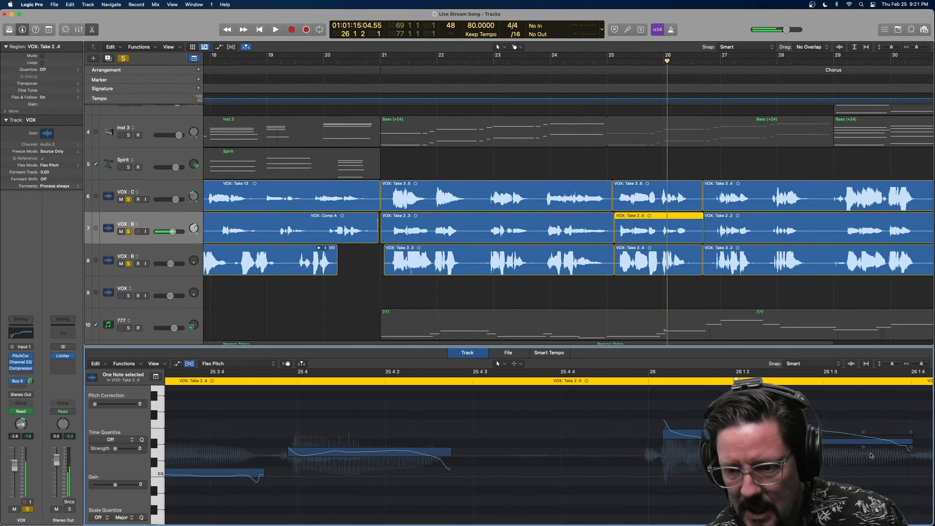
# Correct the fine pitch and reduce the vibrato of the notes just after bar 26 in VOX: Take 2 .4, and play back the phrase.
pyautogui.moveTo(863, 433); pyautogui.dragTo(863, 427)
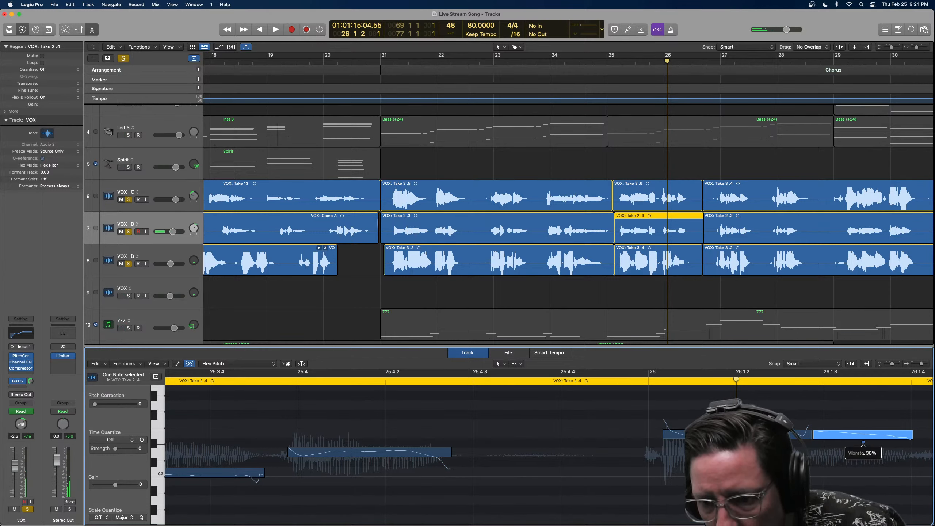
pyautogui.moveTo(766, 442); pyautogui.dragTo(766, 446)
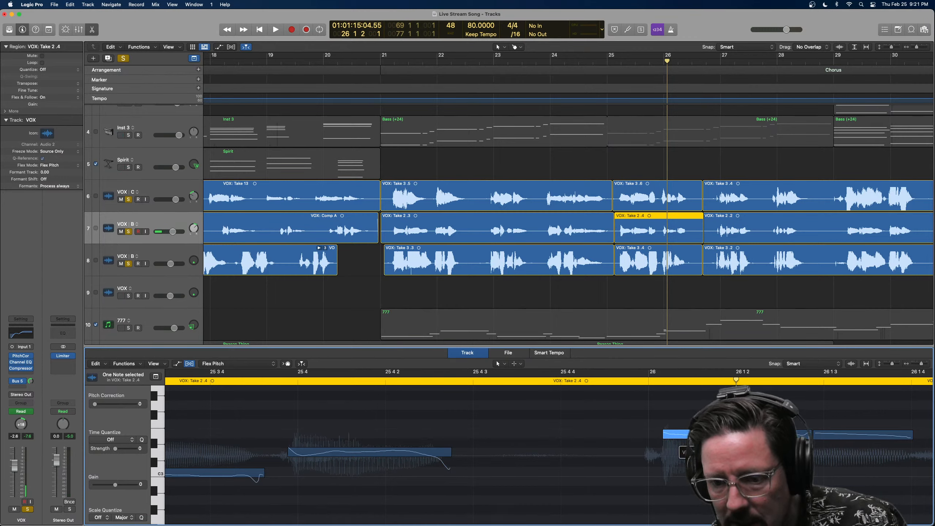
pyautogui.click(545, 380)
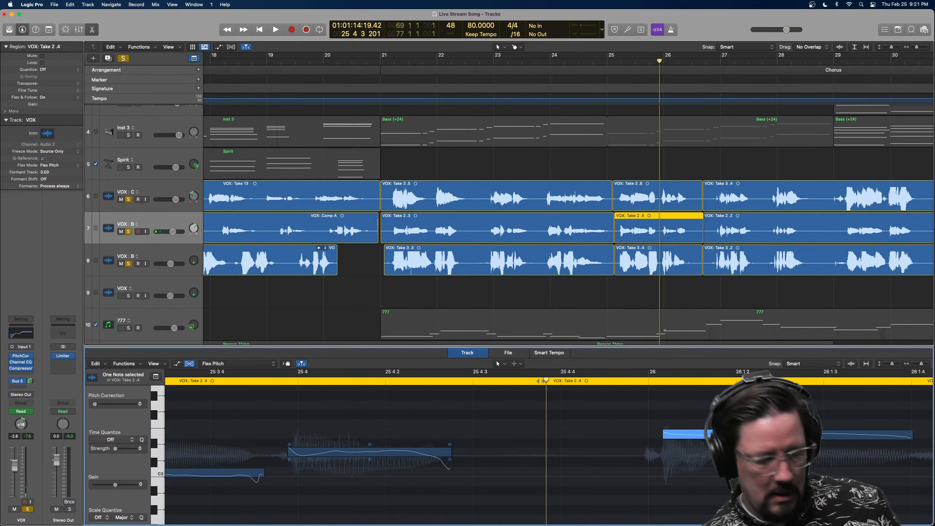
pyautogui.press('super+Left')
pyautogui.press('super+Left')
pyautogui.press('super+Left')
pyautogui.press('super+Left')
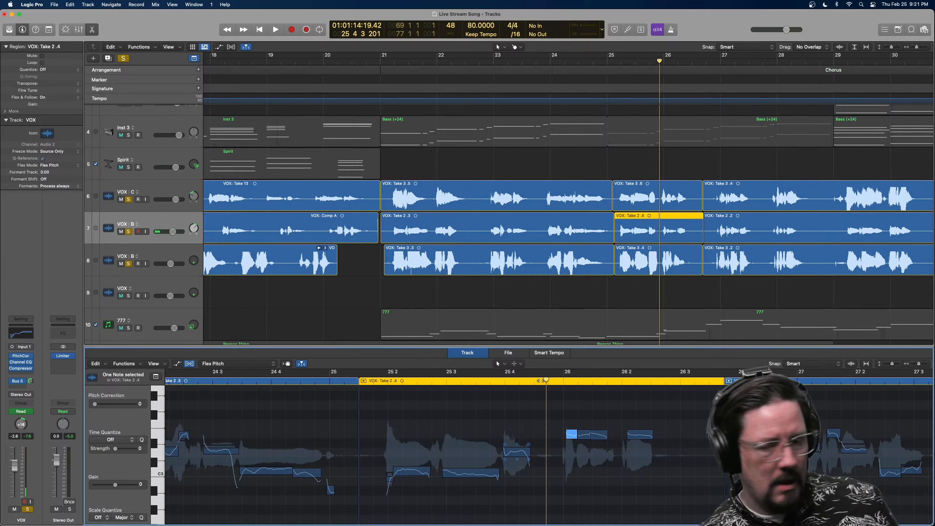
pyautogui.press('space')
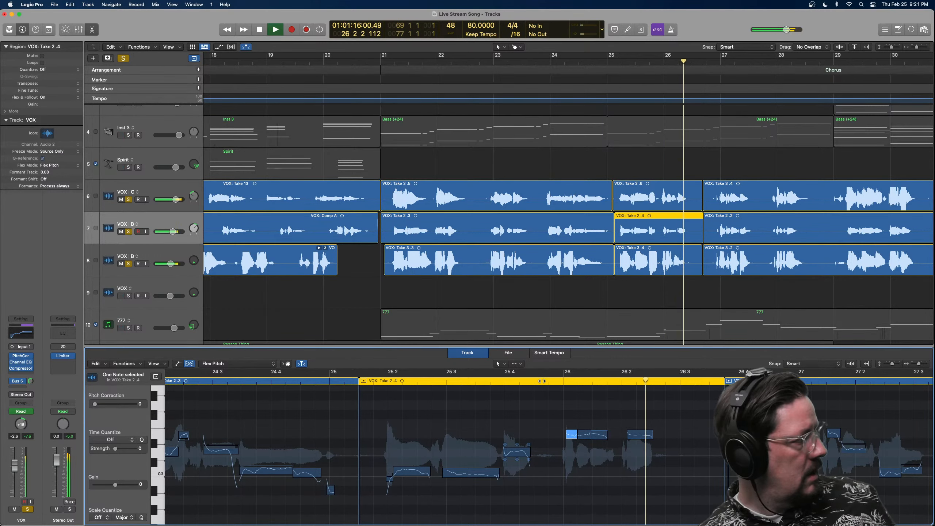
pyautogui.press('space')
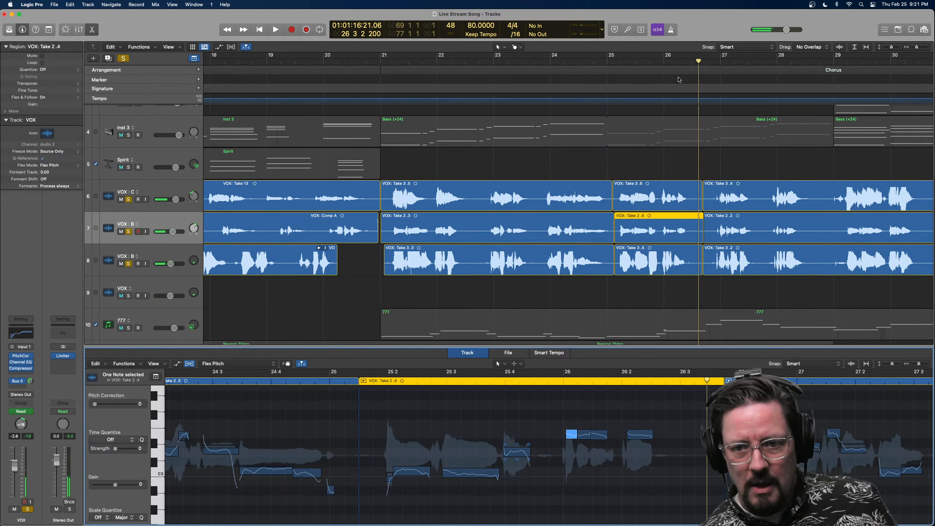
# Select the VOX: Take 3 .6 region on the VOX C track and examine its Flex Pitch note at bar 26.
pyautogui.click(663, 63)
pyautogui.click(670, 195)
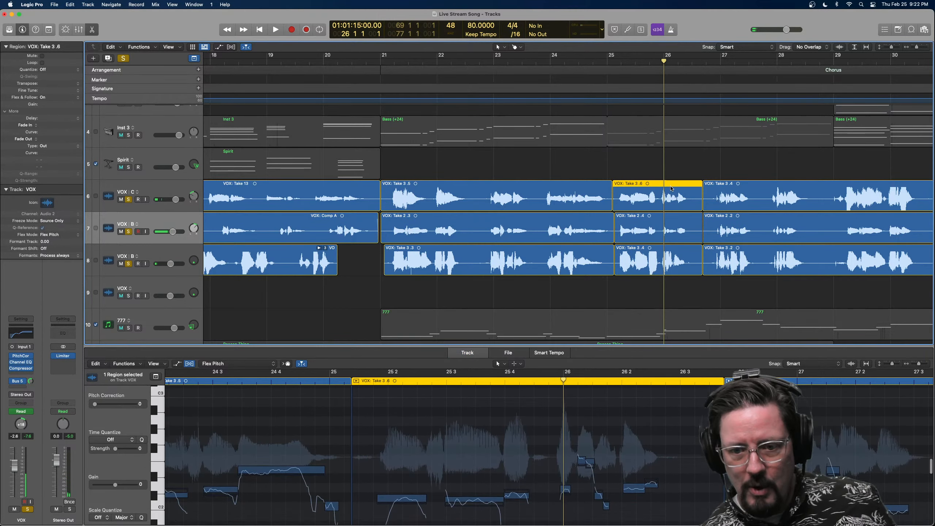
pyautogui.press('super+Right')
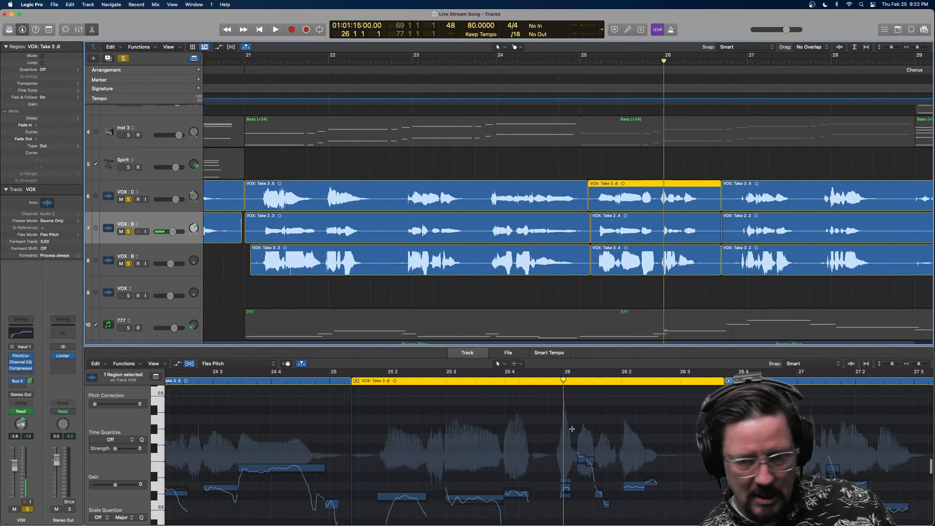
pyautogui.click(540, 392)
pyautogui.press('super+Right')
pyautogui.press('super+Right')
pyautogui.press('super+Right')
pyautogui.press('super+Right')
pyautogui.press('super+Right')
pyautogui.press('super+Right')
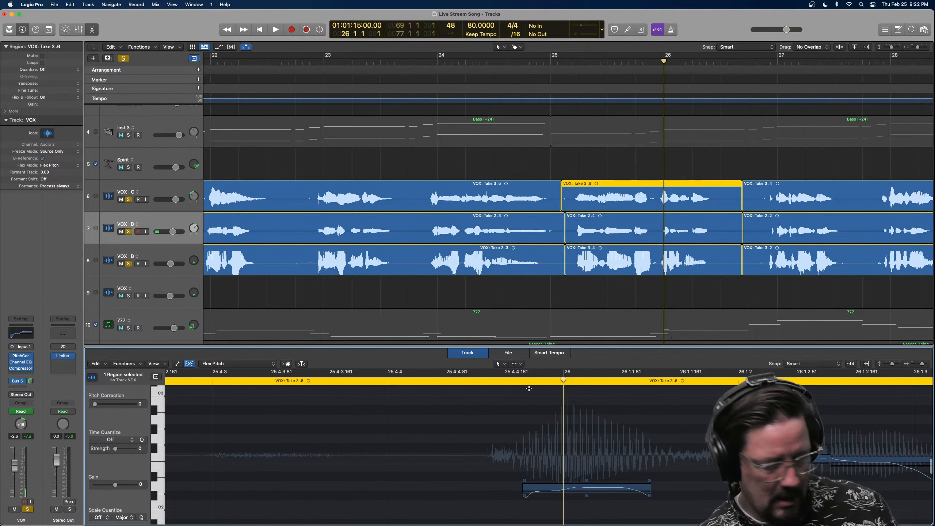
# Play back the vocals from just before bar 26 to listen to the end phrase of VOX: Take 3 .6.
pyautogui.press('super+Left')
pyautogui.press('super+Left')
pyautogui.press('super+Left')
pyautogui.click(519, 381)
pyautogui.press('space')
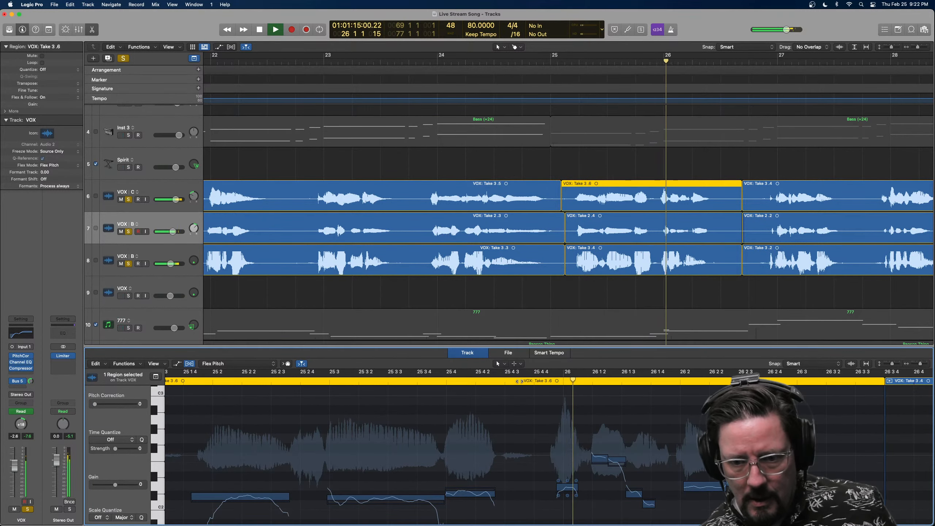
pyautogui.press('space')
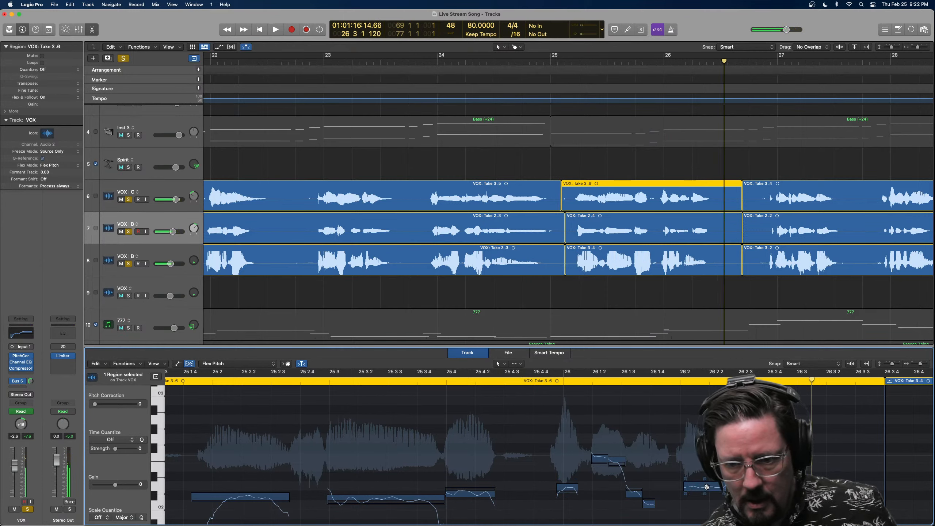
# Raise the last note of VOX: Take 3 .6, just after 26 2, to E2 and flatten its vibrato to about -8%.
pyautogui.click(706, 487)
pyautogui.moveTo(706, 479)
pyautogui.mouseDown()
pyautogui.moveTo(704, 458)
pyautogui.moveTo(704, 466)
pyautogui.mouseUp()
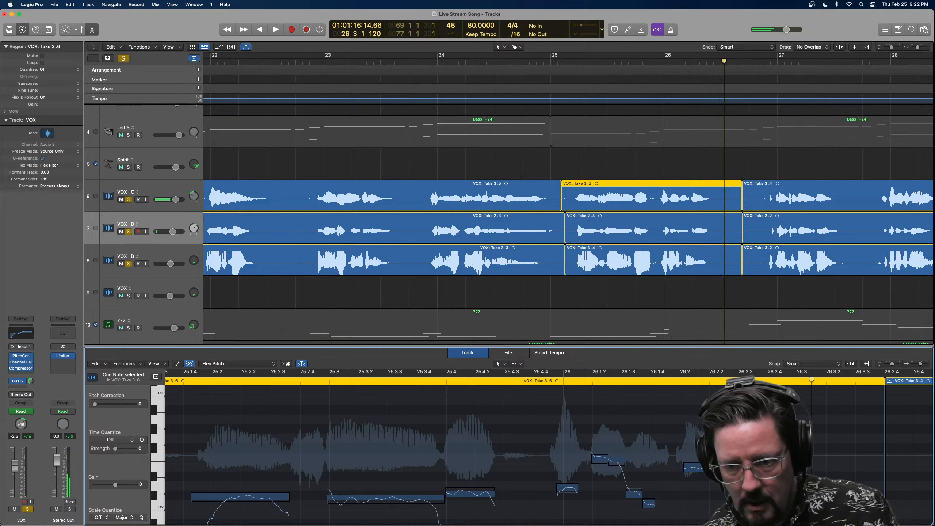
pyautogui.moveTo(705, 475)
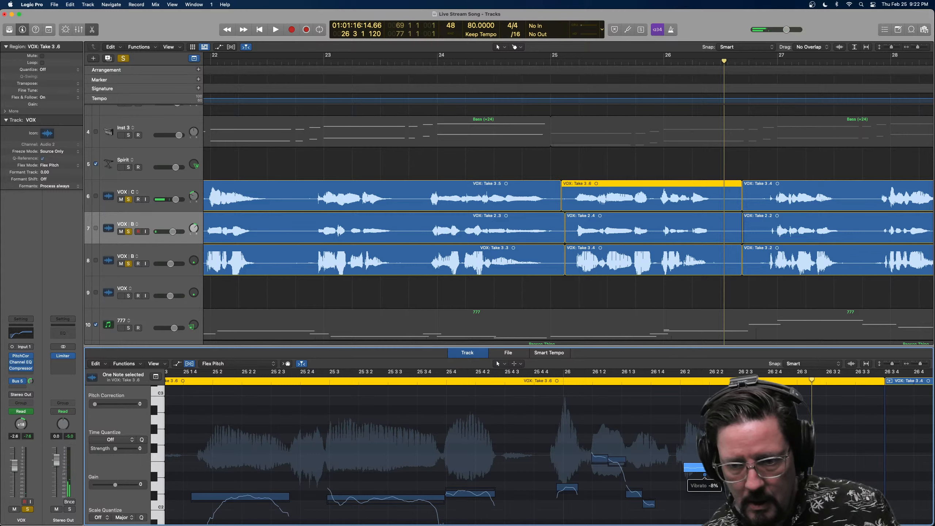
# Adjust the fine pitch of the two adjoining F2 notes between 26 1 2 and 26 1 3, and play back the phrase.
pyautogui.moveTo(599, 452); pyautogui.dragTo(599, 453)
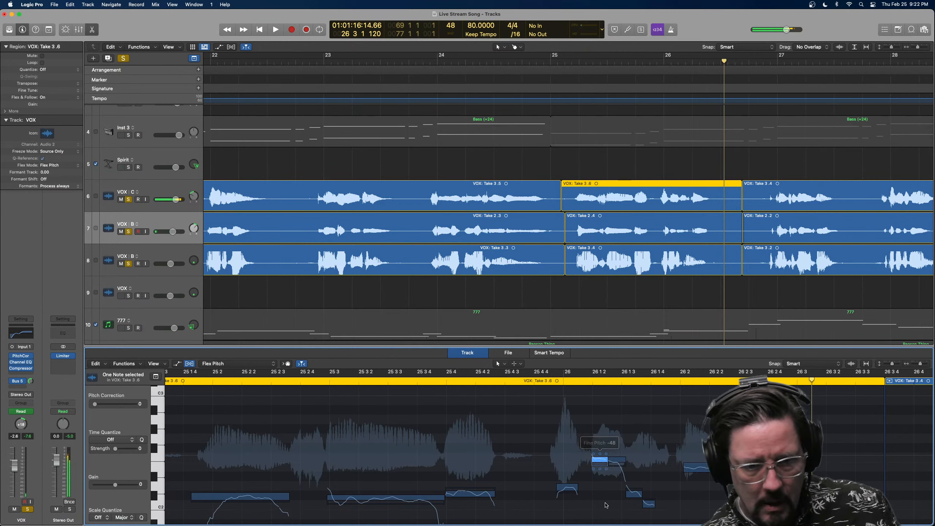
pyautogui.click(601, 460)
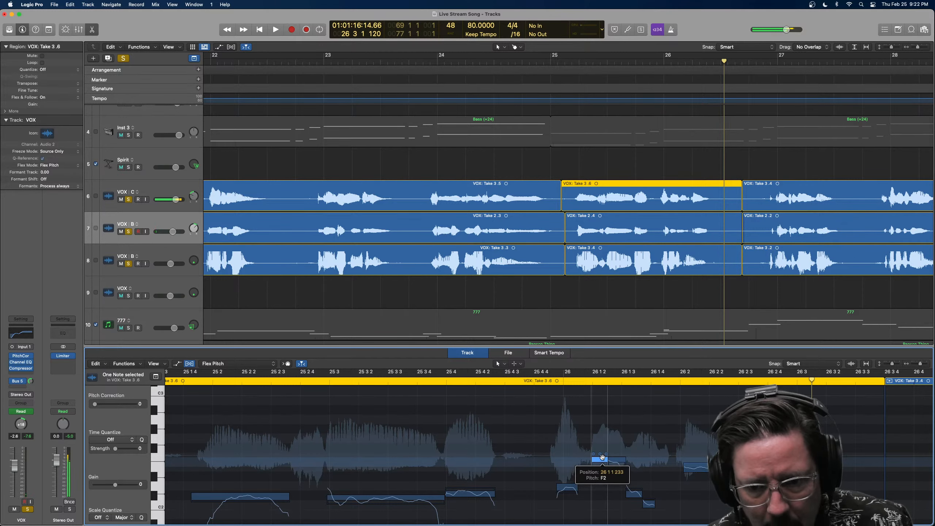
pyautogui.moveTo(599, 454); pyautogui.dragTo(599, 451)
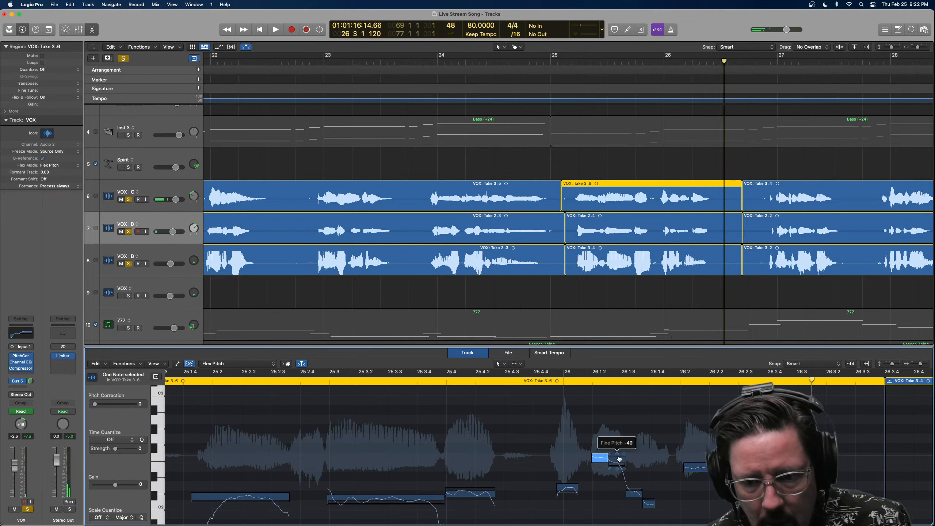
pyautogui.click(617, 454)
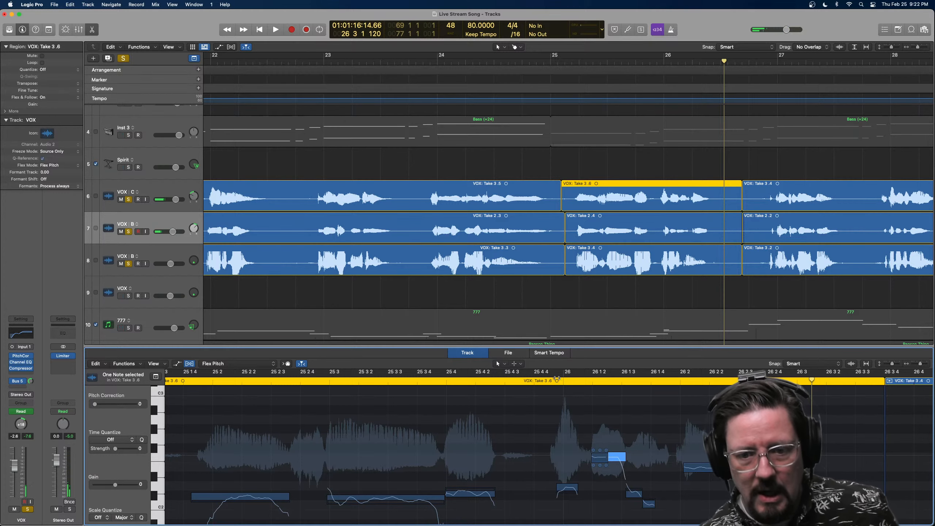
pyautogui.press('space')
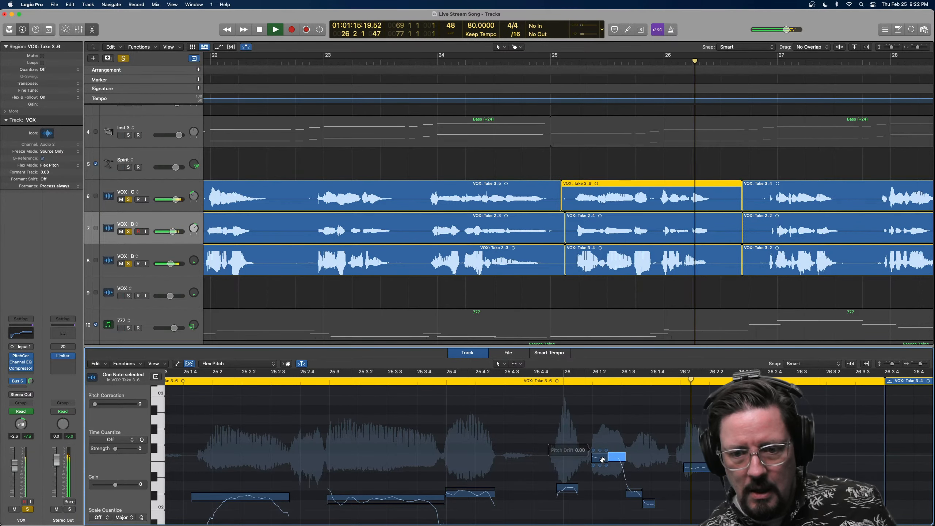
pyautogui.press('space')
# Lower the two adjoining notes around 26 1 2 one semitone to E2, and play back the phrase.
pyautogui.moveTo(600, 457); pyautogui.dragTo(617, 468)
pyautogui.press('space')
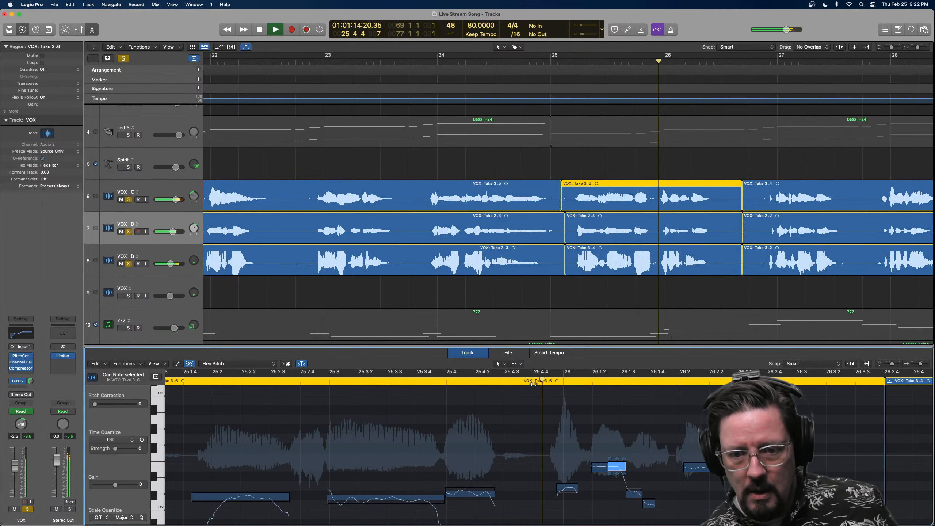
pyautogui.press('space')
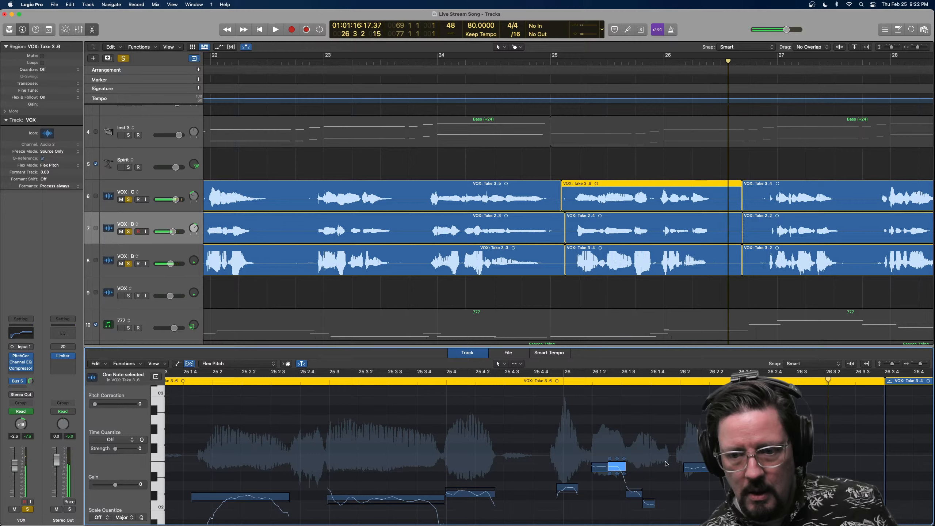
# Trim the end of the VOX: Take 3 .6 region slightly earlier.
pyautogui.moveTo(884, 383); pyautogui.dragTo(878, 383)
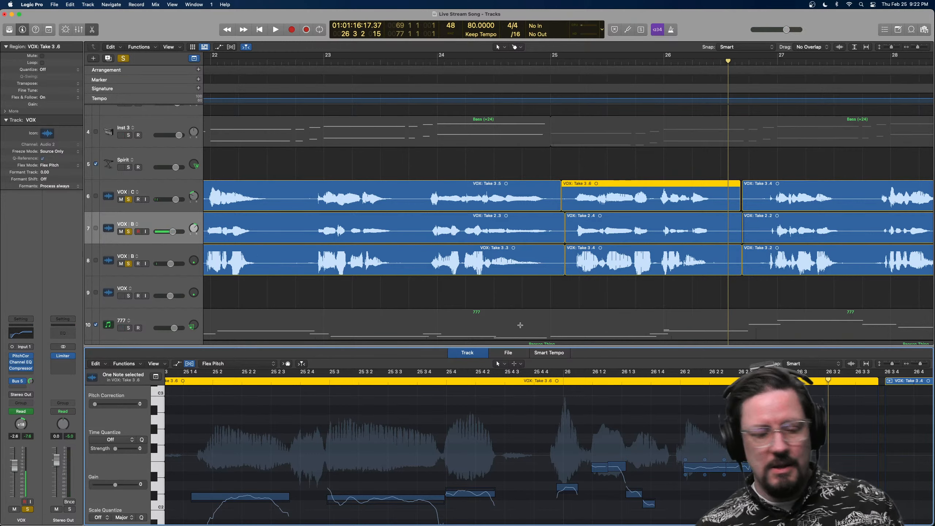
pyautogui.press('super+Left')
pyautogui.press('super+Left')
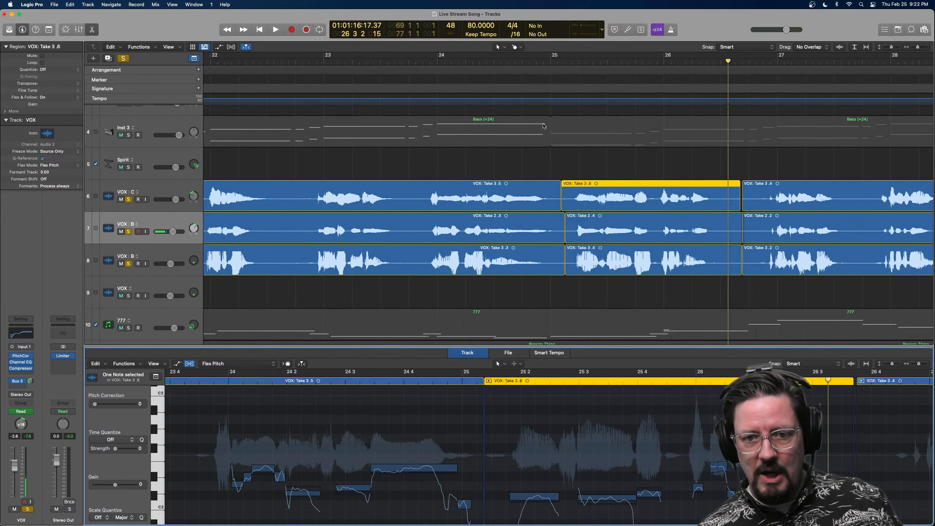
# Turn off solo on the three VOX tracks and play the full mix from about bar 15.
pyautogui.click(540, 159)
pyautogui.press('super+Left')
pyautogui.press('super+Left')
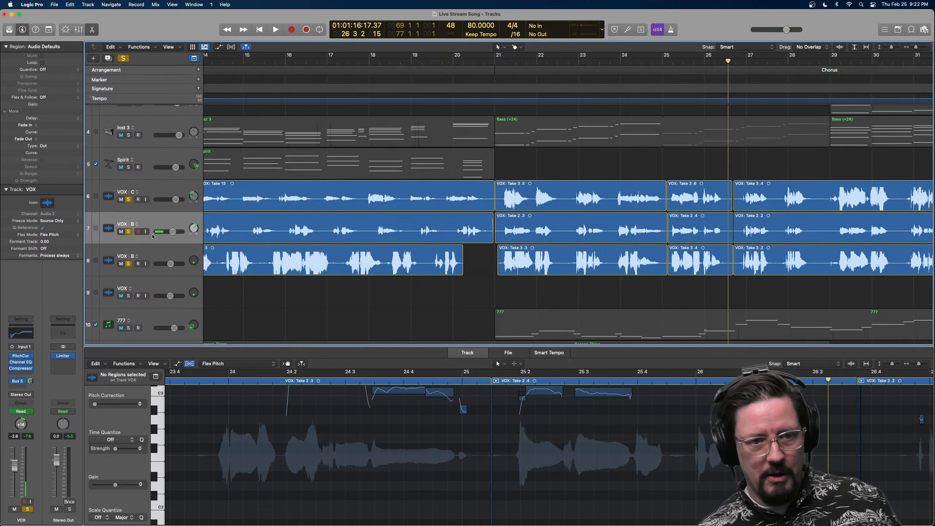
pyautogui.moveTo(129, 200); pyautogui.dragTo(129, 262)
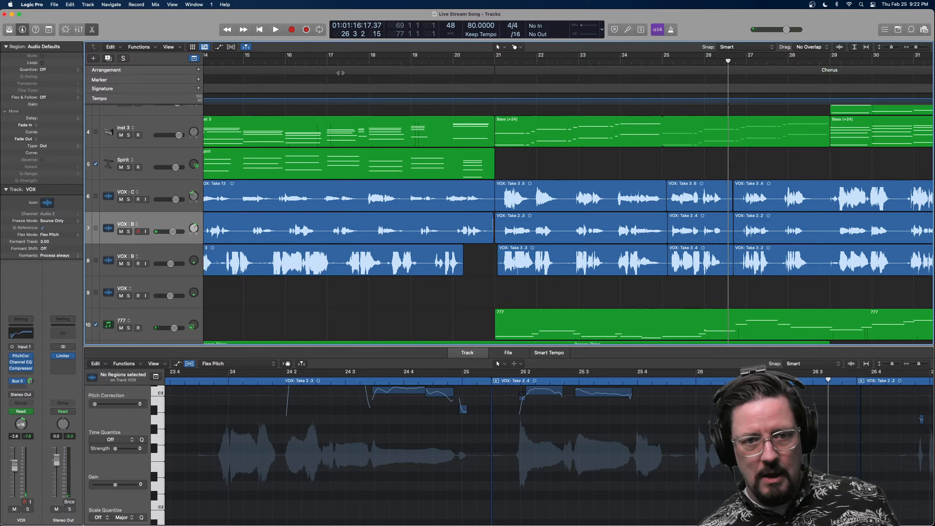
pyautogui.click(256, 66)
pyautogui.press('space')
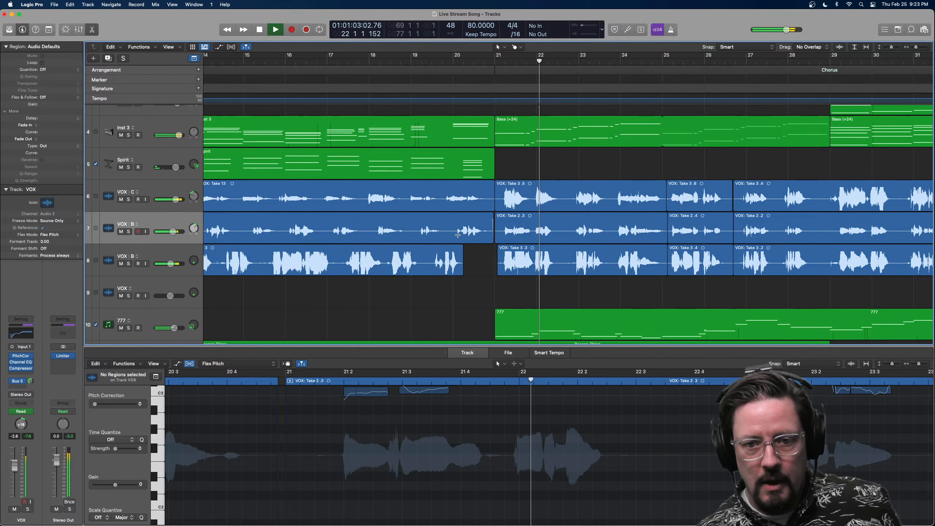
# In VOX: Take 3 .5, move the three short notes around 21 2 to E2, adjust their fine pitch, and cut the first note's vibrato to 4%.
pyautogui.click(526, 199)
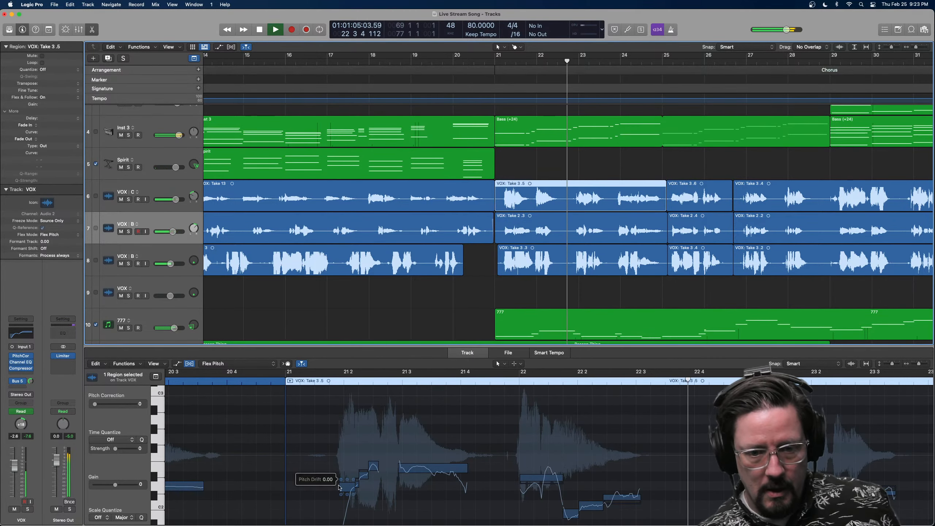
pyautogui.press('space')
pyautogui.click(345, 378)
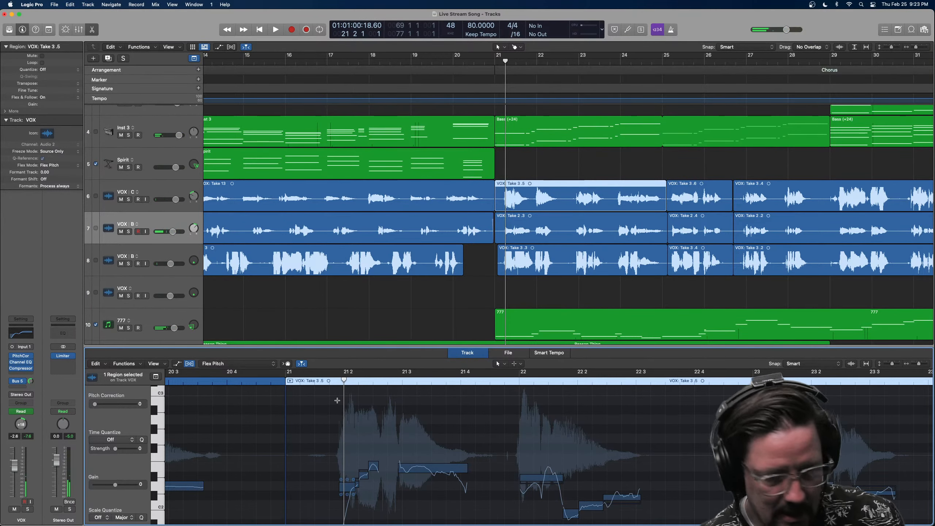
pyautogui.press('super+Right')
pyautogui.moveTo(351, 489); pyautogui.dragTo(384, 467)
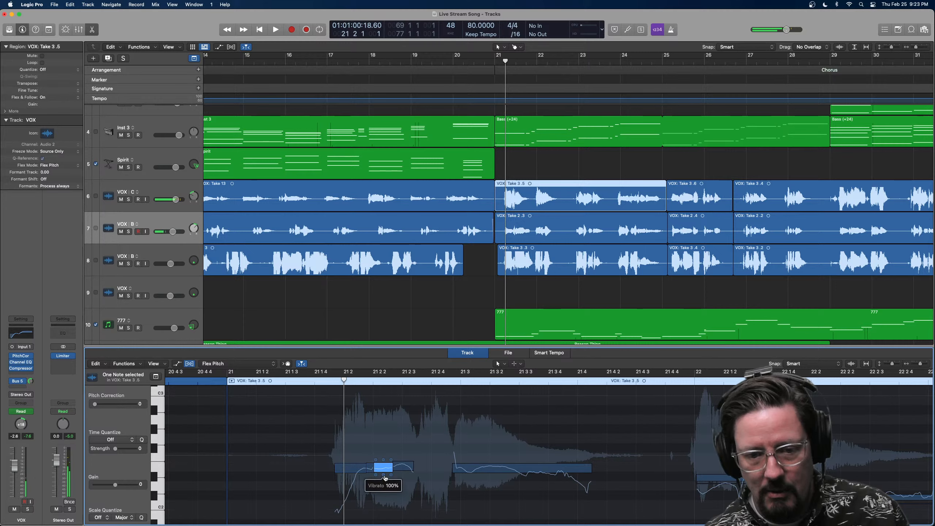
pyautogui.click(403, 464)
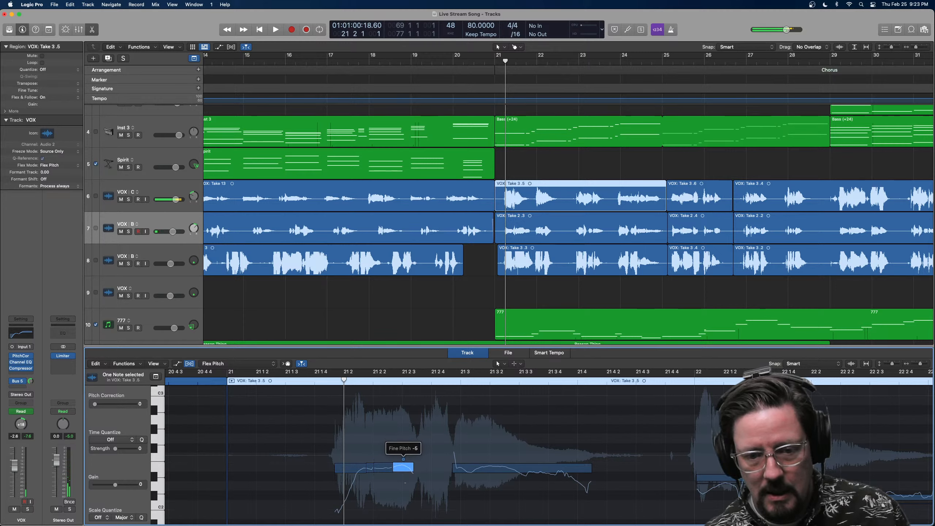
pyautogui.click(350, 475)
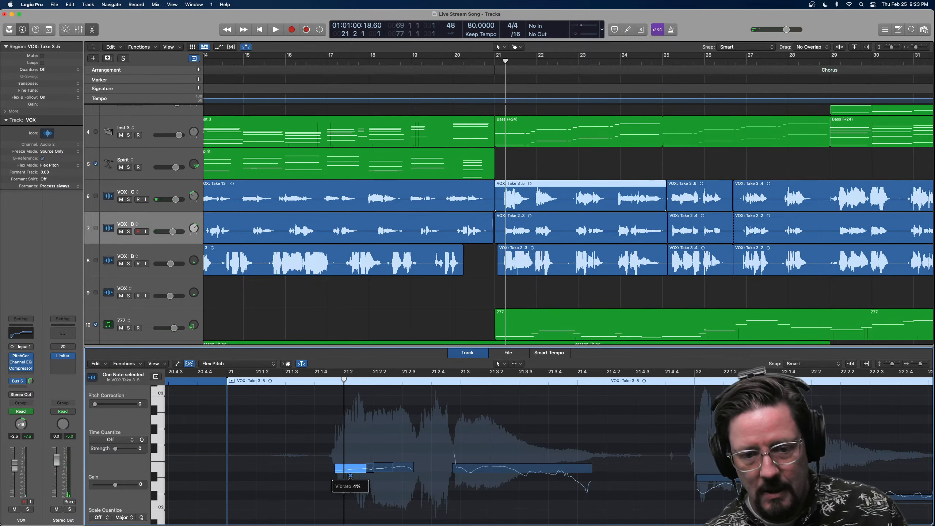
# Flatten the pitch curve of the long note after 21 3 in VOX: Take 3 .5, and play back from just before bar 21.
pyautogui.moveTo(522, 476); pyautogui.dragTo(519, 492)
pyautogui.click(210, 379)
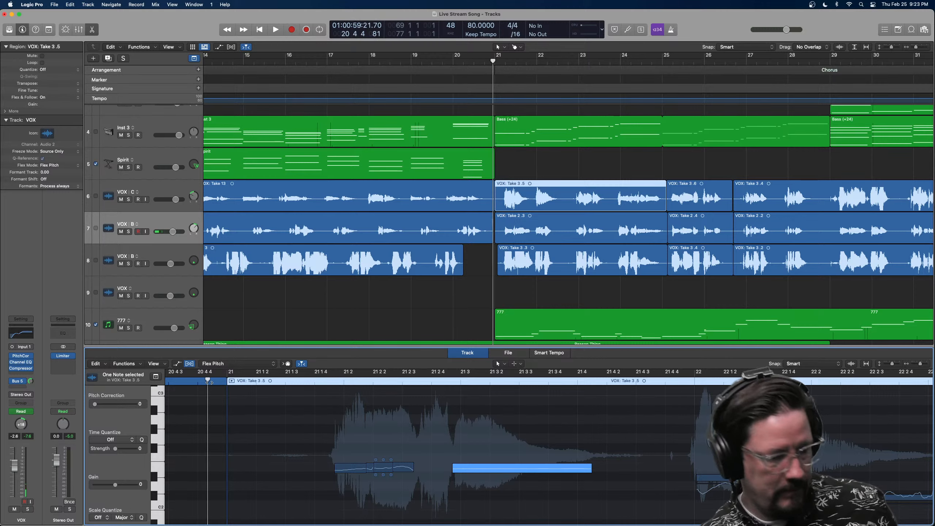
pyautogui.press('space')
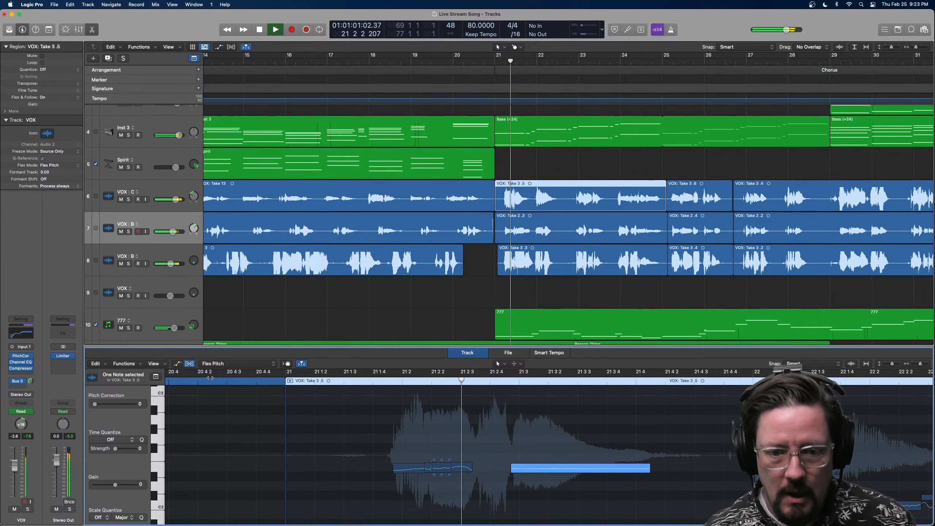
pyautogui.click(546, 476)
pyautogui.press('space')
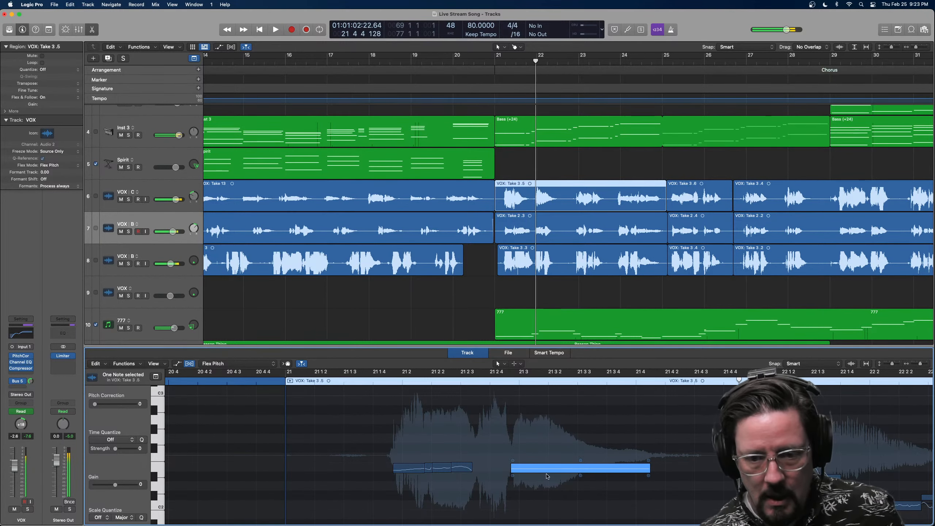
# Lower the long note after 21 3 by one semitone and the group of short notes before it to D2.
pyautogui.moveTo(550, 470); pyautogui.dragTo(551, 480)
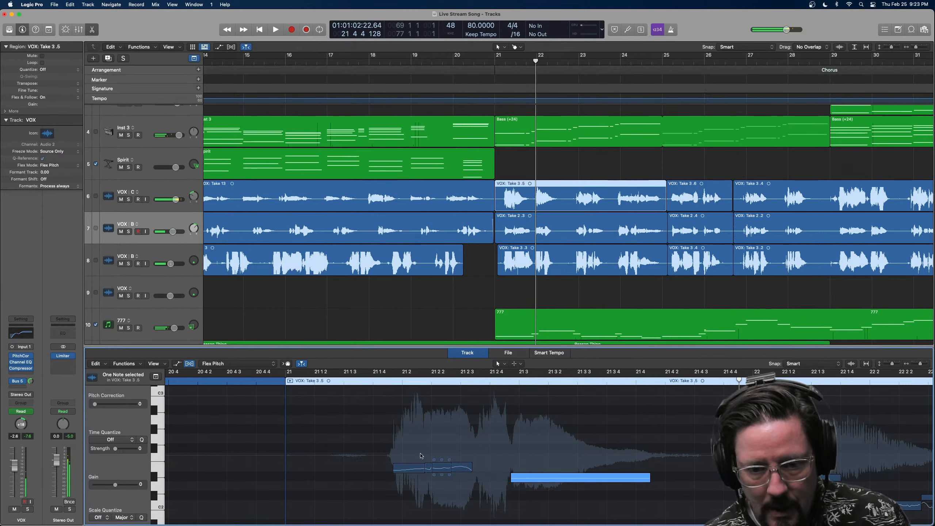
pyautogui.click(382, 454)
pyautogui.moveTo(382, 453); pyautogui.dragTo(461, 480)
pyautogui.moveTo(460, 480); pyautogui.dragTo(460, 489)
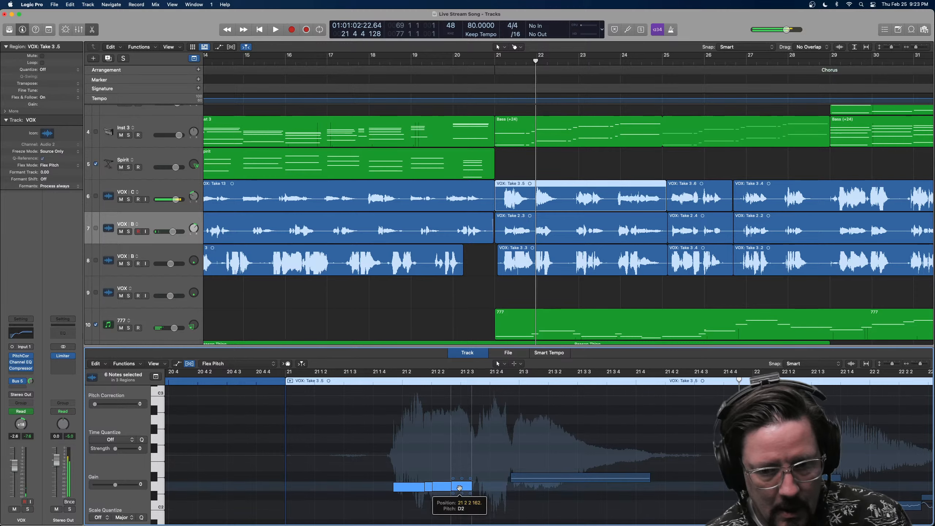
# Raise the long note after 21 3 and the short notes before it by one semitone, checking by ear from bar 21.
pyautogui.click(531, 489)
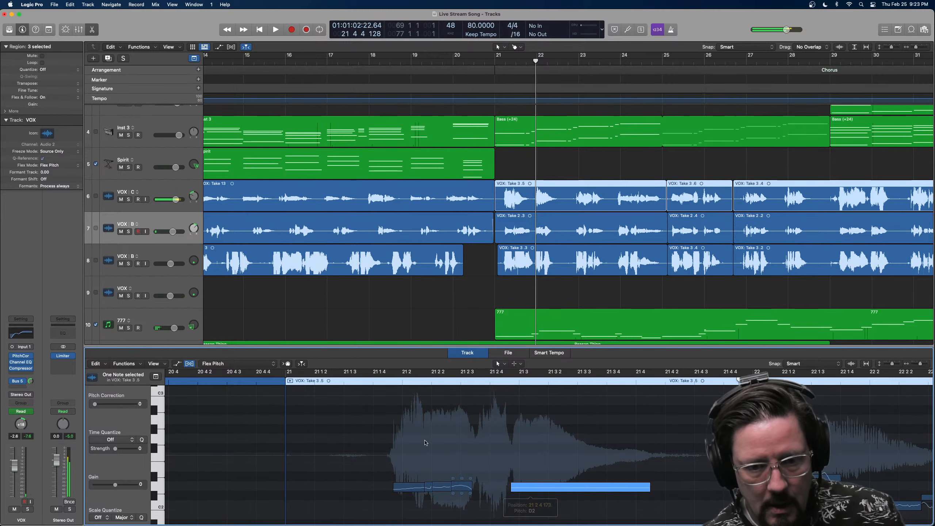
pyautogui.click(346, 380)
pyautogui.press('space')
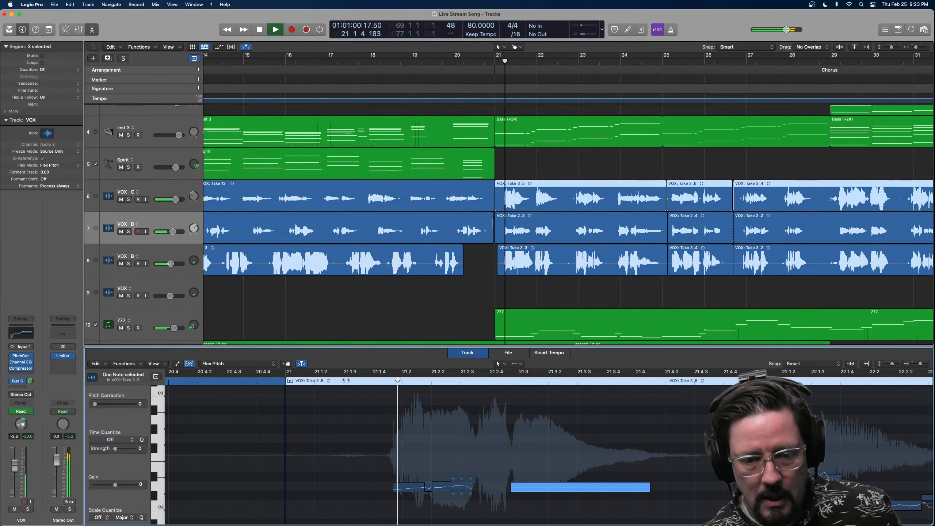
pyautogui.press('space')
pyautogui.moveTo(549, 488); pyautogui.dragTo(547, 475)
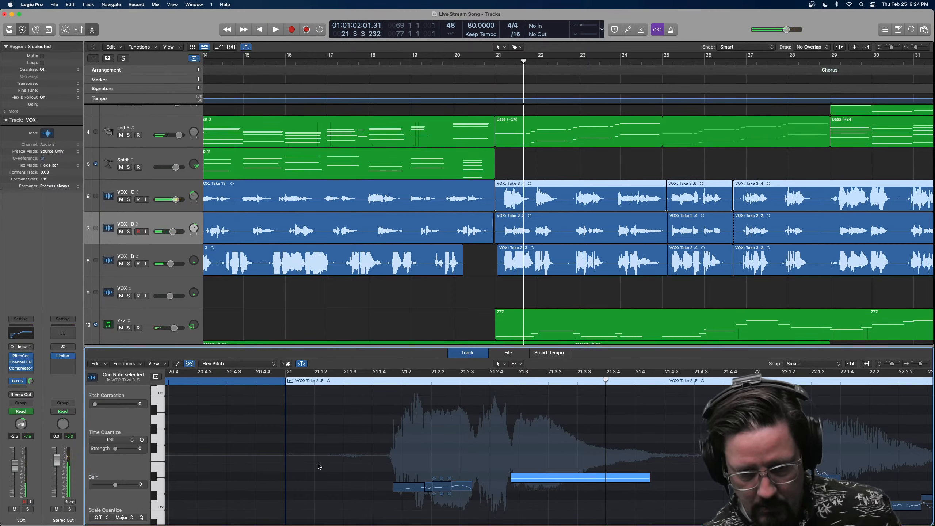
pyautogui.moveTo(323, 465); pyautogui.dragTo(472, 495)
pyautogui.click(465, 487)
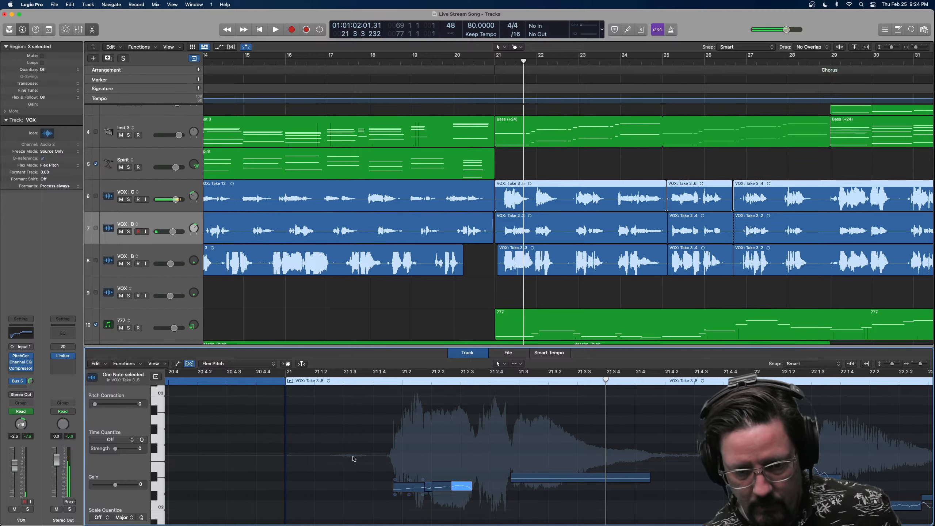
pyautogui.moveTo(353, 456); pyautogui.dragTo(456, 472)
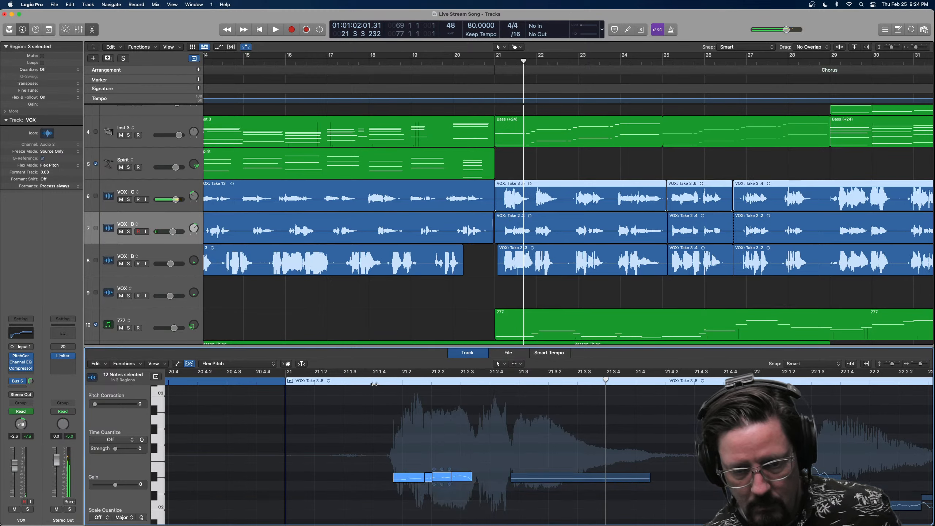
# Play back the phrase, move the short notes around 21 2 and the long note after 21 3 to E2, and play from bar 21 into bar 27.
pyautogui.click(373, 382)
pyautogui.press('space')
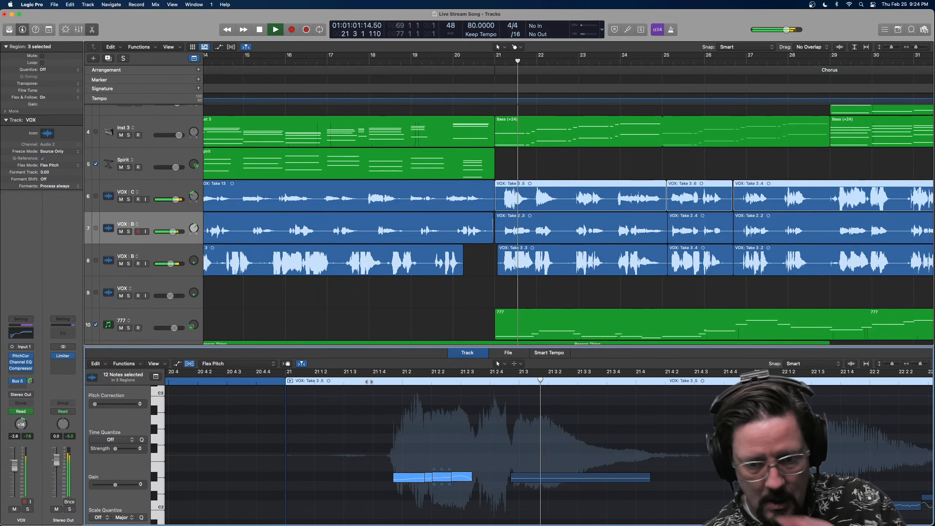
pyautogui.press('space')
pyautogui.moveTo(463, 479); pyautogui.dragTo(464, 467)
pyautogui.click(530, 478)
pyautogui.moveTo(531, 473); pyautogui.dragTo(531, 463)
pyautogui.click(348, 380)
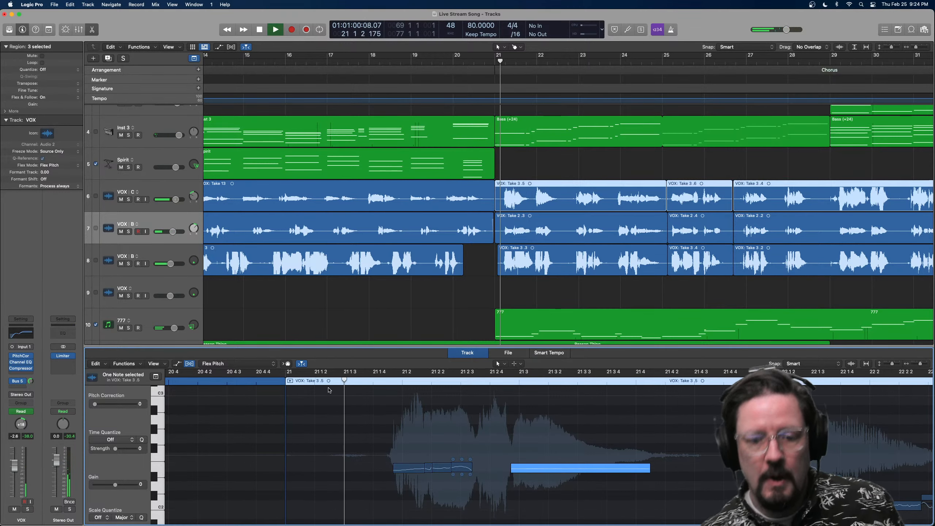
pyautogui.press('space')
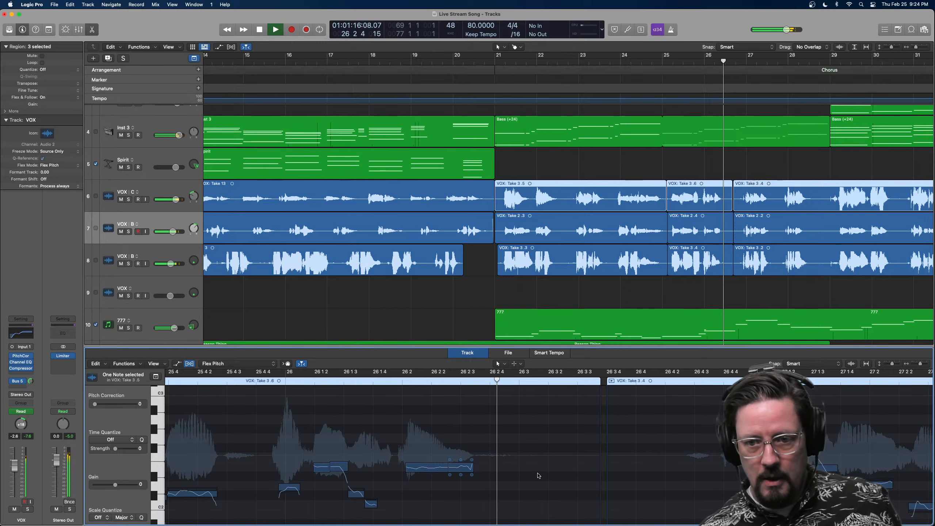
pyautogui.press('space')
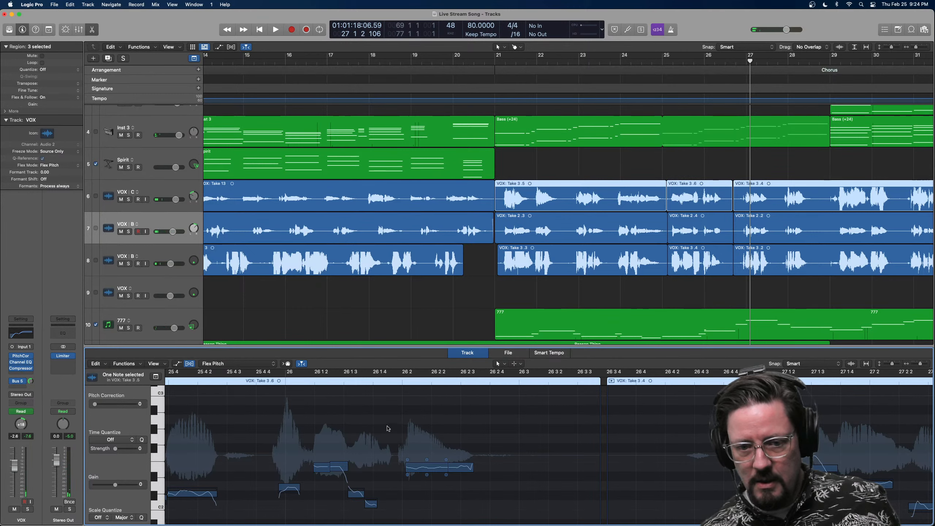
# Lower the notes just after 26 2 in VOX: Take 3 .6 to C2, play back from before bar 26, and dismiss the overload alert.
pyautogui.moveTo(389, 426); pyautogui.dragTo(528, 519)
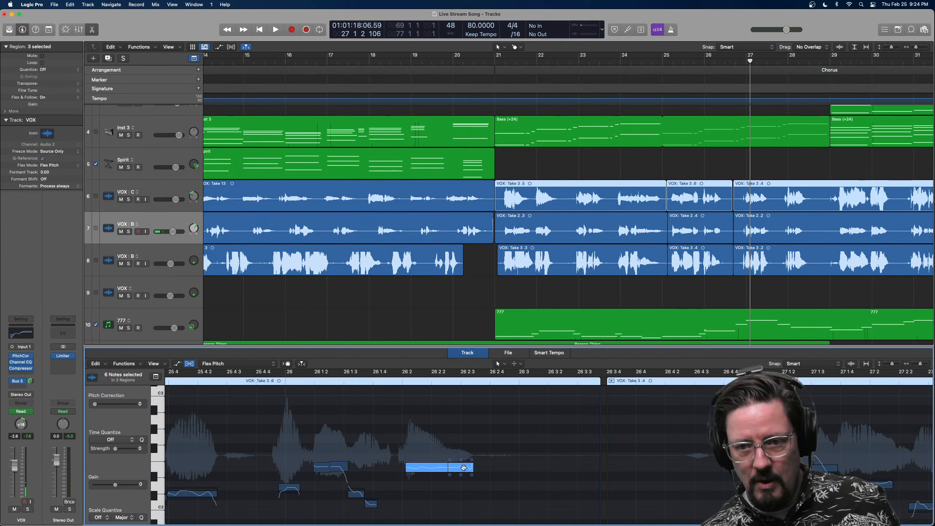
pyautogui.moveTo(464, 468); pyautogui.dragTo(464, 506)
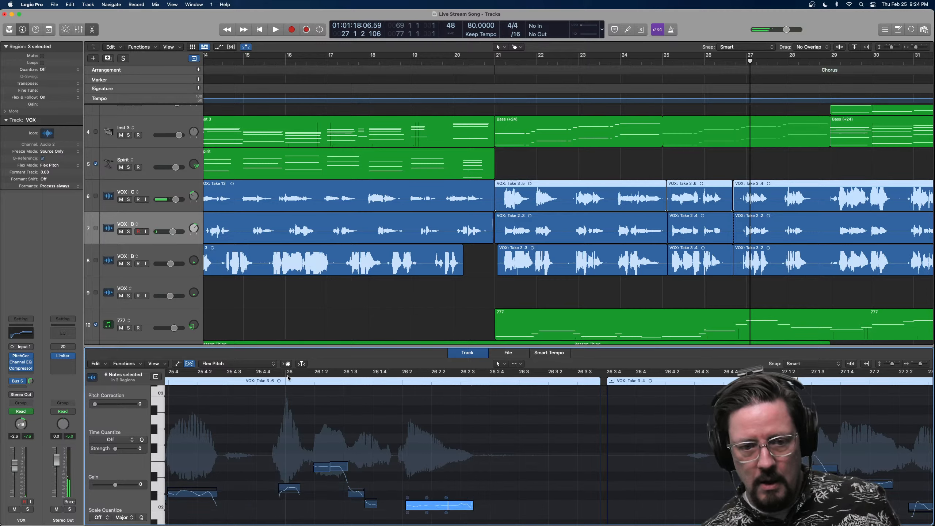
pyautogui.doubleClick(250, 382)
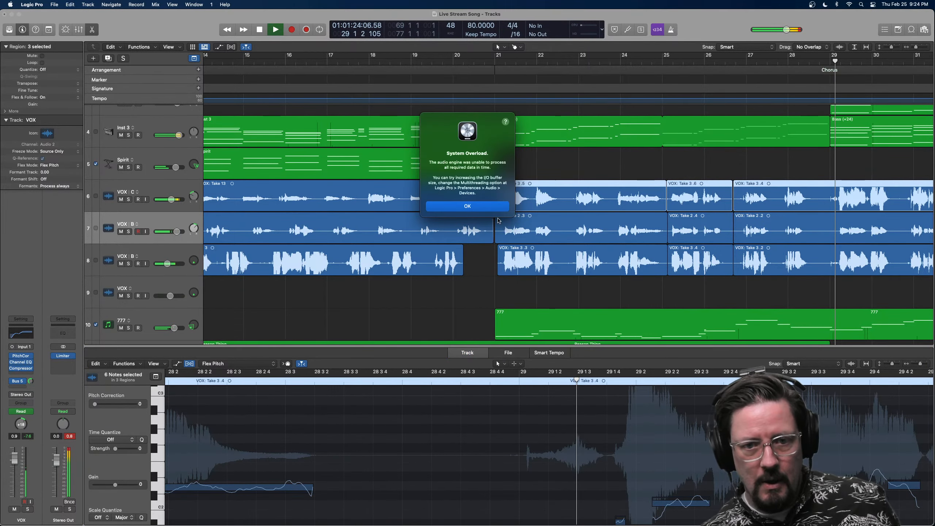
pyautogui.click(474, 207)
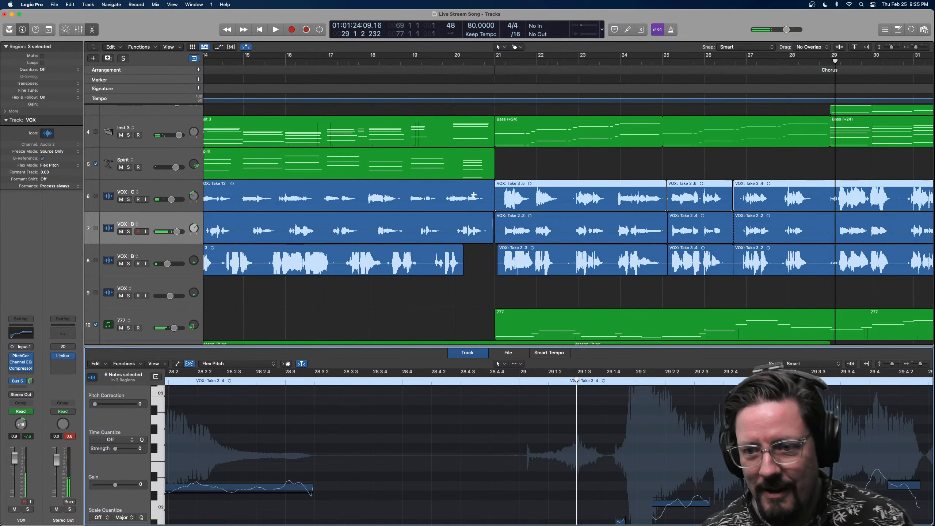
# Check the I/O buffer size options in the audio device preferences and close them without changing anything.
pyautogui.click(30, 4)
pyautogui.moveTo(31, 27)
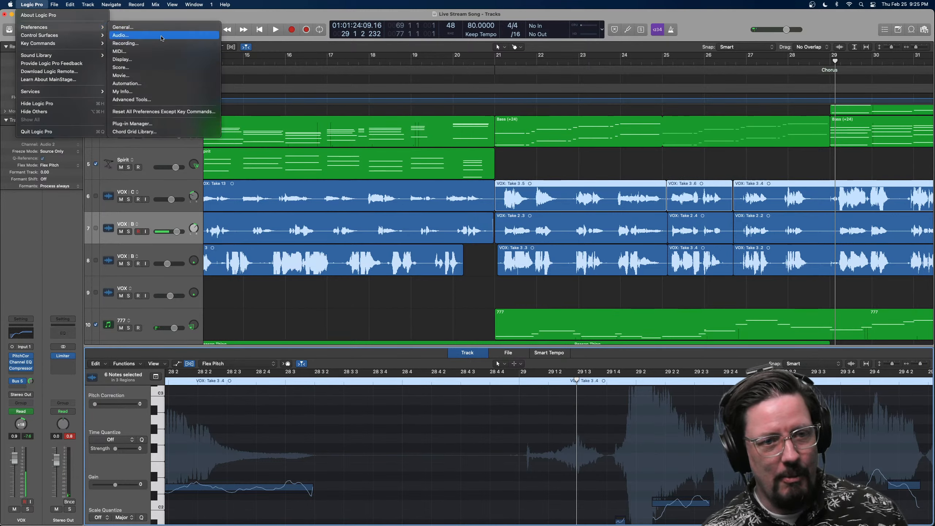
pyautogui.click(125, 35)
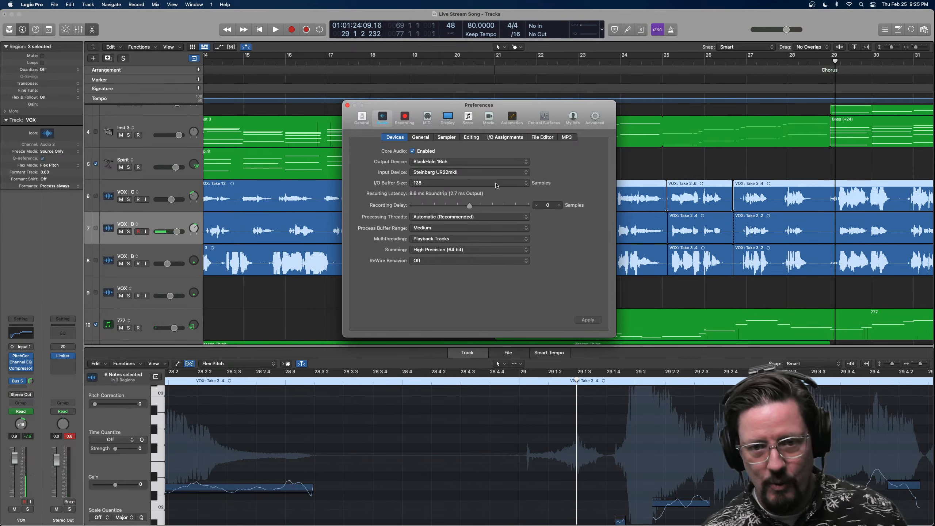
pyautogui.click(446, 184)
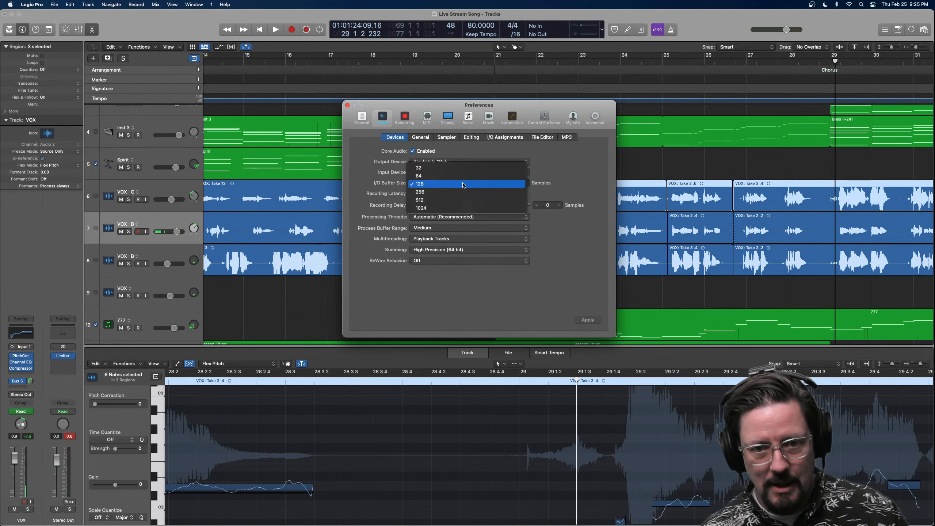
pyautogui.click(477, 145)
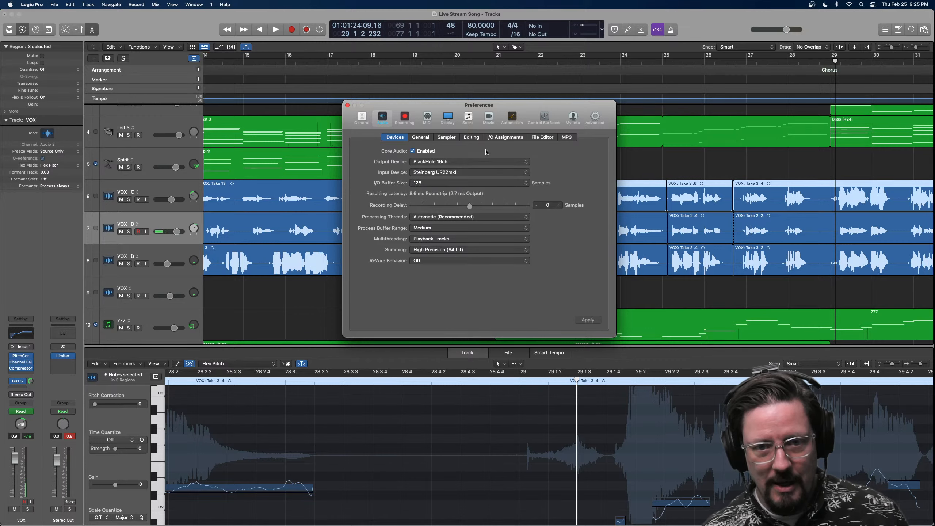
pyautogui.click(347, 105)
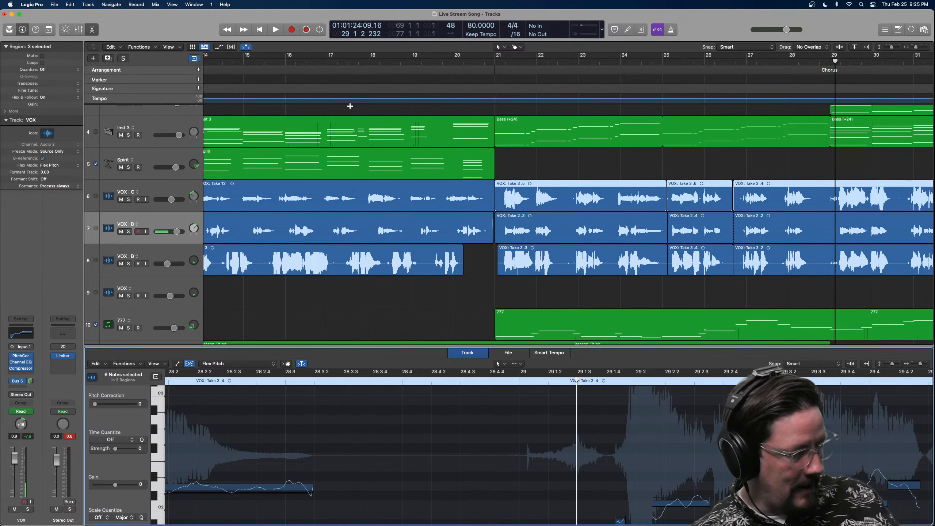
# Deselect the regions, fit the whole song from intro to final chorus in the arrangement, and close the Flex Pitch editor.
pyautogui.press('super+Left')
pyautogui.click(434, 293)
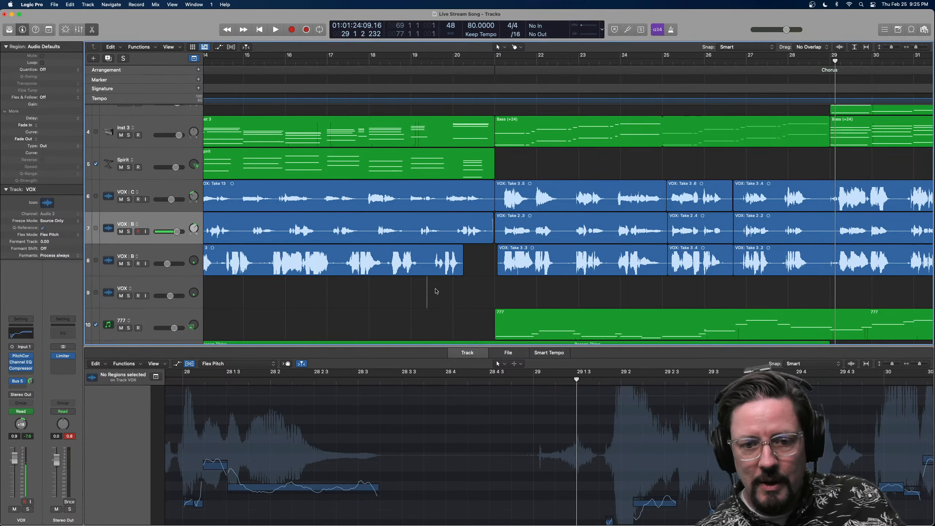
pyautogui.press('super+Left')
pyautogui.press('super+Left')
pyautogui.press('super+Left')
pyautogui.press('super+Left')
pyautogui.press('super+Left')
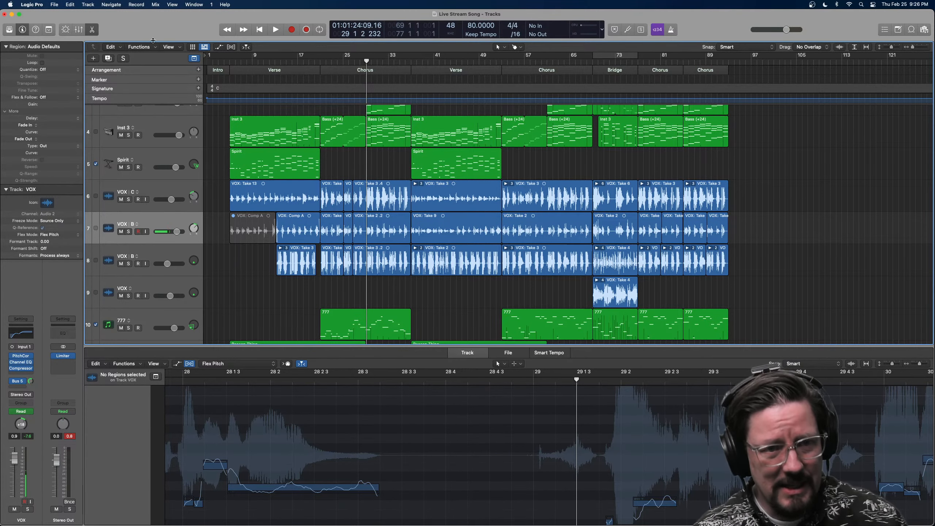
pyautogui.click(86, 30)
# Review the full arrangement across all tracks from Speakeasy to Europa, and glance at the mixer.
pyautogui.scroll(2, 735, 234)
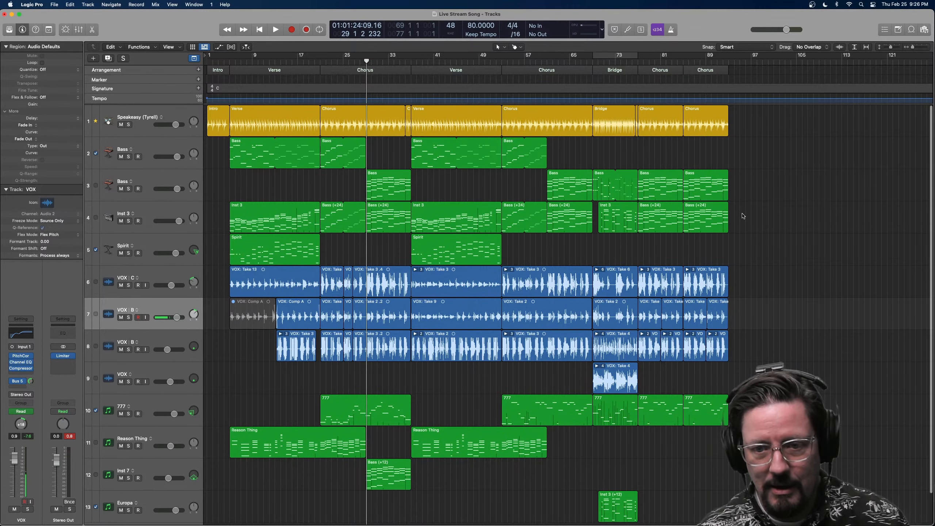
pyautogui.scroll(-2, 742, 211)
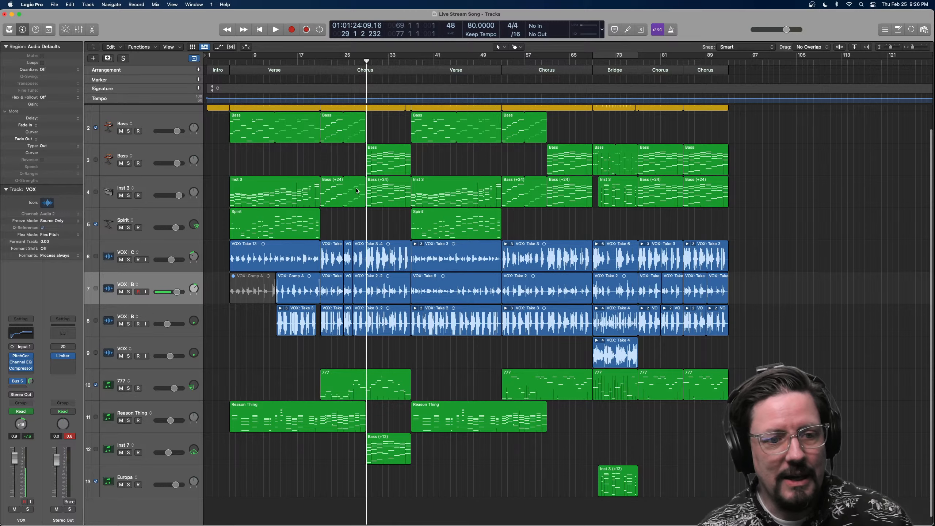
pyautogui.scroll(2, 583, 237)
pyautogui.scroll(2, 754, 223)
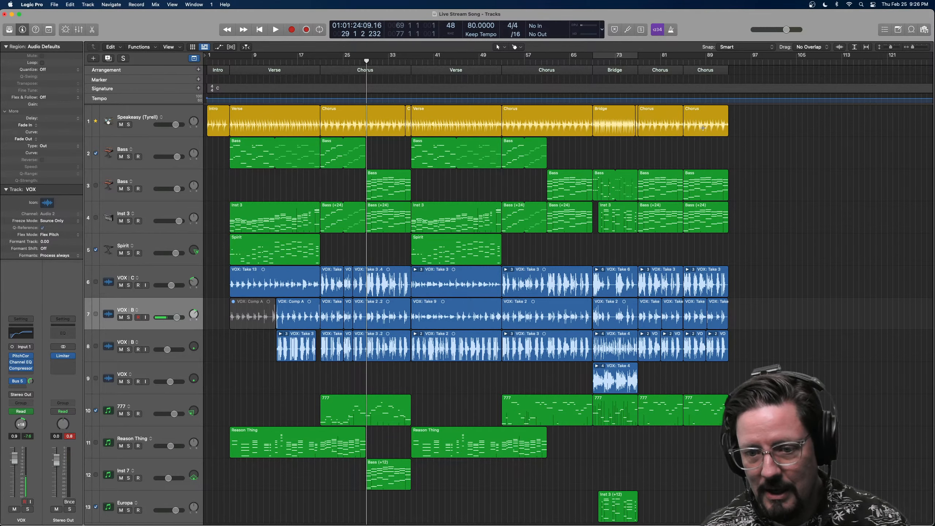
pyautogui.scroll(-2, 787, 236)
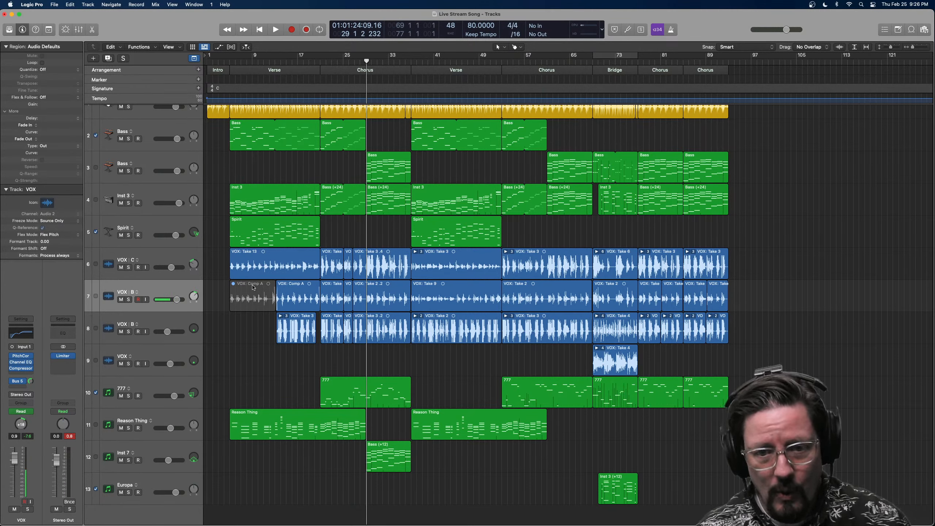
pyautogui.scroll(2, 766, 270)
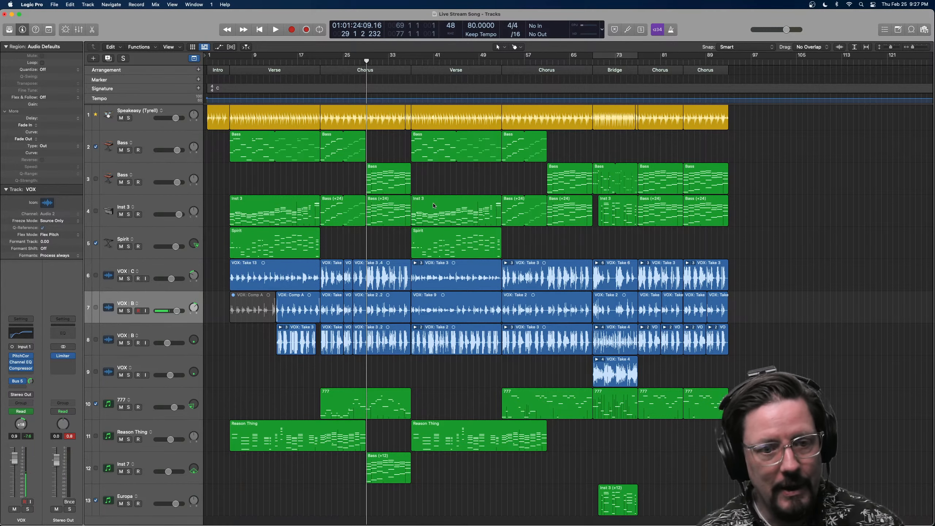
pyautogui.press('x')
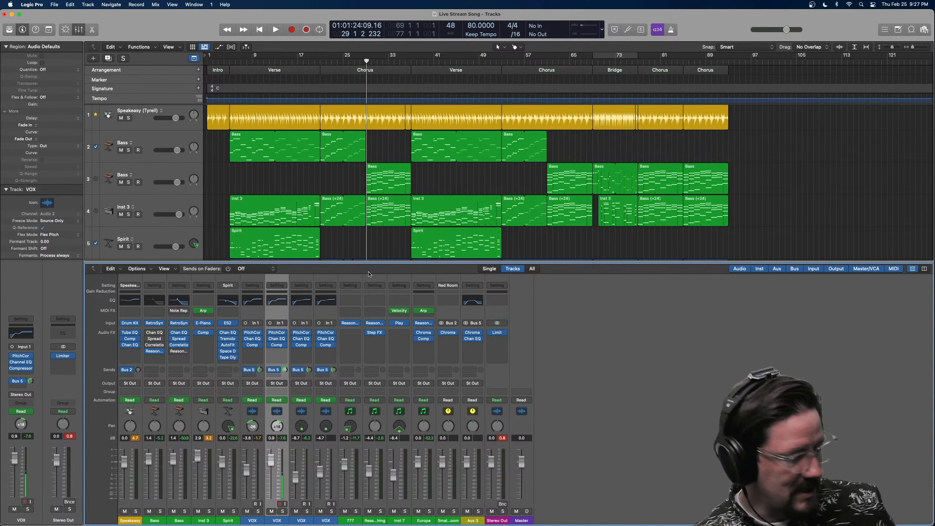
pyautogui.press('x')
# Show automation on all tracks and set the displayed automation parameter of the second Bass track to Volume.
pyautogui.press('a')
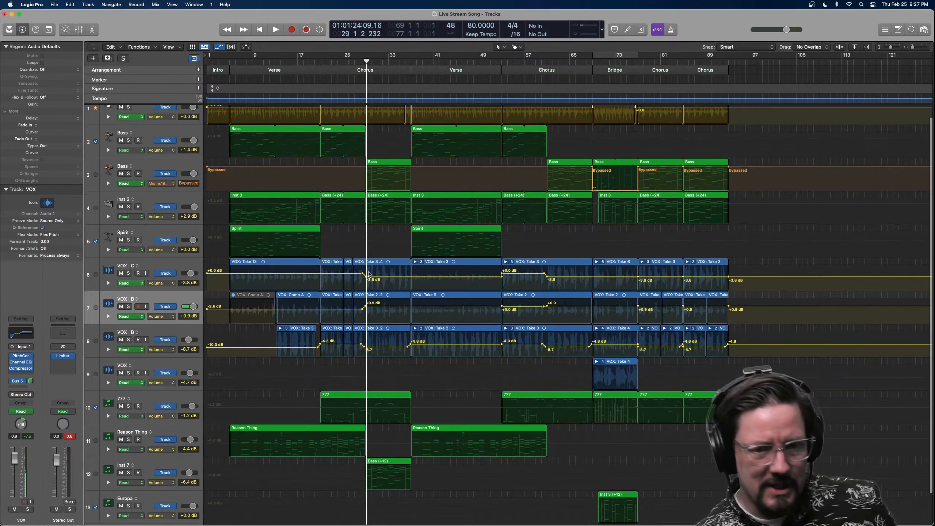
pyautogui.scroll(2, 258, 257)
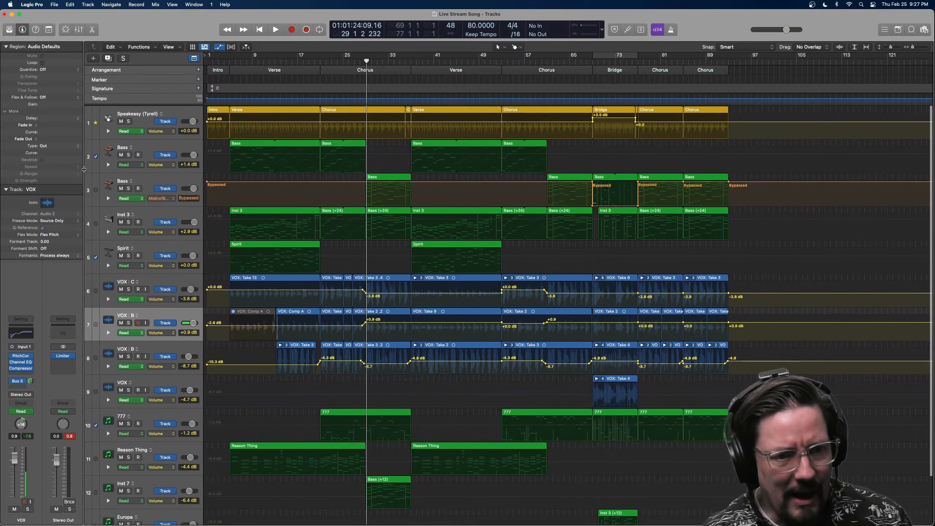
pyautogui.click(171, 200)
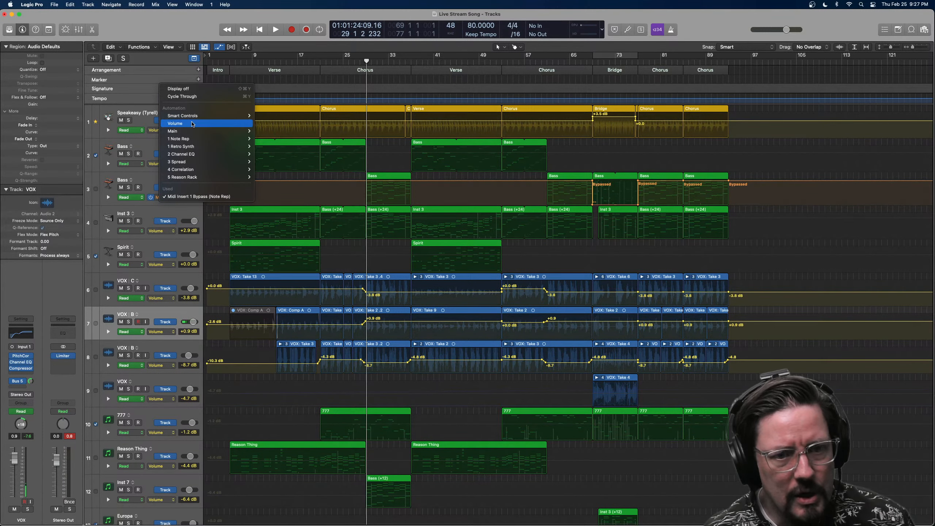
pyautogui.click(175, 124)
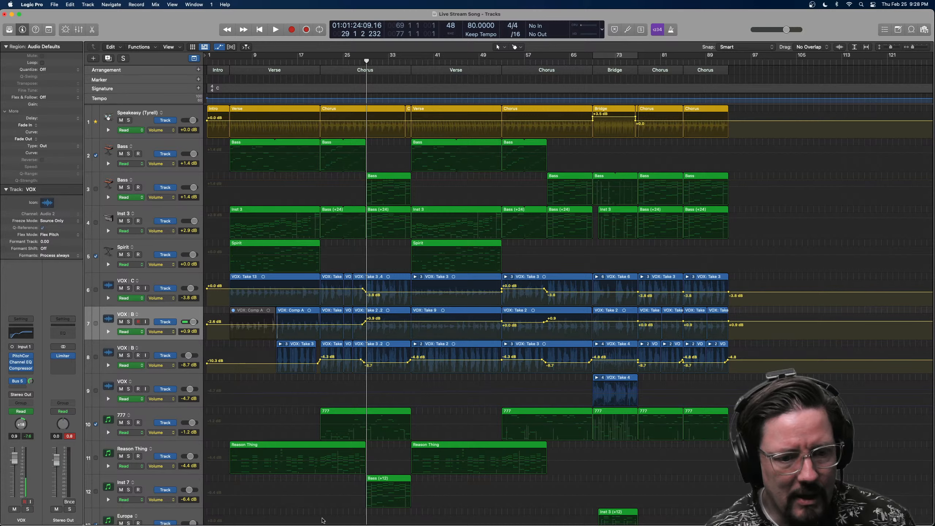
# Lower all instrument channels from Bass to Europa together in the mixer, excluding VOX, bringing Spirit to -4.8 dB, and hide the automation.
pyautogui.scroll(-3, 702, 419)
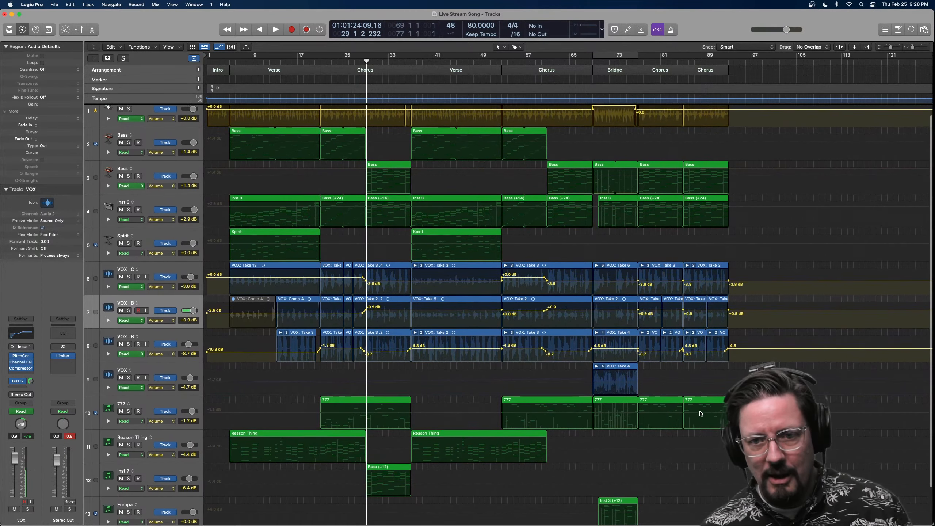
pyautogui.scroll(3, 703, 413)
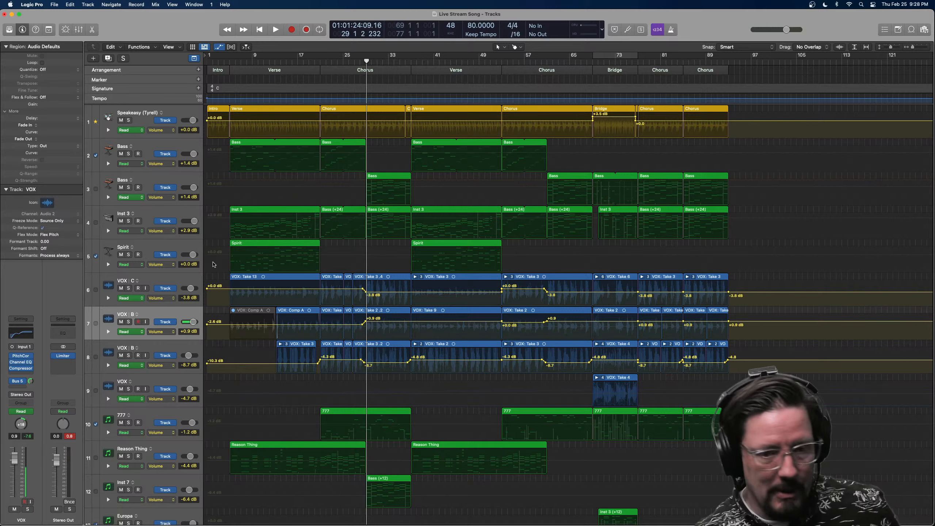
pyautogui.press('x')
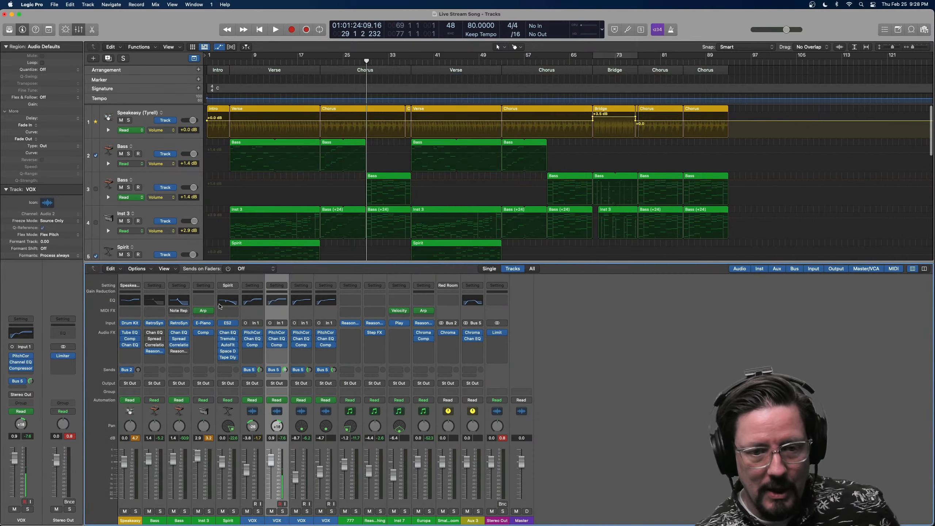
pyautogui.click(149, 521)
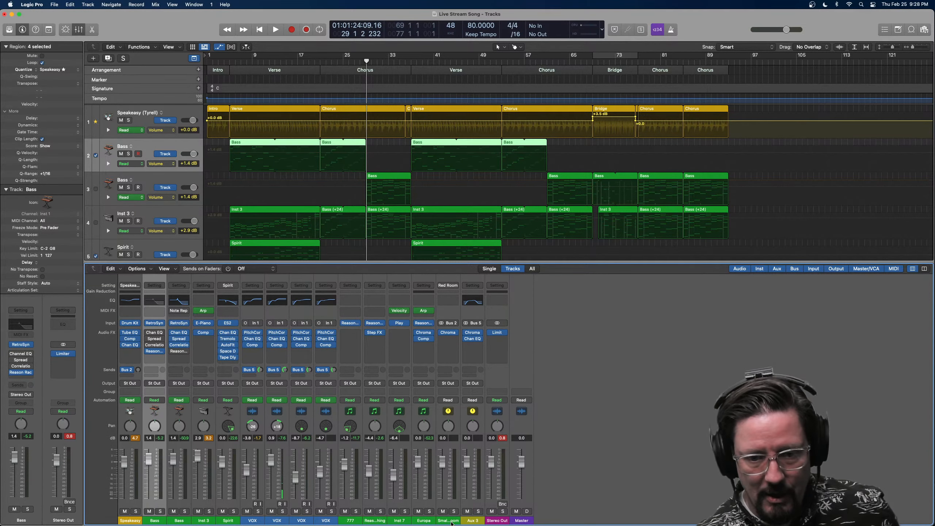
pyautogui.keyDown('shift'); pyautogui.click(423, 521); pyautogui.keyUp('shift')
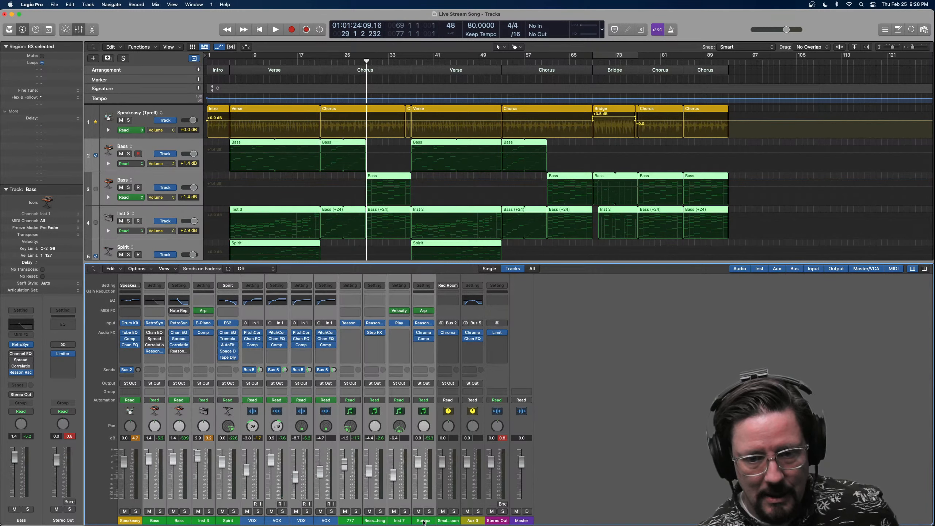
pyautogui.keyDown('super'); pyautogui.click(252, 520); pyautogui.keyUp('super')
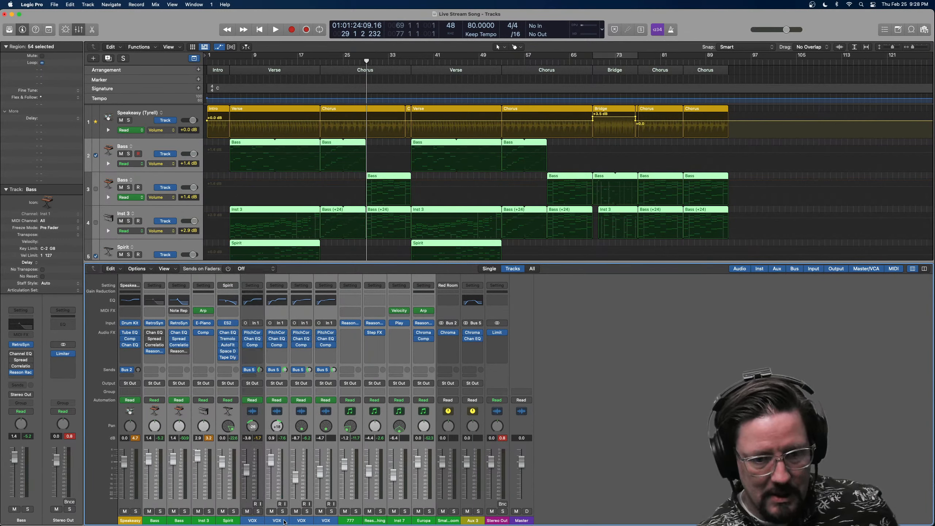
pyautogui.keyDown('super'); pyautogui.click(277, 520); pyautogui.keyUp('super')
pyautogui.keyDown('super'); pyautogui.click(301, 520); pyautogui.keyUp('super')
pyautogui.keyDown('super'); pyautogui.click(326, 521); pyautogui.keyUp('super')
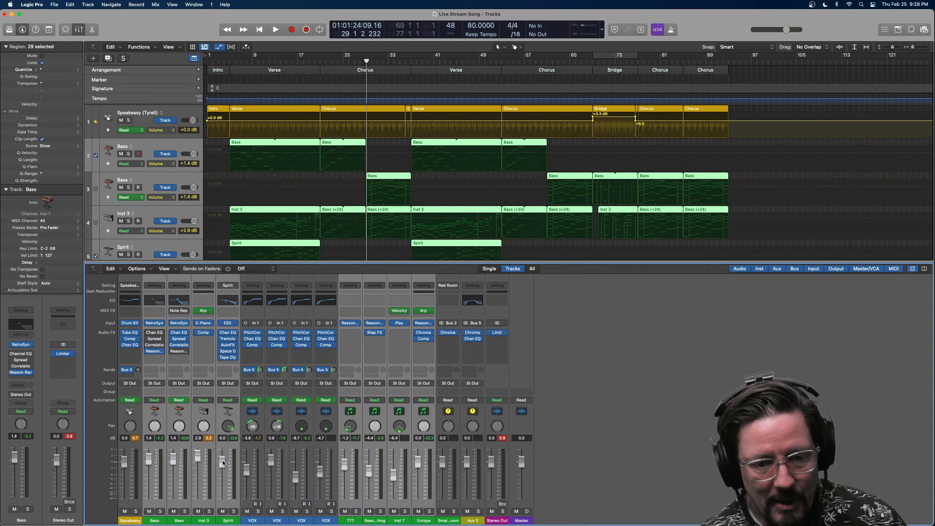
pyautogui.moveTo(223, 463); pyautogui.dragTo(223, 472)
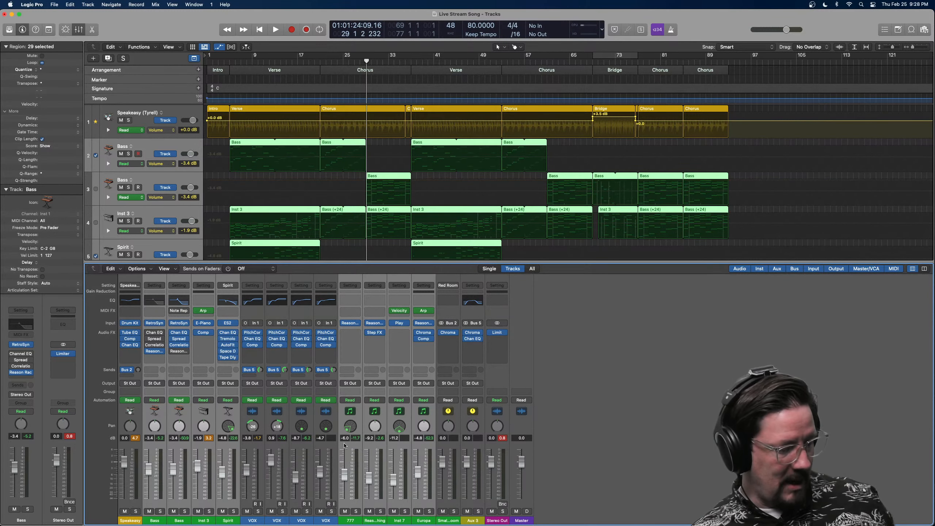
pyautogui.press('x')
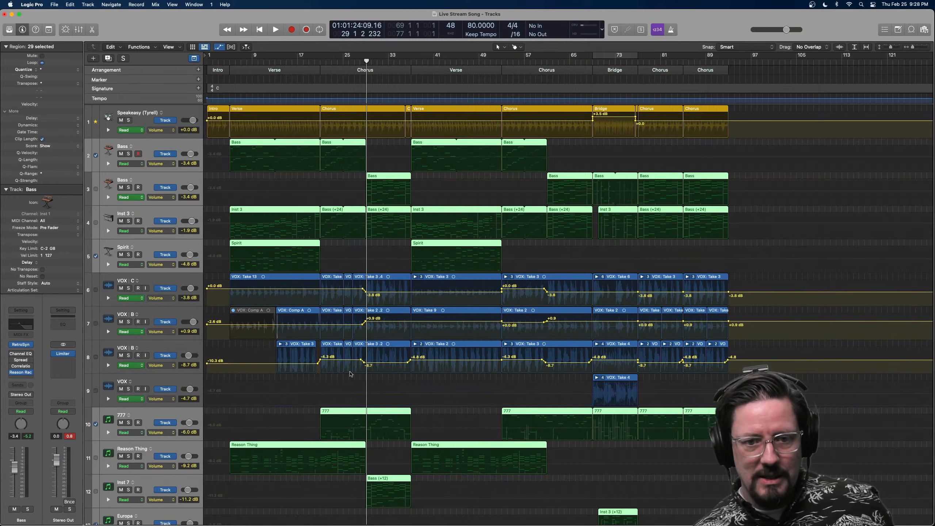
pyautogui.press('a')
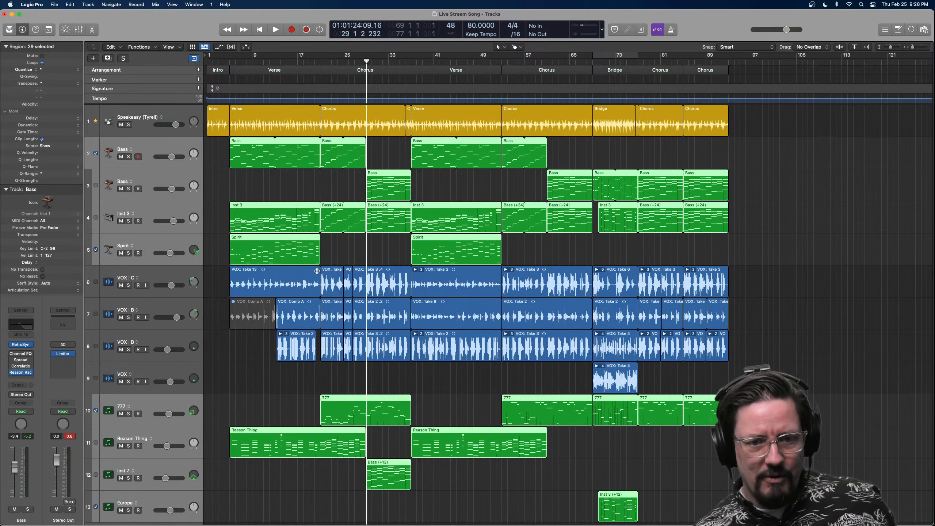
# Play the song from bar 4 into the first verse to check the balance, and stop playback.
pyautogui.moveTo(238, 63); pyautogui.dragTo(226, 65)
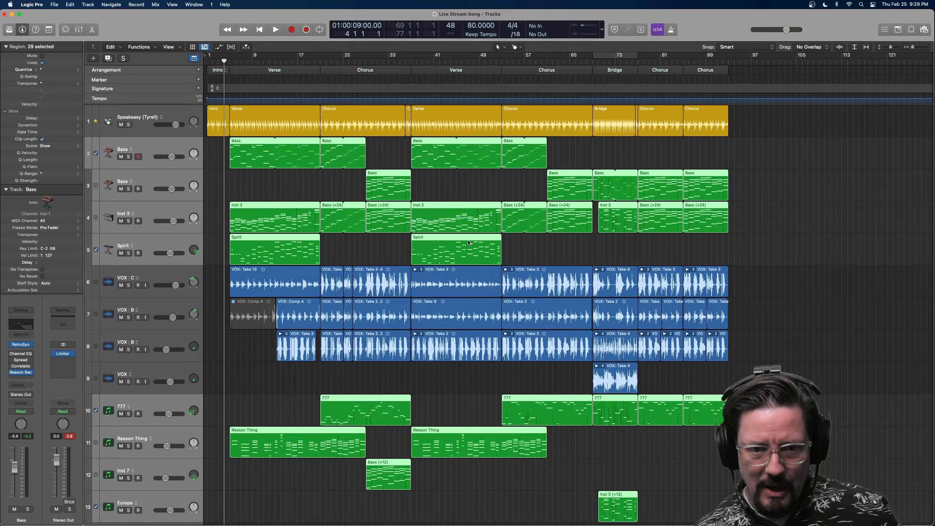
pyautogui.press('space')
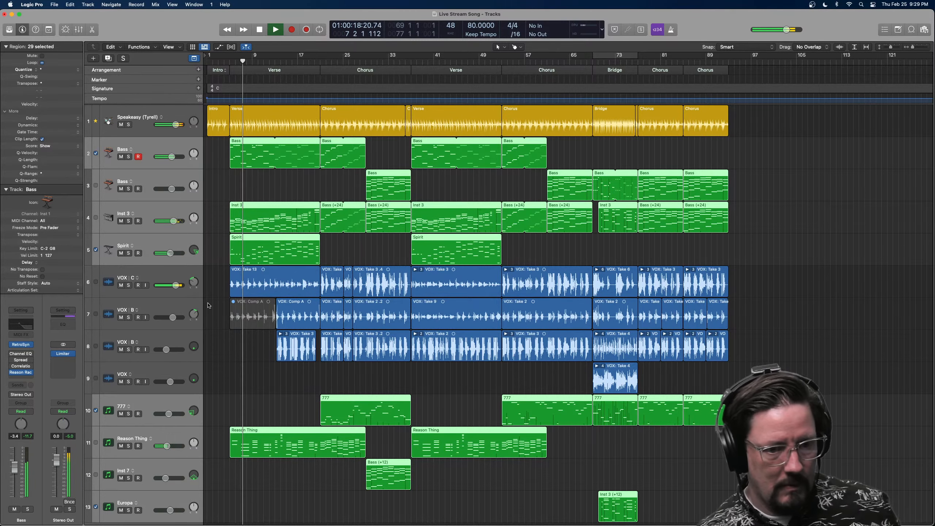
pyautogui.moveTo(64, 356)
pyautogui.press('space')
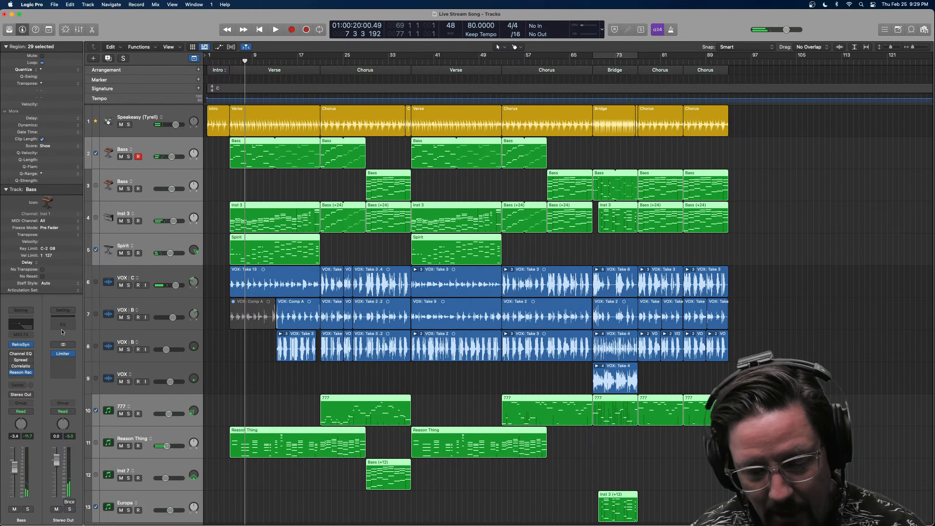
# Set the output level of the Stereo Out Limiter to -3.0 dB and close the plug-in.
pyautogui.click(64, 355)
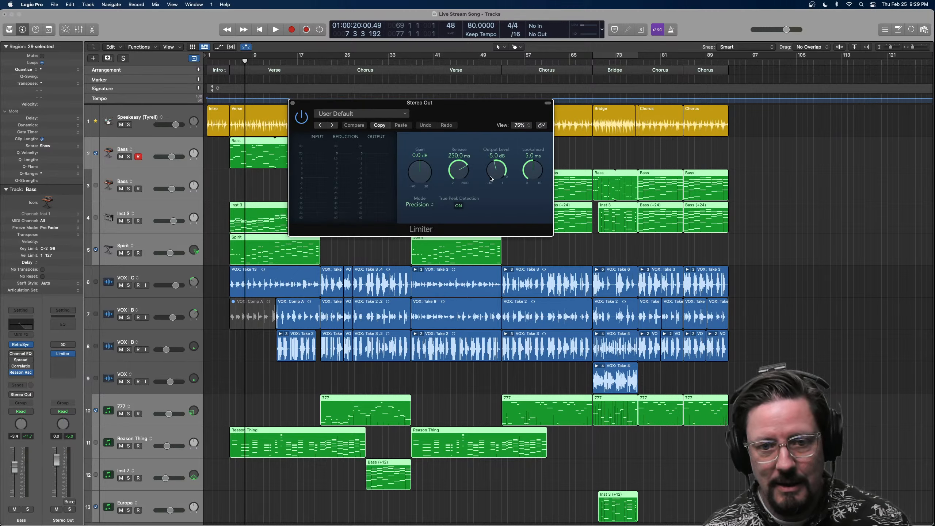
pyautogui.moveTo(493, 180); pyautogui.dragTo(495, 156)
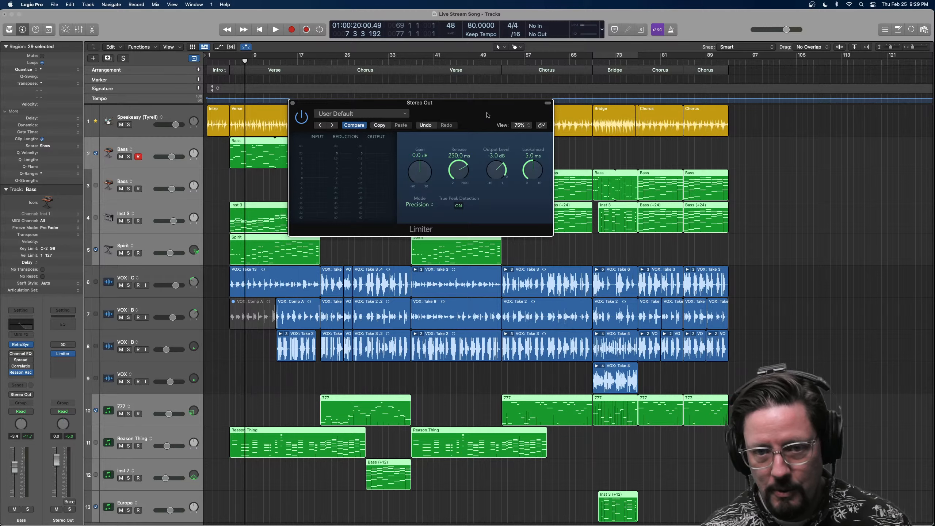
pyautogui.moveTo(481, 109); pyautogui.dragTo(780, 325)
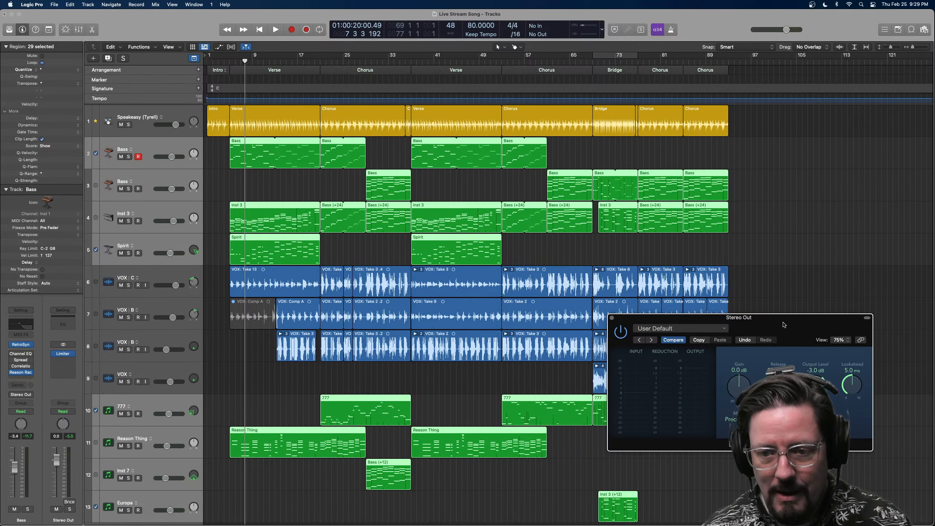
pyautogui.moveTo(793, 330); pyautogui.dragTo(794, 161)
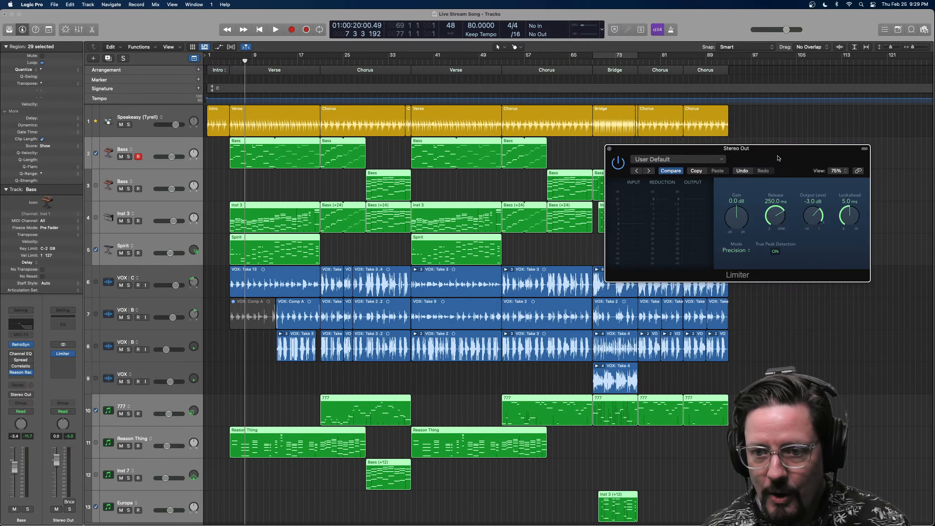
pyautogui.moveTo(777, 157); pyautogui.dragTo(784, 136)
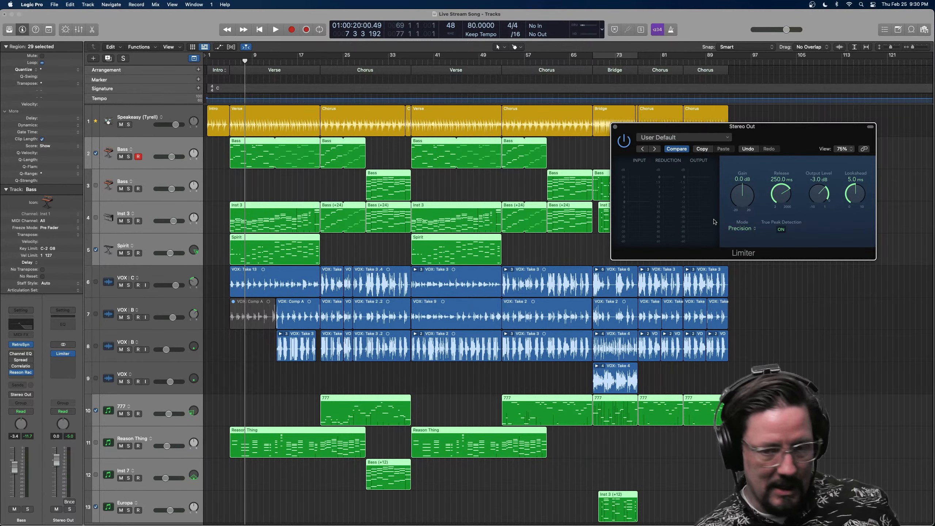
pyautogui.click(615, 126)
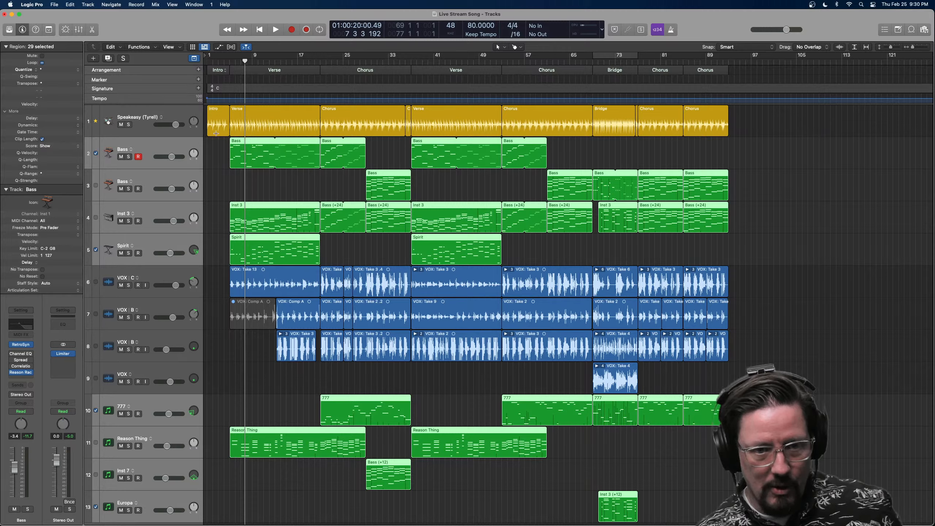
# Play the first verse from bar 5 to hear the new levels, selecting the VOX track directly below Spirit during playback.
pyautogui.moveTo(245, 62); pyautogui.dragTo(230, 63)
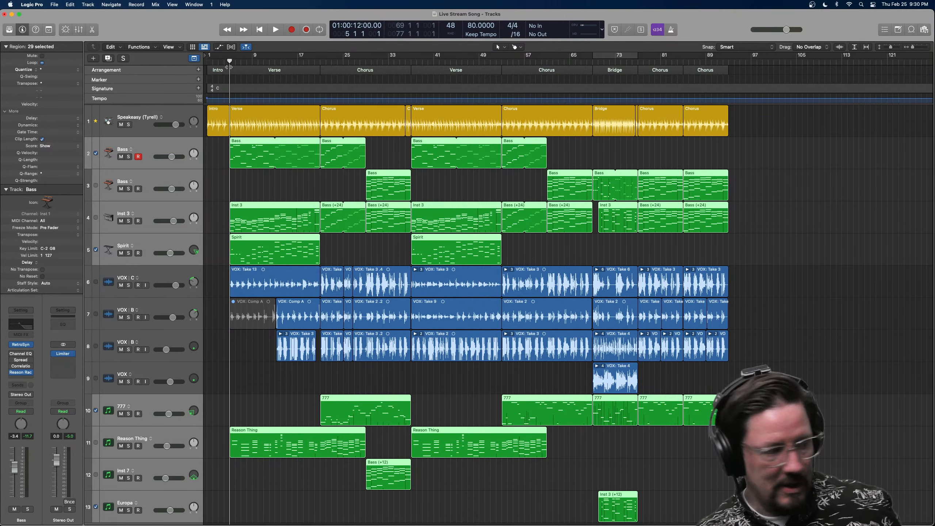
pyautogui.press('space')
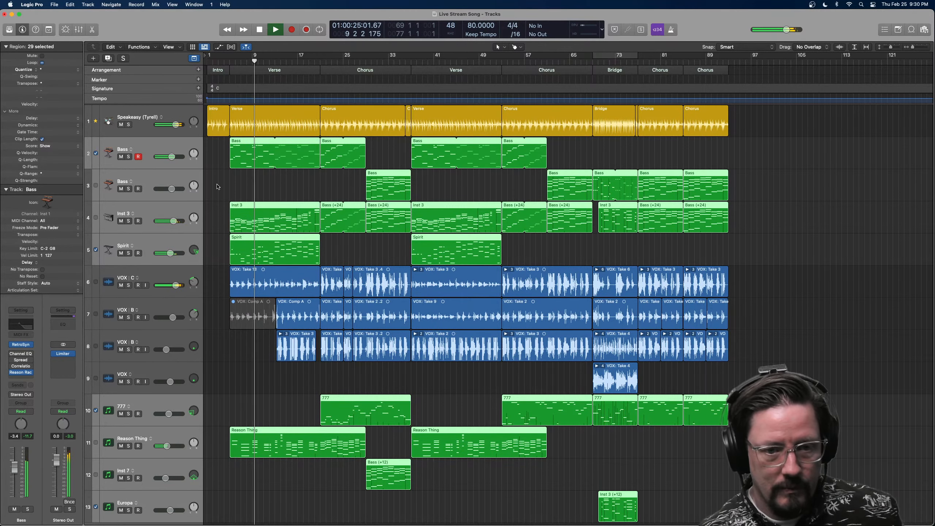
pyautogui.click(158, 273)
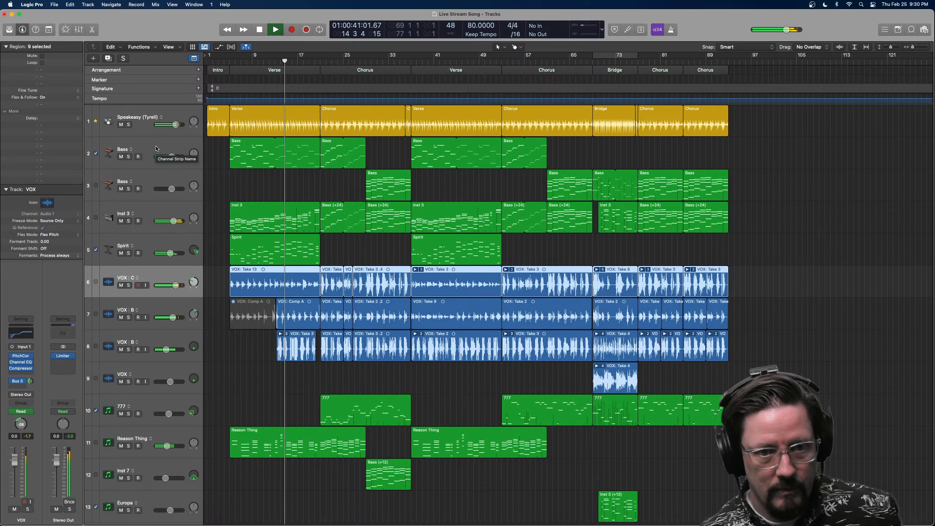
pyautogui.press('space')
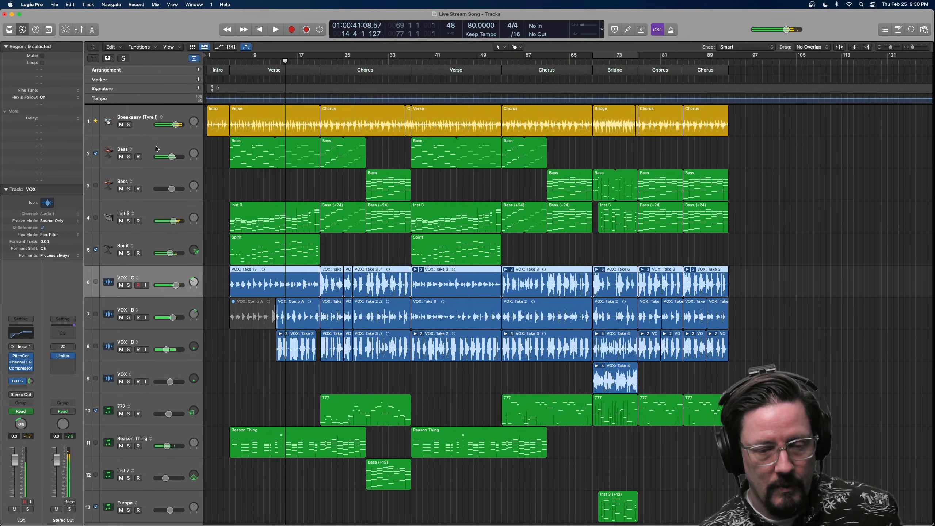
# Replace the Speakeasy drum kit on the Tyrell drummer track with the Speakeasy+ producer kit.
pyautogui.click(170, 110)
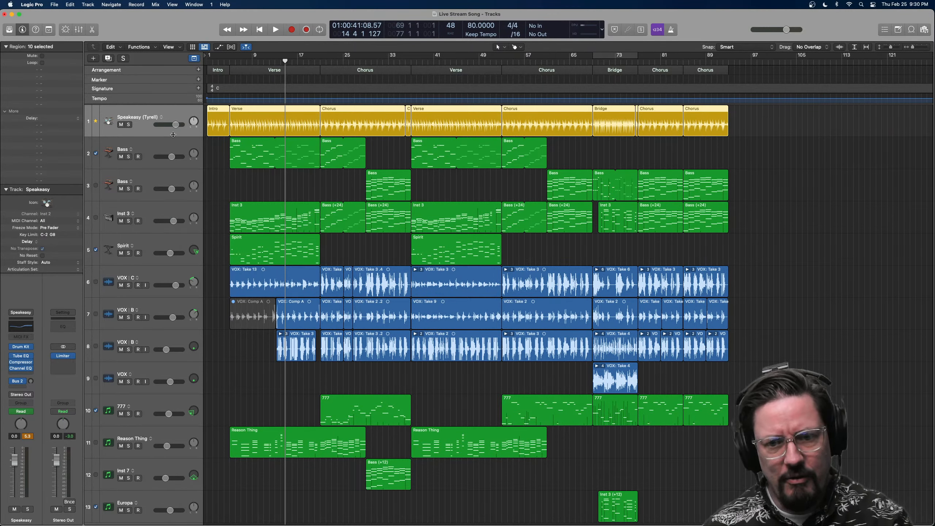
pyautogui.click(7, 31)
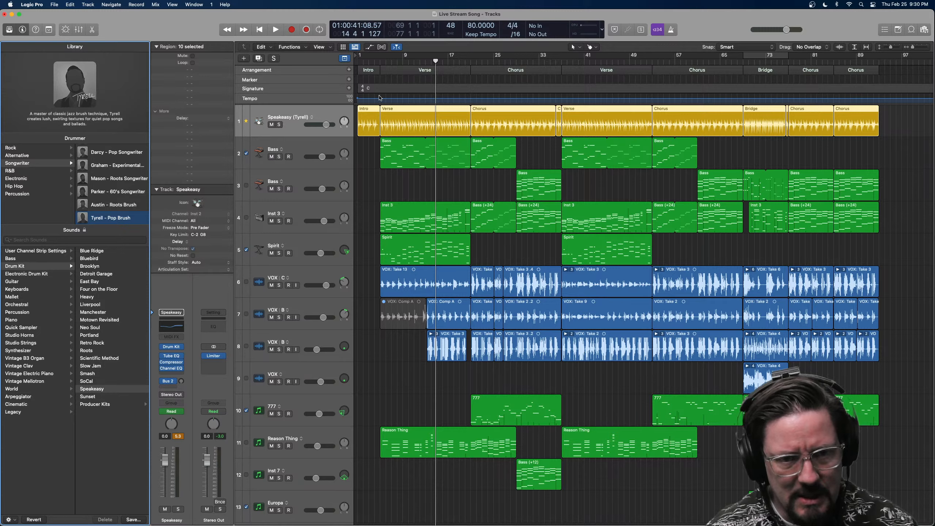
pyautogui.click(108, 405)
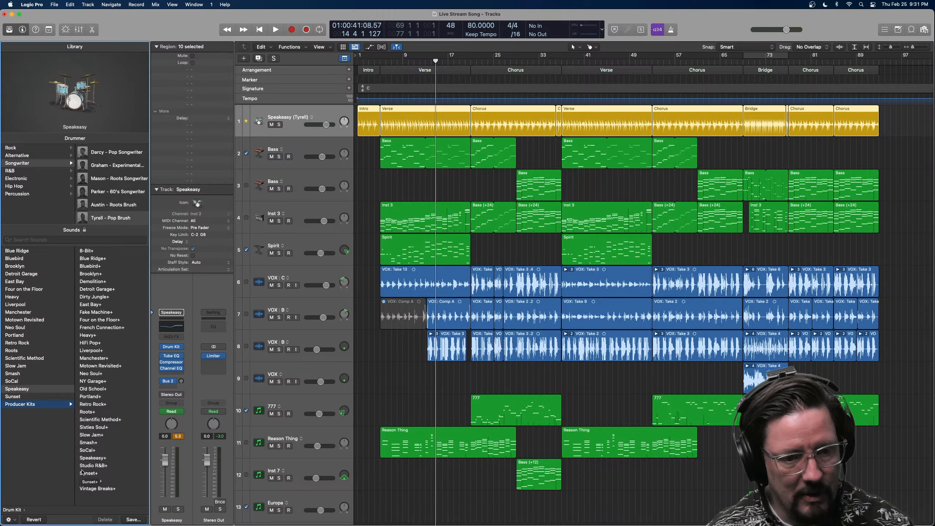
pyautogui.click(92, 461)
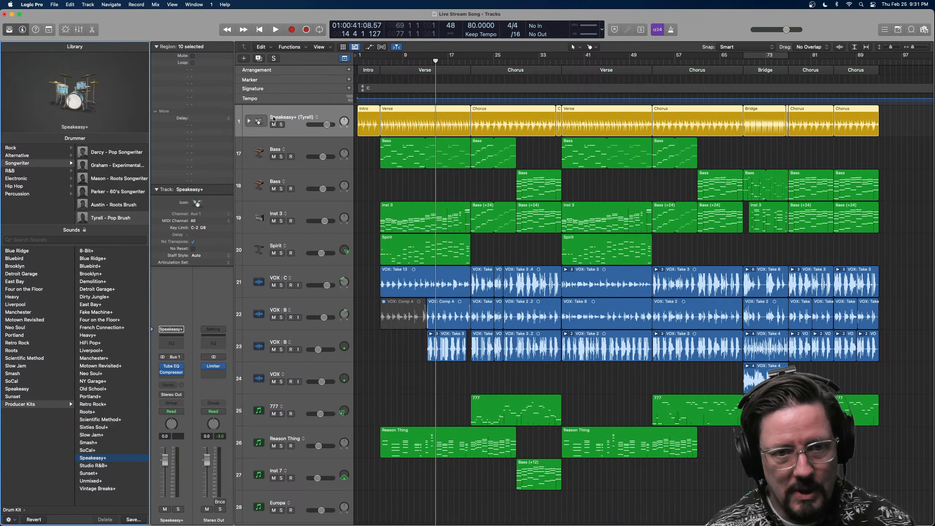
# Expand the Speakeasy+ track stack to show its individual drum tracks and display their channels in the mixer.
pyautogui.click(249, 121)
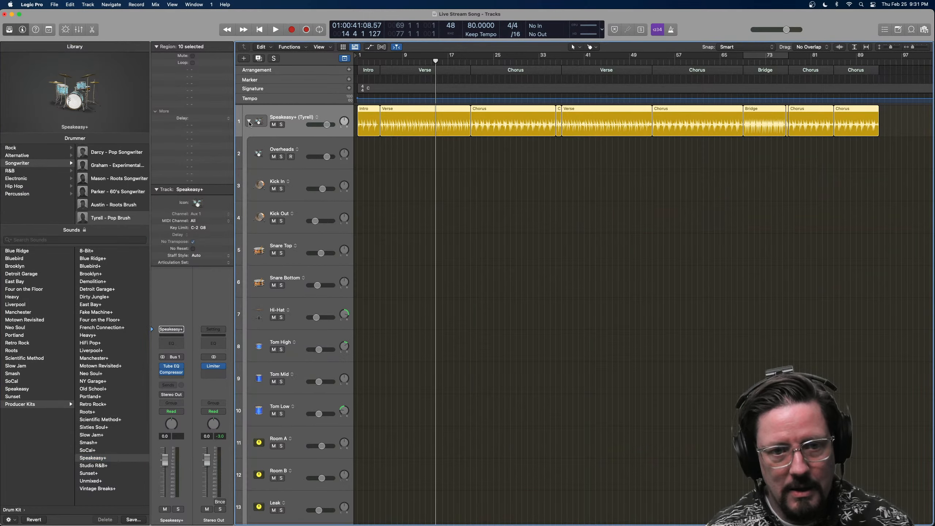
pyautogui.scroll(-10, 423, 237)
pyautogui.scroll(7, 438, 238)
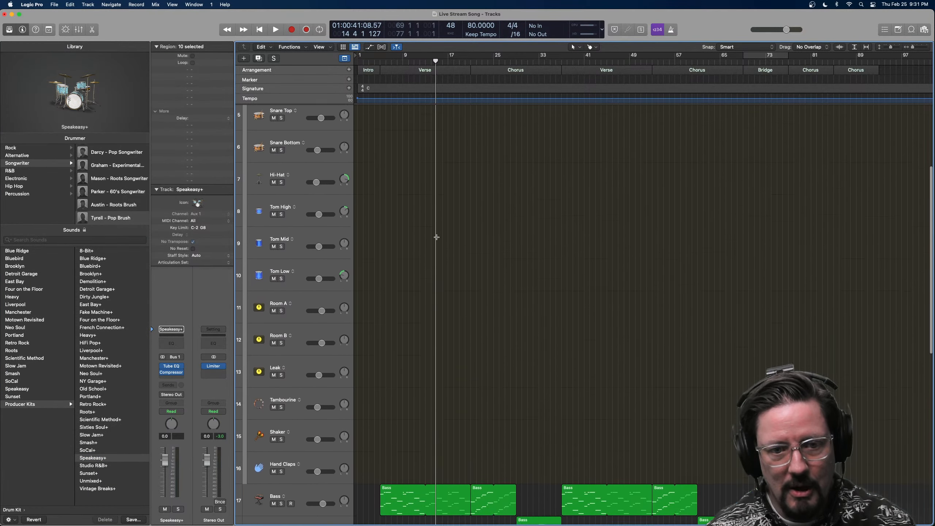
pyautogui.press('x')
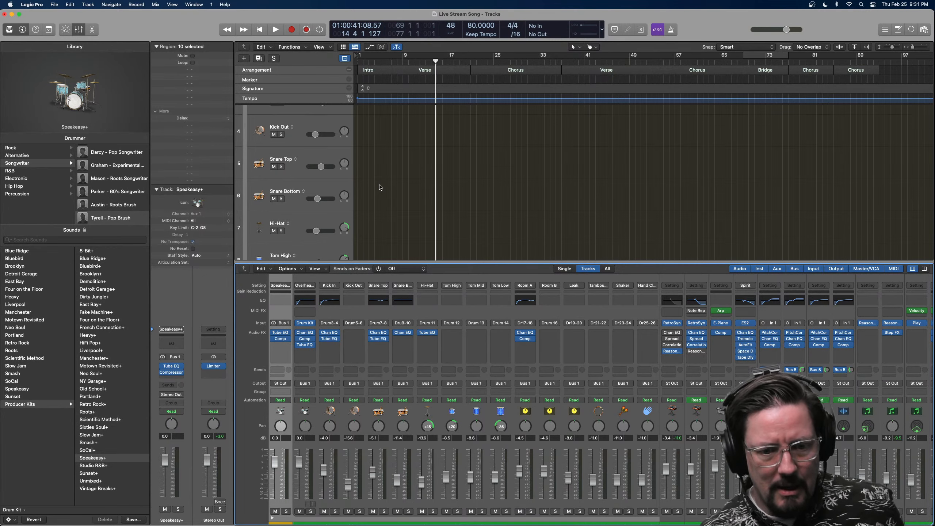
pyautogui.scroll(5, 328, 158)
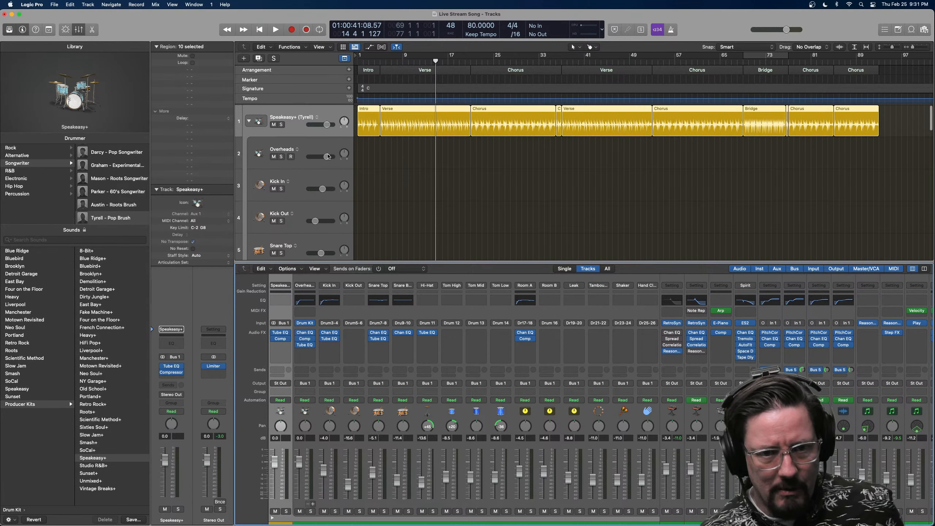
# Raise the Q of the low-cut band in the Kick In track's Channel EQ and close the EQ.
pyautogui.click(319, 178)
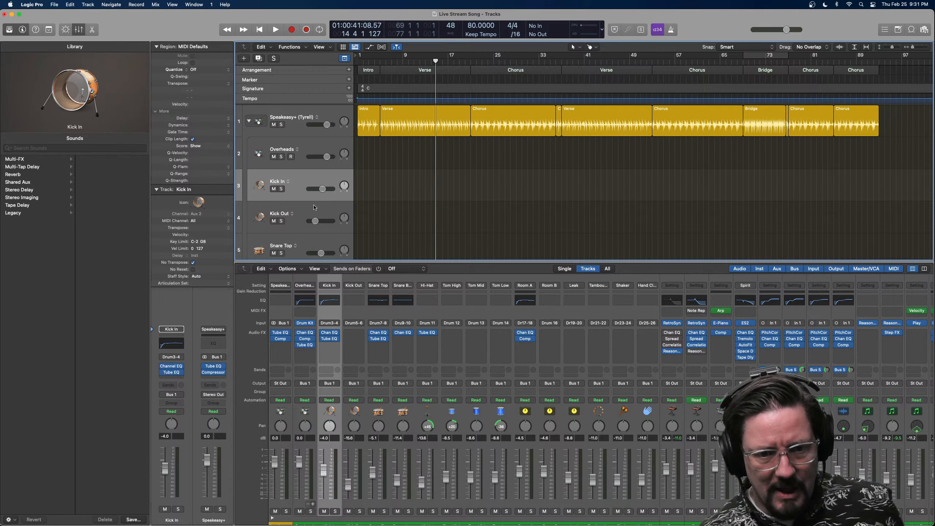
pyautogui.click(323, 301)
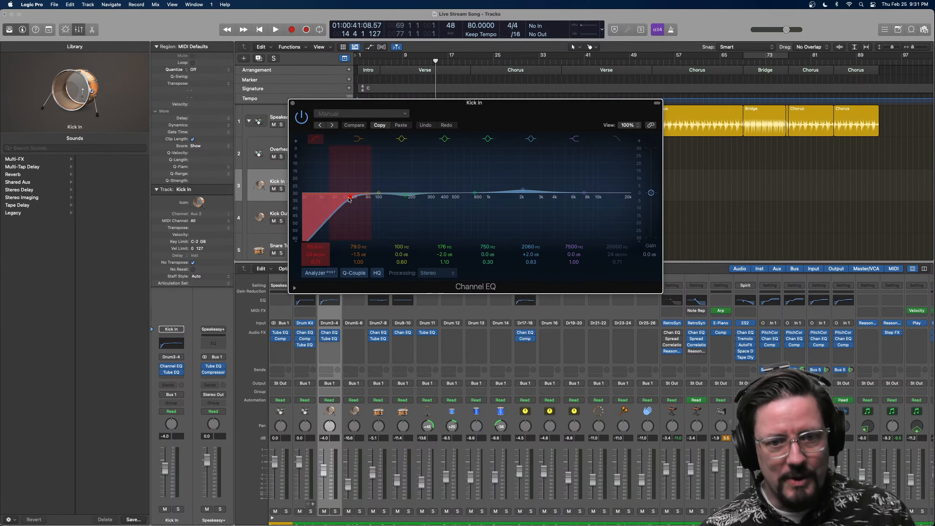
pyautogui.moveTo(350, 199)
pyautogui.mouseDown()
pyautogui.moveTo(337, 193)
pyautogui.moveTo(348, 191)
pyautogui.mouseUp()
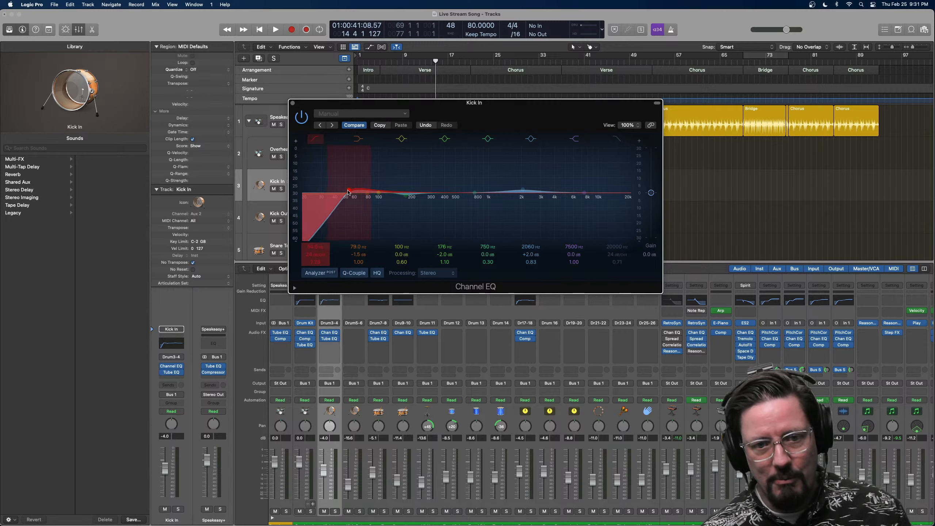
pyautogui.click(293, 103)
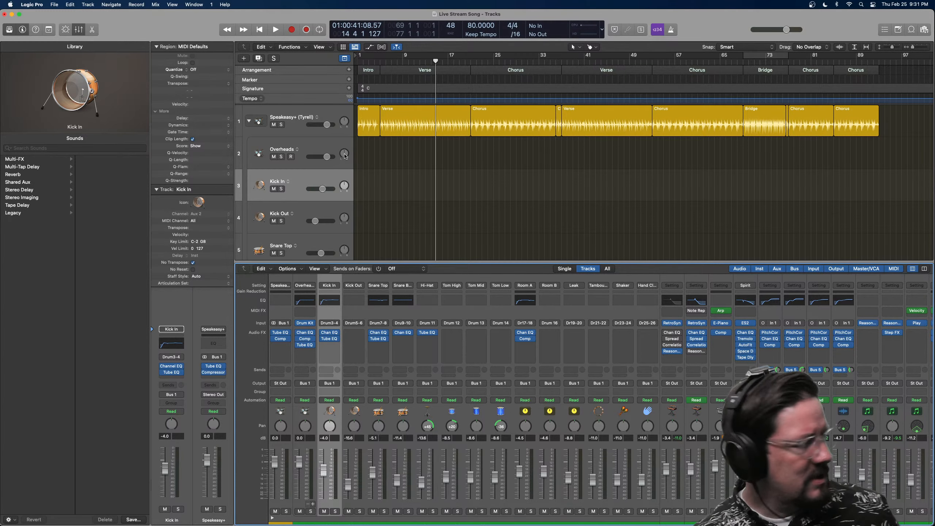
# Insert the stereo Nx Ocean Way Nashville plug-in after the Limiter on the Stereo Out channel and shift its window aside.
pyautogui.hscroll(6, 588, 311)
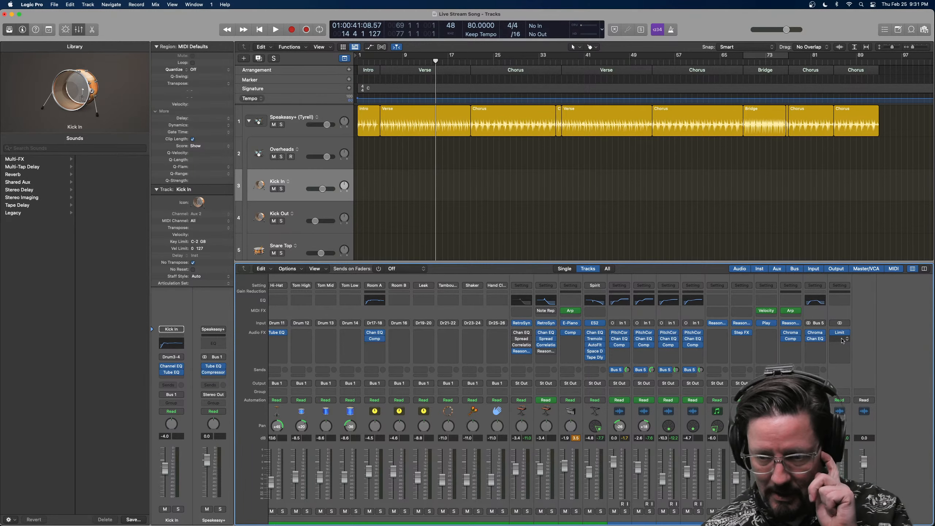
pyautogui.click(843, 339)
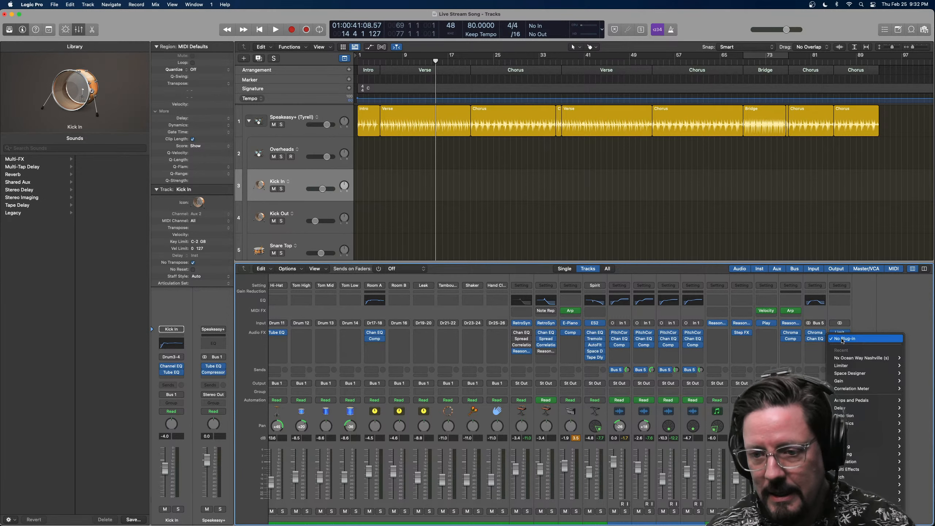
pyautogui.moveTo(842, 359)
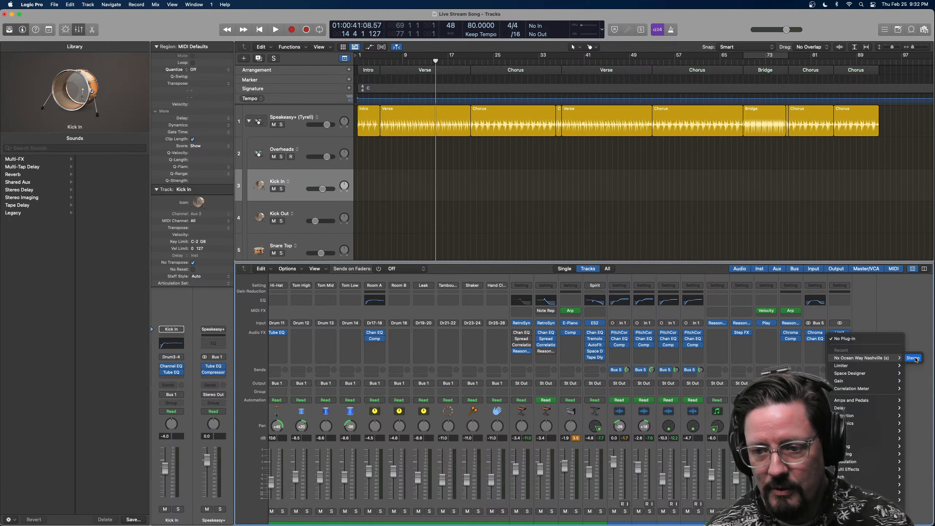
pyautogui.click(913, 358)
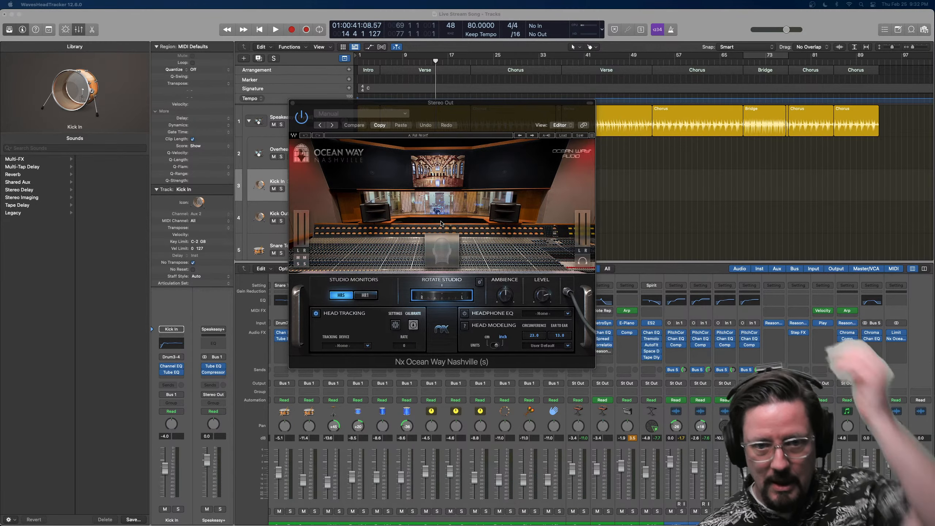
pyautogui.moveTo(449, 112); pyautogui.dragTo(524, 119)
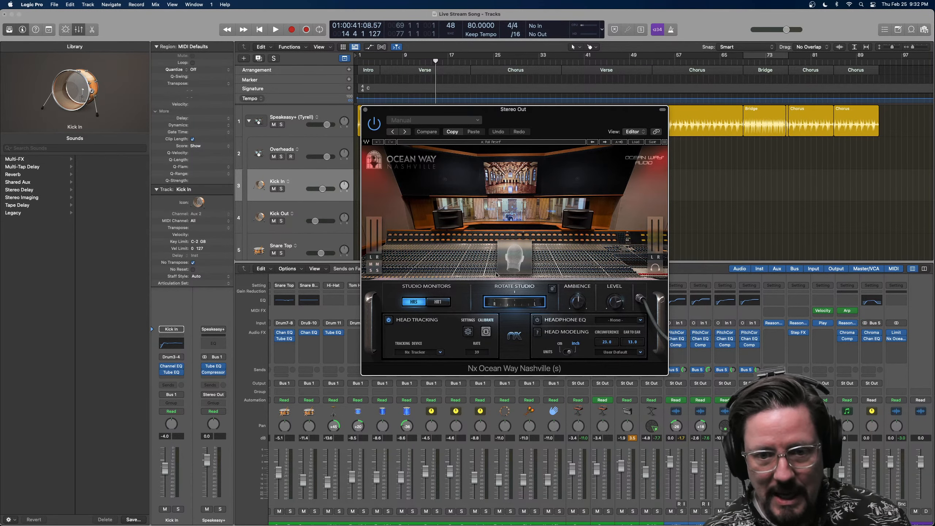
# Check the Nx Tracker connection in the Waves head tracker settings, return to Logic Pro and calibrate the plug-in's head tracking.
pyautogui.click(468, 332)
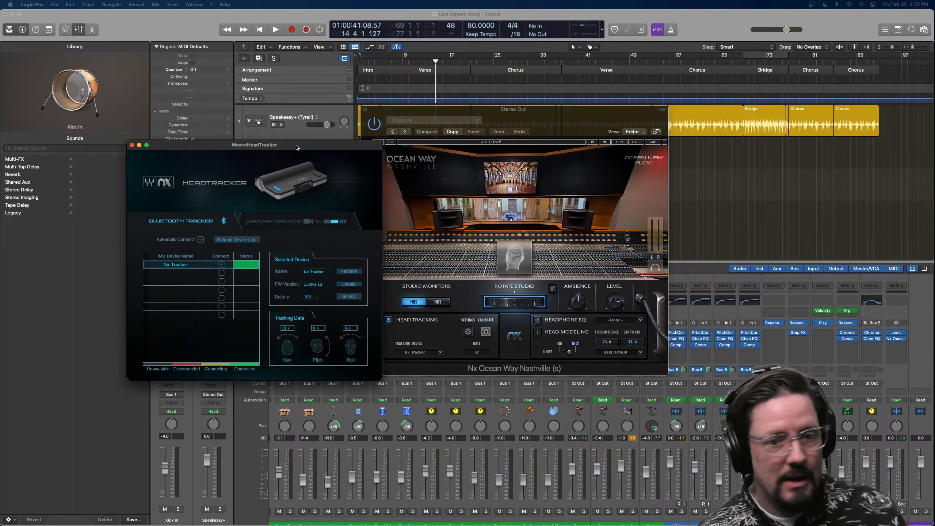
pyautogui.moveTo(296, 130); pyautogui.dragTo(222, 96)
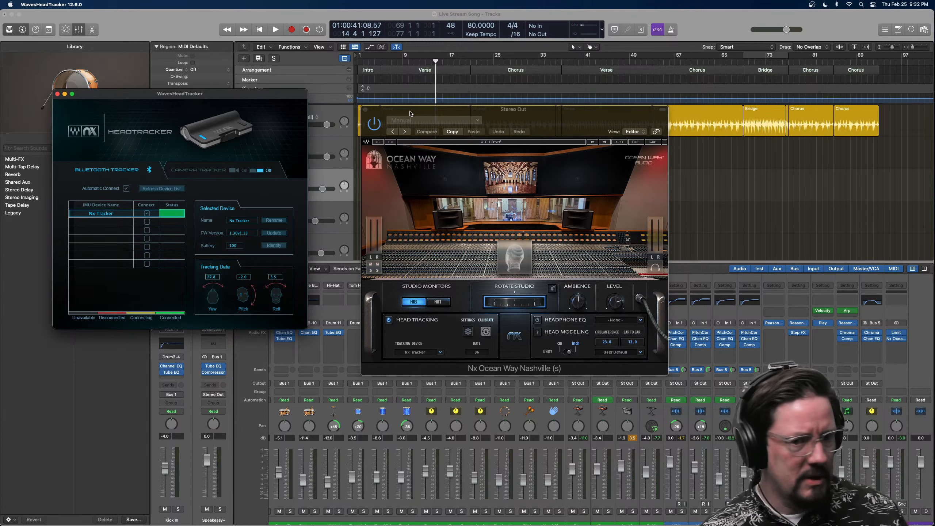
pyautogui.click(410, 114)
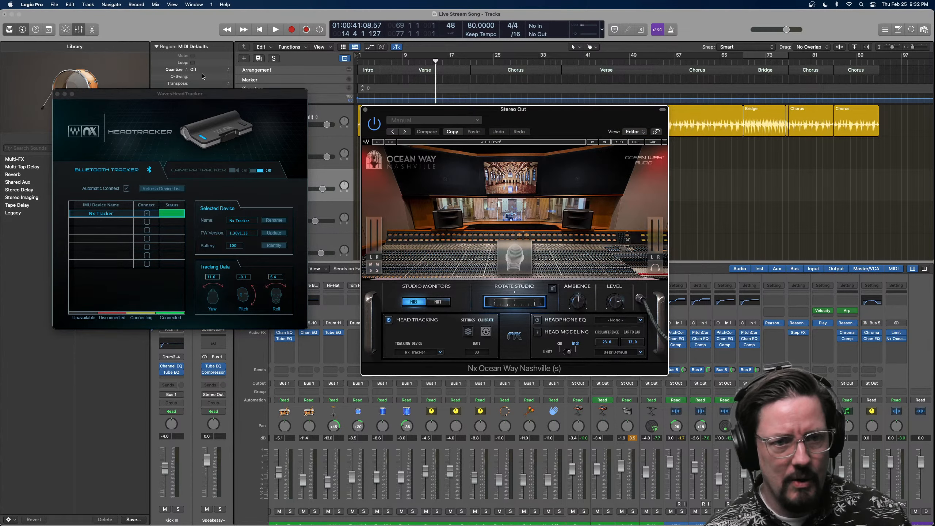
pyautogui.click(202, 77)
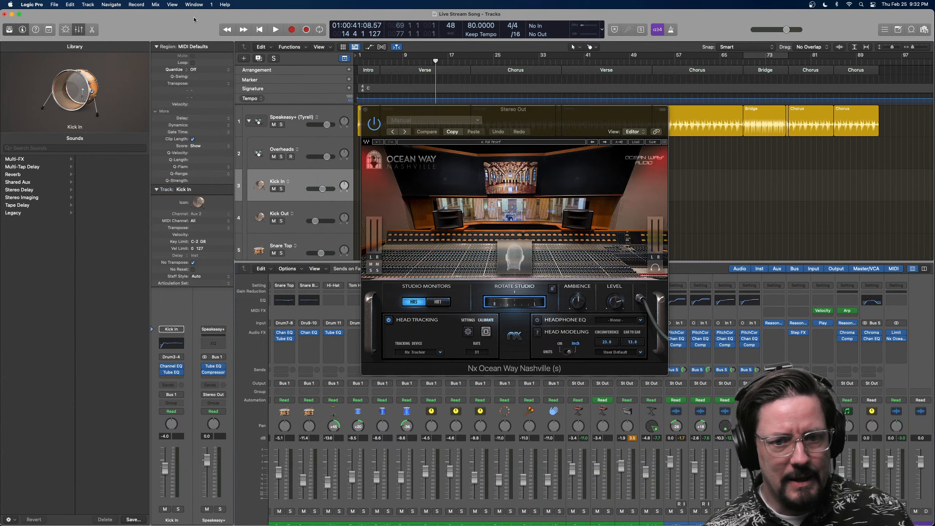
pyautogui.click(486, 331)
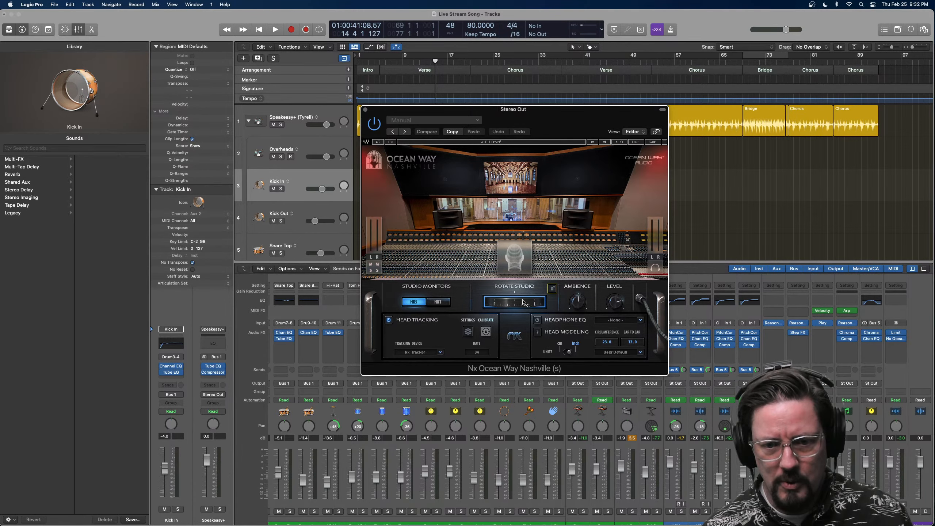
# Play part of the verse through the Ocean Way Nashville room simulation, stop playback and close the plug-in window.
pyautogui.moveTo(568, 122); pyautogui.dragTo(765, 227)
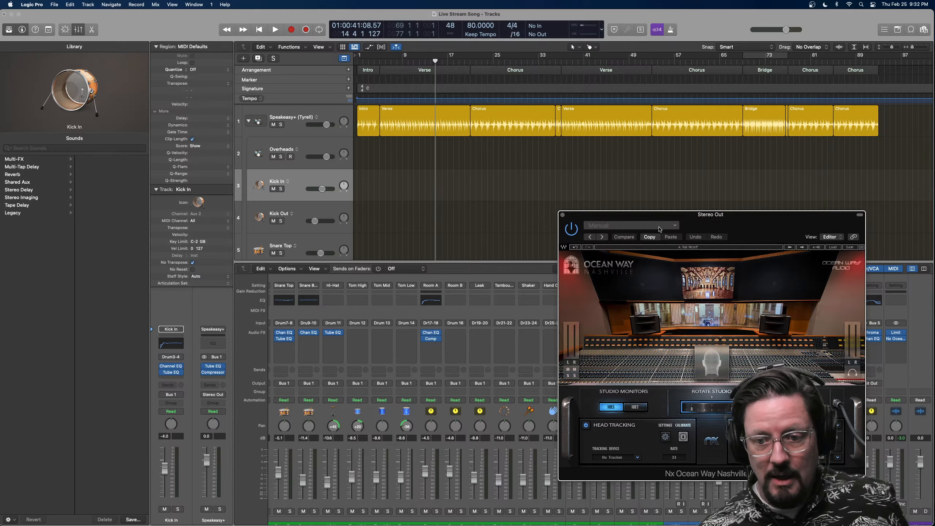
pyautogui.press('space')
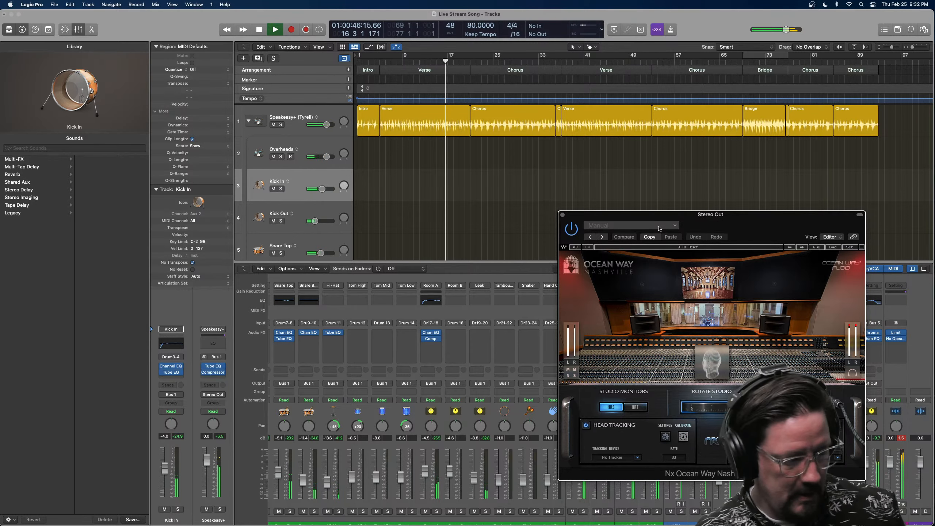
pyautogui.press('space')
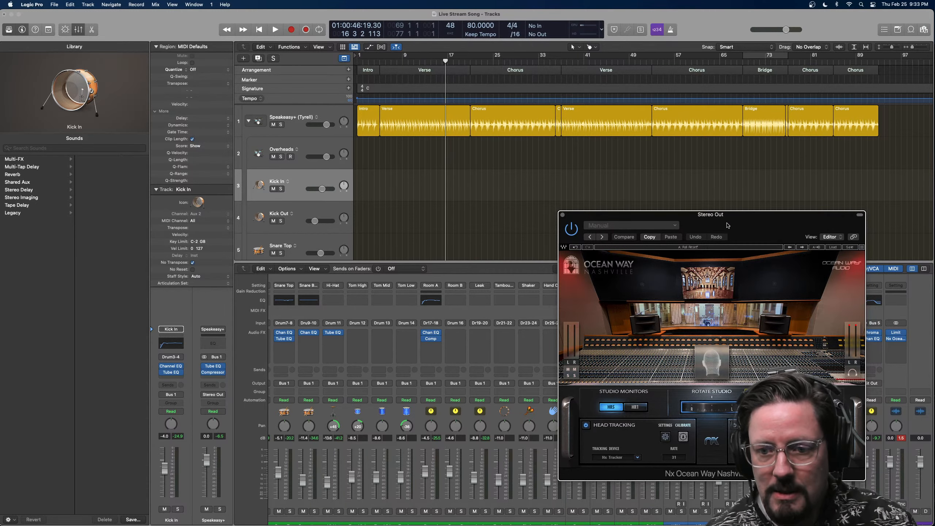
pyautogui.moveTo(725, 226); pyautogui.dragTo(756, 233)
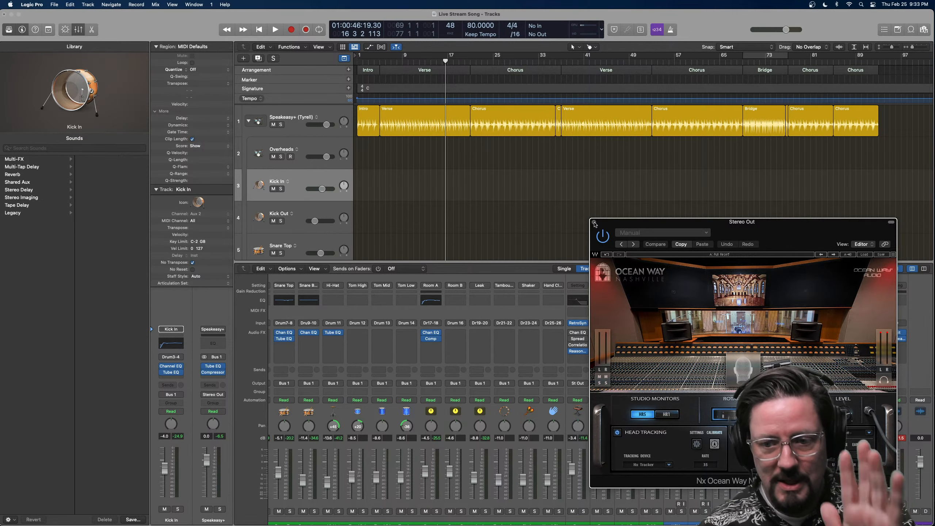
pyautogui.click(595, 223)
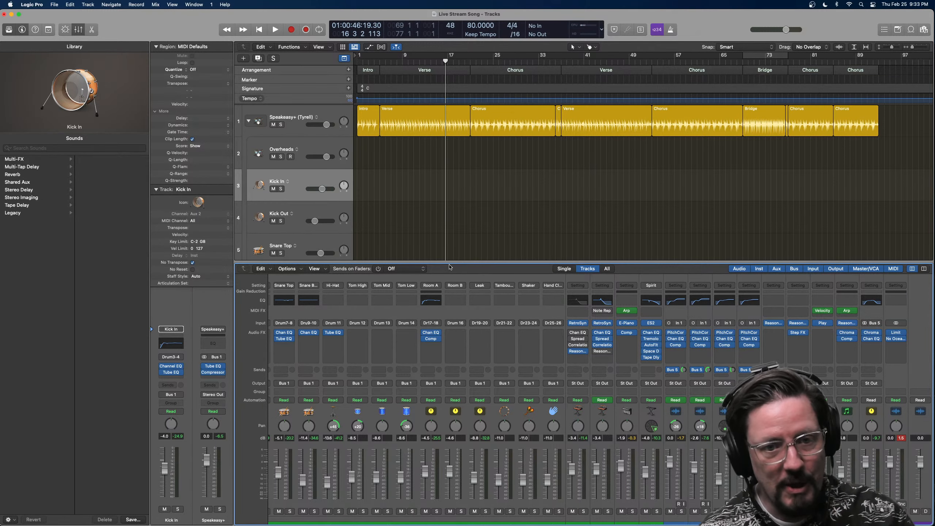
# Shrink the mixer to give the track list more height and solo the Kick In and Kick Out tracks.
pyautogui.moveTo(448, 261); pyautogui.dragTo(440, 376)
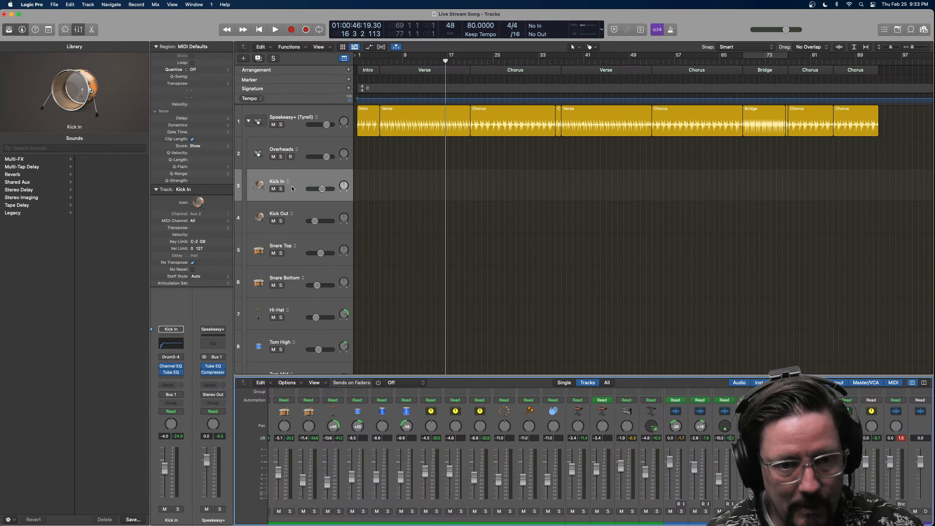
pyautogui.click(280, 189)
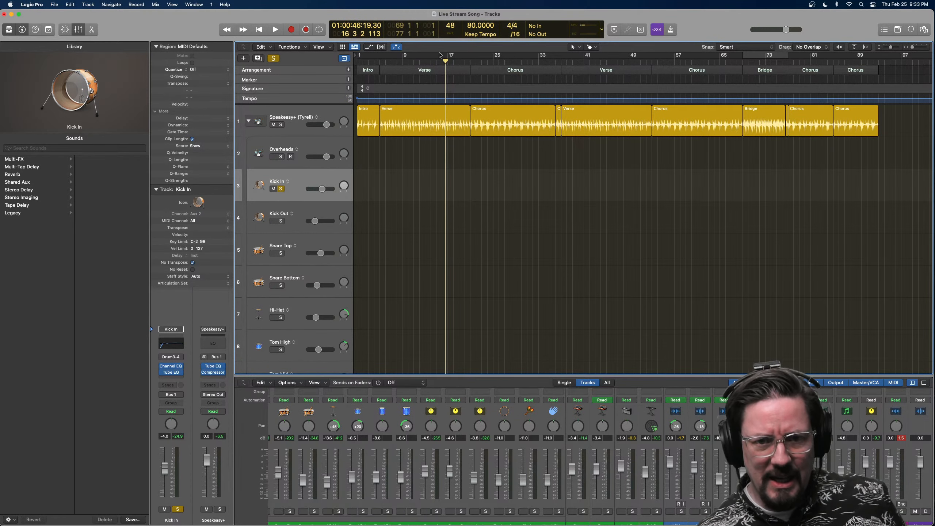
pyautogui.click(282, 220)
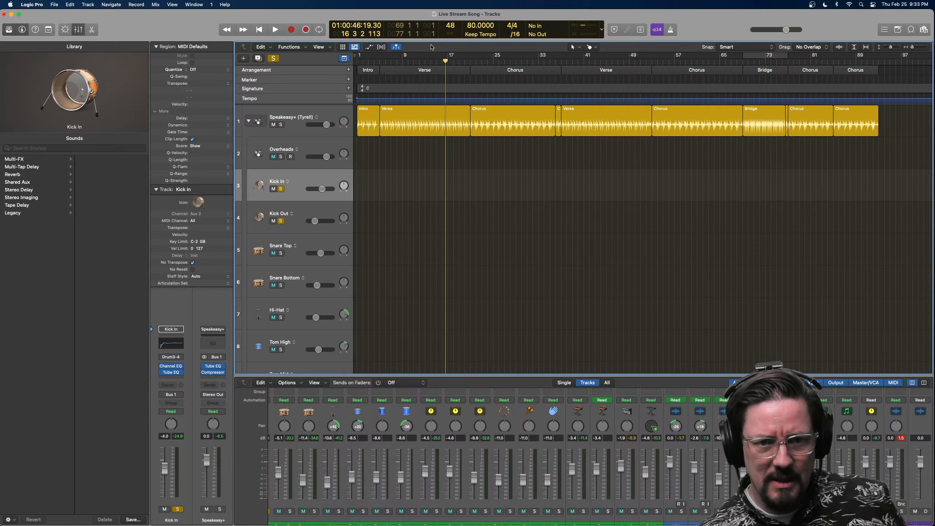
# While playing the first verse from bar 5, raise Kick In to 3.7 dB and Kick Out to -4.4 dB.
pyautogui.click(381, 62)
pyautogui.press('space')
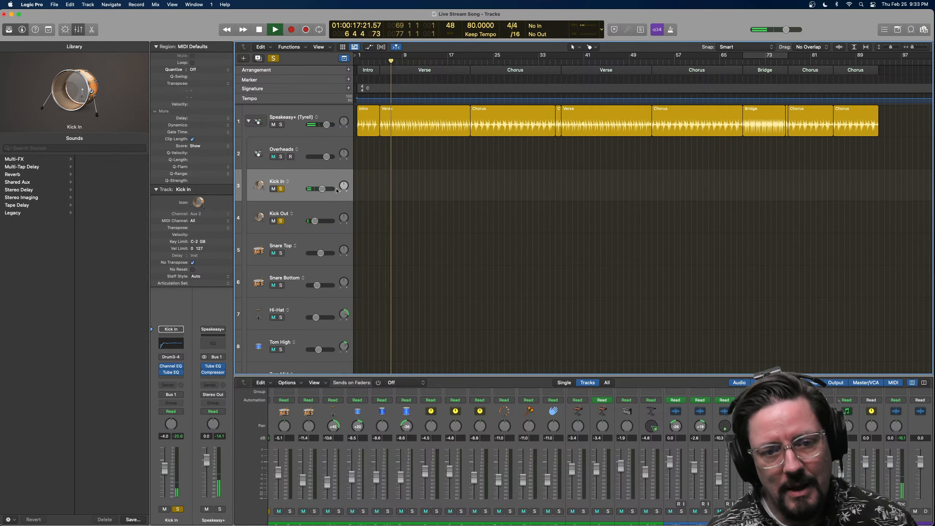
pyautogui.moveTo(321, 190); pyautogui.dragTo(342, 224)
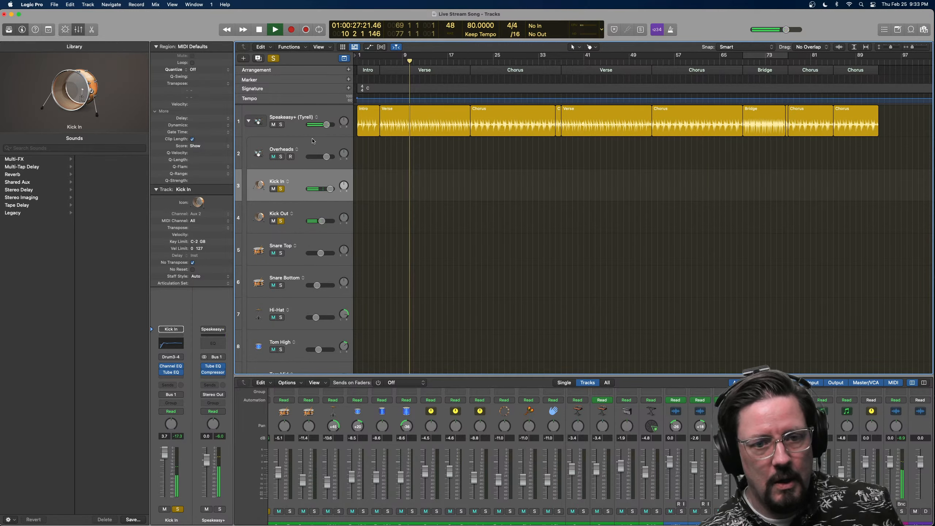
pyautogui.press('space')
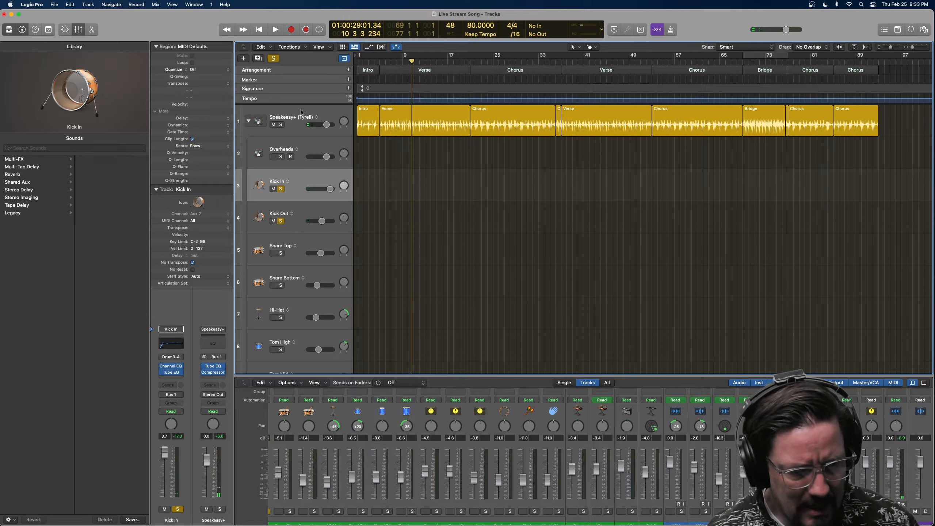
# Open Drum Kit Designer from the Overheads track and set the kick drum's Gain to +2 dB.
pyautogui.click(303, 143)
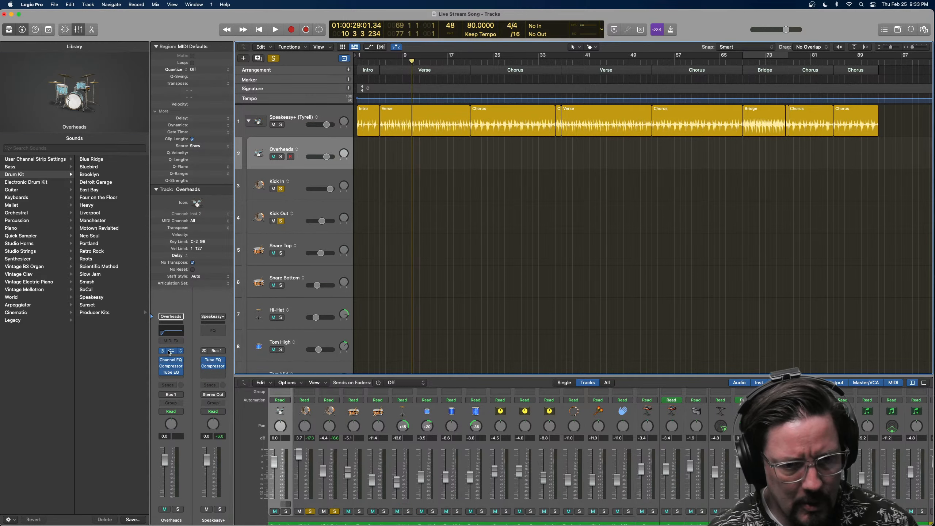
pyautogui.click(171, 351)
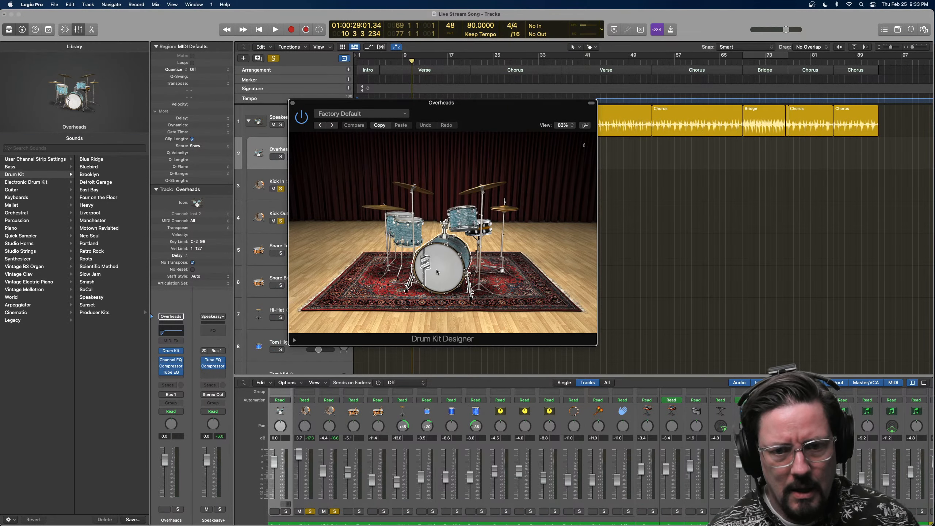
pyautogui.click(452, 262)
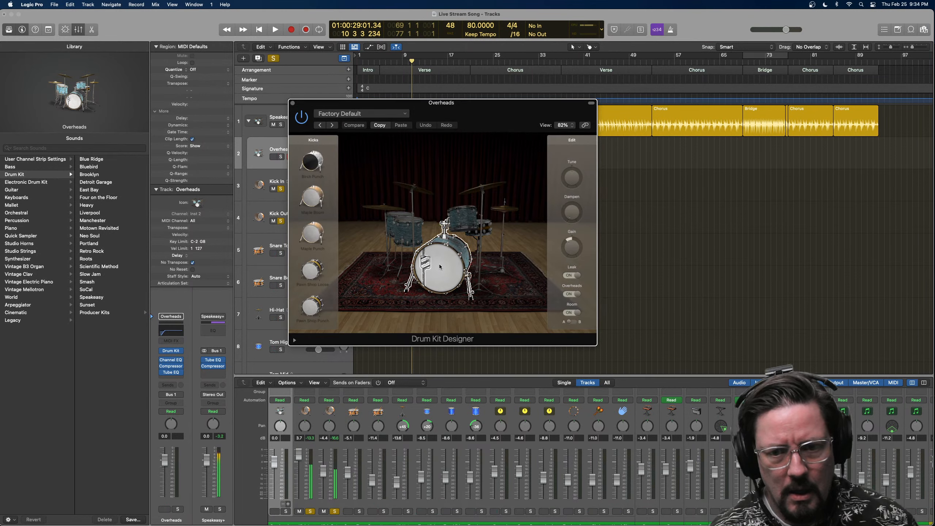
pyautogui.moveTo(560, 255); pyautogui.dragTo(568, 240)
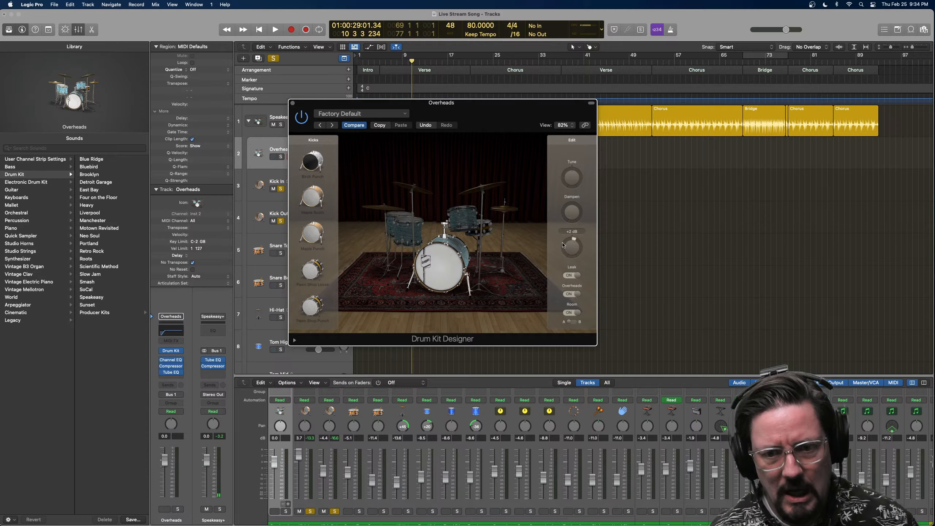
# Lower the kick drum's Tune to about -167 cents, raise its Dampen during playback, and close Drum Kit Designer.
pyautogui.moveTo(570, 178)
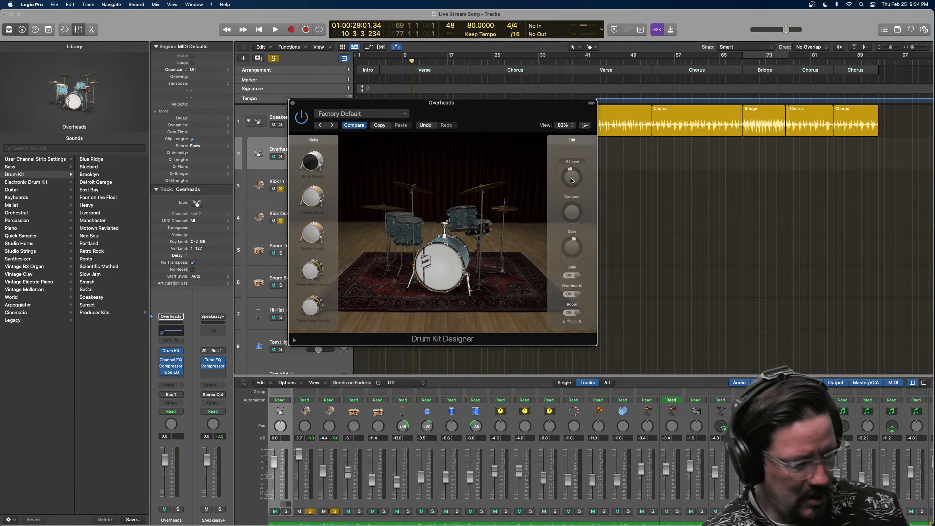
pyautogui.press('space')
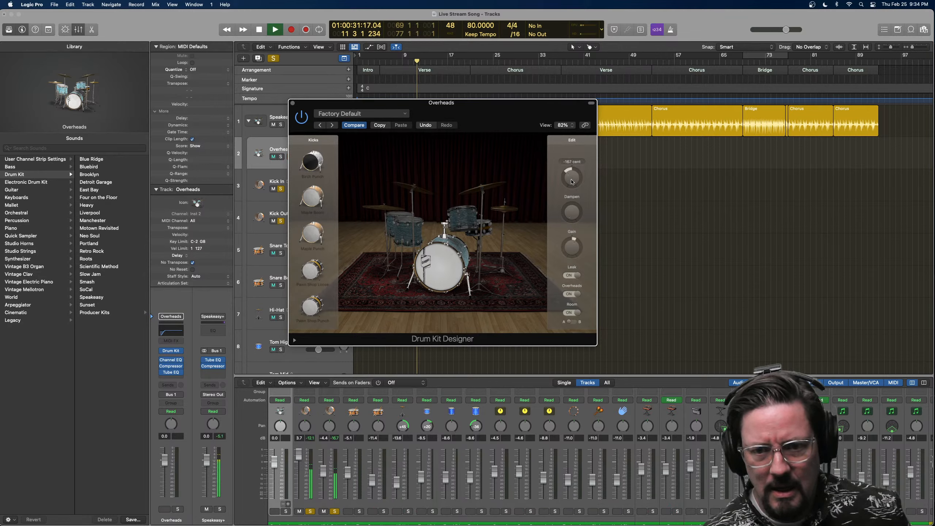
pyautogui.moveTo(572, 209)
pyautogui.moveTo(572, 209); pyautogui.dragTo(569, 178)
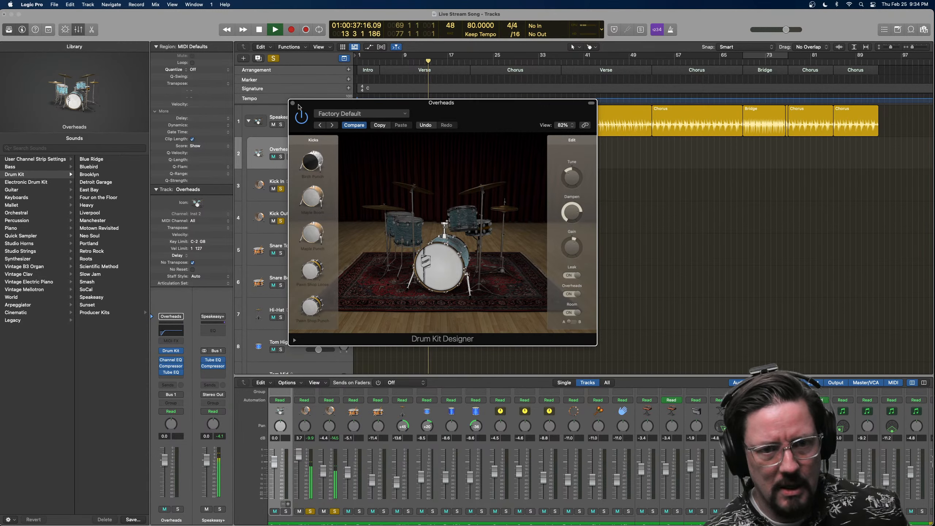
pyautogui.click(292, 103)
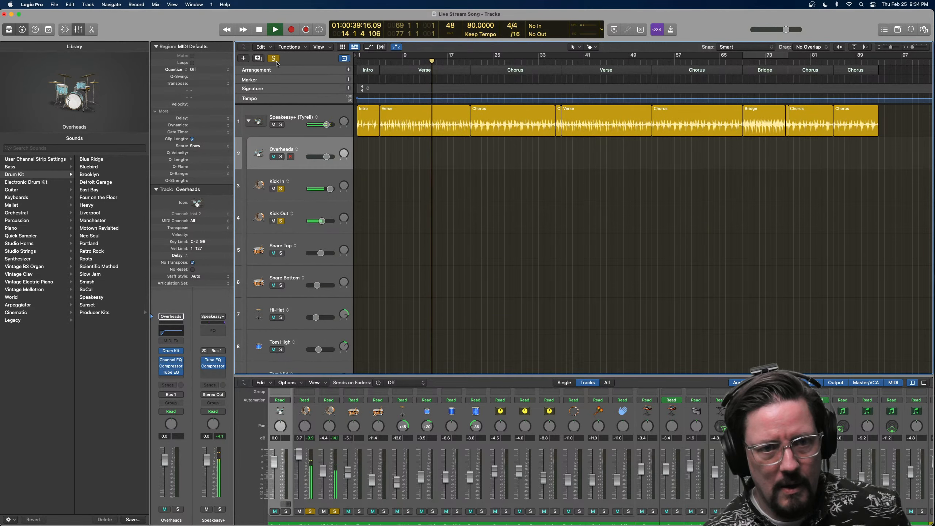
# Add the upper Bass track and Inst 3 to the soloed kicks to hear them together, and stop playback.
pyautogui.scroll(-12, 295, 236)
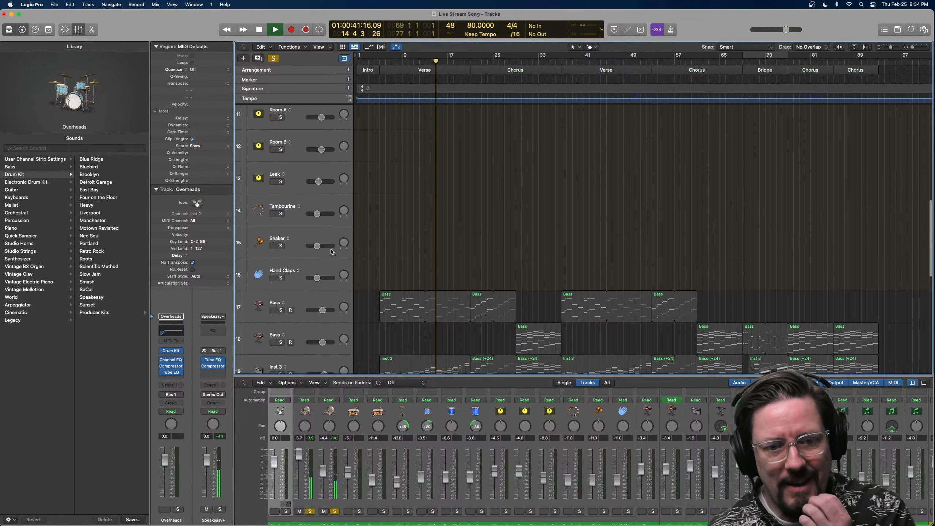
pyautogui.click(281, 263)
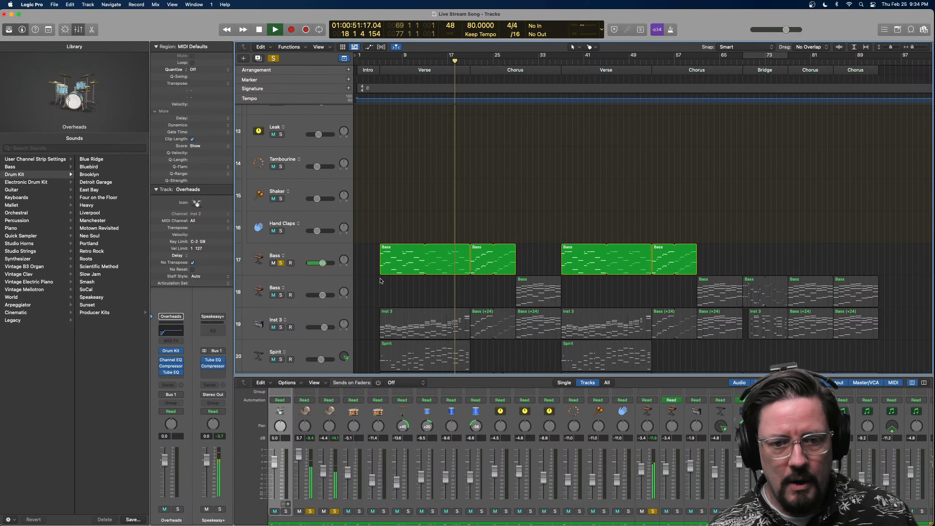
pyautogui.click(281, 327)
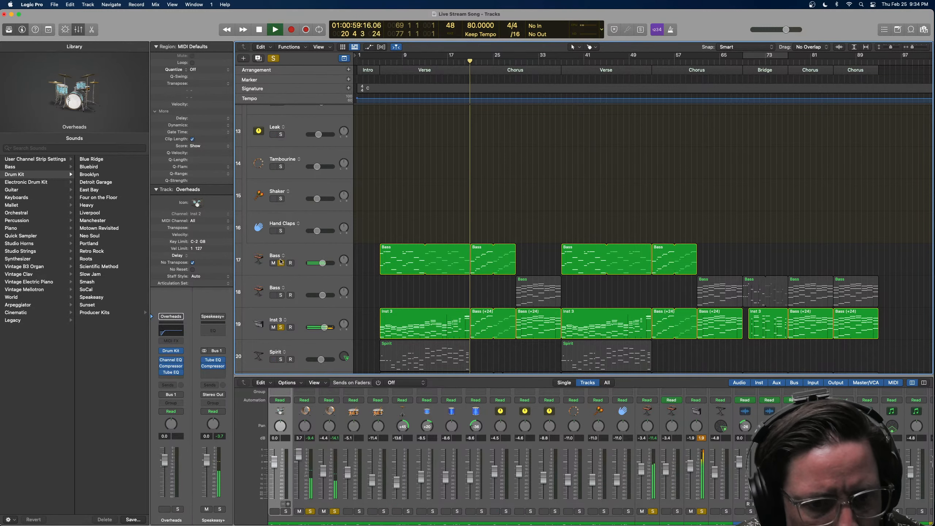
pyautogui.press('space')
# Make the Speakeasy+ (Tyrell) drummer track the groove track.
pyautogui.scroll(6, 290, 205)
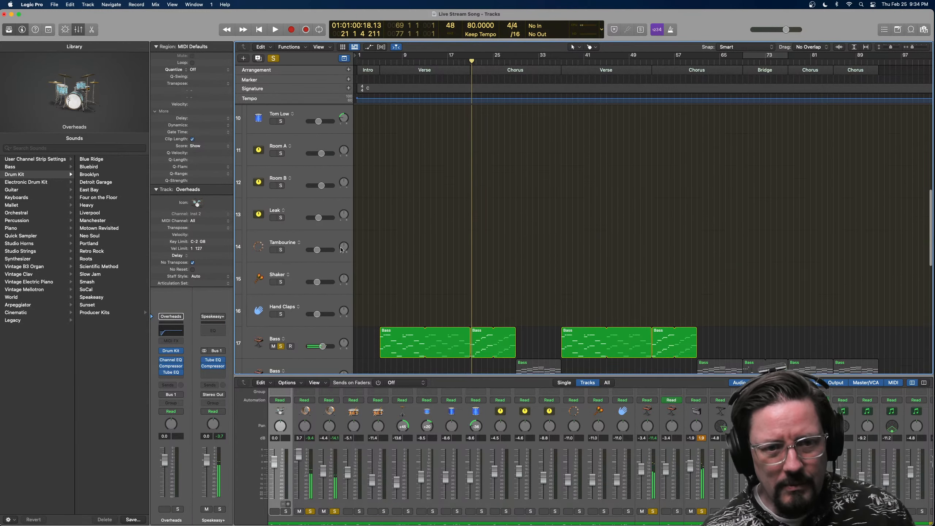
pyautogui.scroll(5, 289, 205)
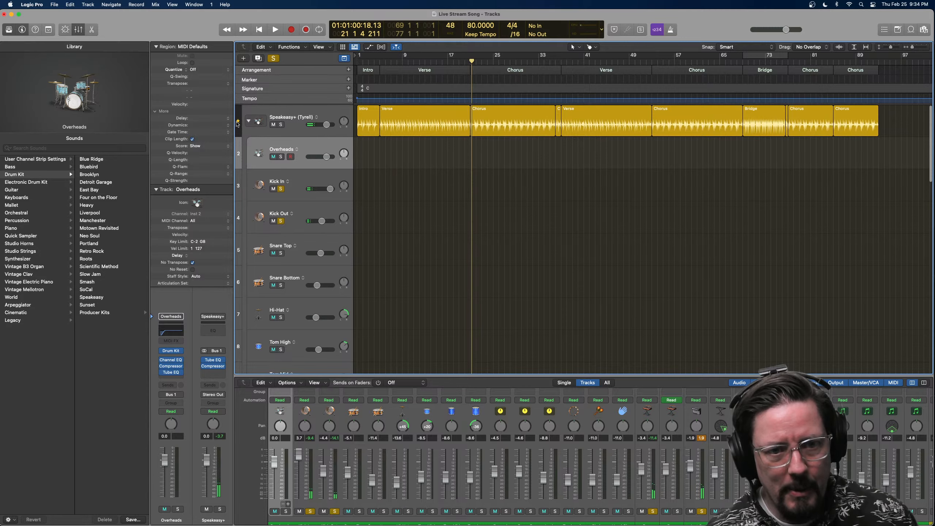
pyautogui.click(239, 124)
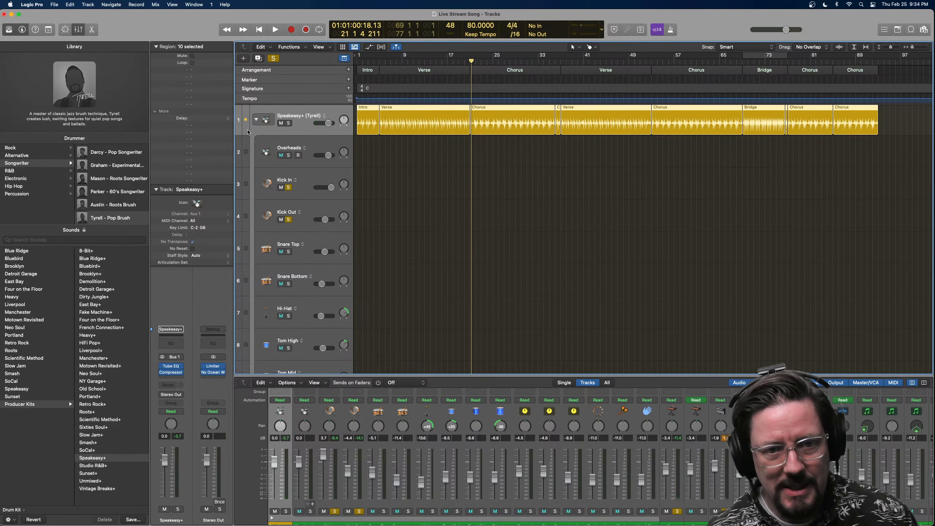
# Play the soloed tracks from the first verse at bar 5 and take Inst 3 out of the solo.
pyautogui.scroll(-10, 249, 134)
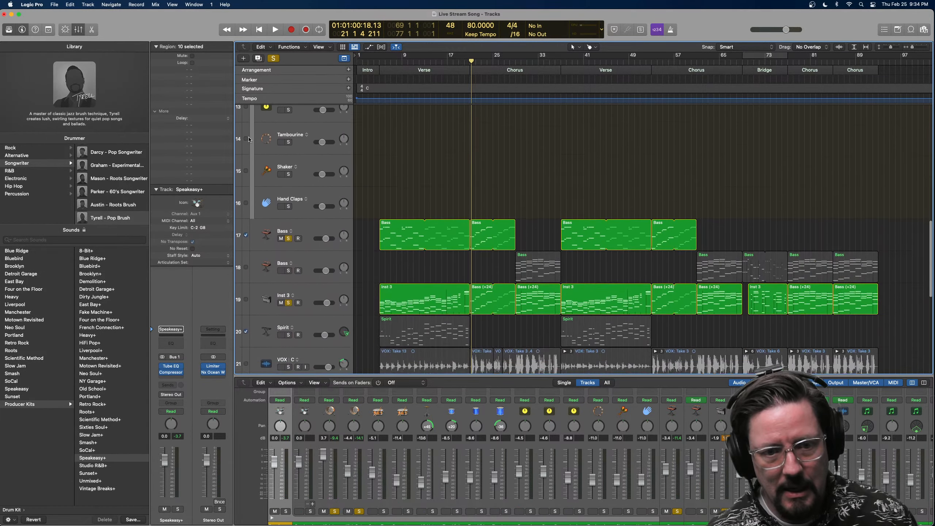
pyautogui.scroll(-1, 249, 140)
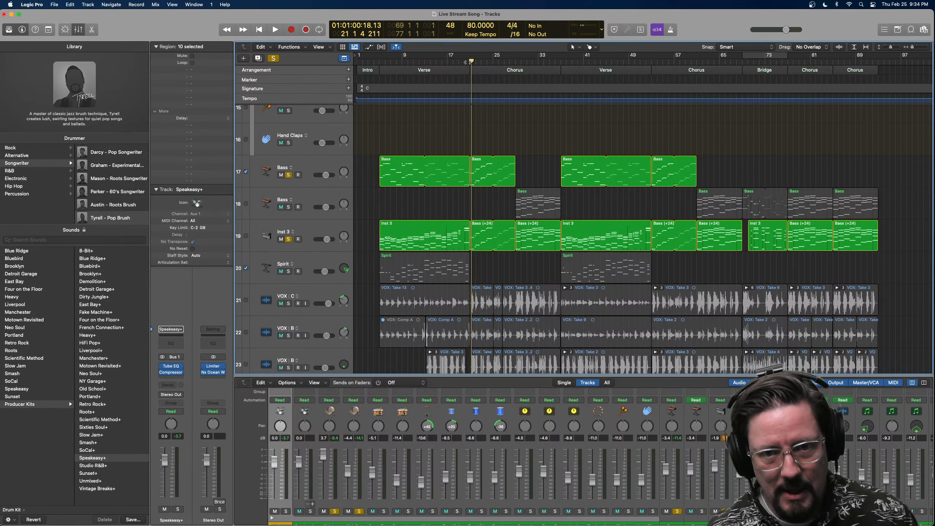
pyautogui.moveTo(470, 70); pyautogui.dragTo(381, 64)
pyautogui.scroll(1, 397, 70)
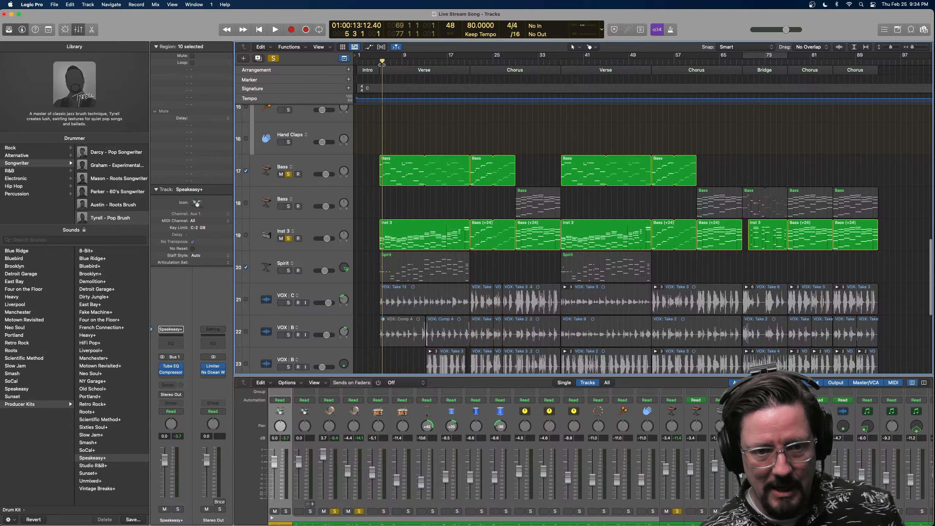
pyautogui.press('space')
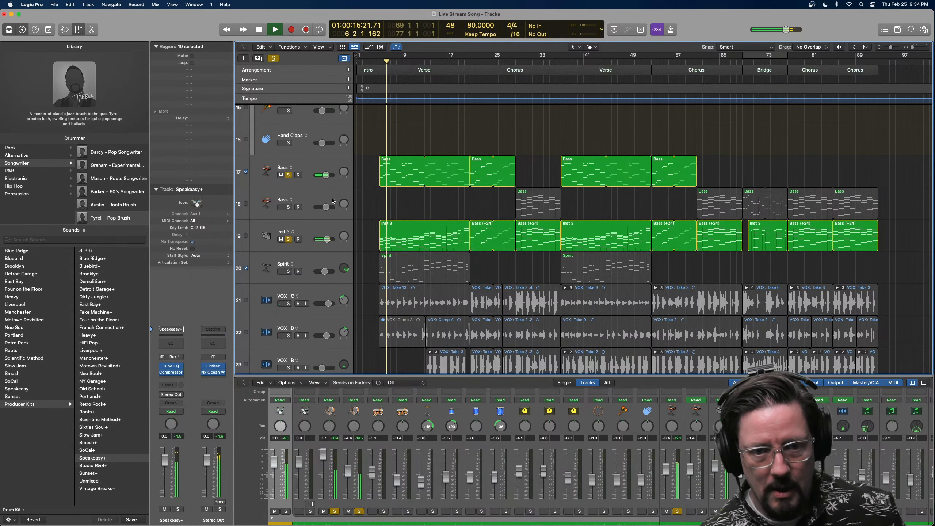
pyautogui.click(288, 239)
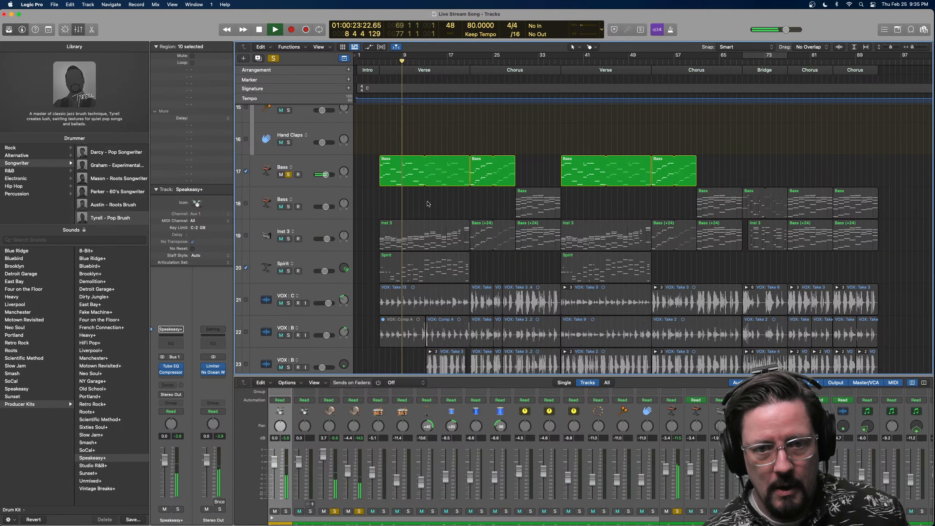
# Add the Snare Top and Snare Bottom tracks to the soloed kicks and bass during playback.
pyautogui.scroll(-3, 428, 204)
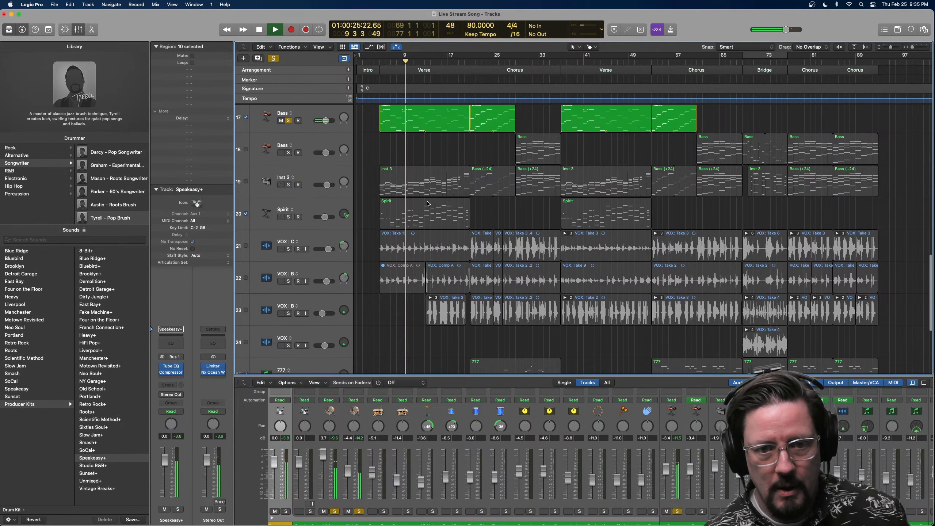
pyautogui.scroll(15, 428, 204)
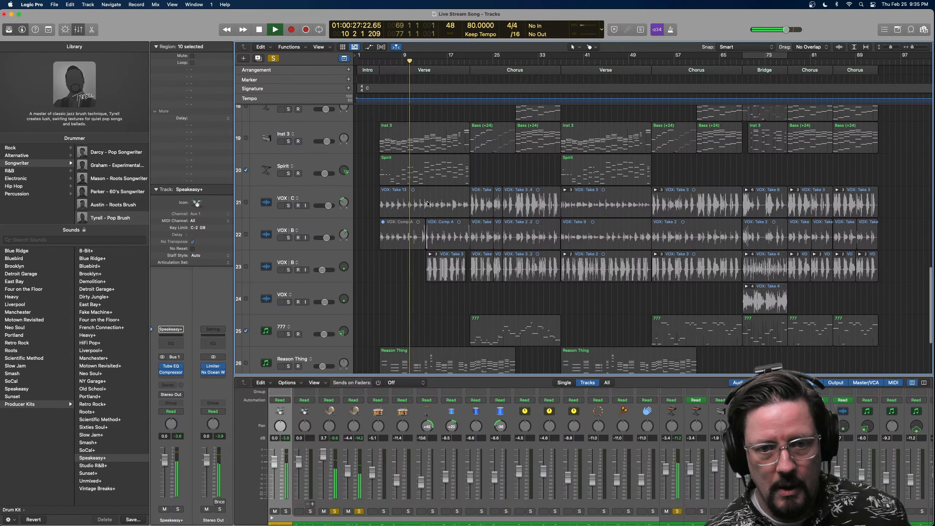
pyautogui.scroll(2, 426, 209)
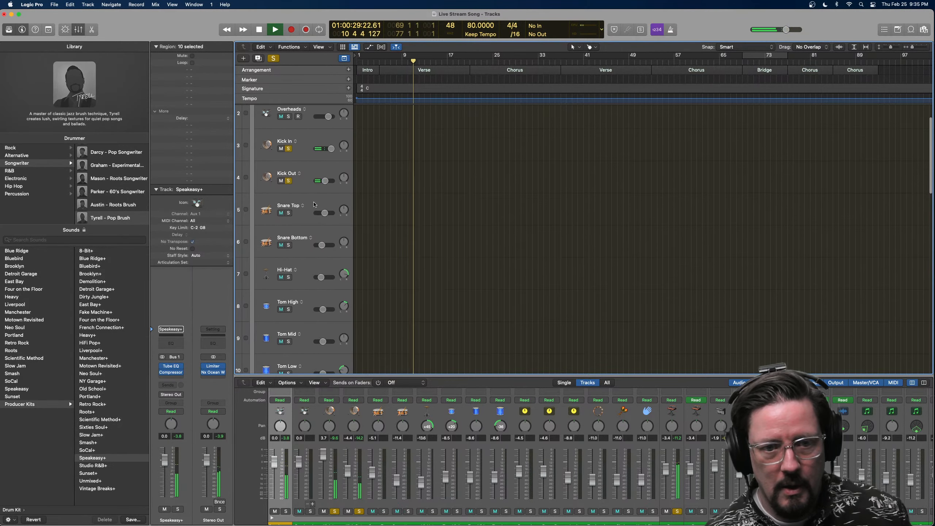
pyautogui.click(288, 213)
pyautogui.click(289, 245)
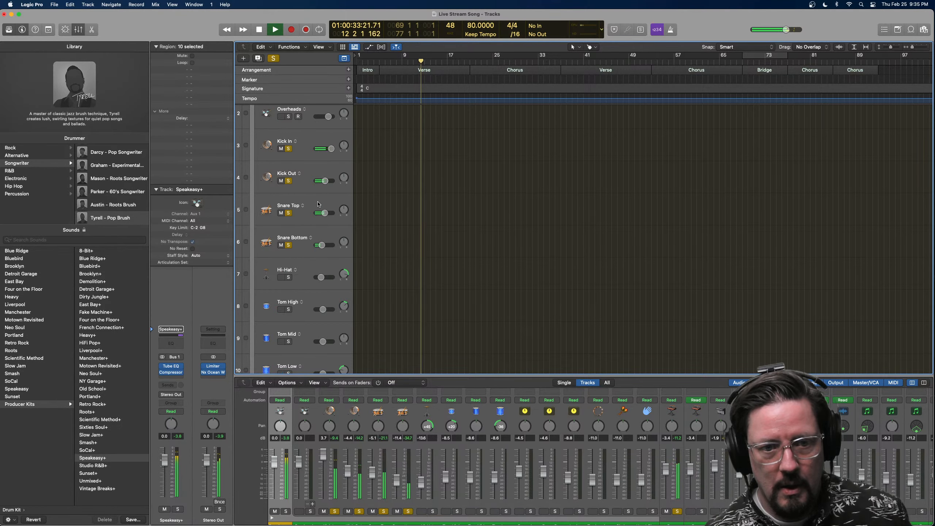
# In the Overheads track's Drum Kit Designer, raise the snare's Gain and set its Tune to +143 cents, then stop playback and close it.
pyautogui.scroll(2, 318, 204)
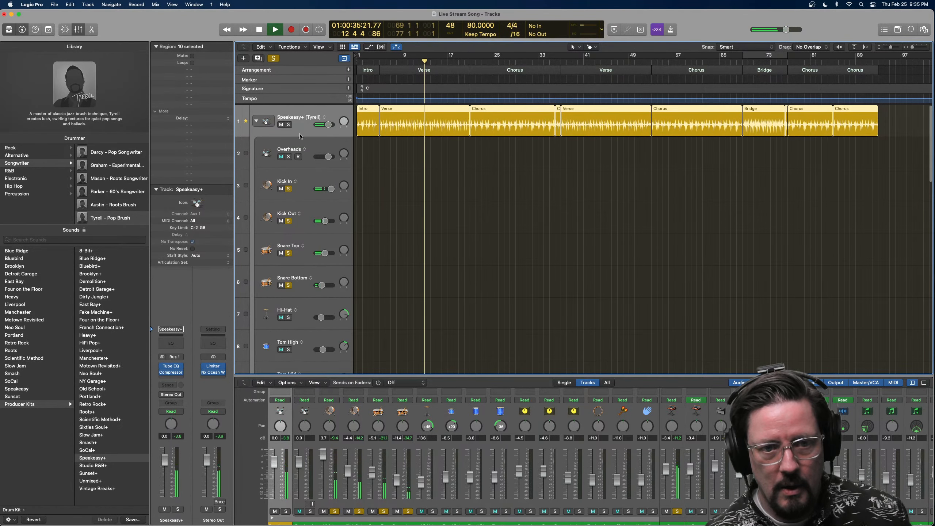
pyautogui.click(321, 146)
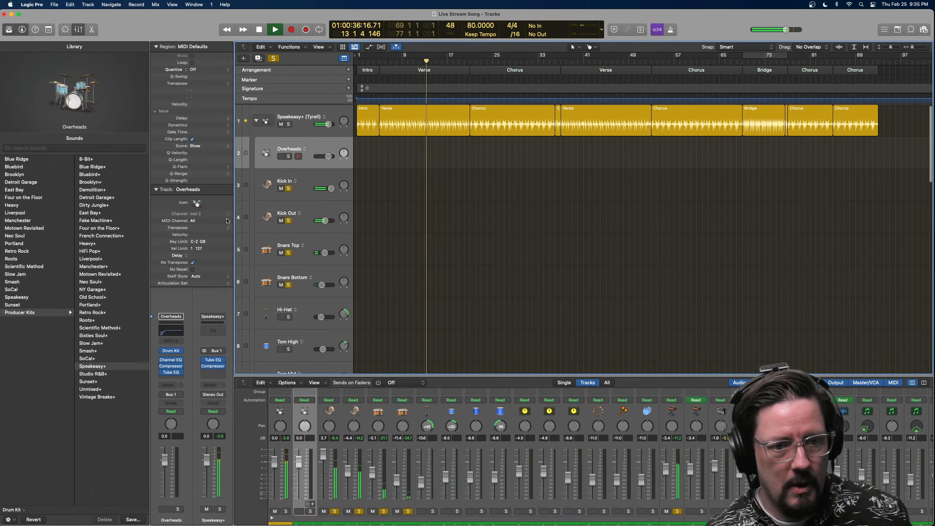
pyautogui.click(172, 351)
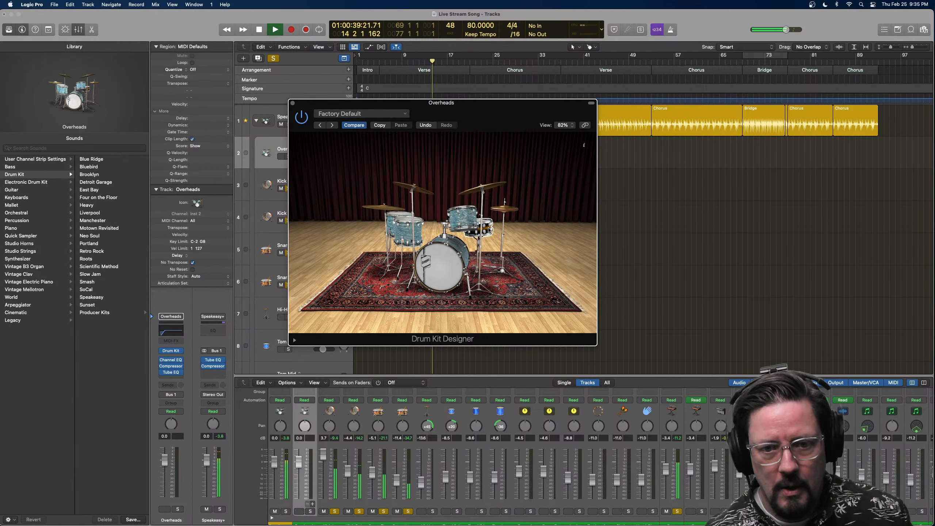
pyautogui.click(493, 227)
pyautogui.moveTo(570, 249); pyautogui.dragTo(570, 170)
pyautogui.press('space')
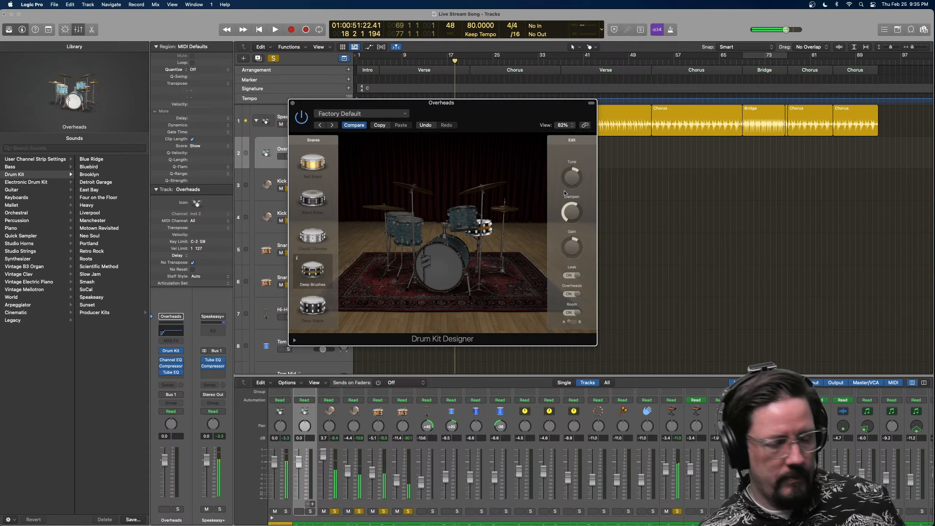
pyautogui.moveTo(578, 182)
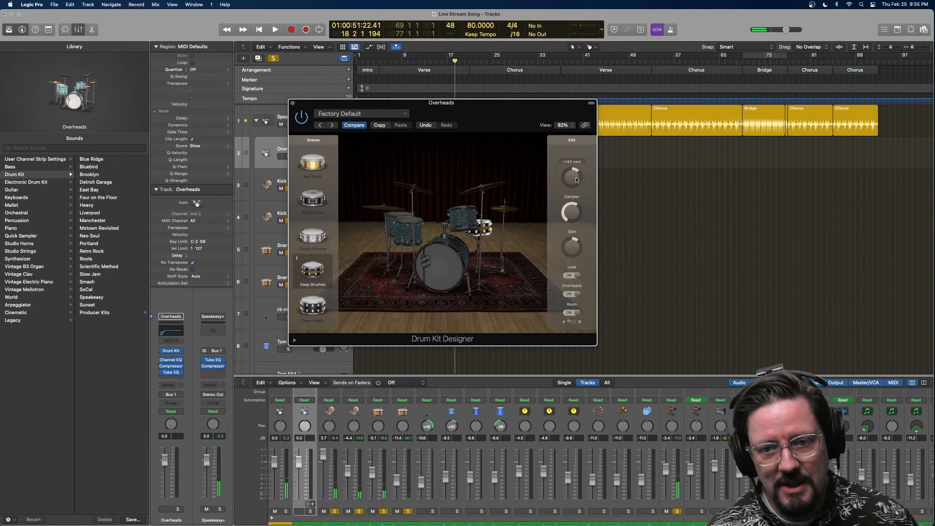
pyautogui.moveTo(456, 113); pyautogui.dragTo(740, 147)
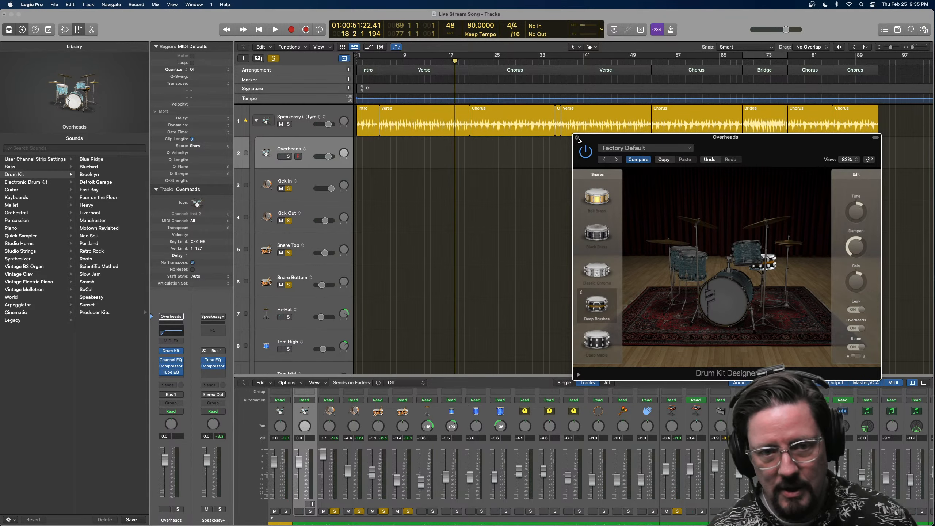
pyautogui.click(577, 138)
# Collapse the Speakeasy+ (Tyrell) drum stack and take the upper Bass track out of solo.
pyautogui.click(255, 121)
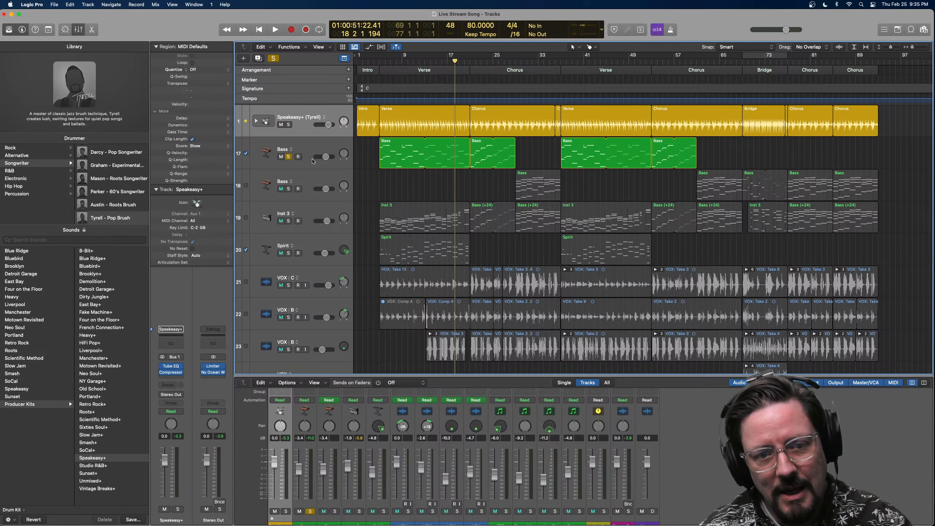
pyautogui.click(289, 158)
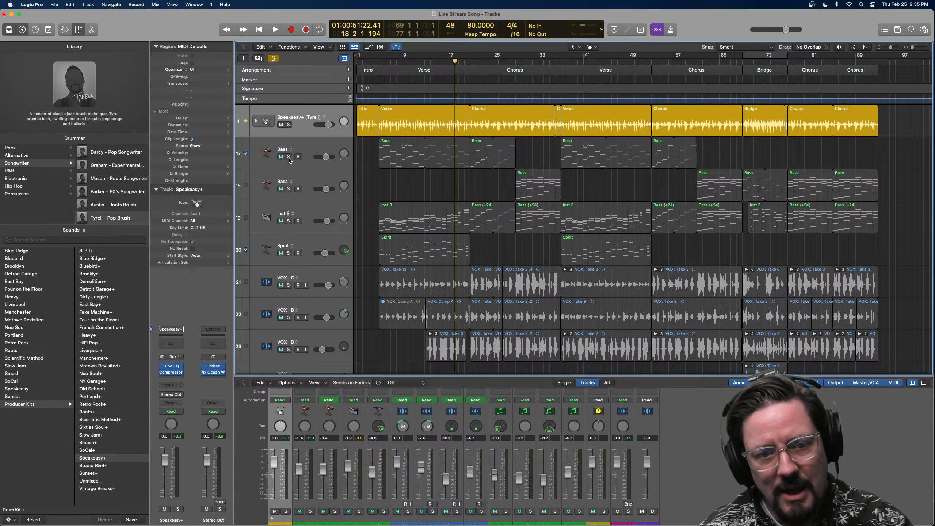
pyautogui.click(305, 129)
# Clear all remaining solos and play the full mix from bar 5.
pyautogui.click(379, 63)
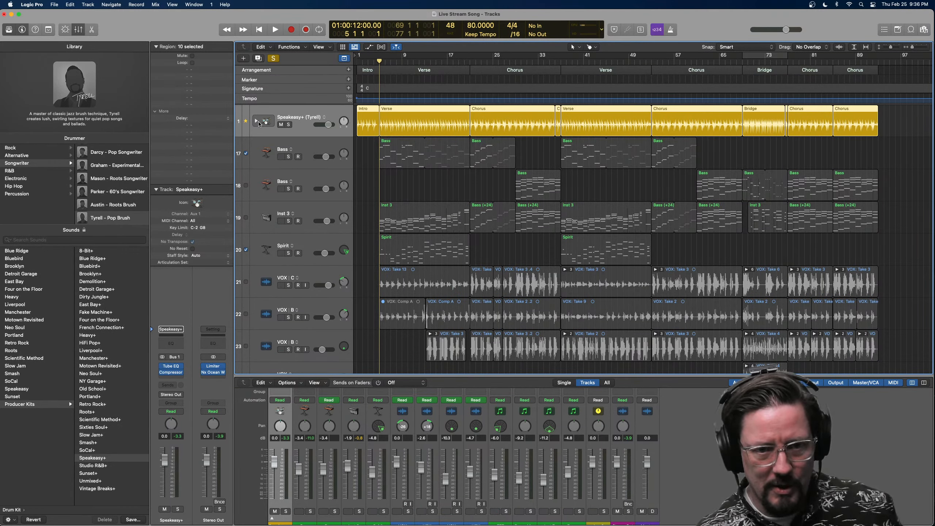
pyautogui.click(274, 58)
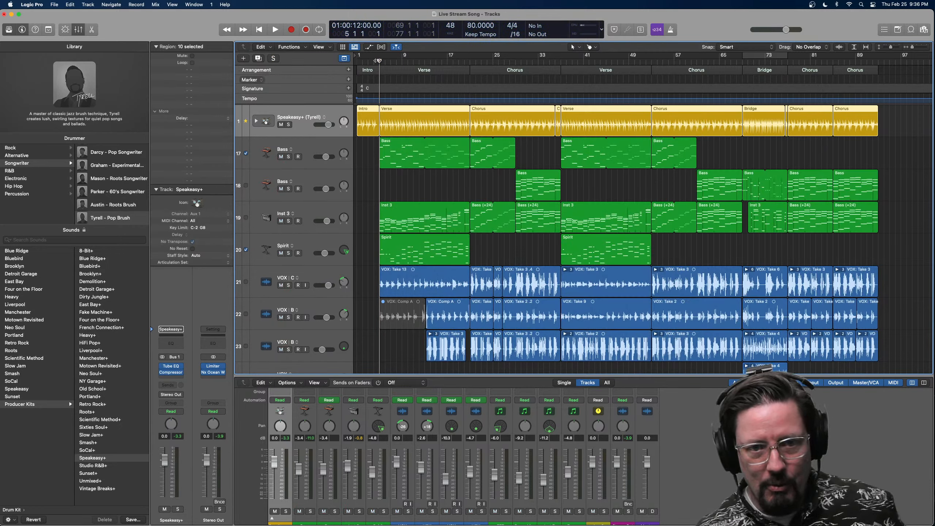
pyautogui.press('space')
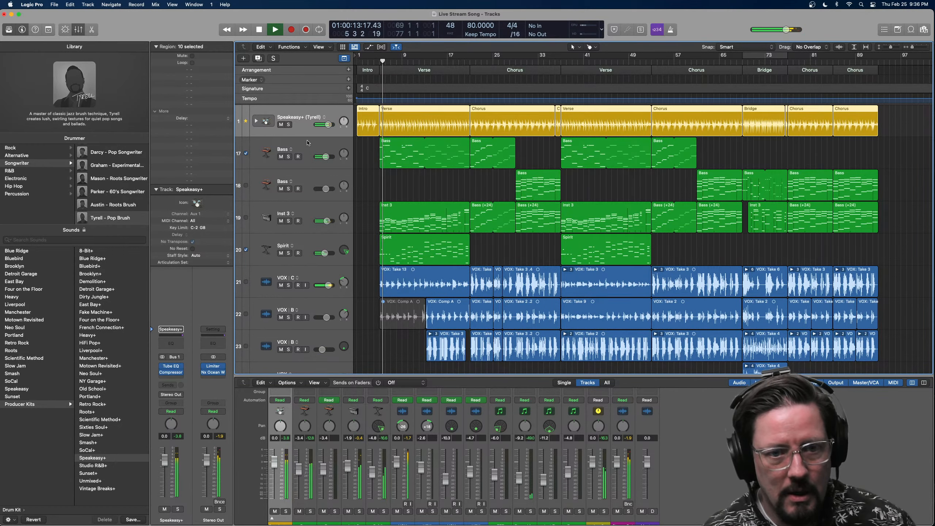
# Open Vintage Tube EQ on the Speakeasy+ track, lower High Freq to 1 kHz, and set High Boost to 6.6.
pyautogui.click(172, 367)
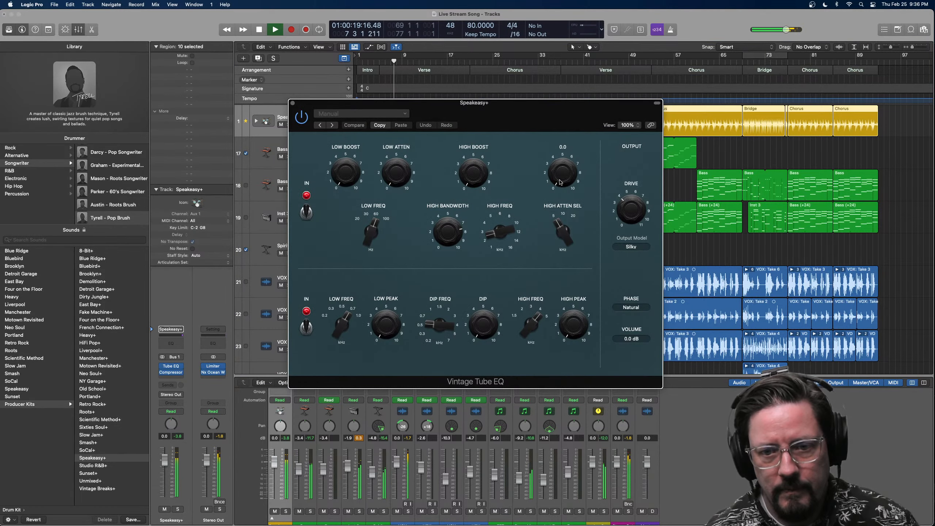
pyautogui.moveTo(485, 192); pyautogui.dragTo(466, 114)
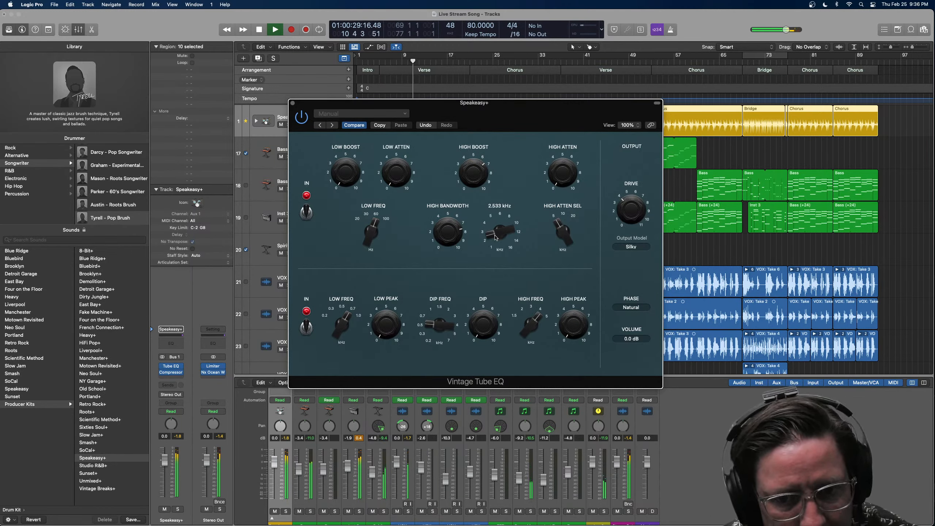
pyautogui.moveTo(496, 237); pyautogui.dragTo(494, 257)
pyautogui.moveTo(475, 176); pyautogui.dragTo(470, 140)
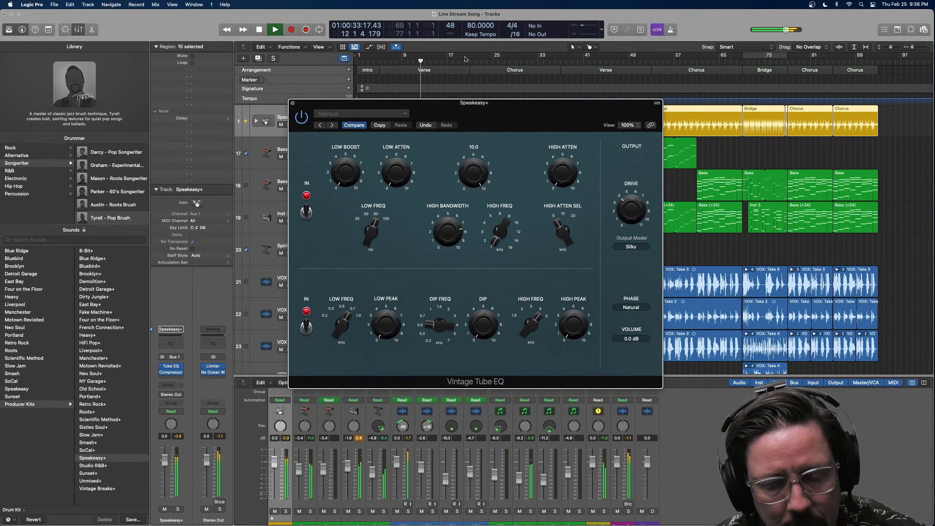
pyautogui.moveTo(466, 59); pyautogui.dragTo(467, 96)
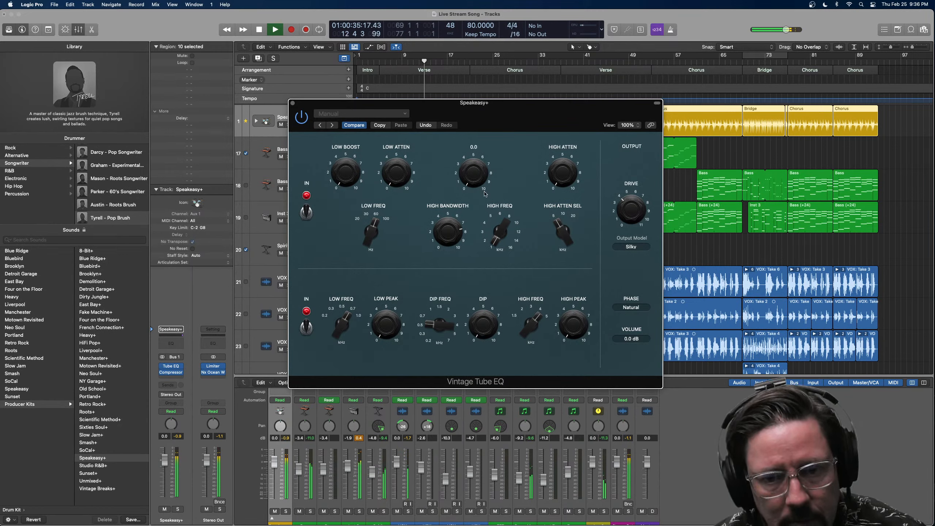
pyautogui.moveTo(485, 194); pyautogui.dragTo(487, 117)
# Raise the Vintage Tube EQ's Drive to its maximum and stop playback.
pyautogui.moveTo(641, 215)
pyautogui.moveTo(631, 205); pyautogui.dragTo(623, 142)
pyautogui.press('space')
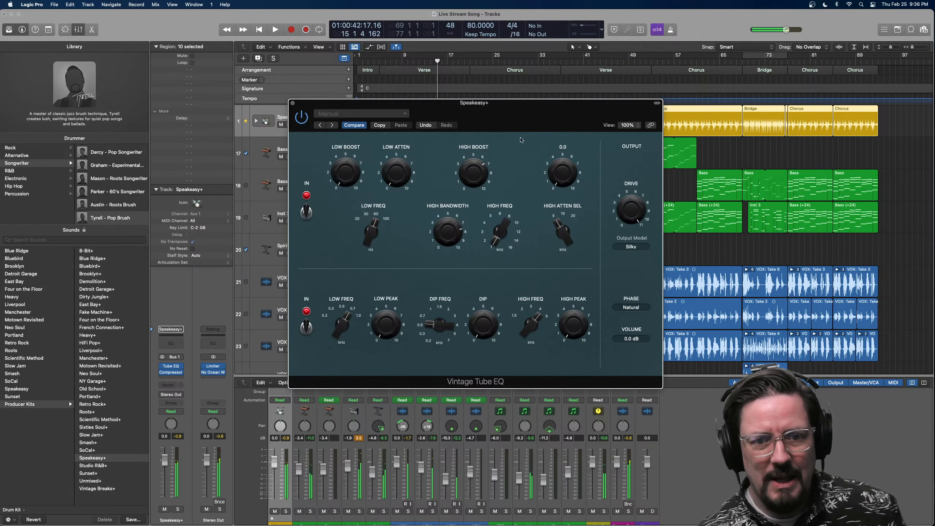
# Solo the Speakeasy+ drums and audition the Vintage Tube EQ's High Boost between 0 and 10 during playback.
pyautogui.moveTo(510, 118); pyautogui.dragTo(612, 137)
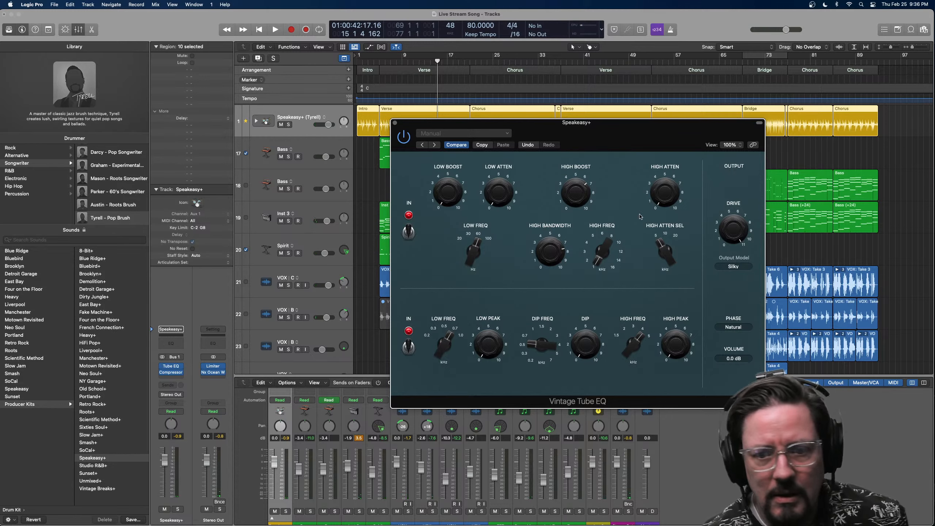
pyautogui.click(288, 125)
pyautogui.press('space')
pyautogui.click(576, 193)
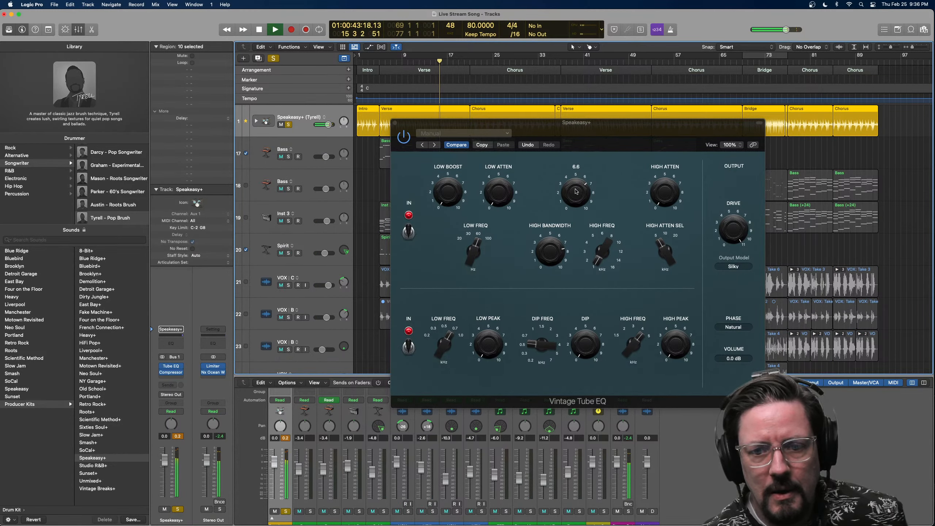
pyautogui.moveTo(576, 191); pyautogui.dragTo(575, 174)
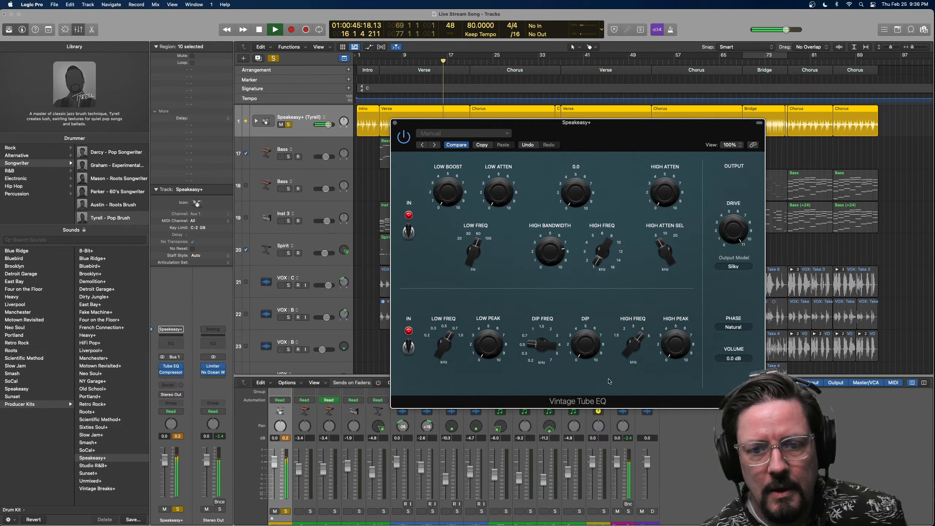
pyautogui.moveTo(664, 191); pyautogui.dragTo(625, 193)
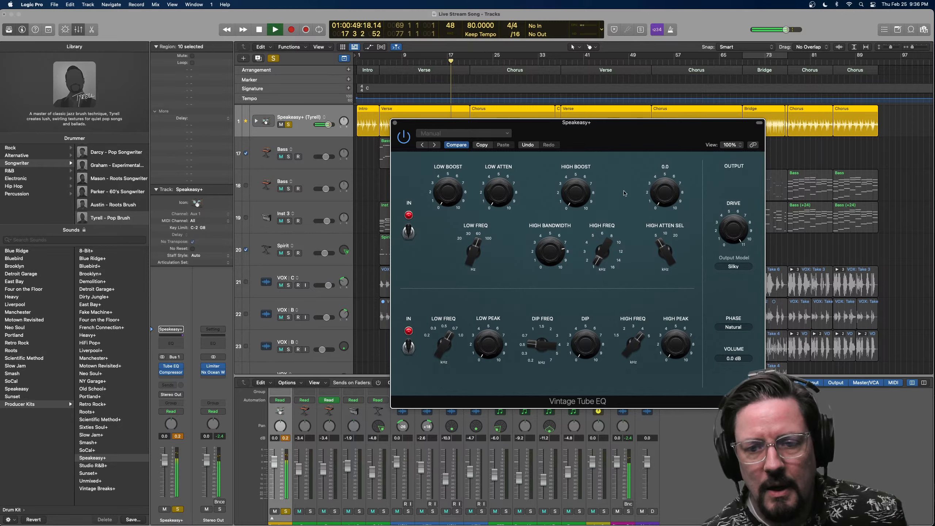
pyautogui.moveTo(568, 157); pyautogui.dragTo(570, 99)
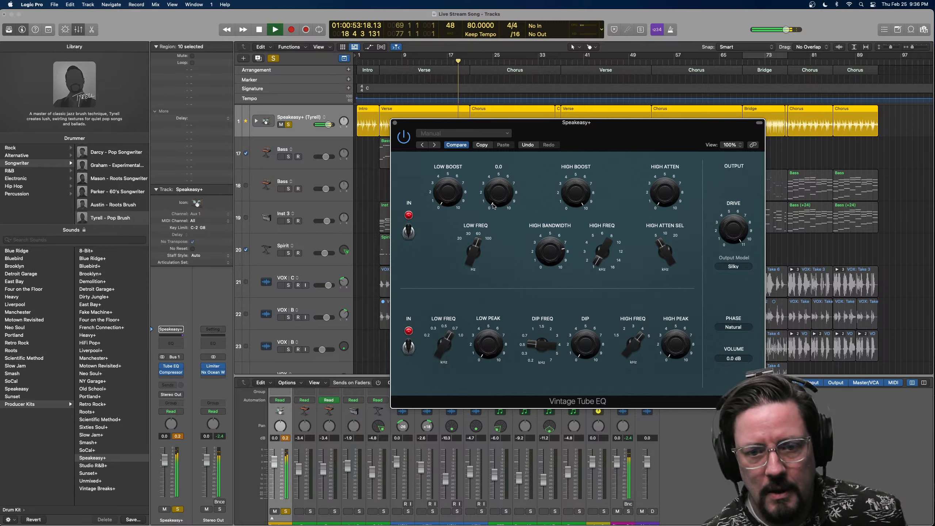
# Raise the EQ's Low Boost slightly, reduce High Boost to mid-range, and set the Output Model to Punchy.
pyautogui.moveTo(449, 202); pyautogui.dragTo(446, 194)
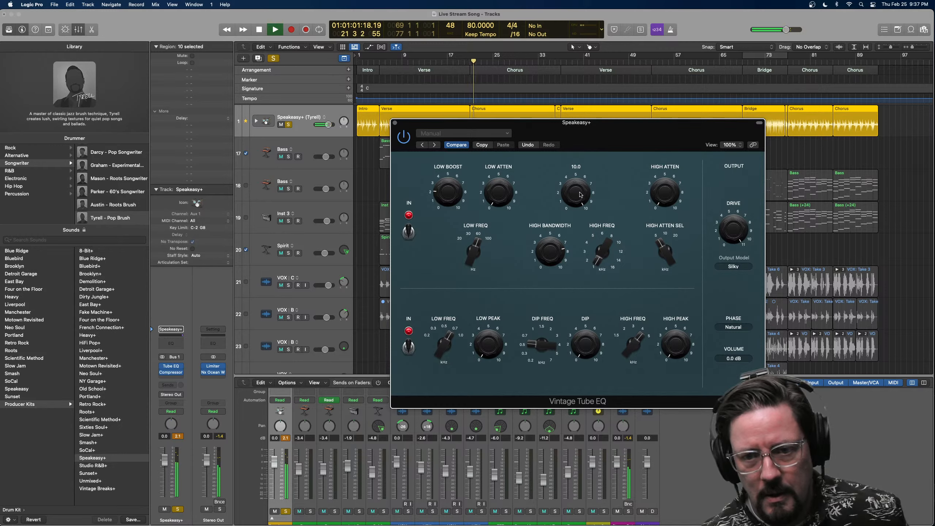
pyautogui.moveTo(576, 192); pyautogui.dragTo(578, 229)
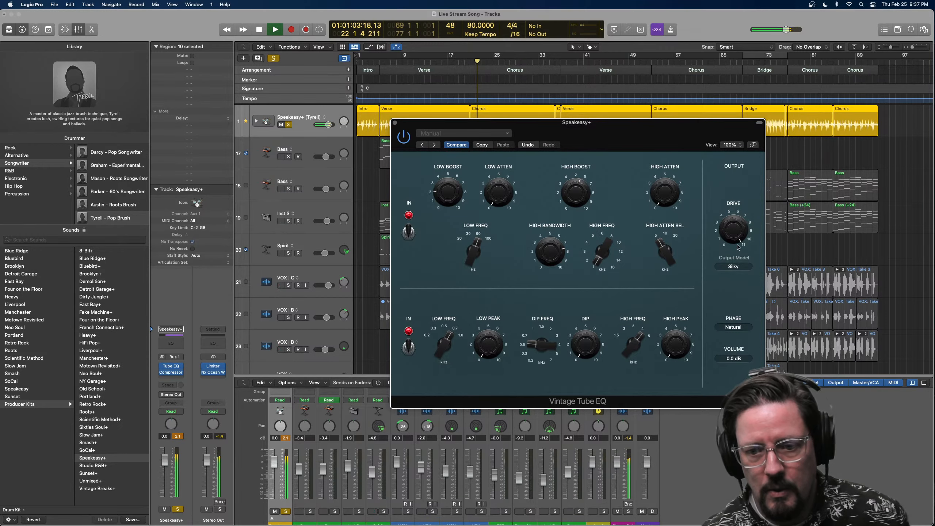
pyautogui.click(734, 268)
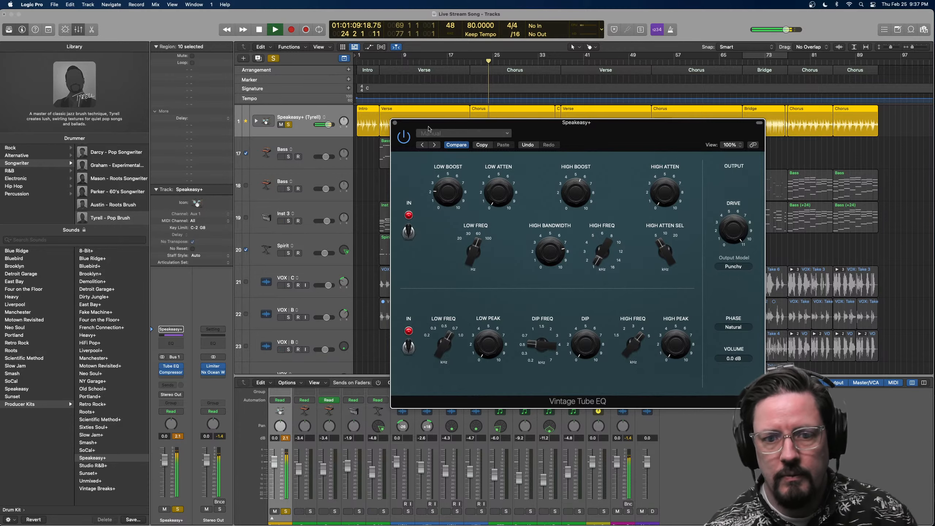
# On the Speakeasy+ drum track's Compressor, set Mix to 1:1, show the gain reduction graph, and raise the Ratio.
pyautogui.click(395, 123)
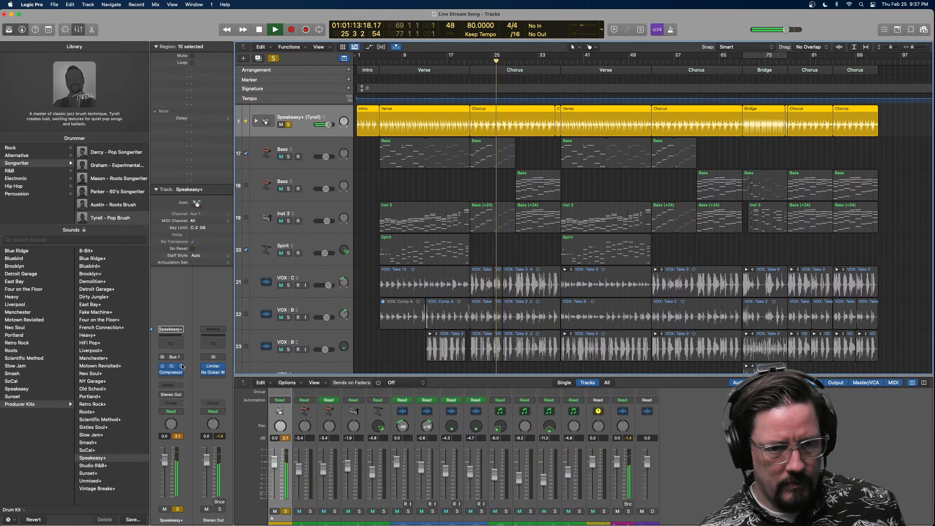
pyautogui.click(171, 372)
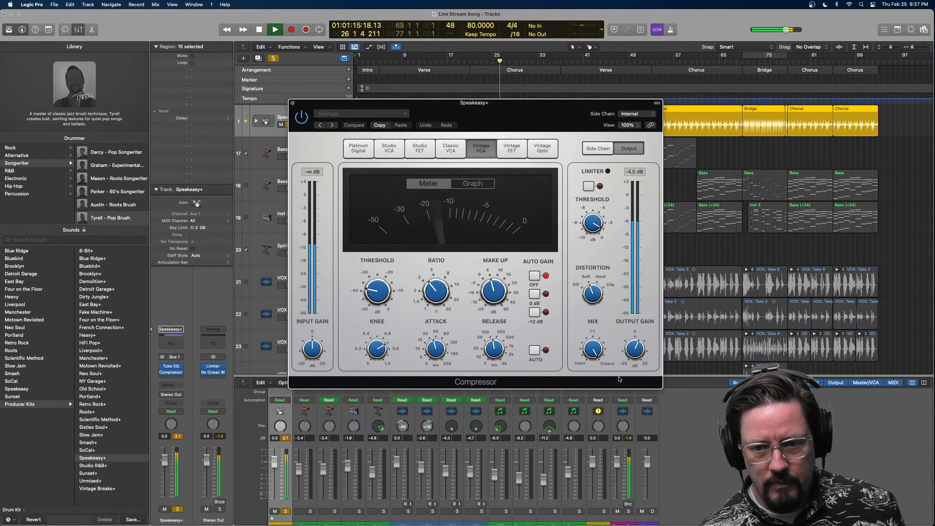
pyautogui.press('space')
pyautogui.moveTo(594, 350); pyautogui.dragTo(594, 379)
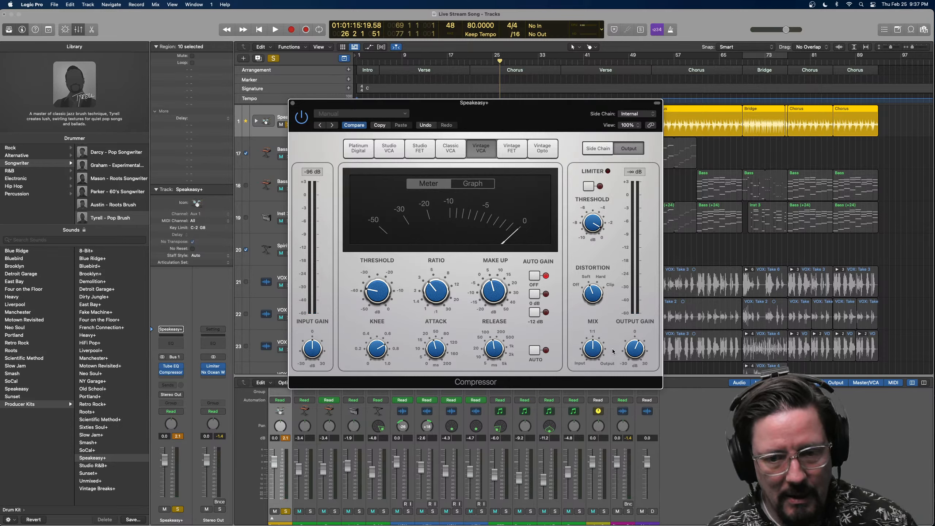
pyautogui.click(474, 184)
pyautogui.moveTo(435, 288); pyautogui.dragTo(434, 282)
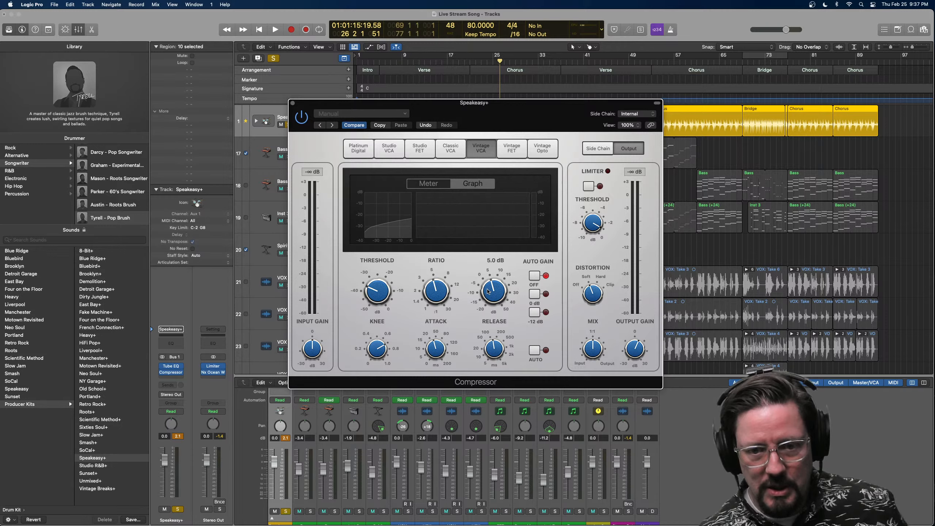
# Raise the drum Compressor's Make Up to 11.5 dB while the soloed kit plays, and close the plug-in.
pyautogui.press('space')
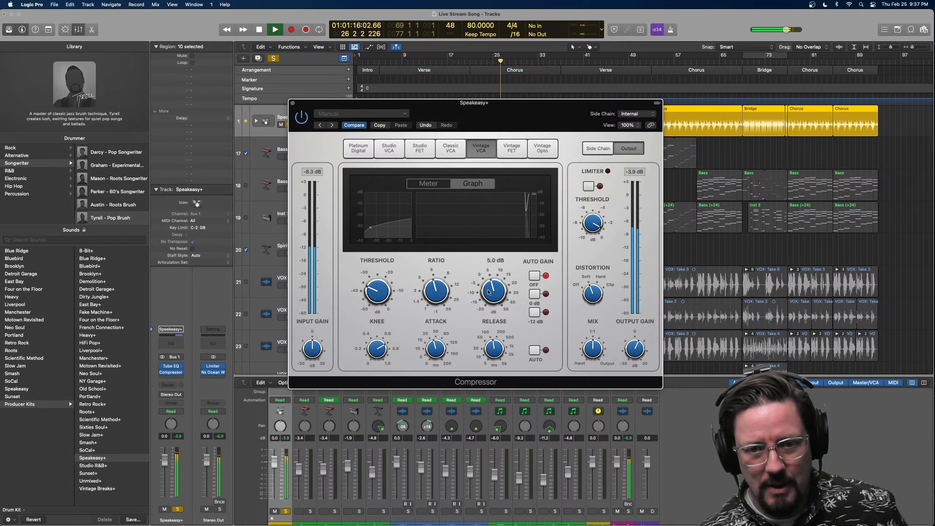
pyautogui.scroll(2, 489, 292)
pyautogui.scroll(5, 488, 289)
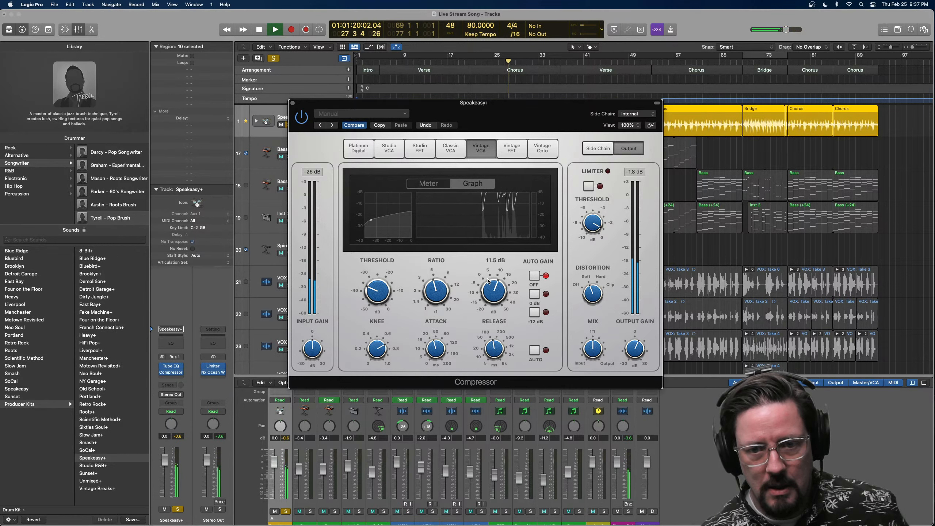
pyautogui.click(293, 103)
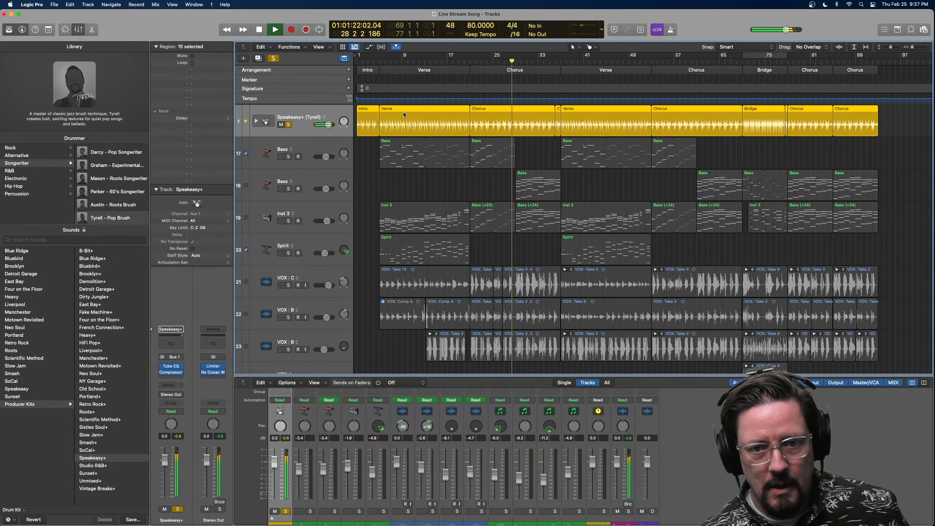
# Unsolo the Speakeasy+ drums and play the full mix from the start of the first verse at bar 5.
pyautogui.press('space')
pyautogui.click(379, 62)
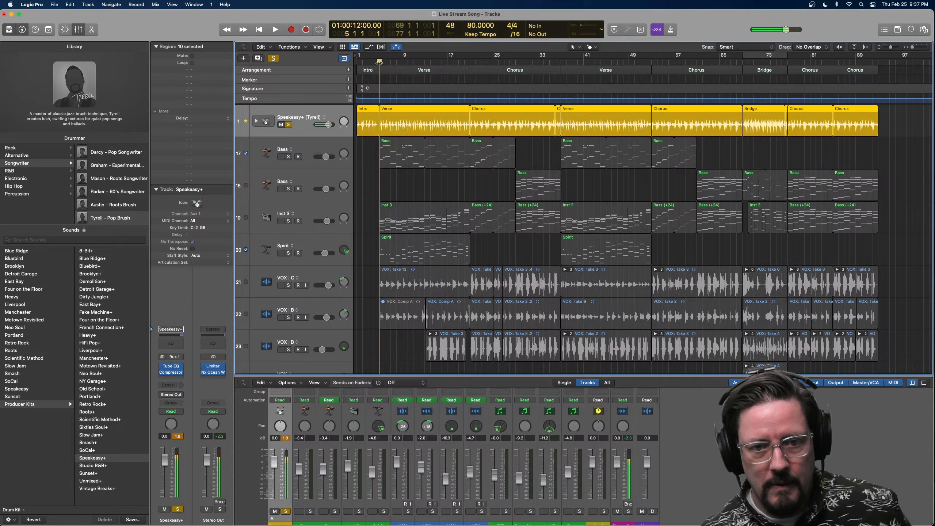
pyautogui.click(289, 125)
pyautogui.press('space')
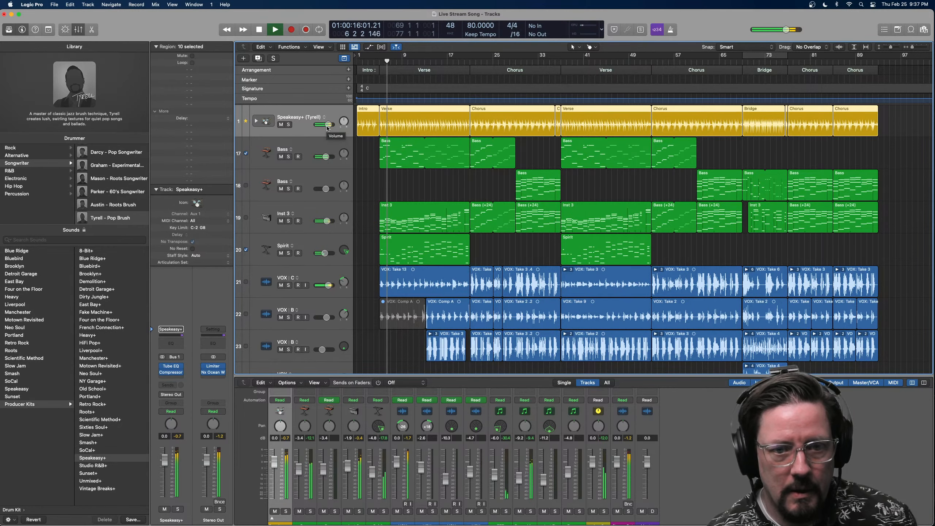
# Push the drum Compressor's Make Up to 29 dB in the full mix, turn on its limiter, and ease Make Up back to a moderate level.
pyautogui.click(171, 372)
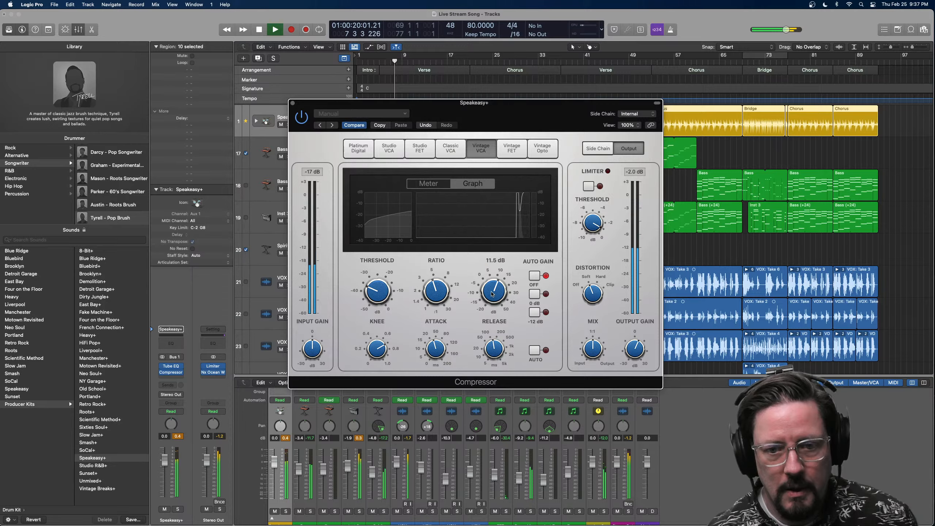
pyautogui.moveTo(490, 297); pyautogui.dragTo(490, 275)
pyautogui.click(589, 186)
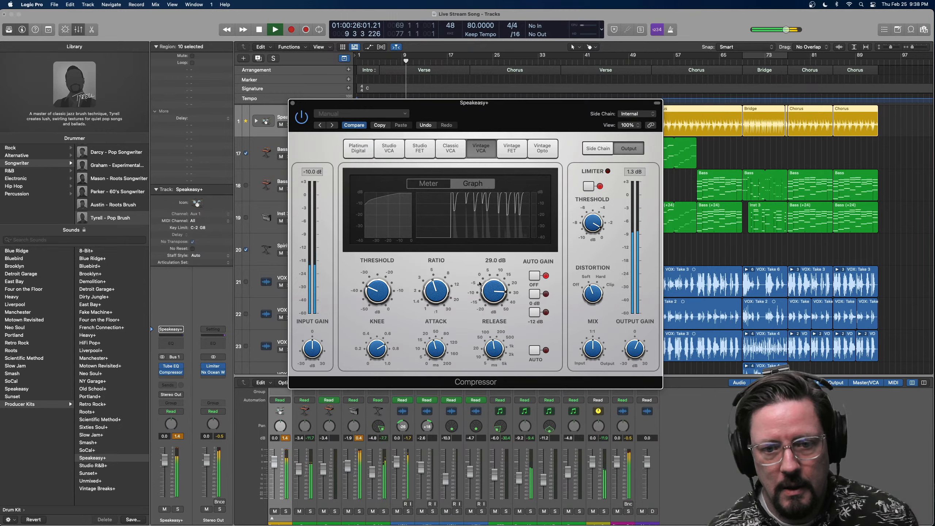
pyautogui.moveTo(488, 291); pyautogui.dragTo(487, 294)
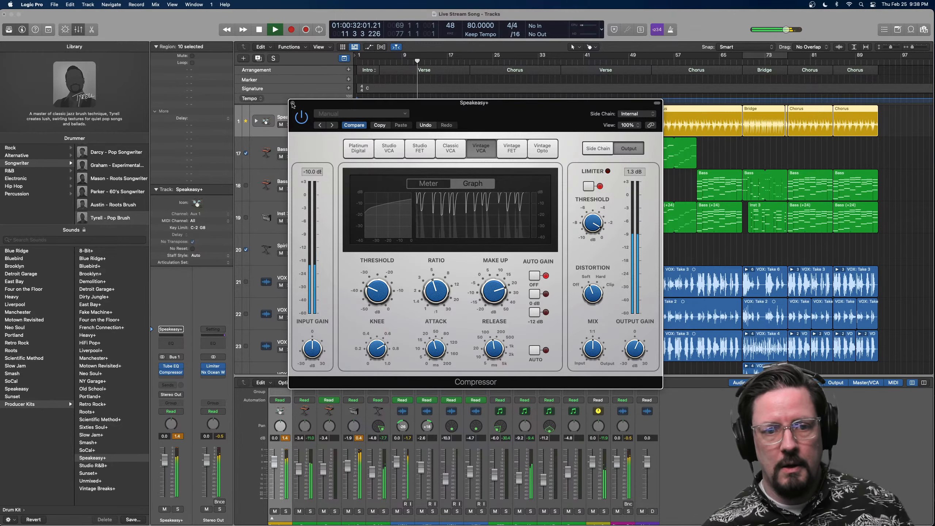
pyautogui.press('super+w')
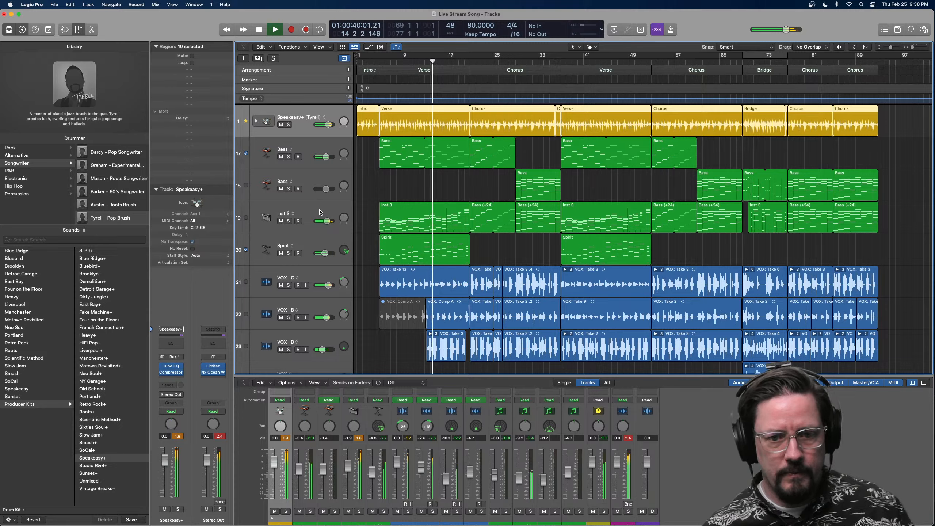
# Solo the Inst 3 and Spirit tracks, audition them together from around bar 10 of the verse, and clear both solos.
pyautogui.click(289, 221)
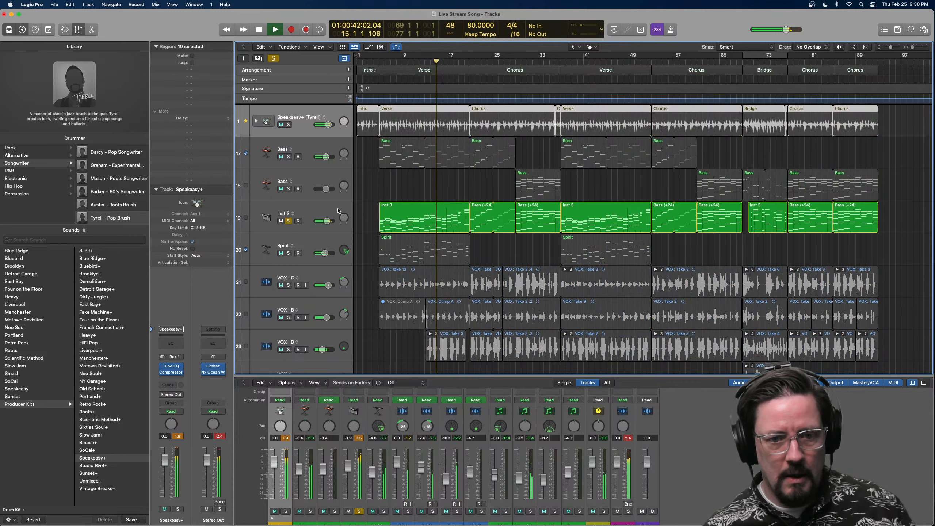
pyautogui.press('space')
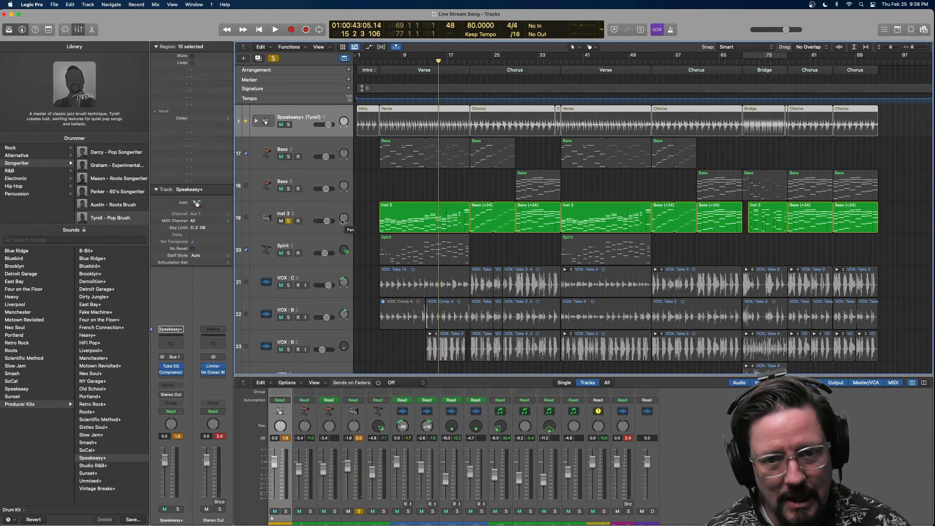
pyautogui.click(315, 205)
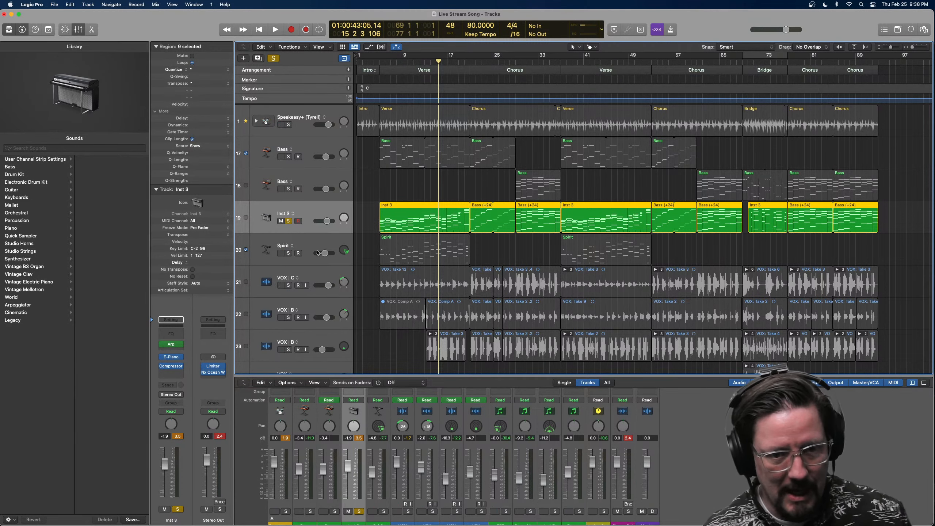
pyautogui.click(289, 254)
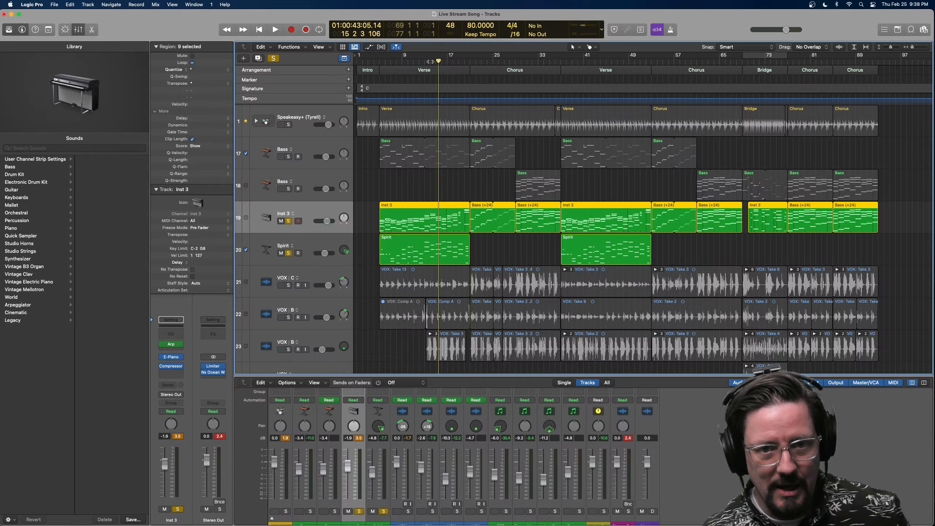
pyautogui.moveTo(438, 61); pyautogui.dragTo(410, 62)
pyautogui.press('space')
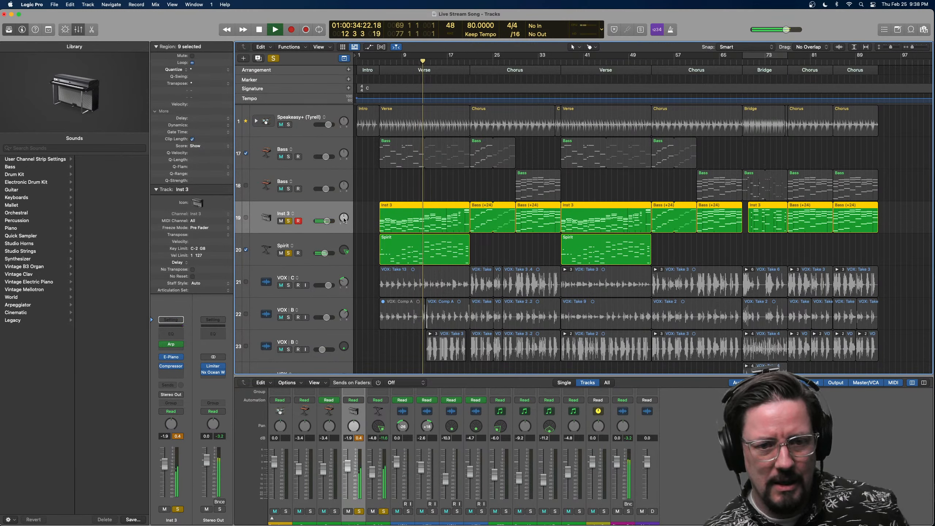
pyautogui.press('space')
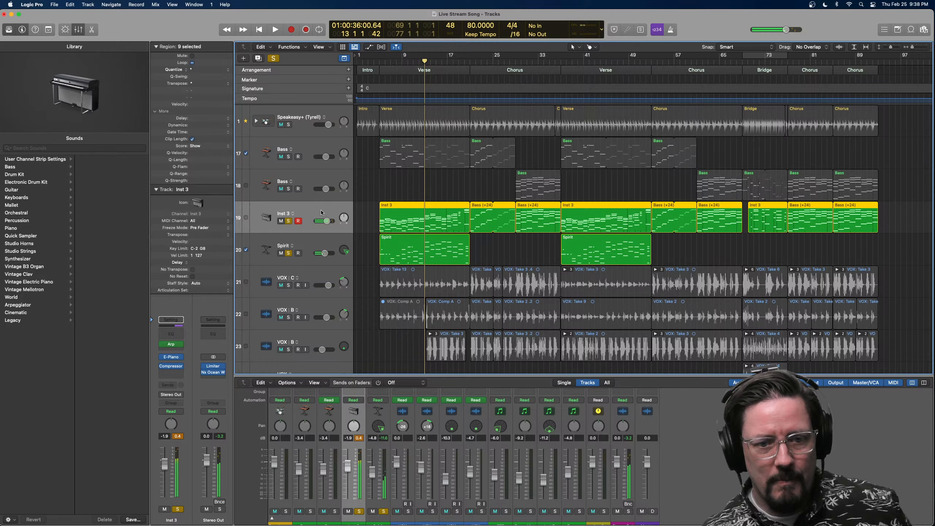
pyautogui.click(288, 220)
pyautogui.click(288, 253)
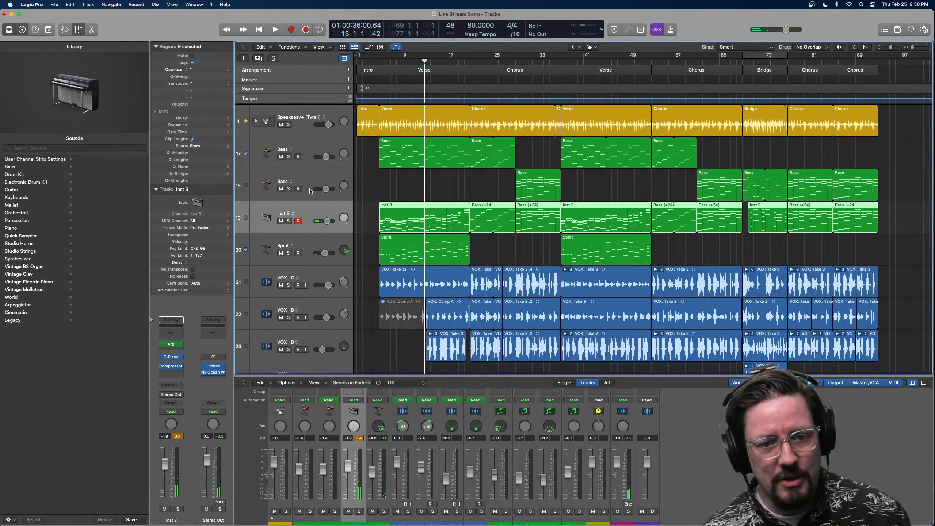
# Add Stereo Spread to the Inst 3 track with Lower Int. at 100% and Upper Int. at -100%, keeping the track controls visible during playback.
pyautogui.click(177, 374)
pyautogui.moveTo(182, 482)
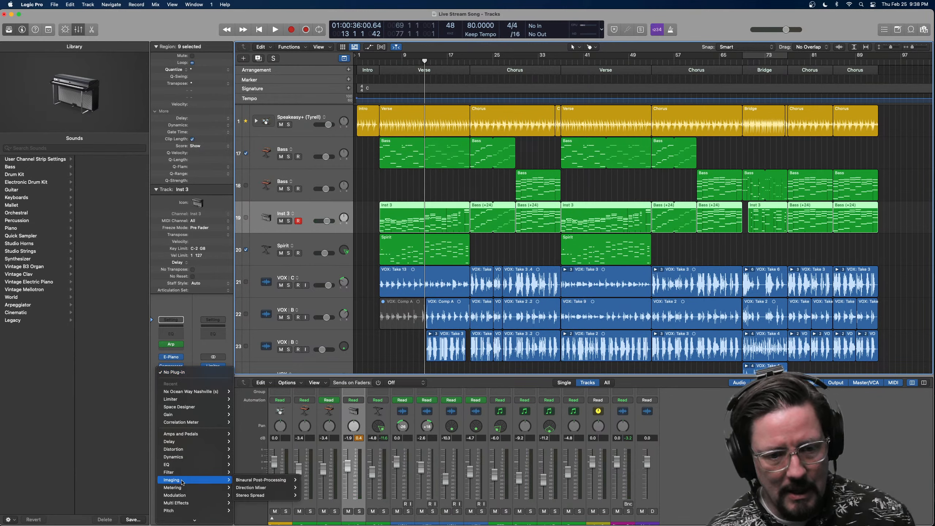
pyautogui.click(308, 496)
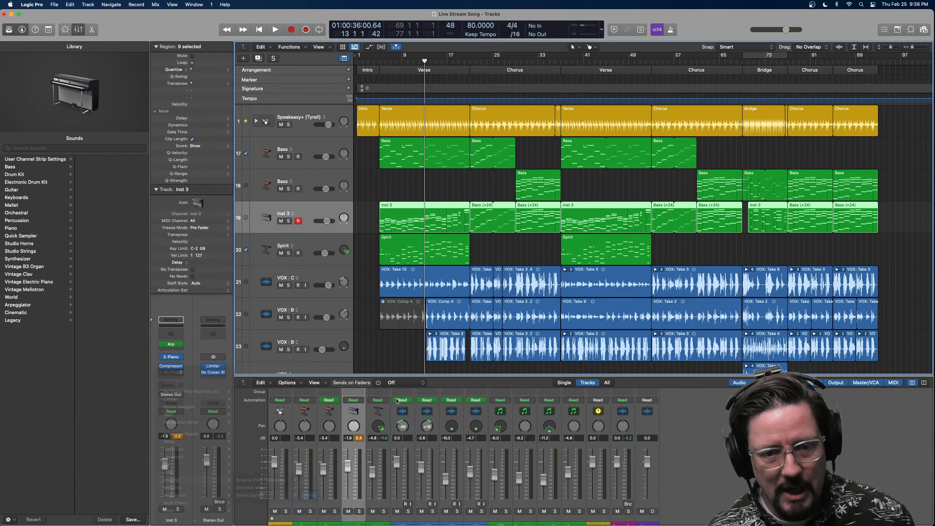
pyautogui.moveTo(568, 156); pyautogui.dragTo(568, 228)
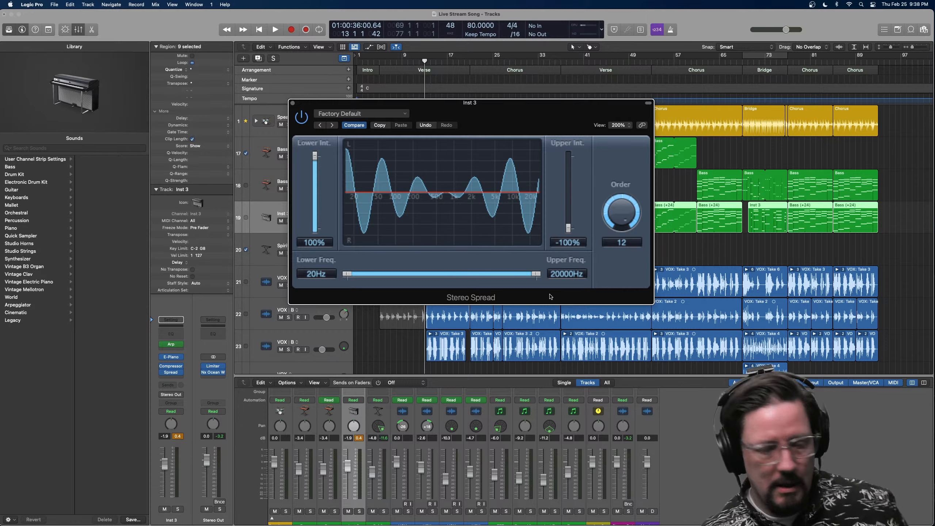
pyautogui.press('space')
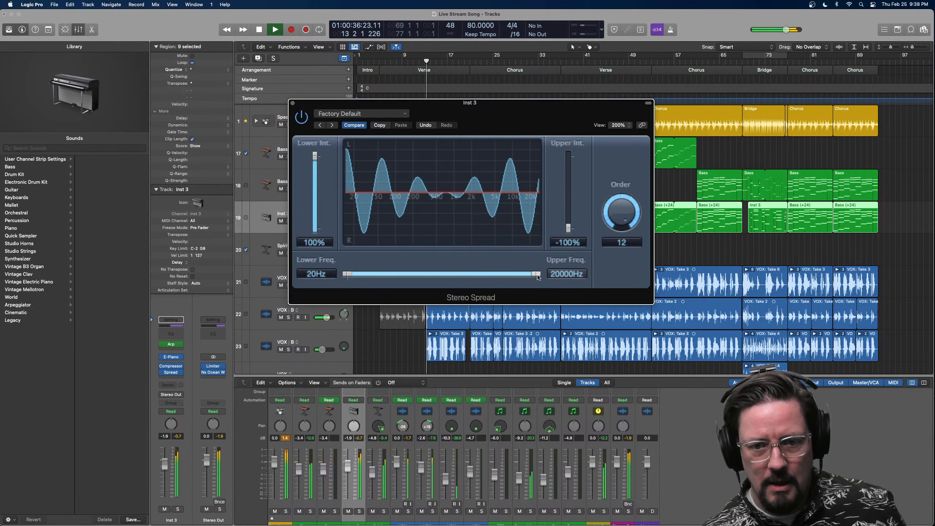
pyautogui.moveTo(391, 133); pyautogui.dragTo(536, 378)
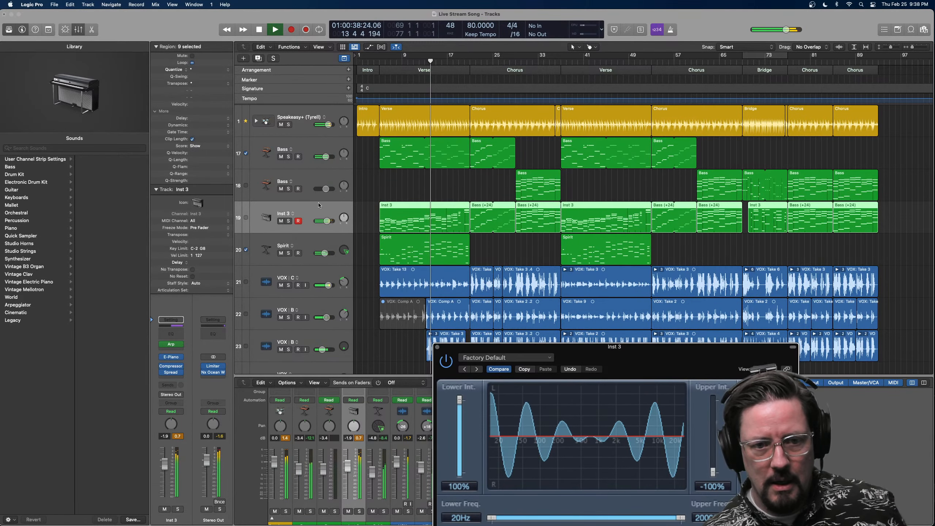
# Solo Inst 3 during playback, lower the Stereo Spread's Upper Freq. to 11500 Hz, and stop playback.
pyautogui.click(288, 221)
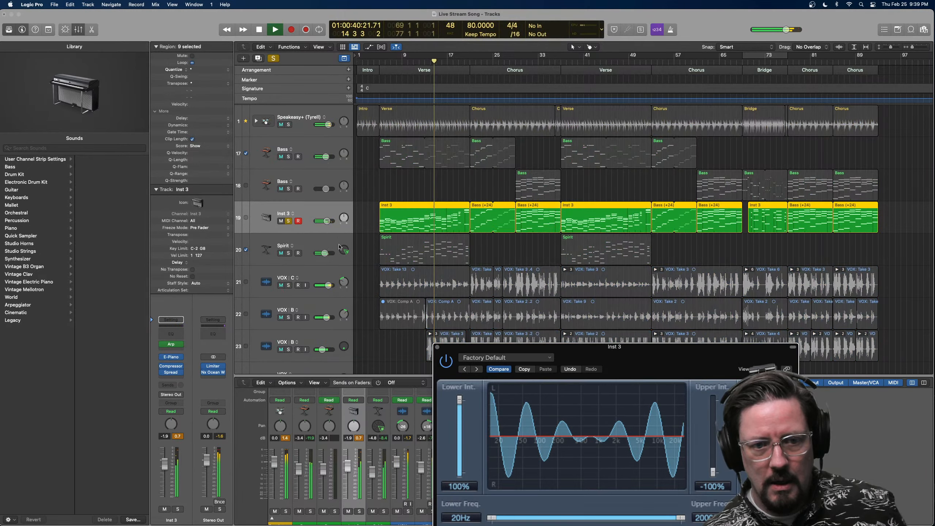
pyautogui.moveTo(713, 472)
pyautogui.mouseDown()
pyautogui.moveTo(717, 383)
pyautogui.moveTo(714, 473)
pyautogui.mouseUp()
pyautogui.moveTo(682, 518); pyautogui.dragTo(667, 517)
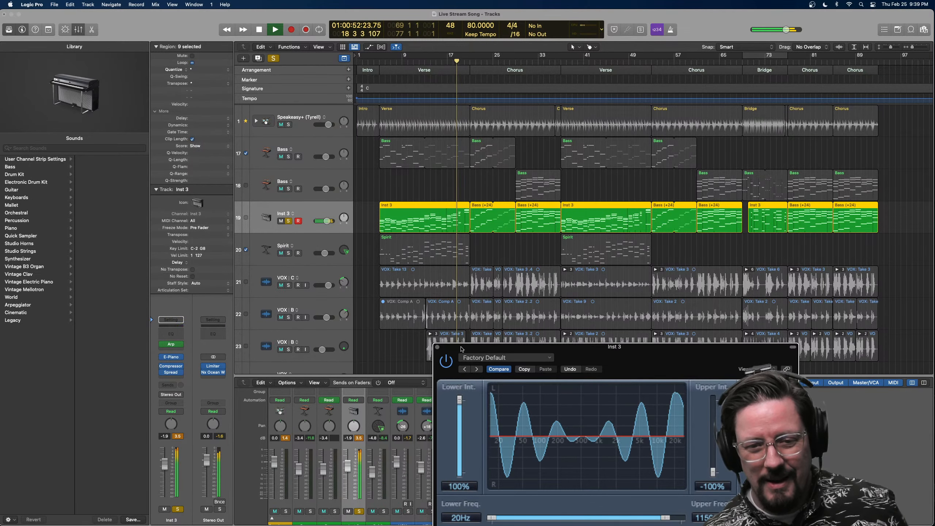
pyautogui.moveTo(461, 348); pyautogui.dragTo(558, 163)
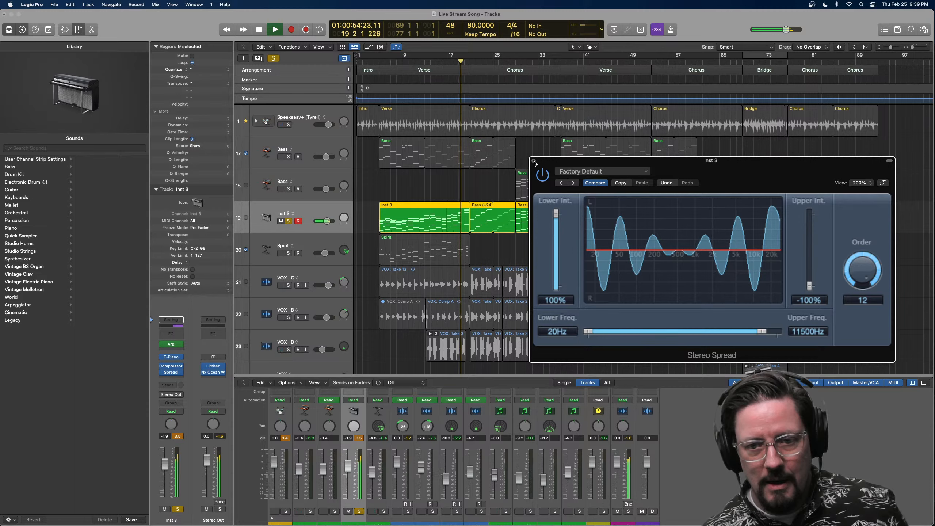
pyautogui.press('space')
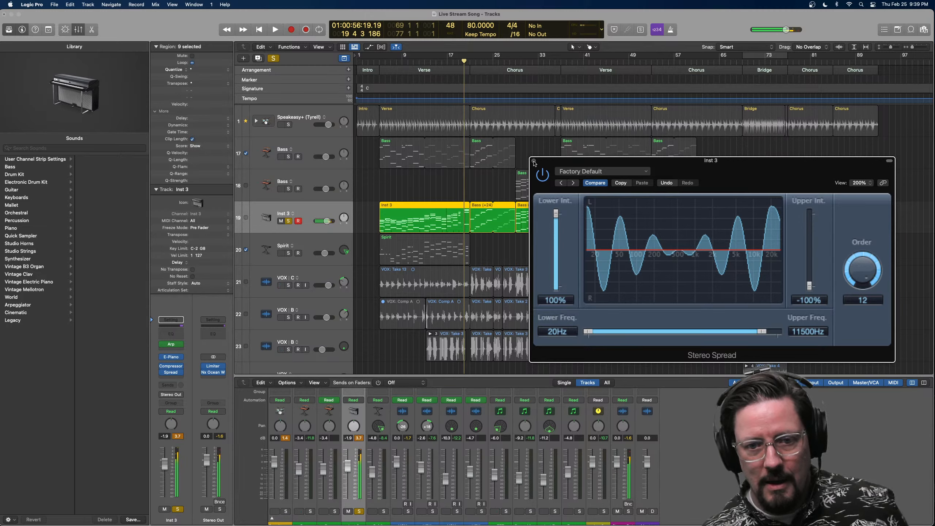
# Add a Channel EQ to Inst 3, set its processing to Mid Only, and cut 3.4 dB near 3 kHz.
pyautogui.click(171, 335)
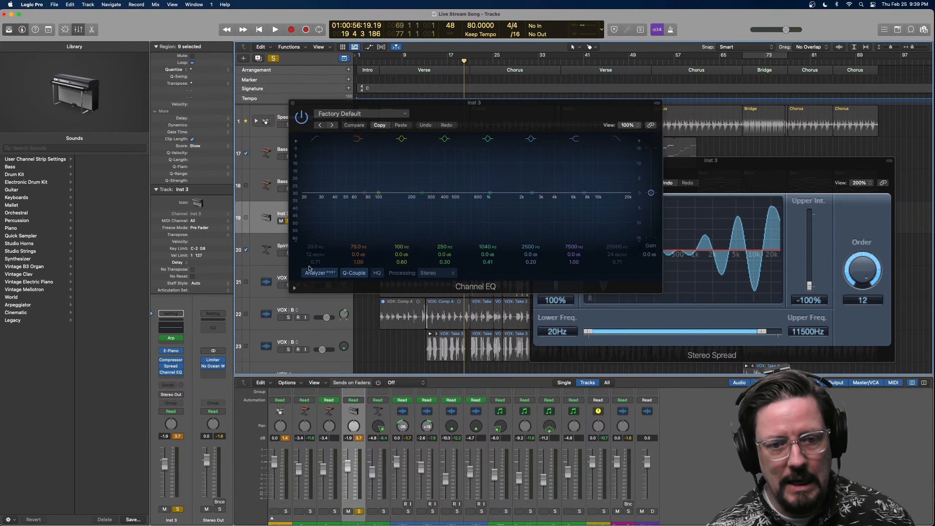
pyautogui.click(431, 274)
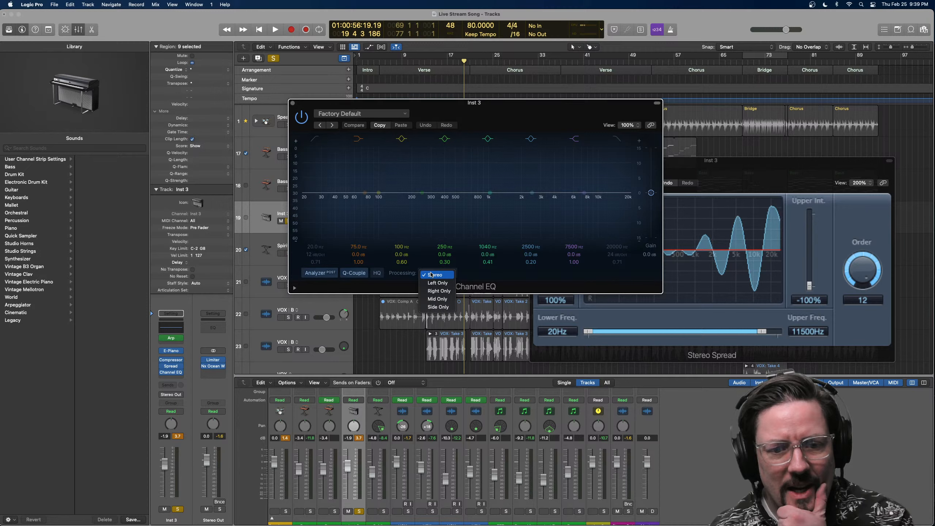
pyautogui.click(440, 302)
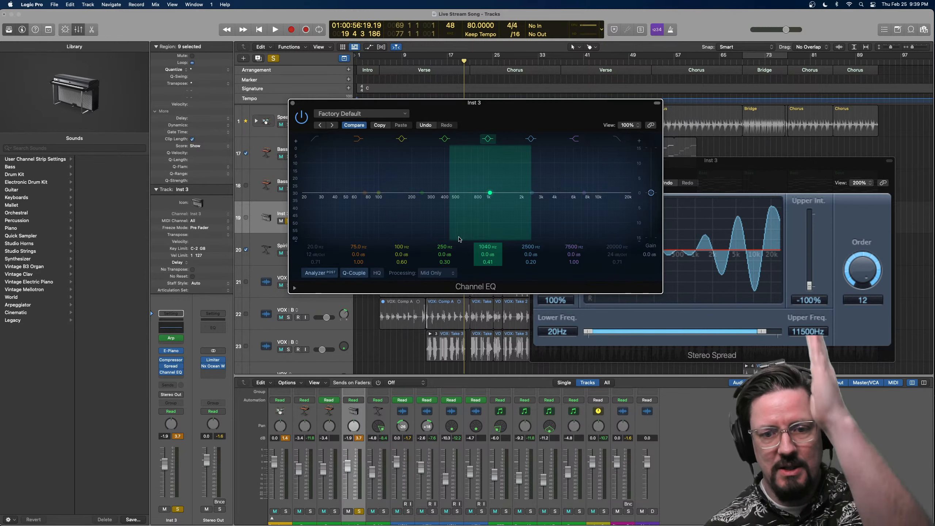
pyautogui.moveTo(533, 194)
pyautogui.mouseDown()
pyautogui.moveTo(497, 194)
pyautogui.moveTo(545, 205)
pyautogui.moveTo(519, 200)
pyautogui.moveTo(537, 196)
pyautogui.mouseUp()
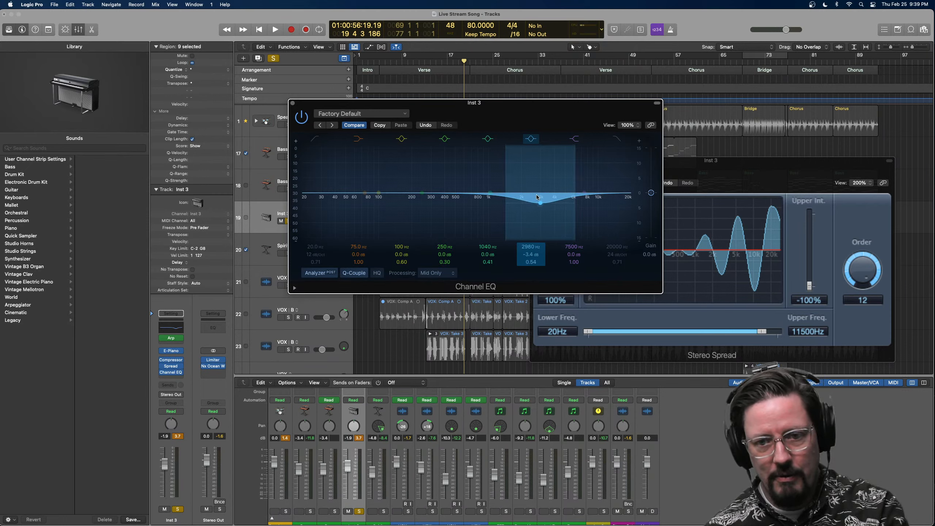
pyautogui.click(292, 103)
# Unsolo Inst 3 and play the full mix from just before the first verse.
pyautogui.click(289, 220)
pyautogui.press('space')
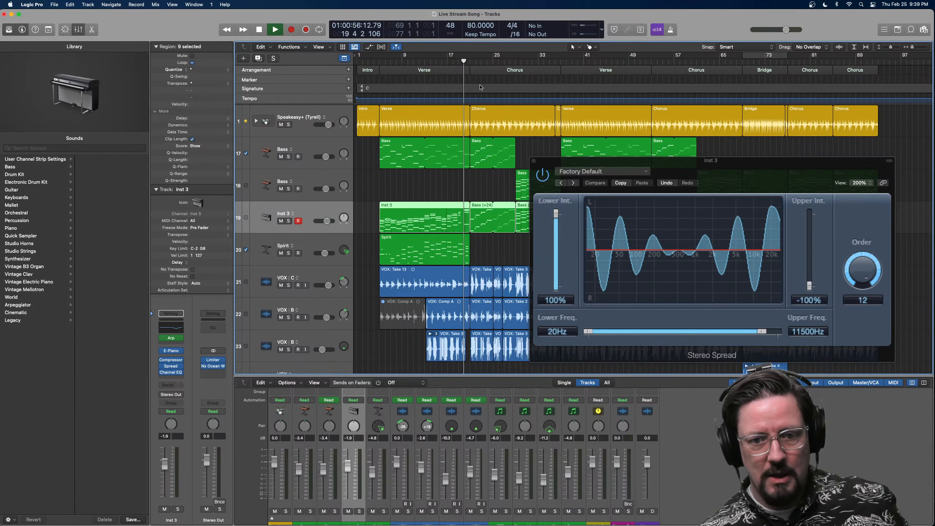
pyautogui.moveTo(463, 60); pyautogui.dragTo(371, 67)
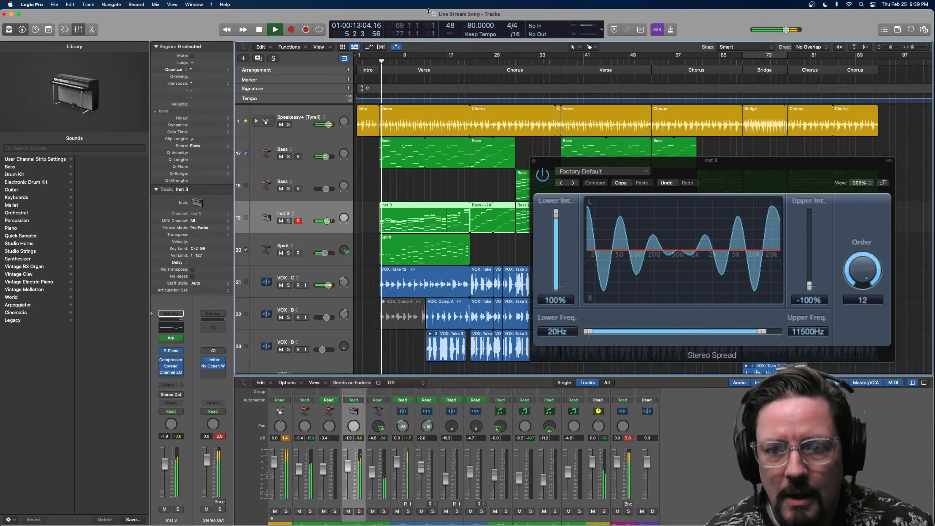
# Close the Stereo Spread window, audition the Reason Thing track briefly in solo during playback, and select that track.
pyautogui.click(533, 161)
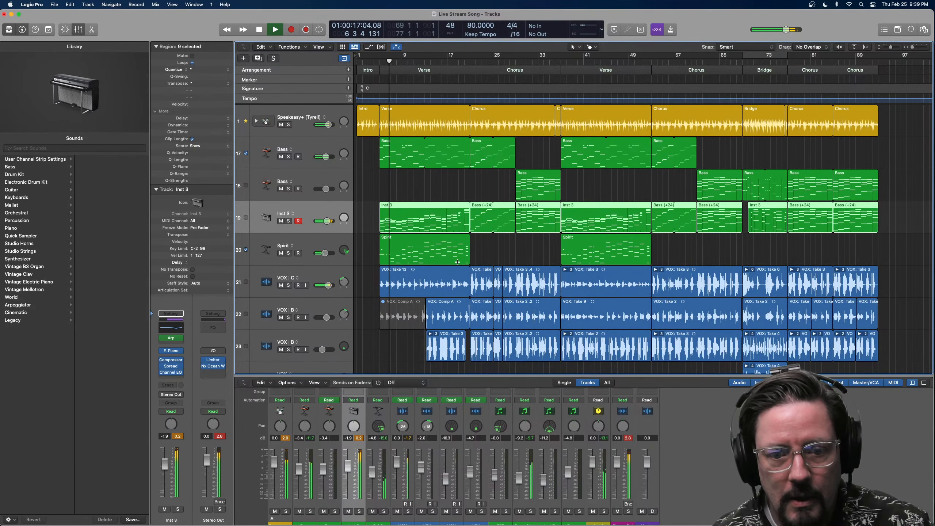
pyautogui.scroll(-1, 437, 283)
pyautogui.scroll(-5, 438, 284)
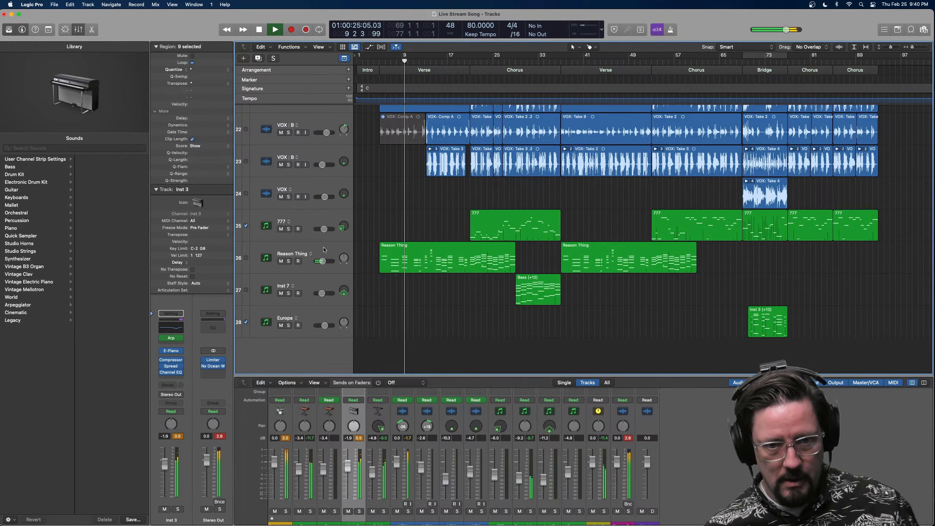
pyautogui.click(289, 261)
pyautogui.click(289, 261)
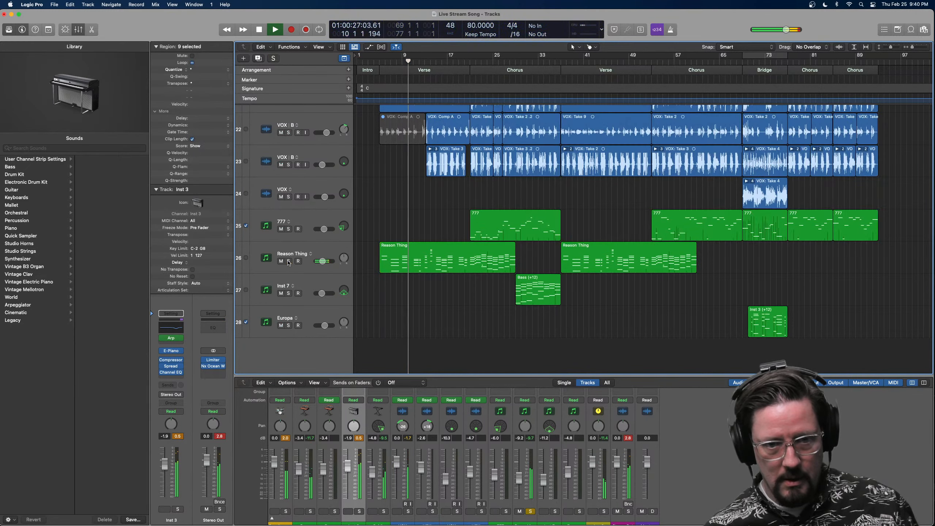
pyautogui.click(330, 249)
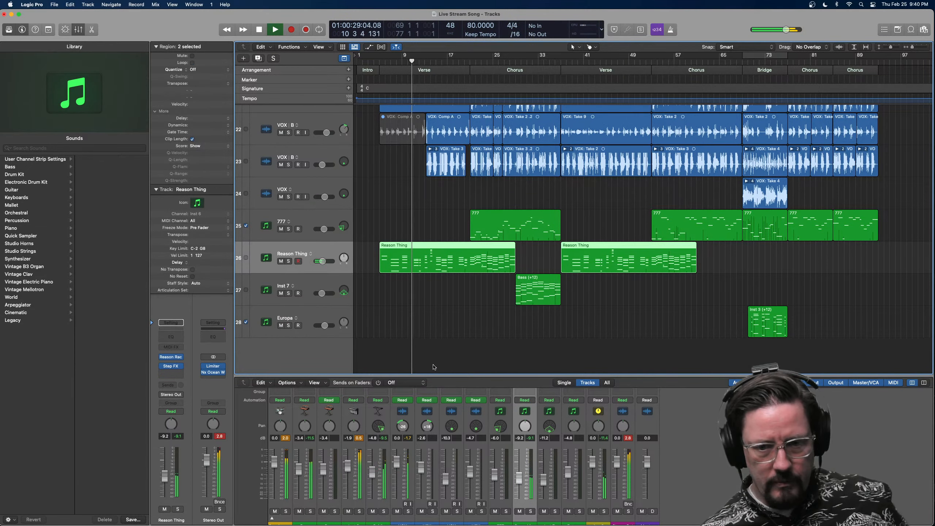
# Stop playback and copy the Stereo Spread and Channel EQ from Inst 3 to Reason Thing in the temporarily enlarged mixer.
pyautogui.moveTo(488, 375); pyautogui.dragTo(493, 149)
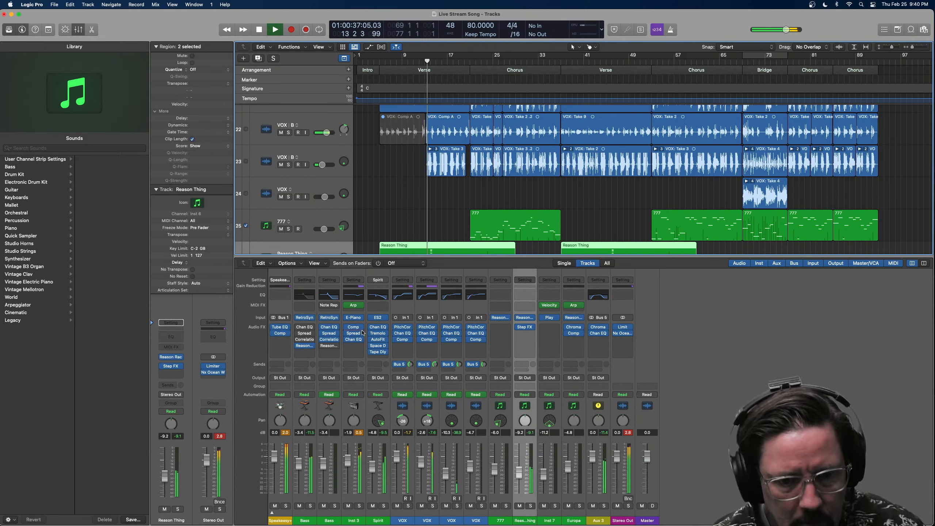
pyautogui.press('space')
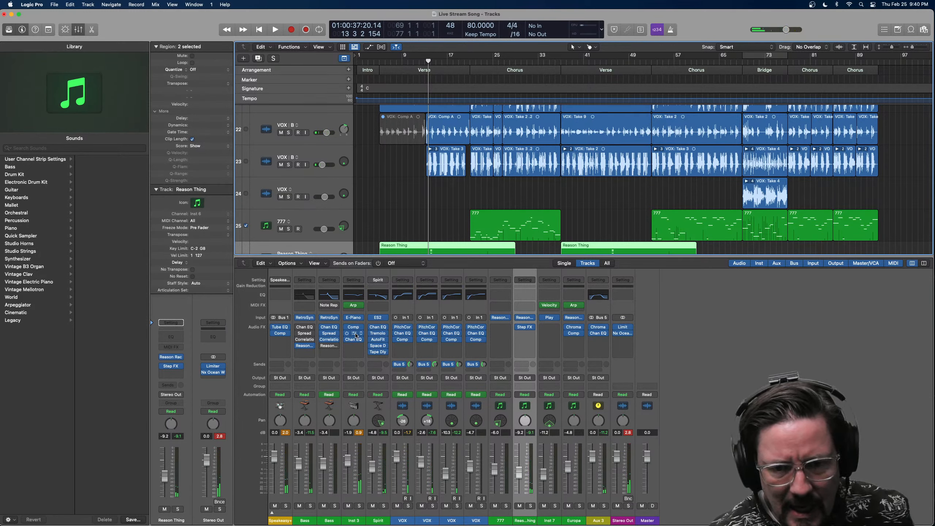
pyautogui.moveTo(355, 335); pyautogui.dragTo(521, 336)
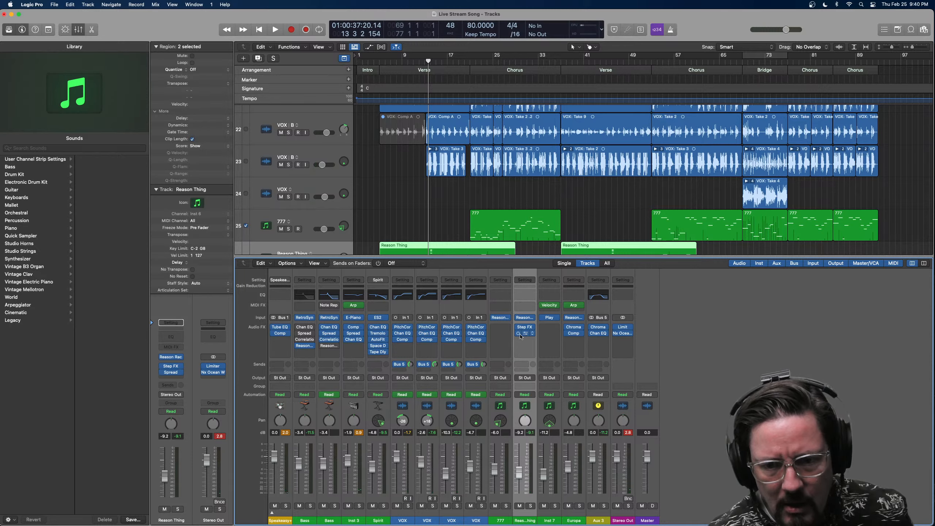
pyautogui.moveTo(354, 341); pyautogui.dragTo(529, 343)
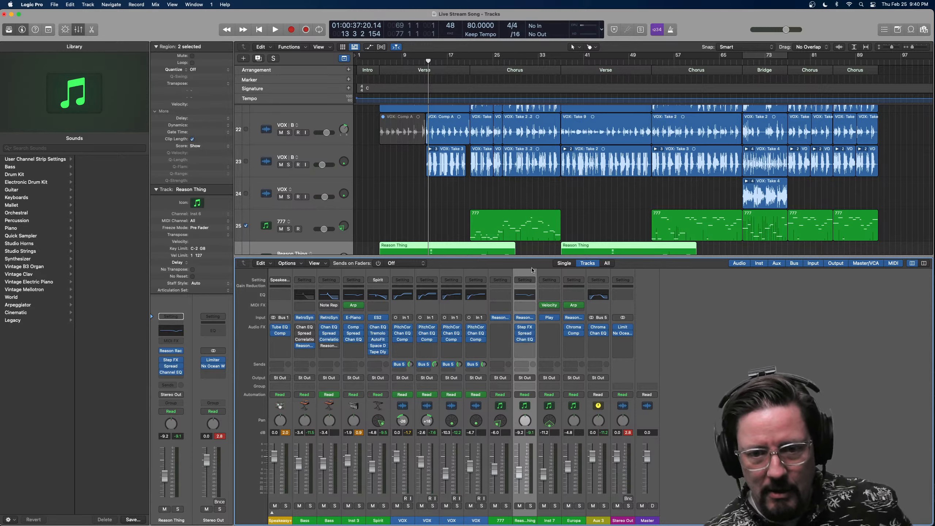
pyautogui.moveTo(536, 257); pyautogui.dragTo(536, 401)
pyautogui.scroll(1, 442, 166)
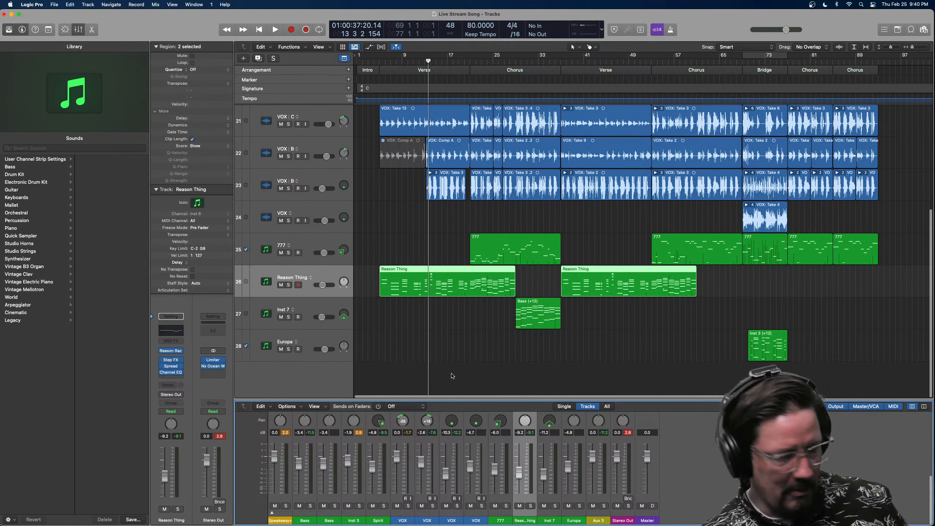
# Play the mix from early in the first verse, select the VOX: C track, and stop playback.
pyautogui.moveTo(391, 61); pyautogui.dragTo(387, 61)
pyautogui.press('space')
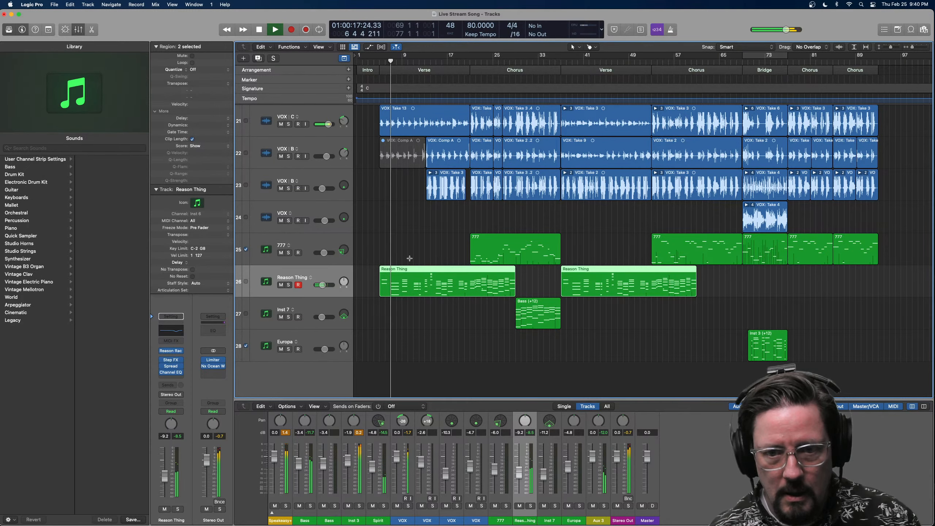
pyautogui.scroll(3, 322, 166)
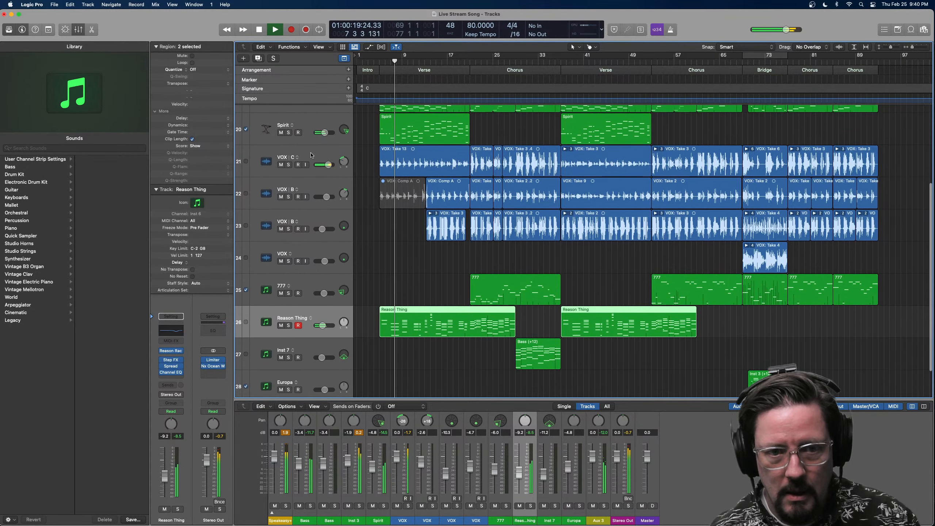
pyautogui.click(303, 157)
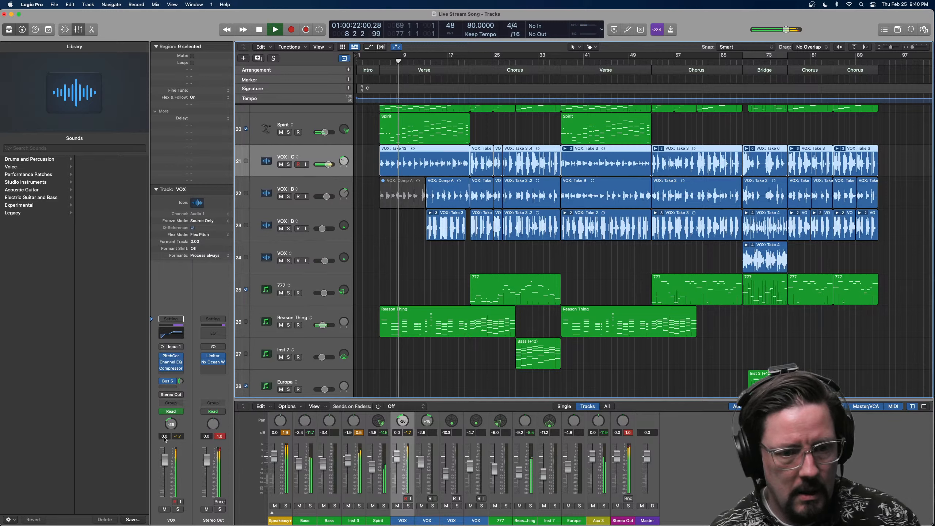
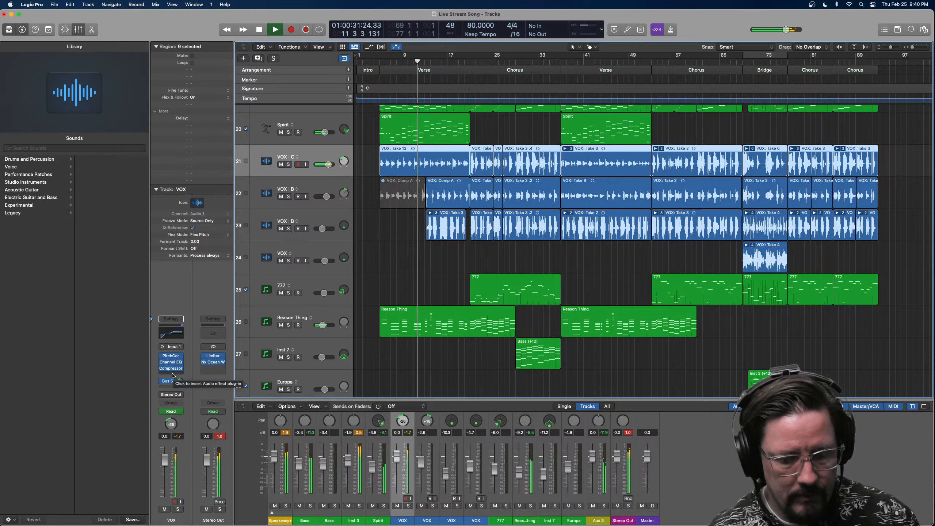
pyautogui.press('space')
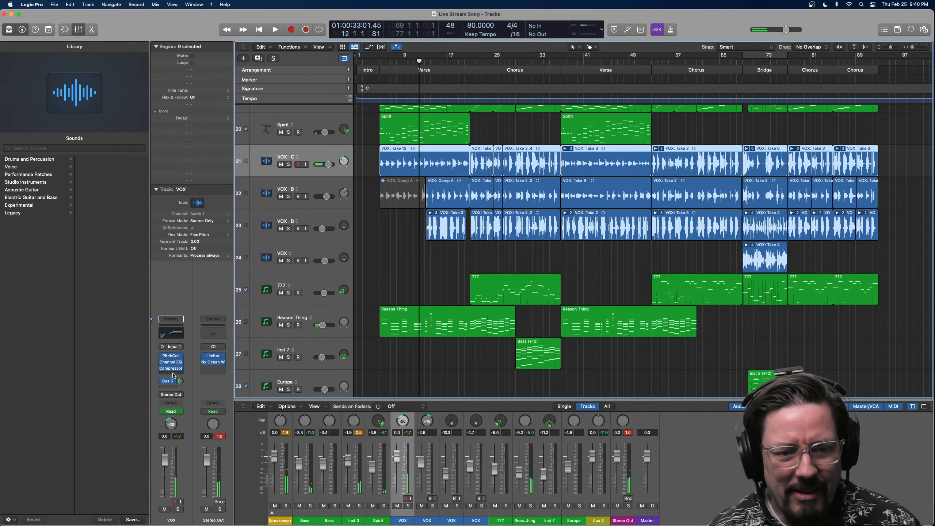
# Try a mono Reason Rack Plugin Effect after the VOX: C track's Compressor, loaded with Scream 4 Distortion.
pyautogui.click(173, 375)
pyautogui.moveTo(174, 475)
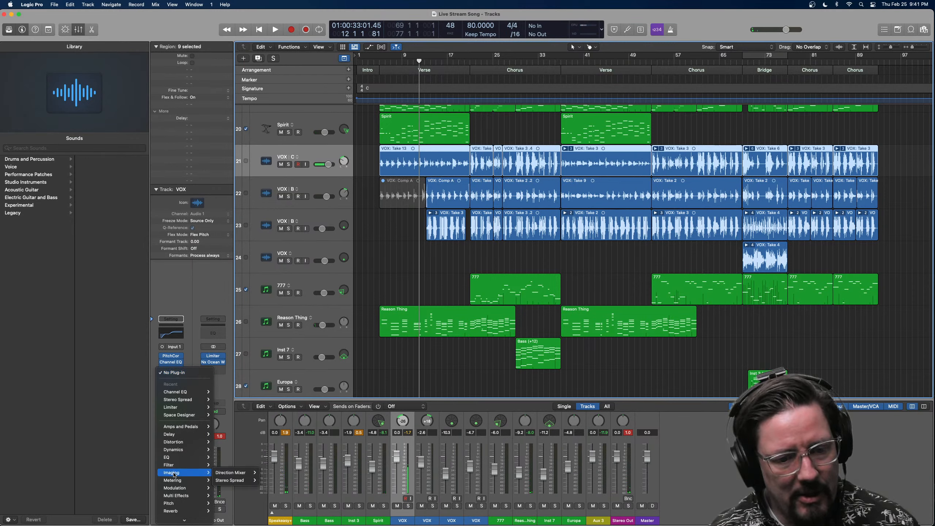
pyautogui.moveTo(206, 519)
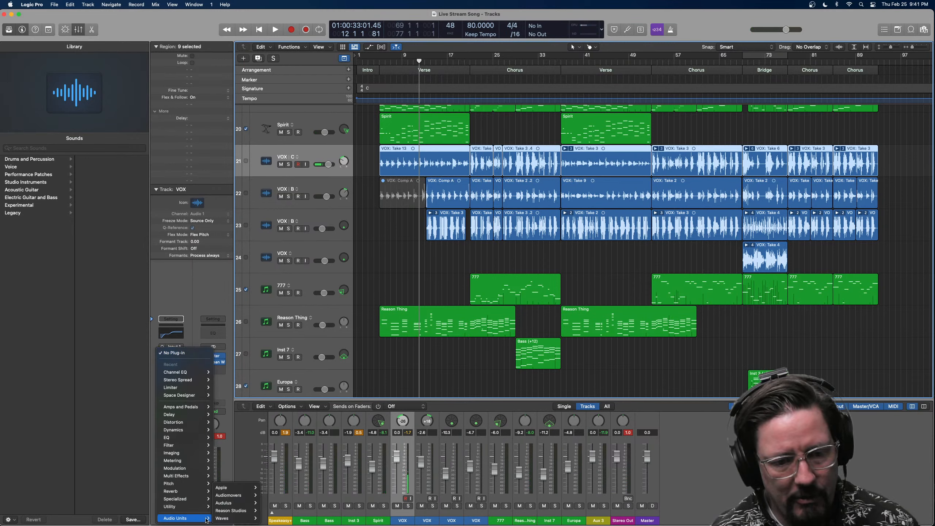
pyautogui.moveTo(232, 511)
pyautogui.moveTo(291, 510)
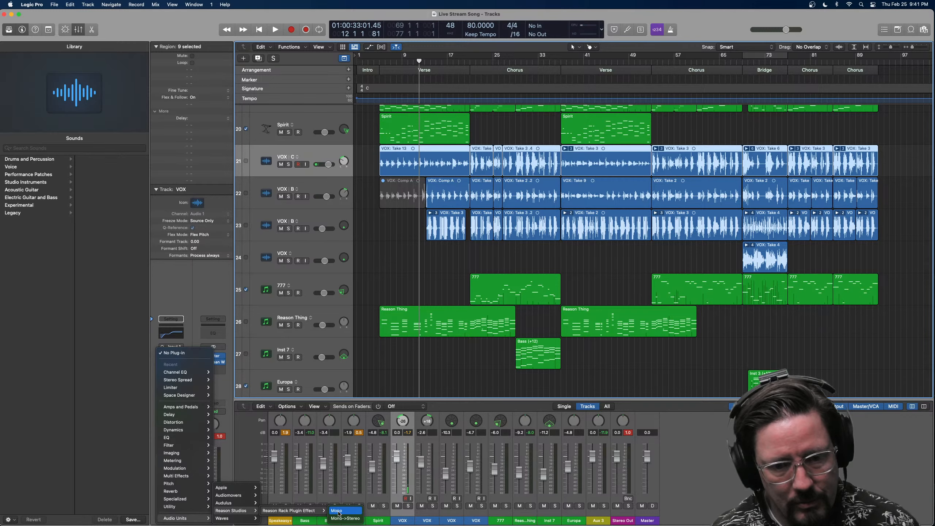
pyautogui.click(338, 512)
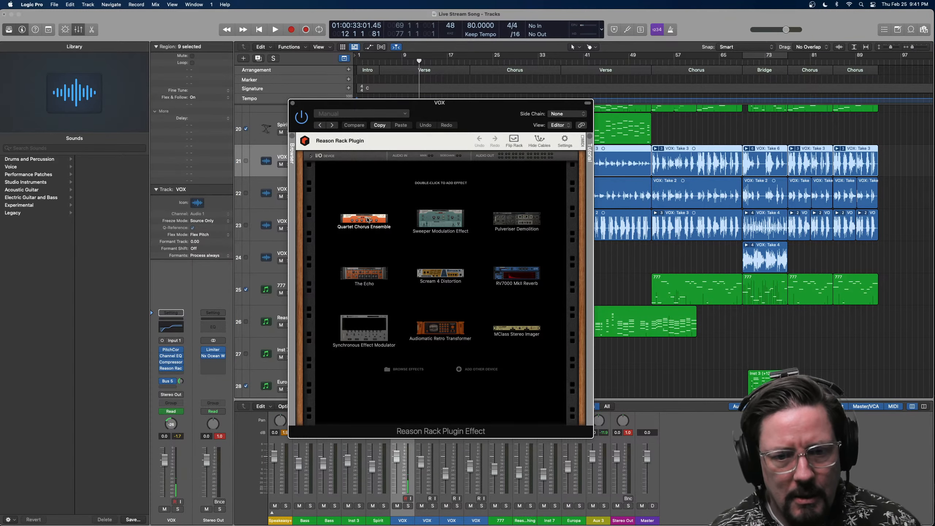
pyautogui.doubleClick(440, 273)
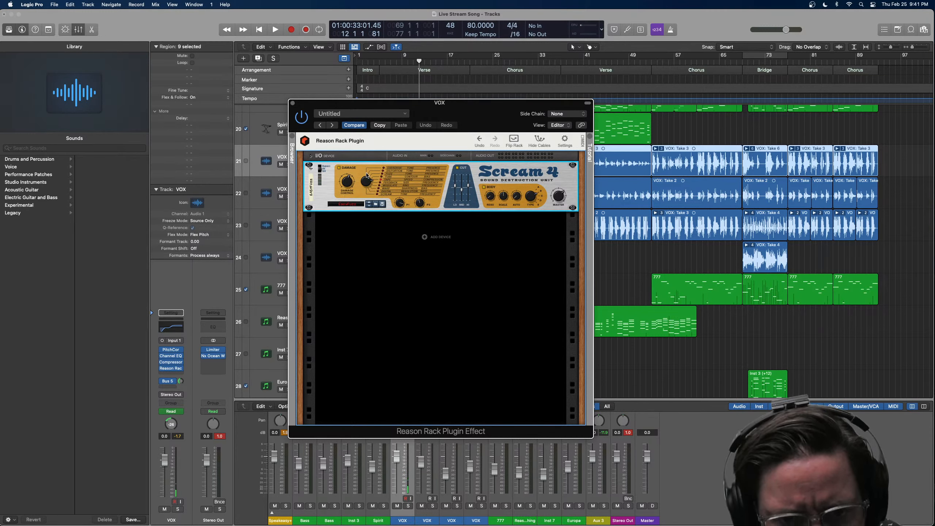
# Adjust Scream 4's P1 and P2 distortion parameters during playback, with its window moved clear of the VOX: C track controls.
pyautogui.press('space')
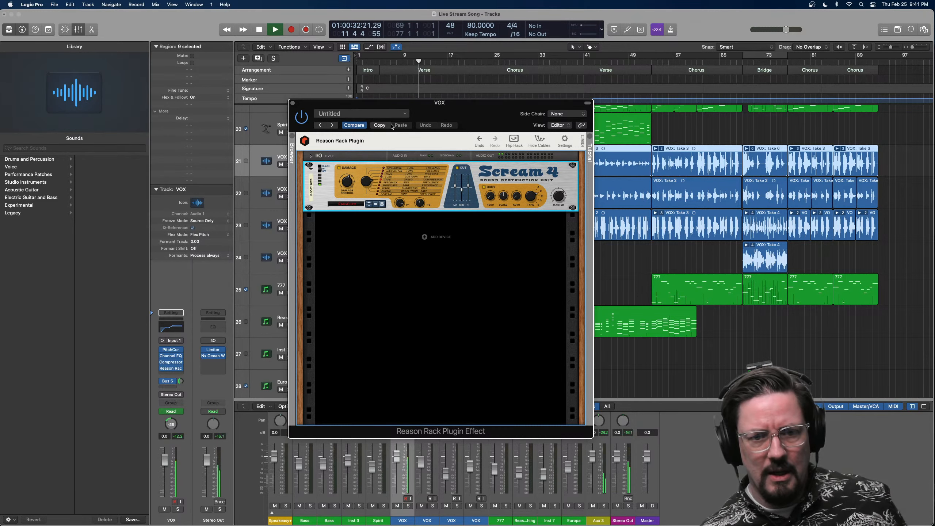
pyautogui.moveTo(390, 163); pyautogui.dragTo(421, 237)
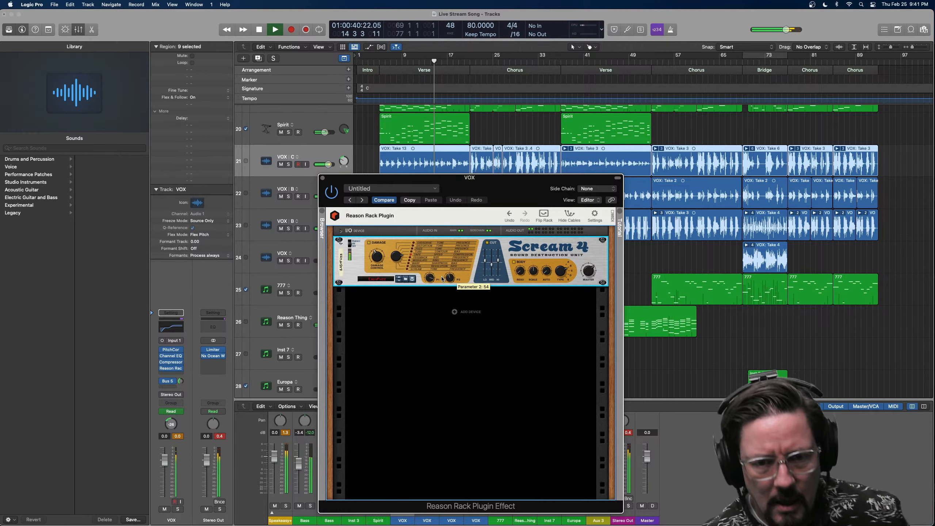
pyautogui.moveTo(432, 279); pyautogui.dragTo(432, 293)
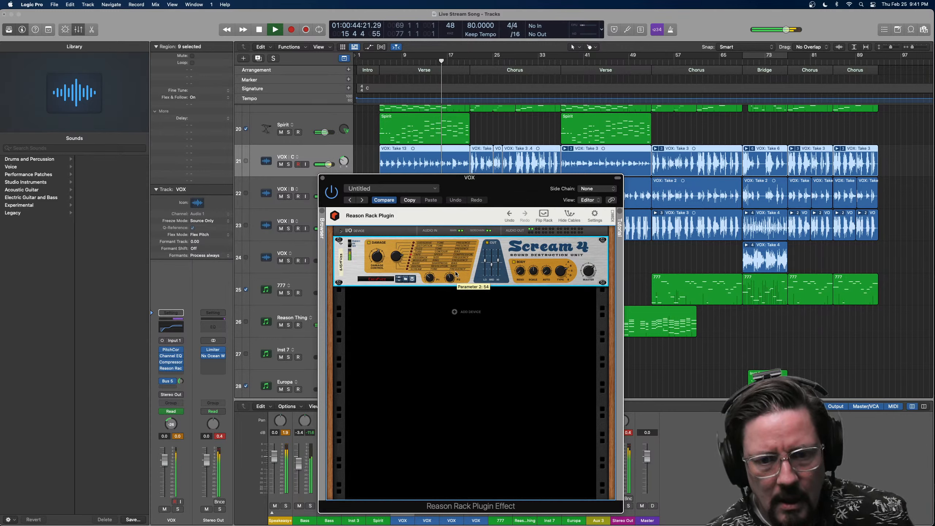
pyautogui.moveTo(451, 277); pyautogui.dragTo(451, 288)
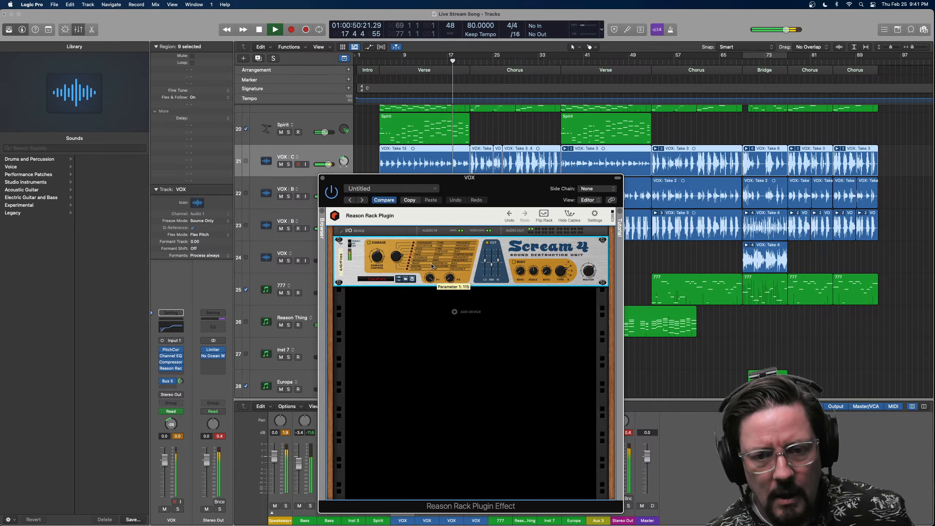
pyautogui.moveTo(430, 279); pyautogui.dragTo(498, 254)
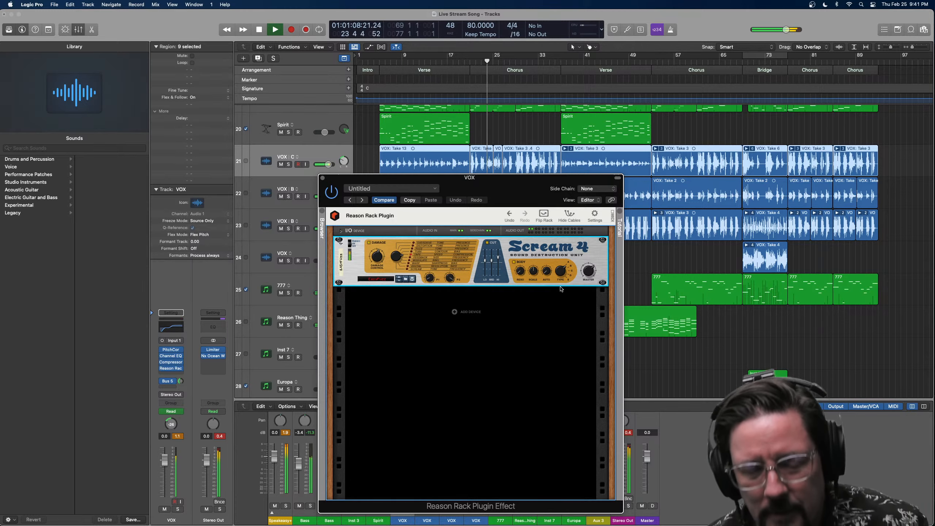
# Bypass the Reason Rack effect to compare the vocal sound, stop playback, and remove the effect from the VOX: C track.
pyautogui.moveTo(163, 369)
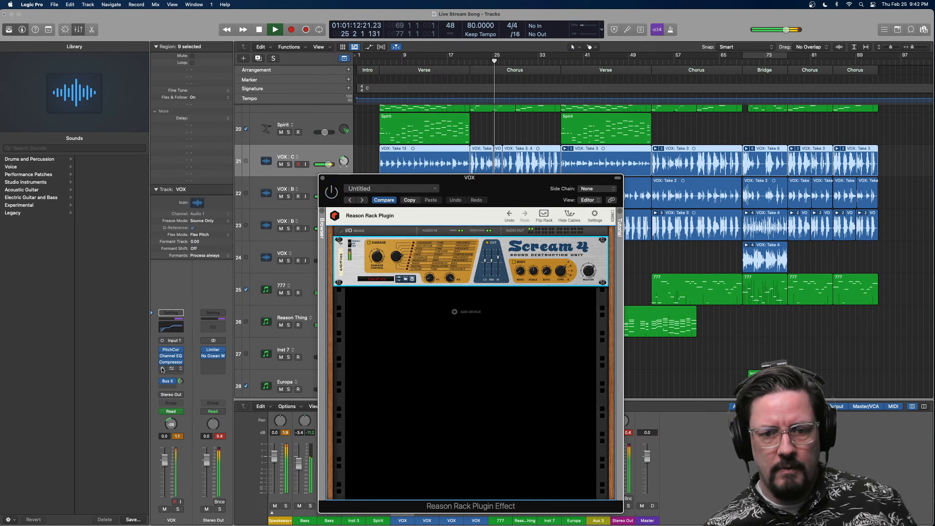
pyautogui.press('space')
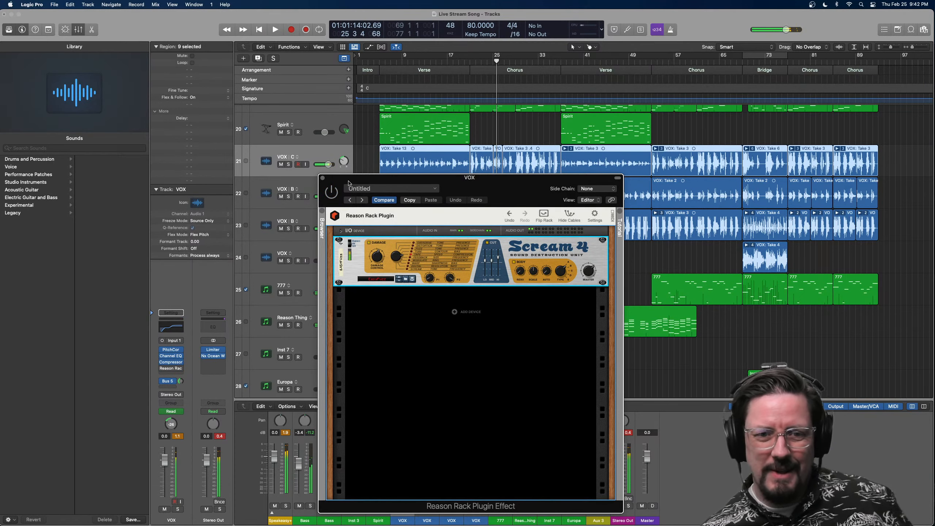
pyautogui.click(179, 368)
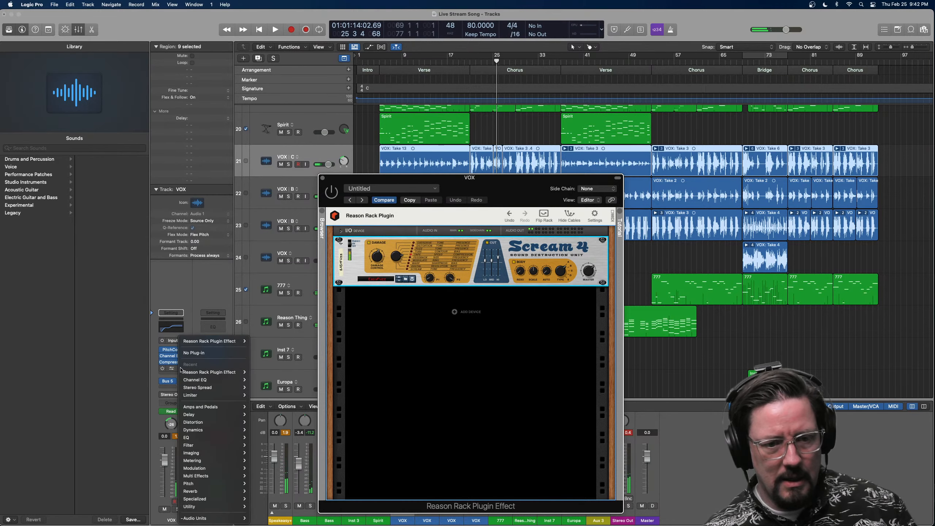
pyautogui.click(196, 353)
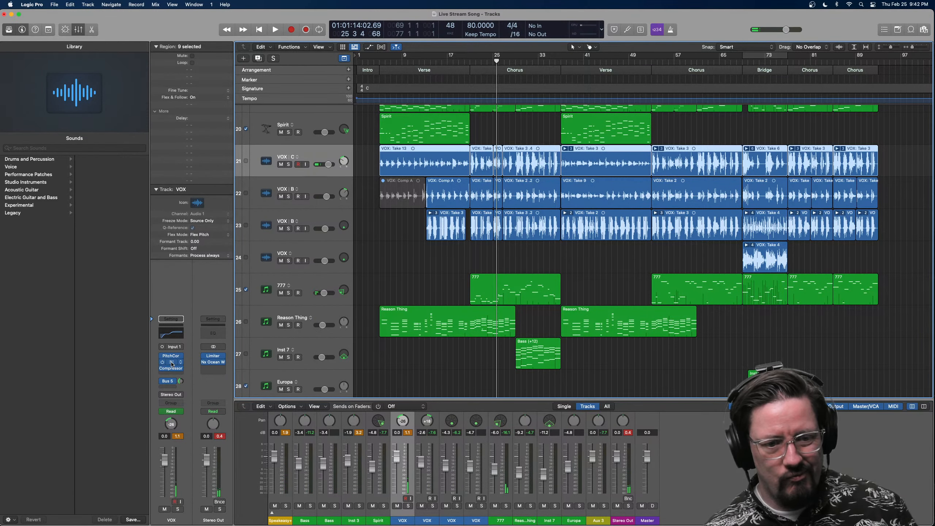
# Try a mono Distortion II after the Compressor on the VOX: C track.
pyautogui.click(173, 374)
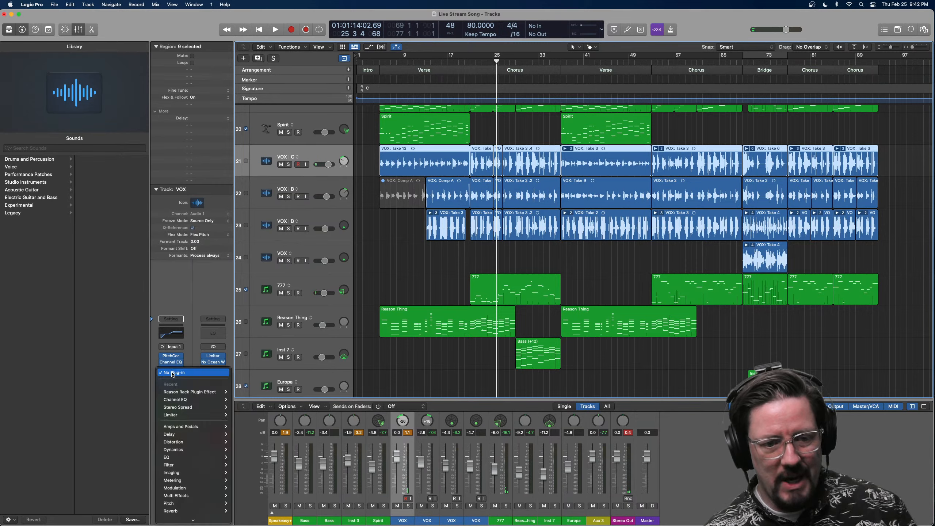
pyautogui.moveTo(172, 407)
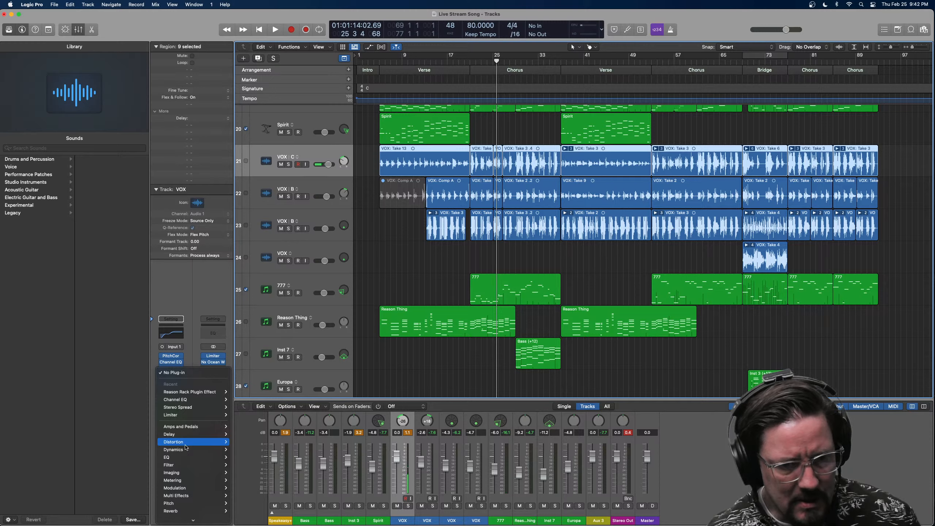
pyautogui.moveTo(186, 443)
pyautogui.moveTo(258, 473)
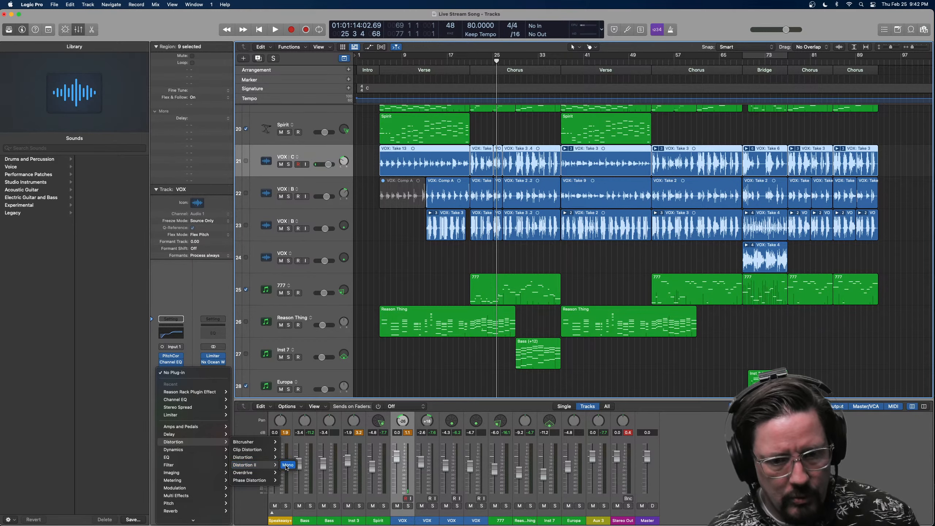
pyautogui.click(288, 465)
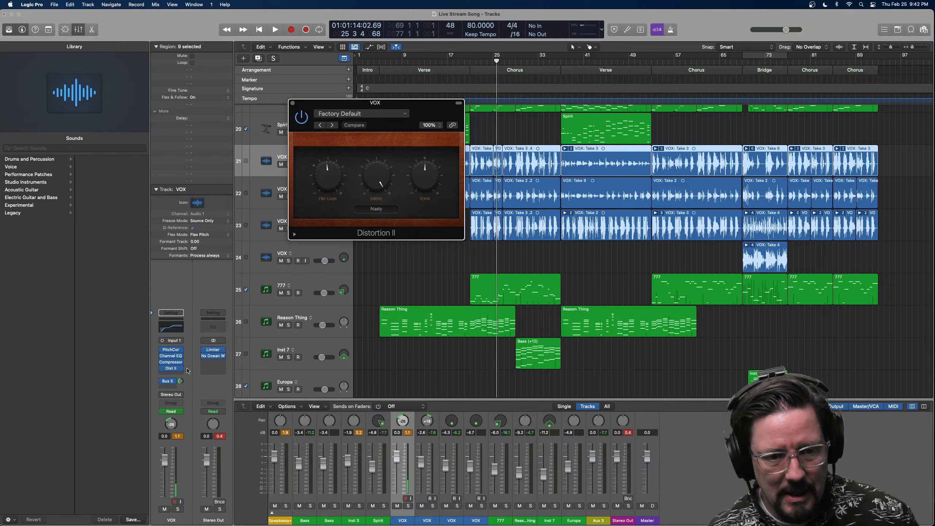
# Replace Distortion II on the VOX: C track with a mono Phase Distortion and start playback to hear it.
pyautogui.click(182, 370)
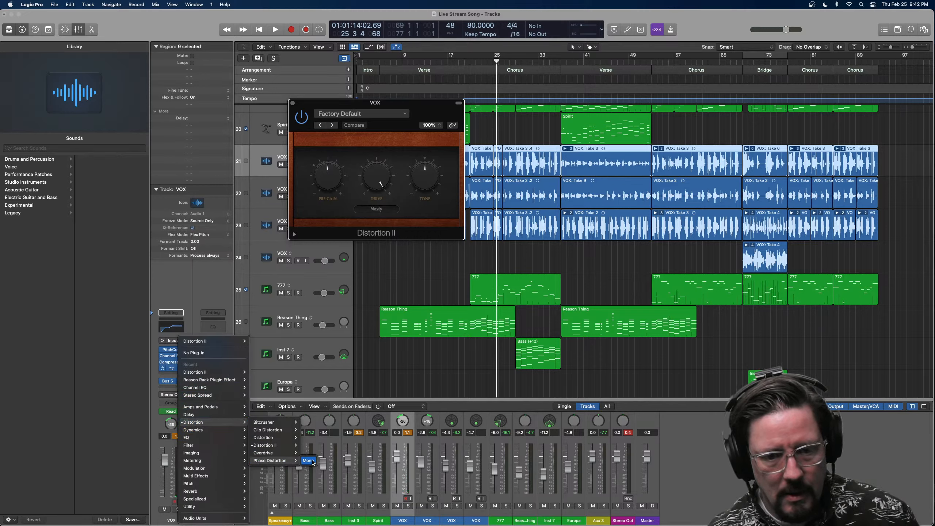
pyautogui.click(309, 461)
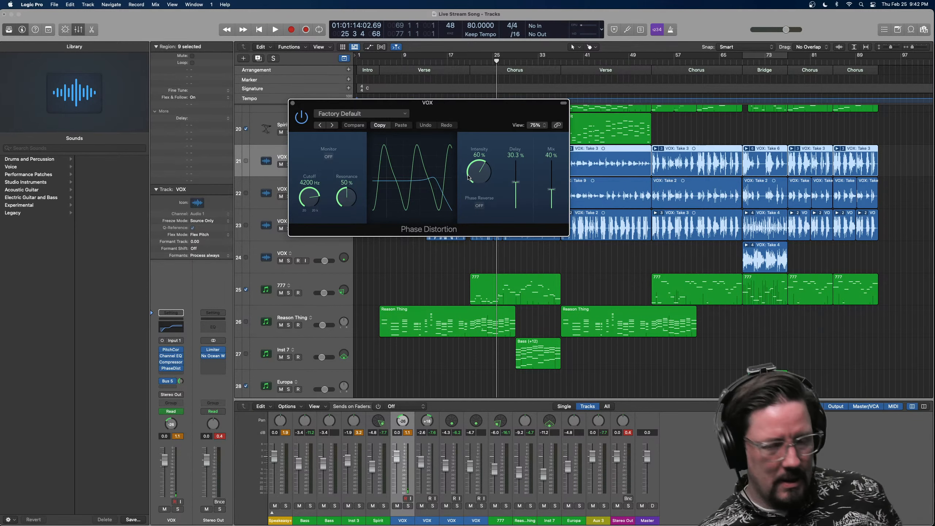
pyautogui.press('space')
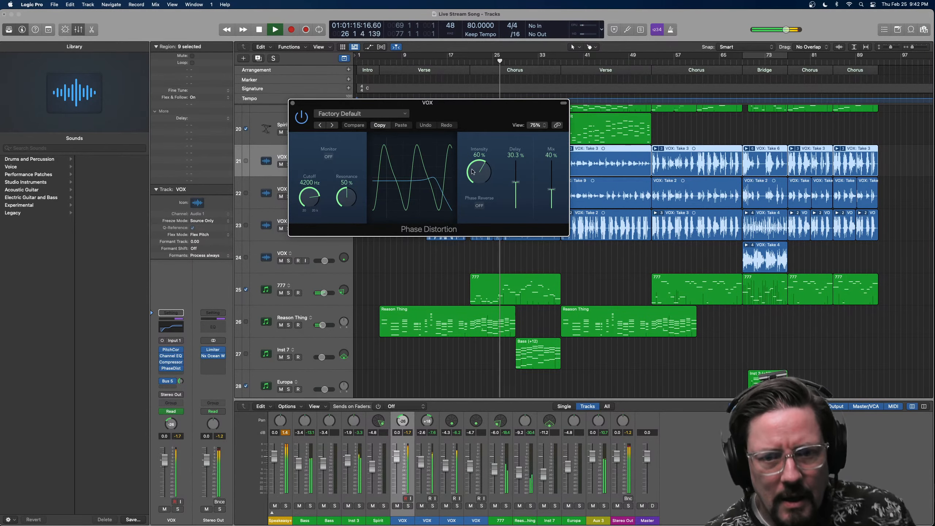
# Set Phase Distortion's Intensity to 14%, Resonance to 27% and Cutoff to 290 Hz during playback, and stop playback.
pyautogui.moveTo(473, 172); pyautogui.dragTo(470, 203)
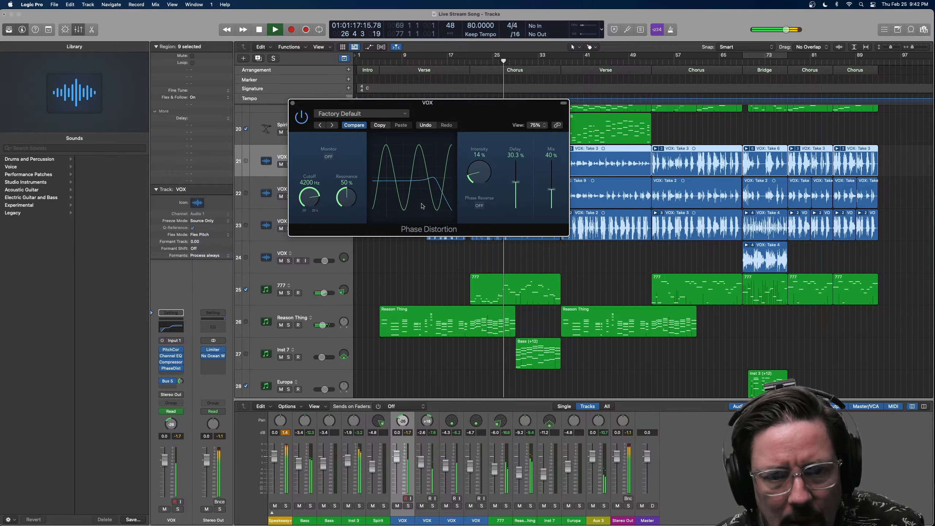
pyautogui.moveTo(346, 199); pyautogui.dragTo(350, 222)
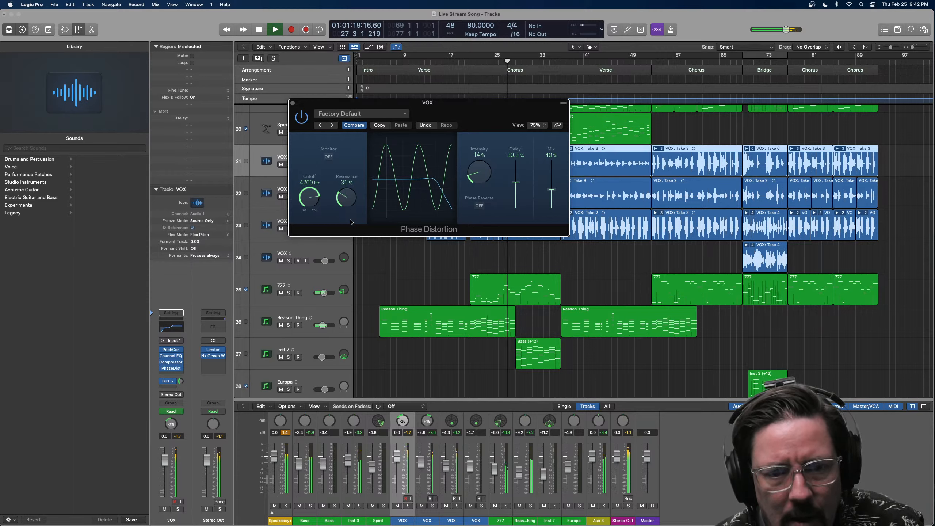
pyautogui.moveTo(310, 198); pyautogui.dragTo(311, 245)
pyautogui.press('space')
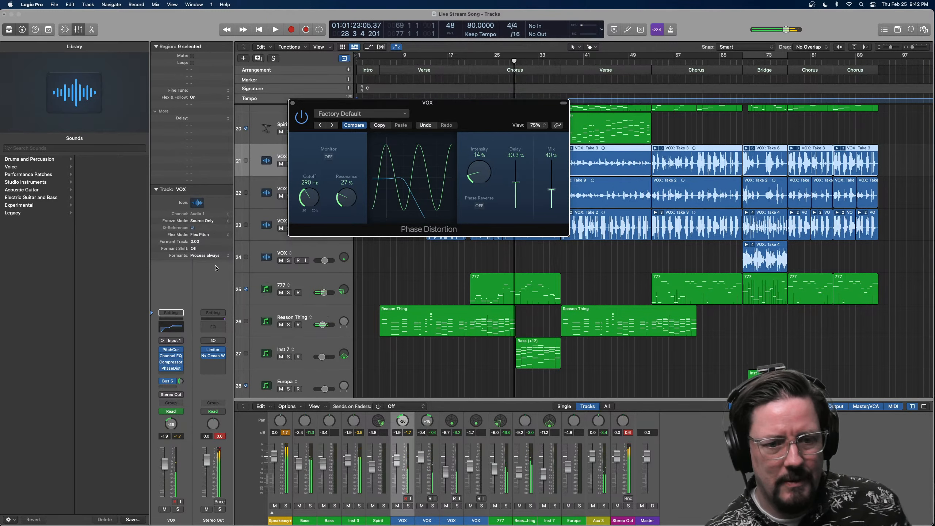
# Replace Phase Distortion on the VOX: C track with a mono Clip Distortion and load its Clean Boost preset.
pyautogui.click(181, 370)
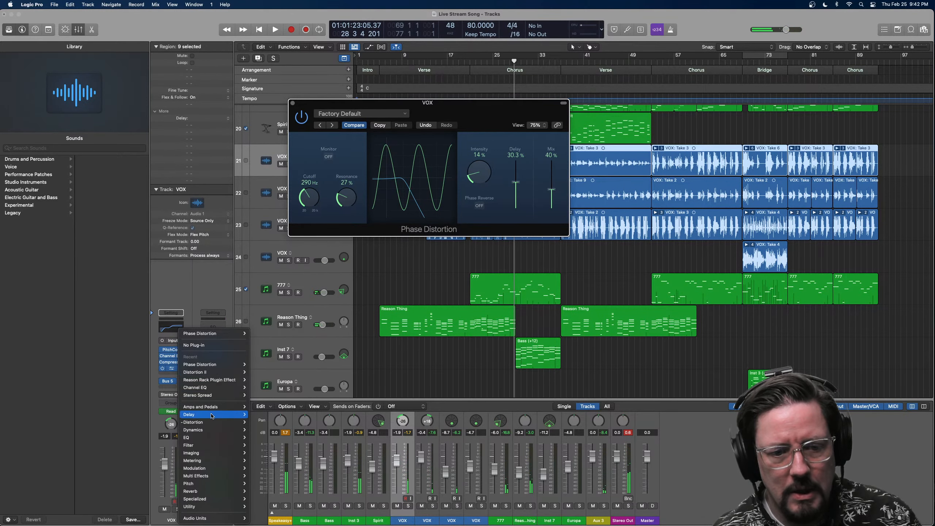
pyautogui.moveTo(237, 423)
pyautogui.moveTo(275, 423)
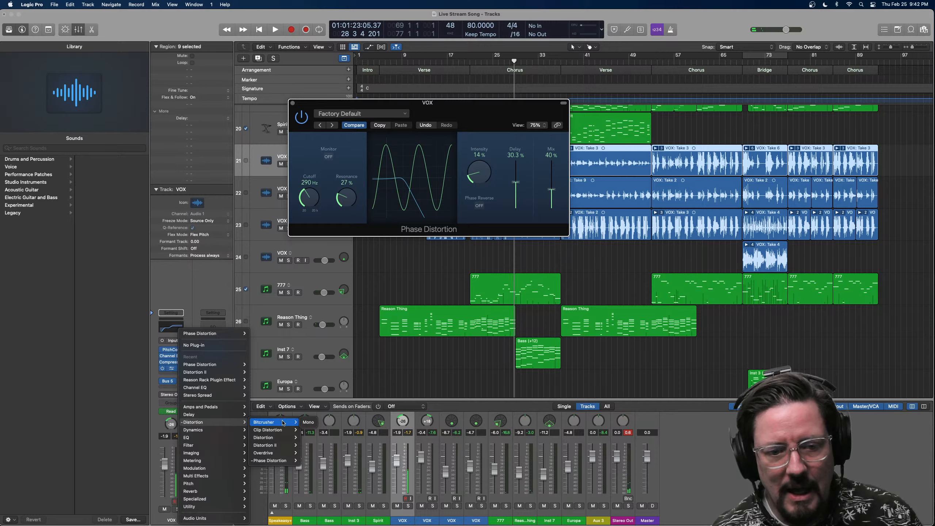
pyautogui.click(308, 430)
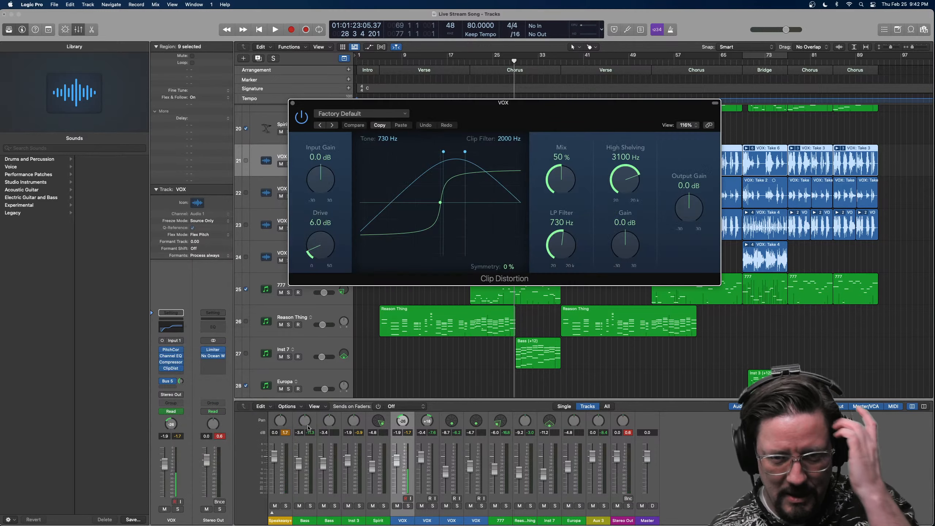
pyautogui.click(349, 114)
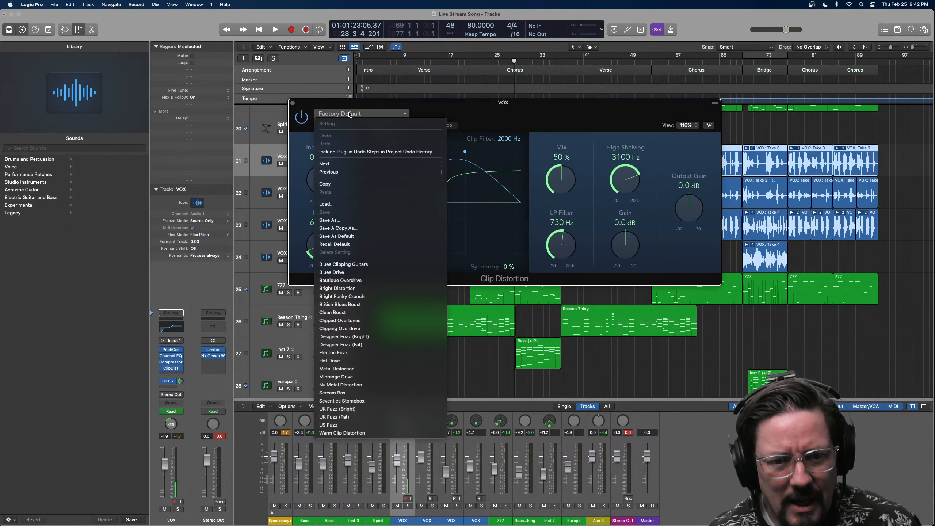
pyautogui.click(361, 316)
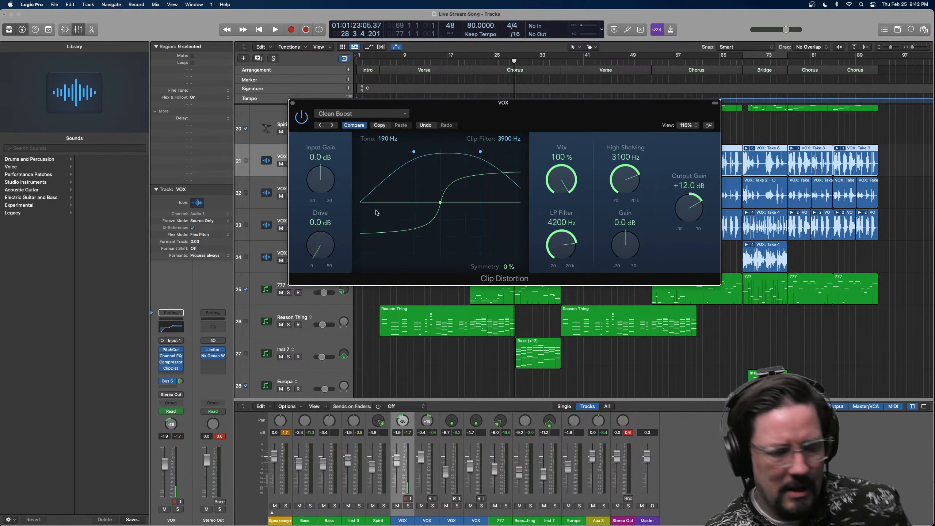
# Move the Clip Distortion window clear of the VOX: C track and play the song from bar 4, just before the first verse.
pyautogui.press('space')
pyautogui.moveTo(452, 113); pyautogui.dragTo(472, 235)
pyautogui.press('space')
pyautogui.click(380, 61)
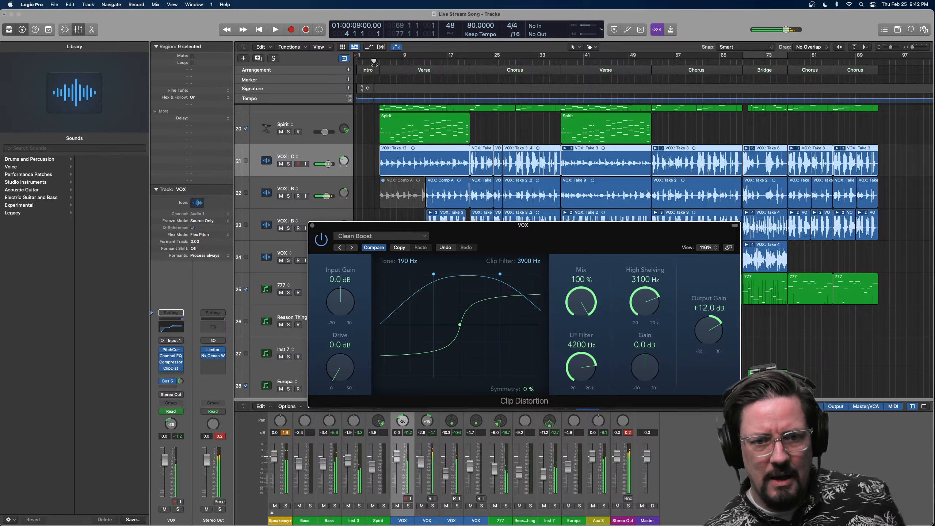
pyautogui.press('space')
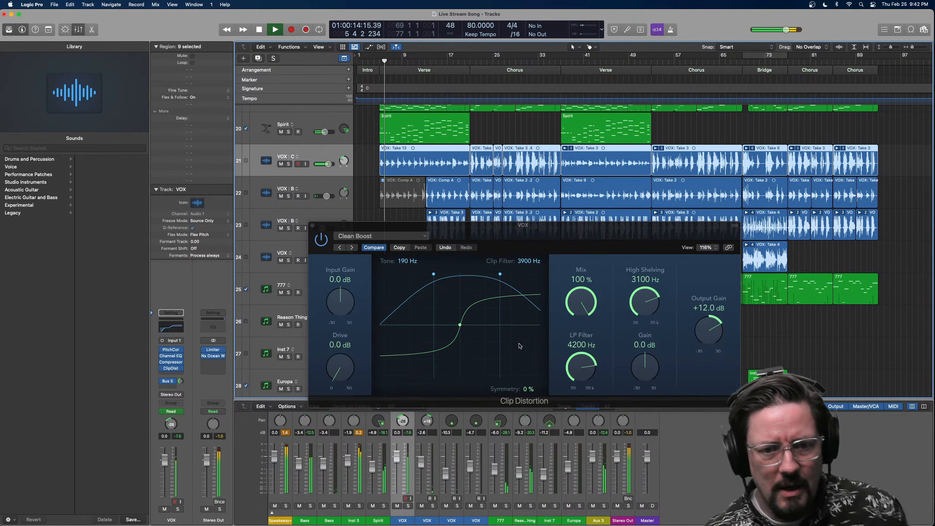
# Set Clip Distortion's Mix to 38% and Drive to 8.0 dB during playback, and close its window.
pyautogui.click(607, 309)
pyautogui.moveTo(581, 301); pyautogui.dragTo(586, 359)
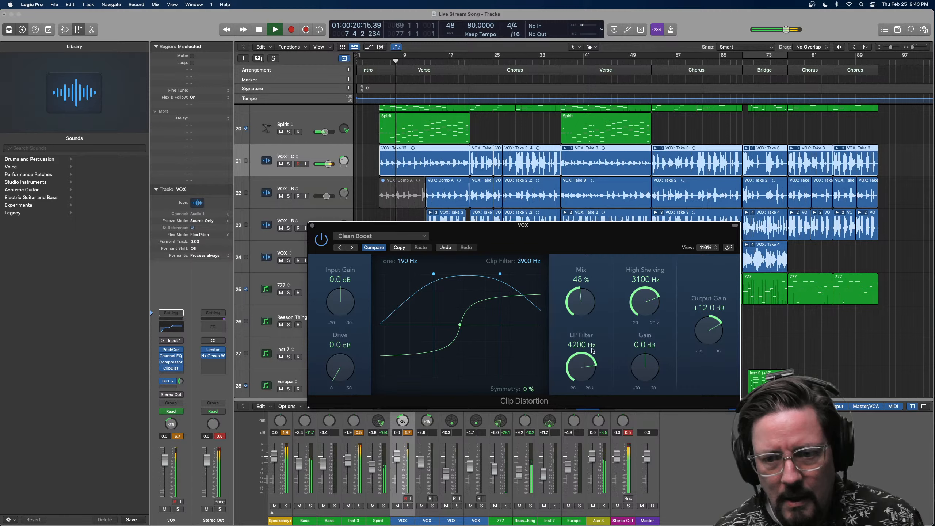
pyautogui.moveTo(341, 372); pyautogui.dragTo(333, 354)
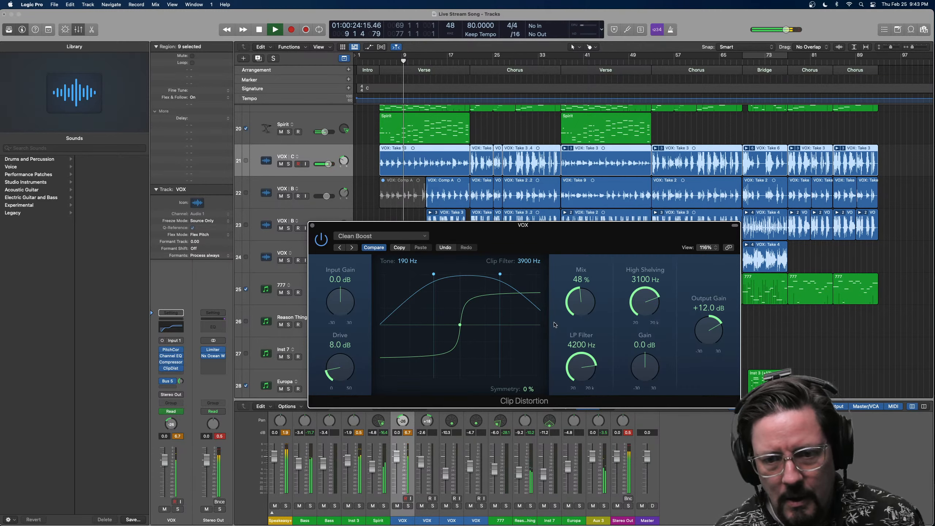
pyautogui.moveTo(585, 300); pyautogui.dragTo(581, 308)
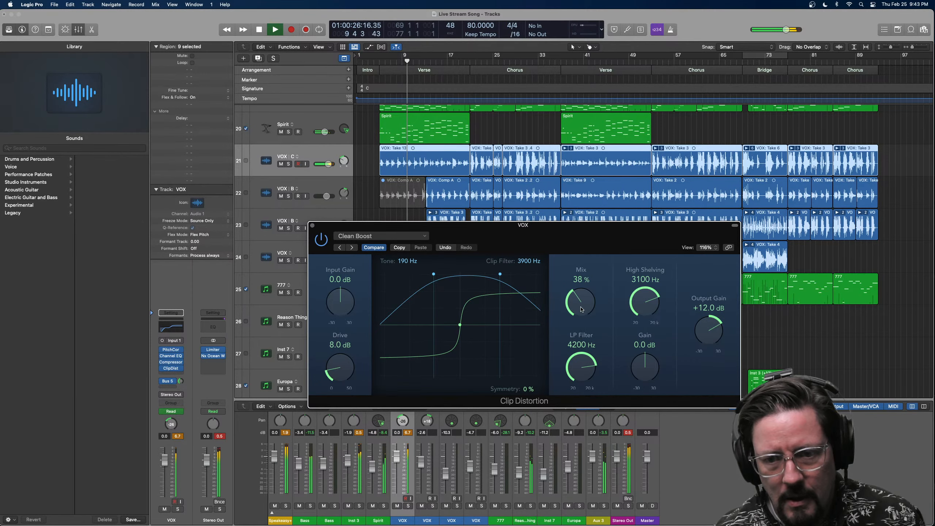
pyautogui.click(313, 225)
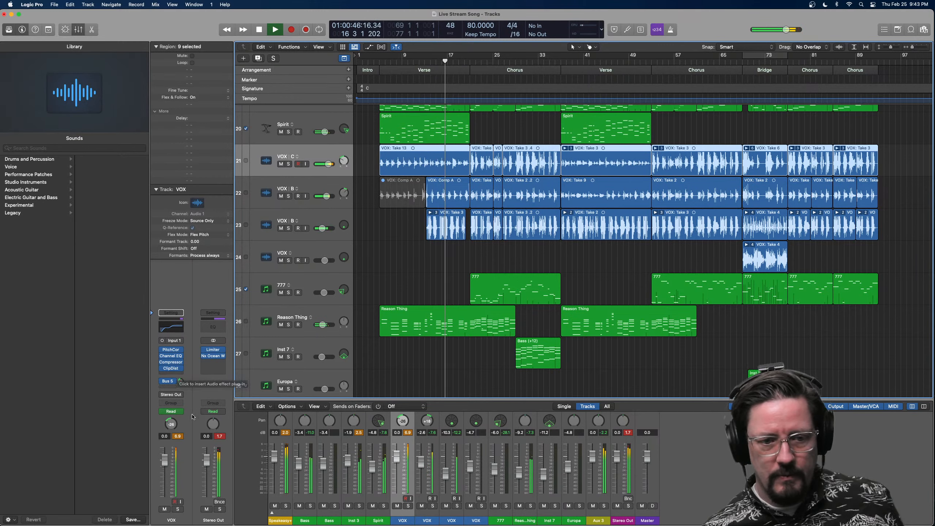
# Reset the VOX: C peak reading, set Clip Distortion's Output Gain to 0.0 dB, close its window and stop playback.
pyautogui.click(180, 436)
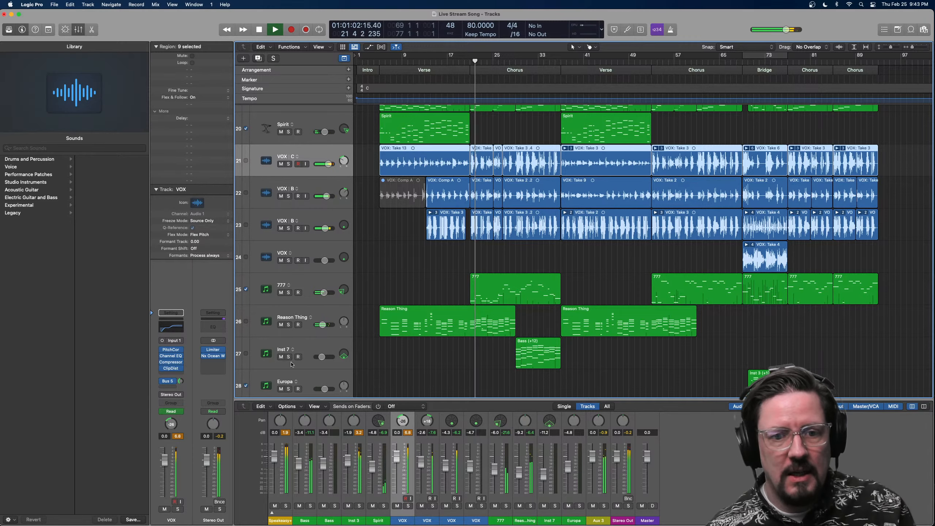
pyautogui.click(172, 368)
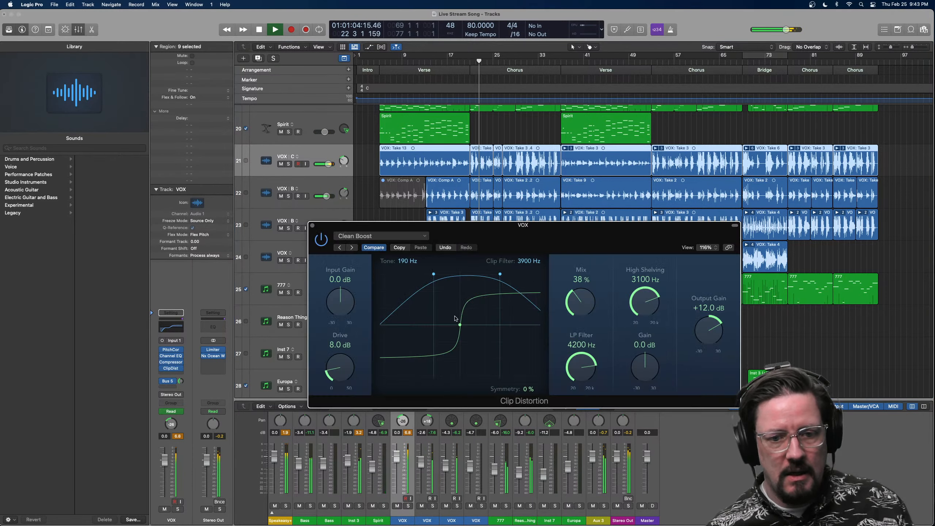
pyautogui.moveTo(701, 319); pyautogui.dragTo(715, 351)
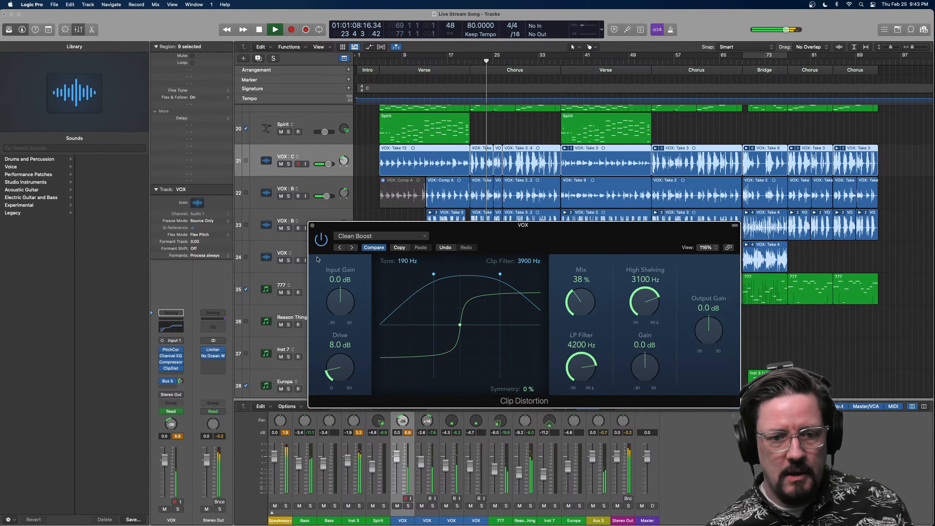
pyautogui.click(312, 226)
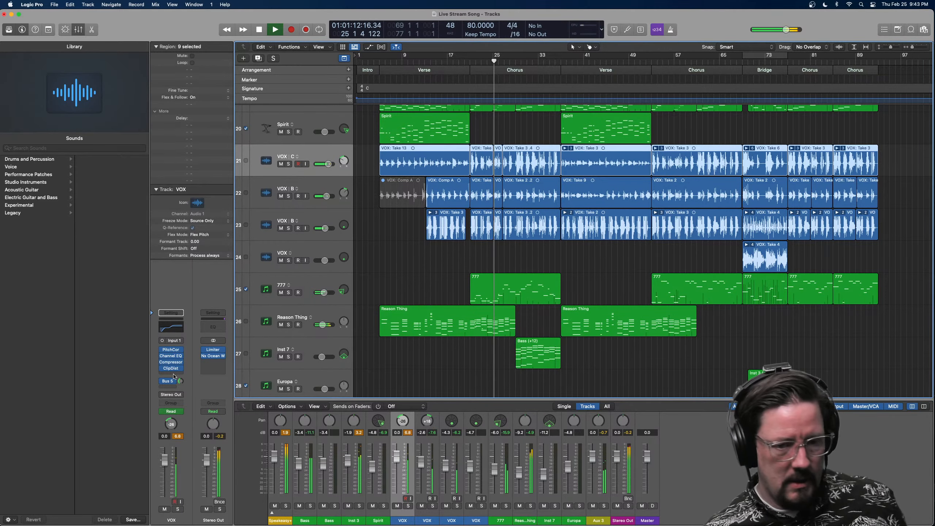
pyautogui.press('space')
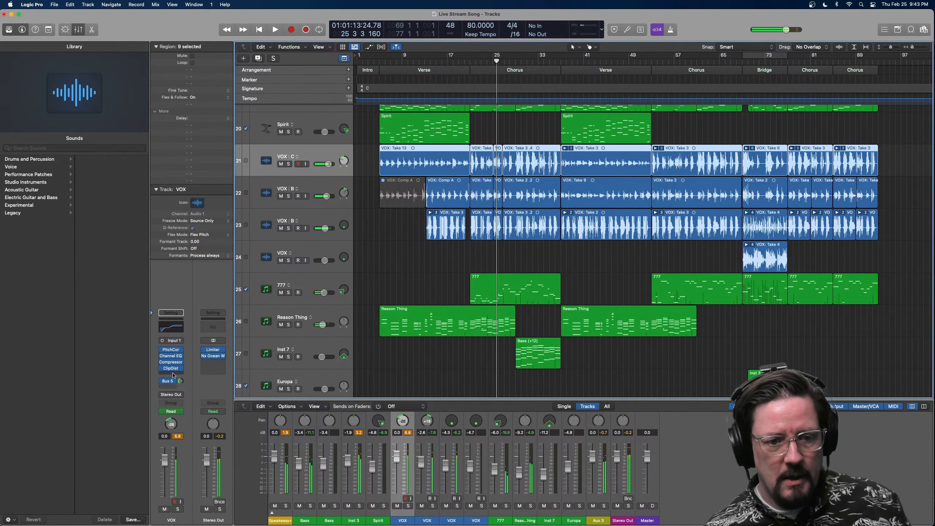
# Insert a mono Reason Rack Plugin Effect after Clip Distortion on the VOX: C track.
pyautogui.click(173, 375)
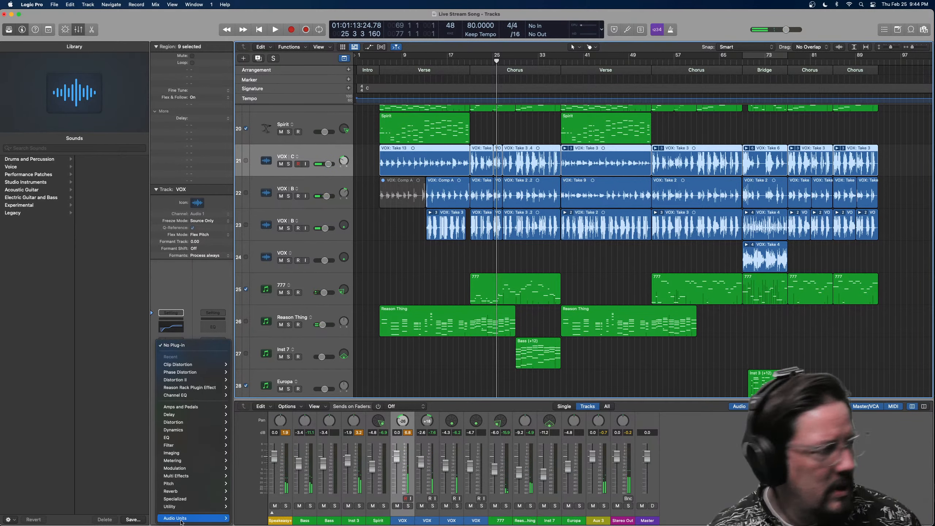
pyautogui.moveTo(181, 522)
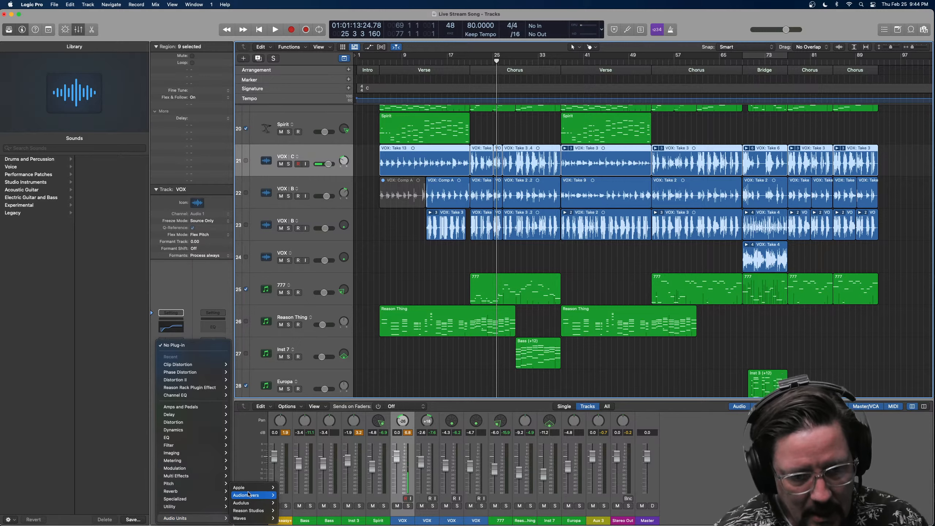
pyautogui.moveTo(198, 389)
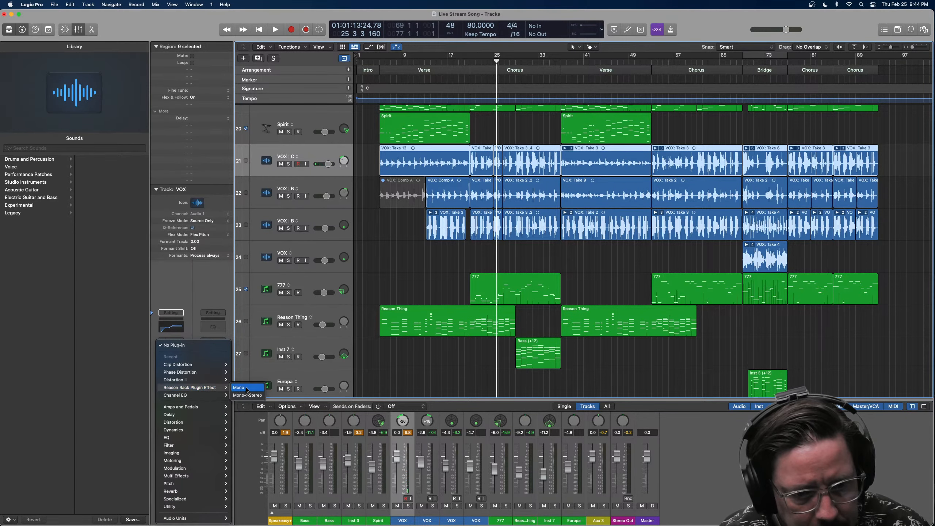
pyautogui.click(249, 389)
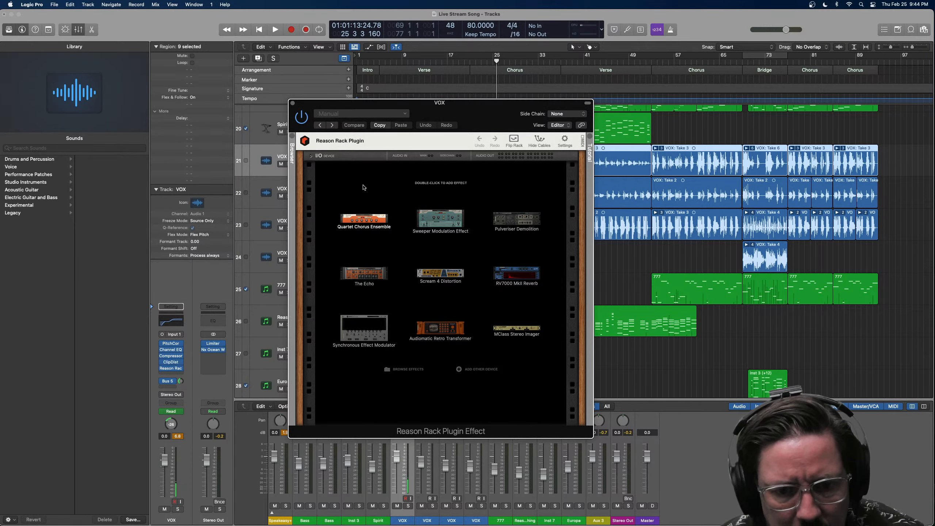
# Search the Reason Rack browser for "tape", look through its Effects devices, and remove the Reason Rack effect from the VOX: C track.
pyautogui.click(293, 138)
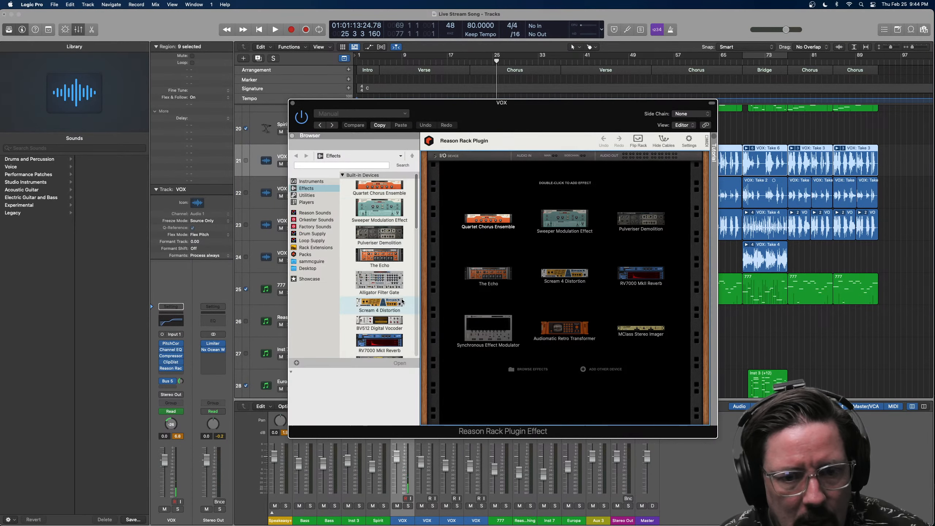
pyautogui.click(356, 165)
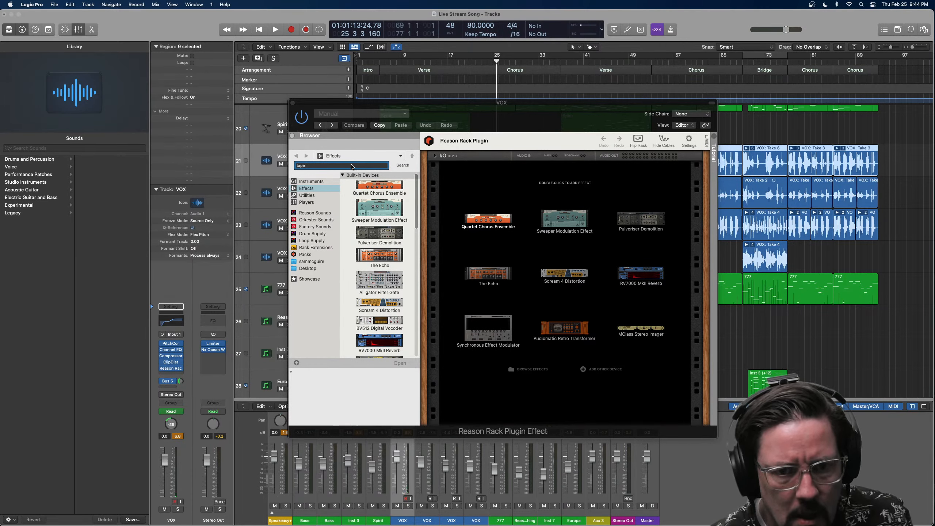
pyautogui.write('tape')
pyautogui.click(398, 166)
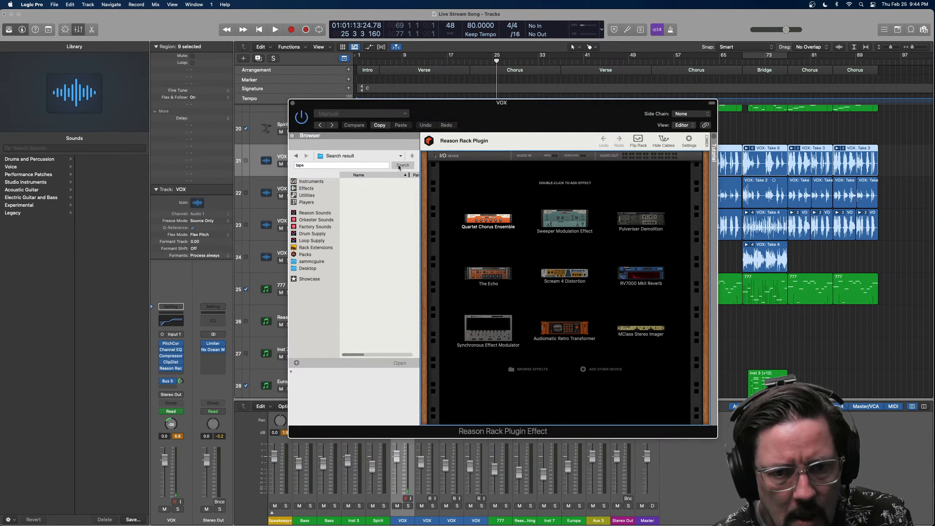
pyautogui.click(316, 188)
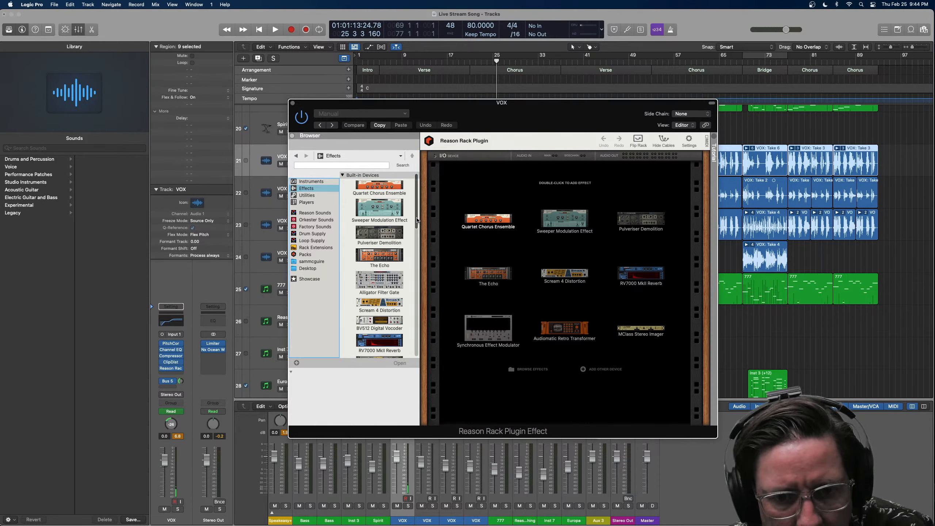
pyautogui.moveTo(416, 222)
pyautogui.mouseDown()
pyautogui.moveTo(417, 356)
pyautogui.moveTo(415, 312)
pyautogui.mouseUp()
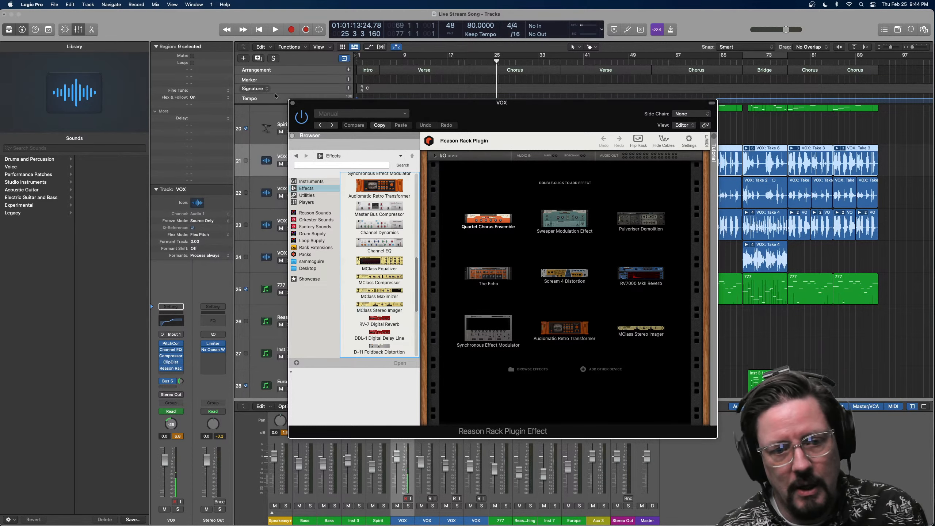
pyautogui.click(184, 368)
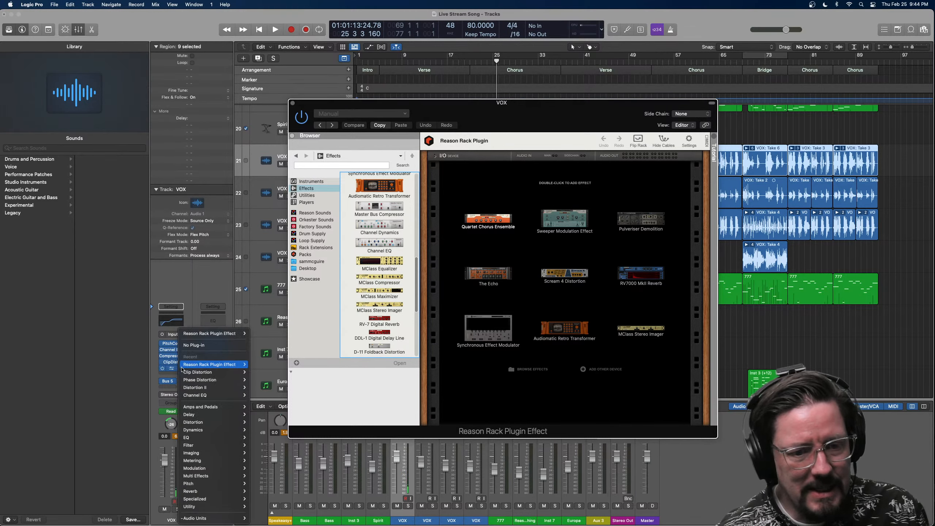
pyautogui.click(190, 345)
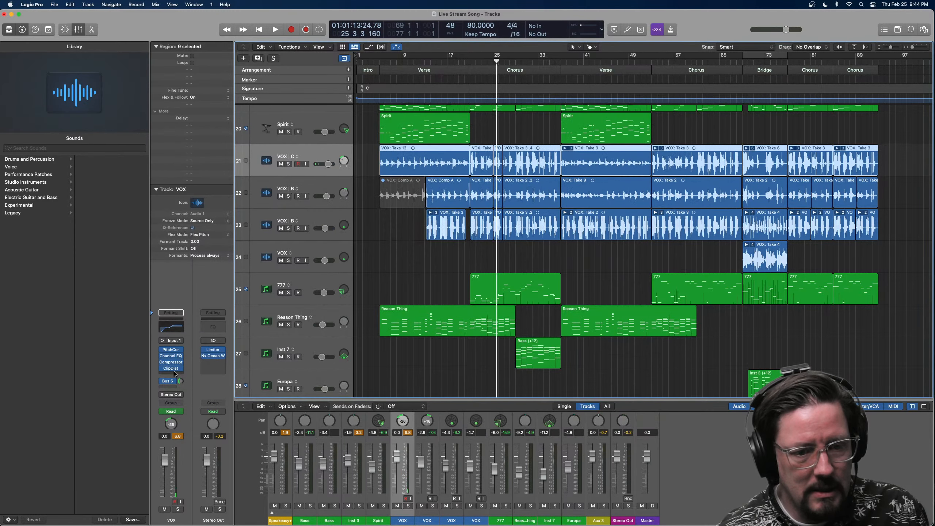
# Insert a Tape Delay after Clip Distortion on the VOX: C track and move its window clear of the track controls.
pyautogui.click(176, 374)
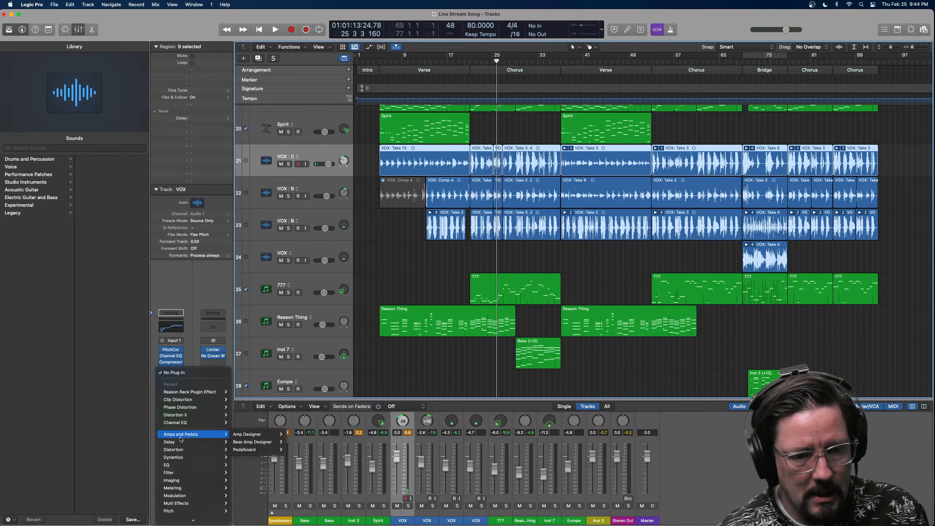
pyautogui.moveTo(181, 442)
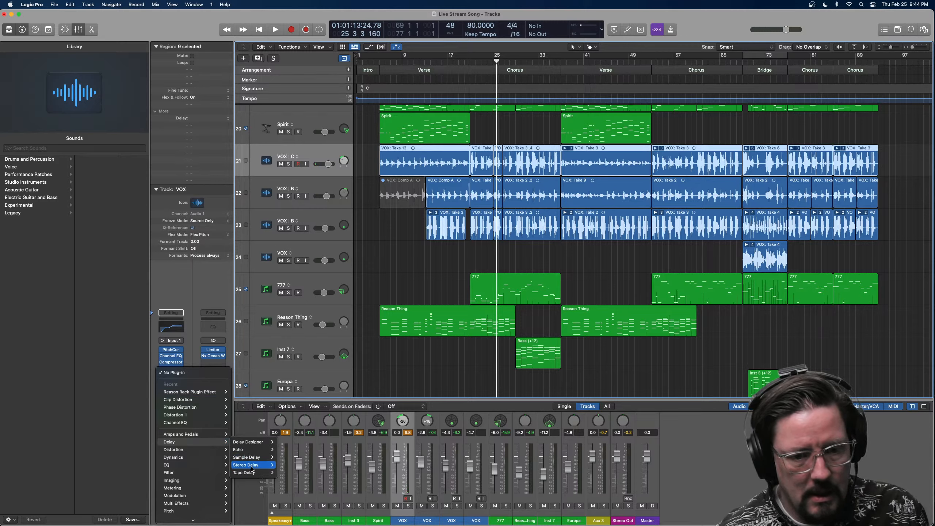
pyautogui.click(286, 473)
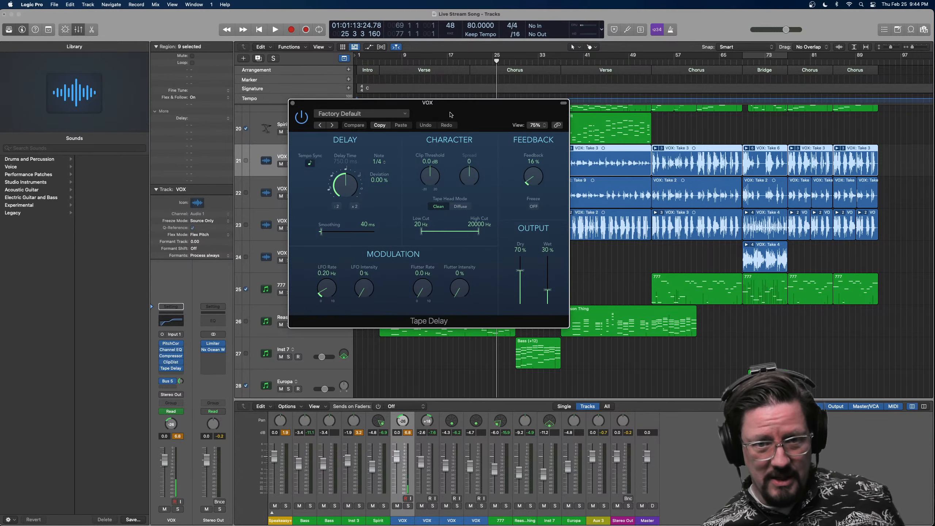
pyautogui.moveTo(450, 115); pyautogui.dragTo(459, 190)
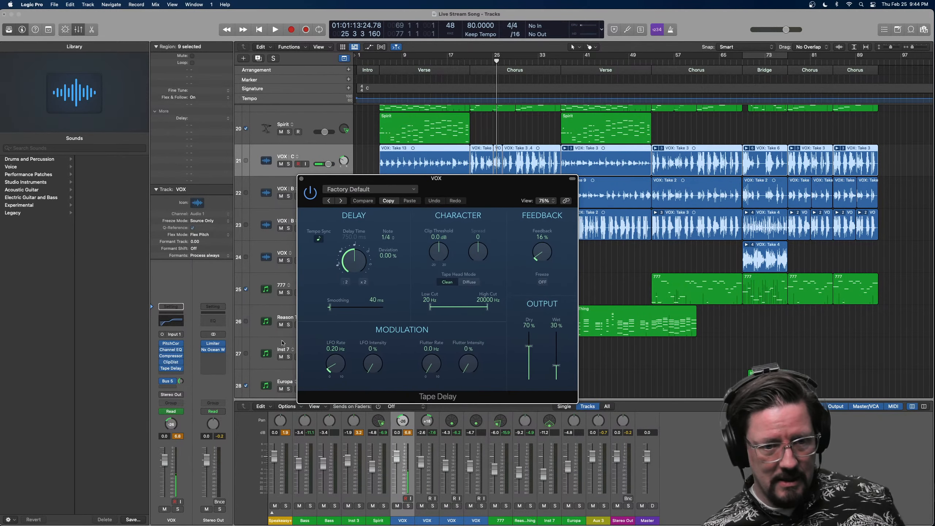
pyautogui.click(161, 363)
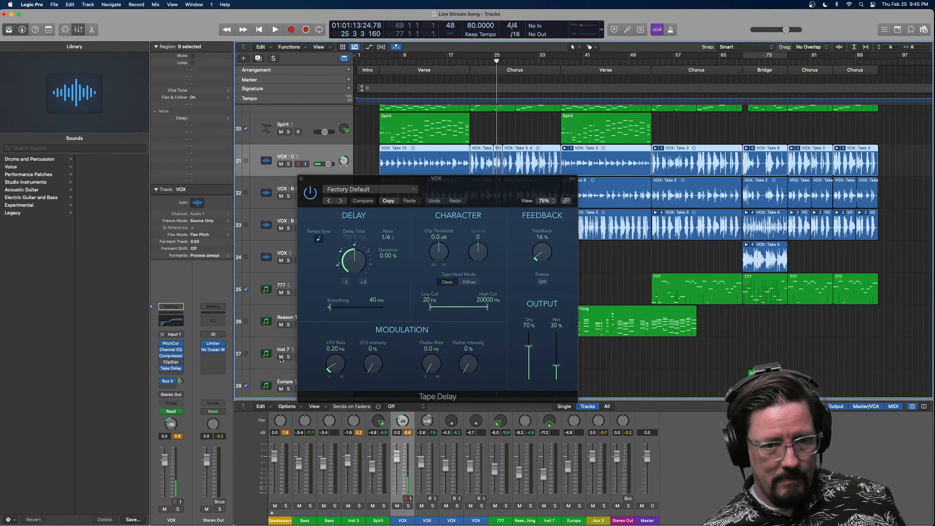
# Start playback and audition Tape Delay's Ultra Dub preset, settling on the 1\16 Note Slap preset.
pyautogui.press('space')
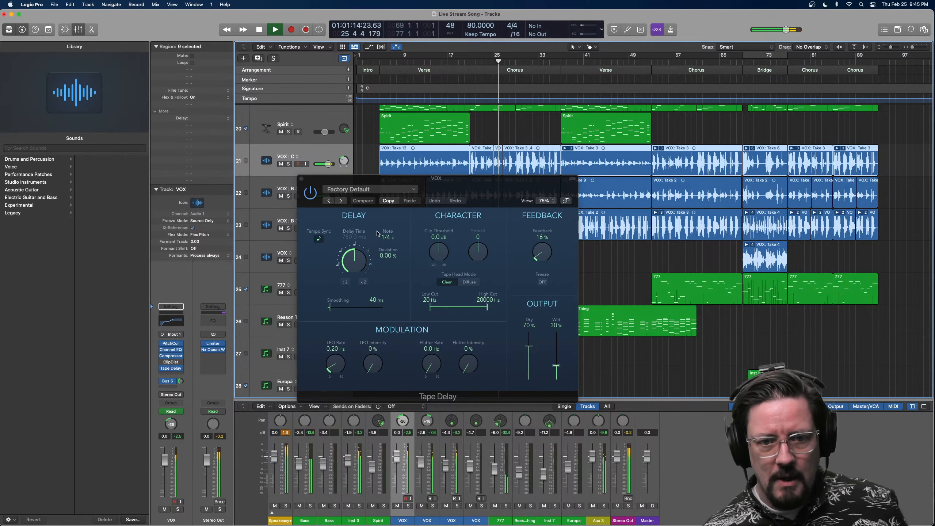
pyautogui.click(369, 190)
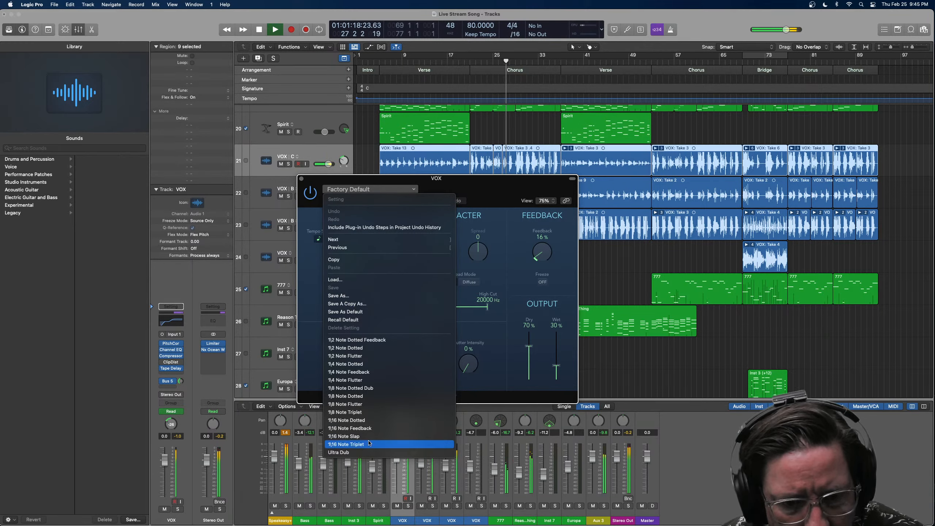
pyautogui.click(362, 452)
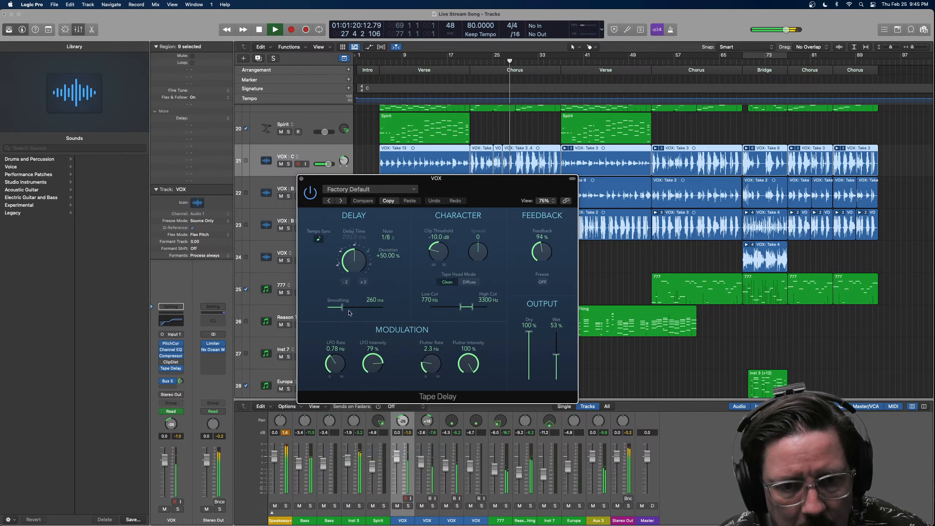
pyautogui.click(365, 190)
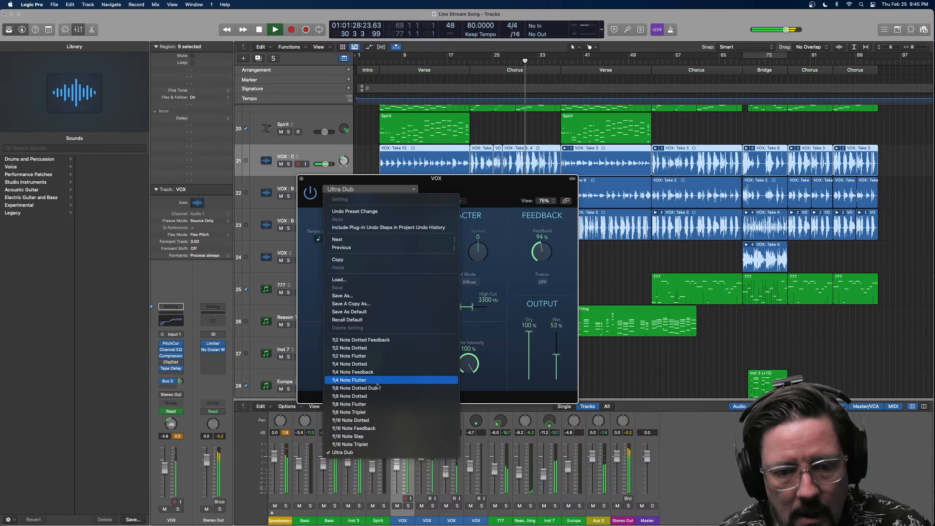
pyautogui.click(373, 437)
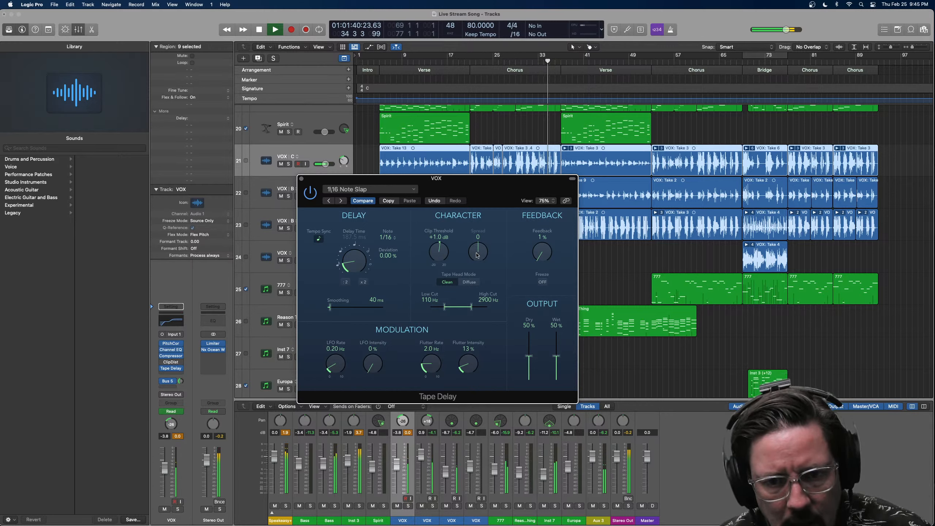
# Set Tape Delay's Spread to 55 and Clip Threshold to +13.4 dB, and replay the song from just before the first verse.
pyautogui.moveTo(476, 255); pyautogui.dragTo(475, 227)
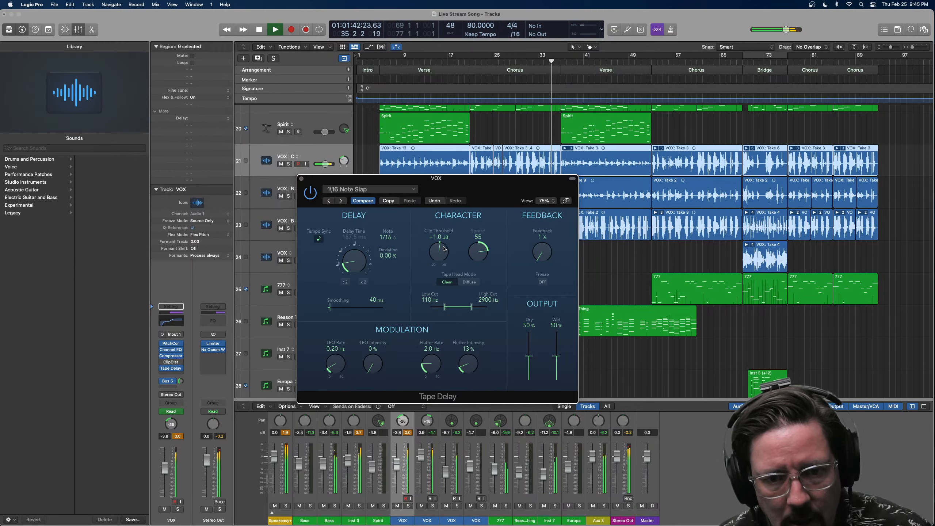
pyautogui.moveTo(436, 271); pyautogui.dragTo(435, 223)
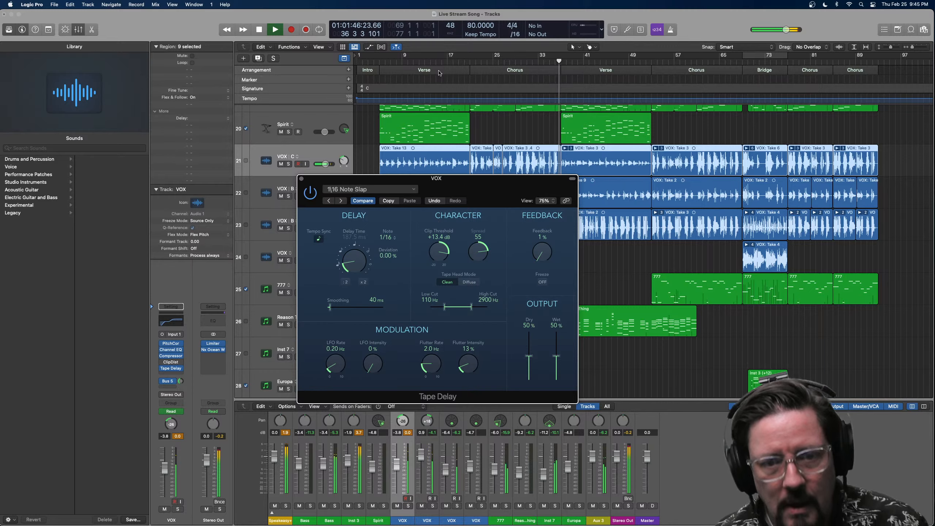
pyautogui.click(371, 78)
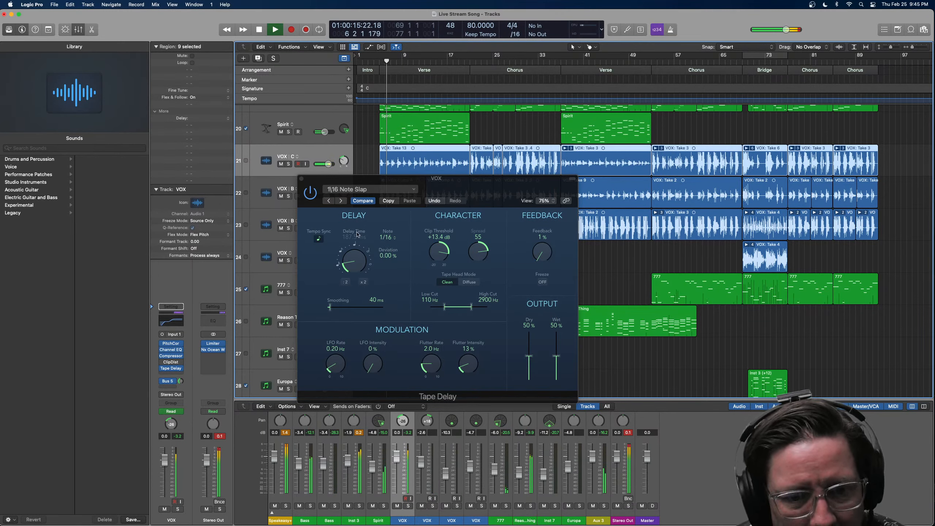
# Set the delay note to 1/4 with +1.00% deviation, and the output to 100% Dry and 18% Wet.
pyautogui.moveTo(354, 259); pyautogui.dragTo(354, 222)
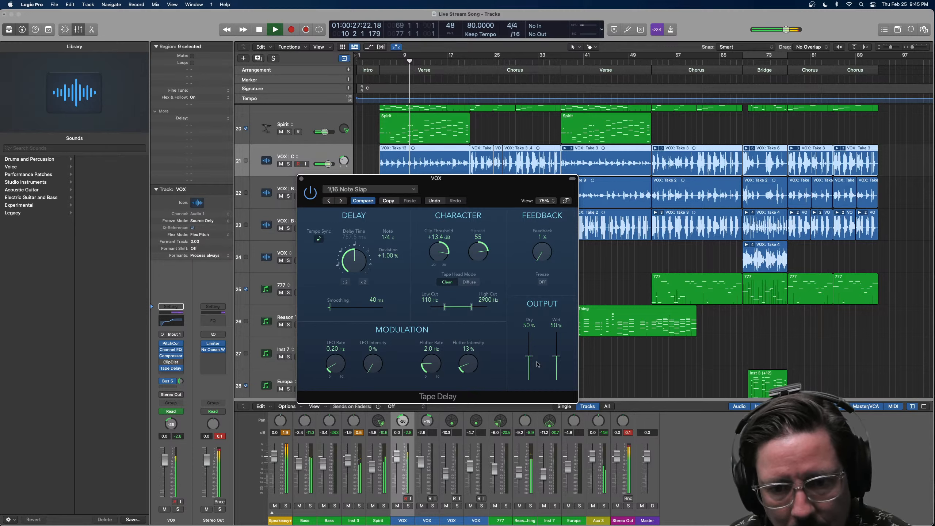
pyautogui.moveTo(553, 362); pyautogui.dragTo(529, 333)
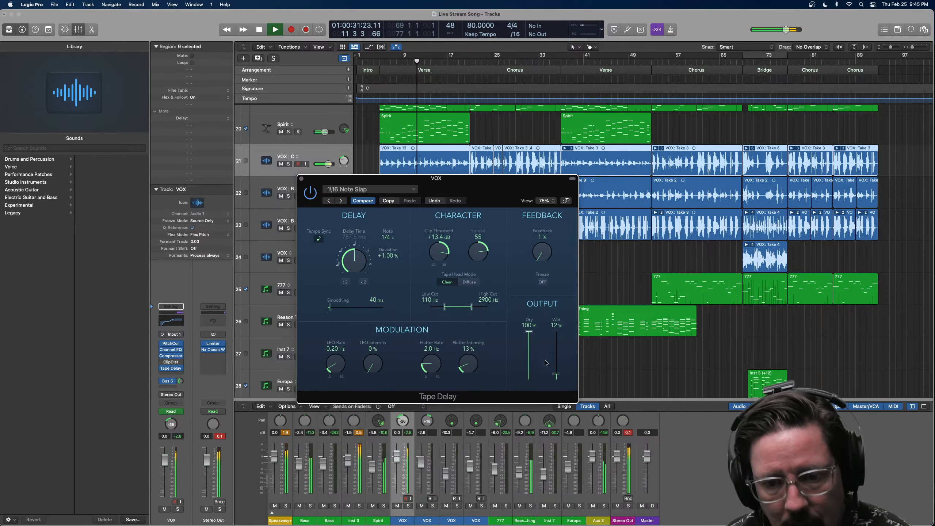
pyautogui.moveTo(555, 376); pyautogui.dragTo(556, 374)
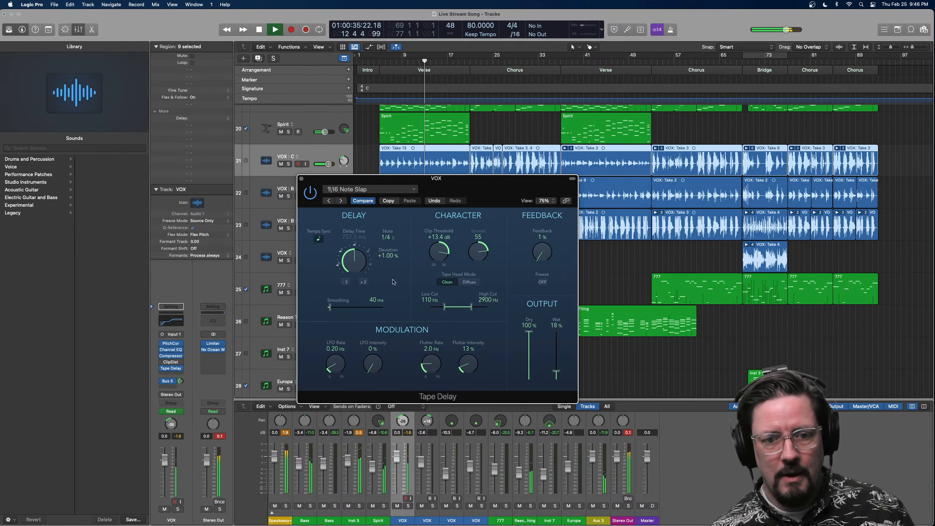
# Turn off Tape Delay's Tempo Sync and set the Delay Time to 0.0 ms.
pyautogui.click(319, 239)
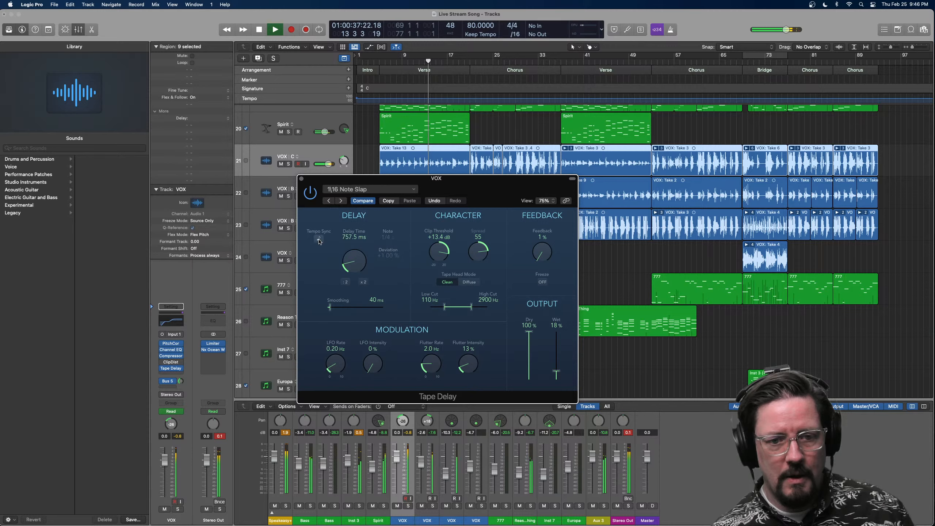
pyautogui.click(319, 239)
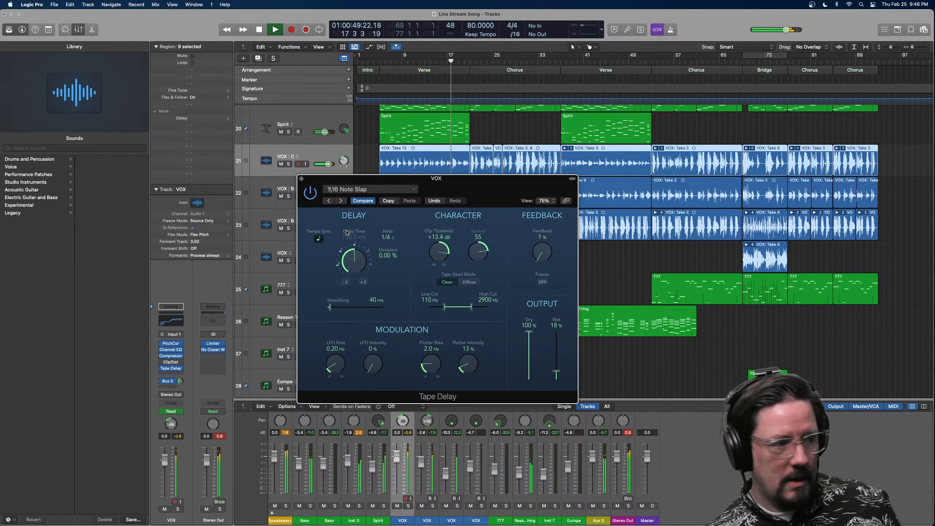
pyautogui.click(319, 239)
pyautogui.moveTo(346, 266); pyautogui.dragTo(347, 289)
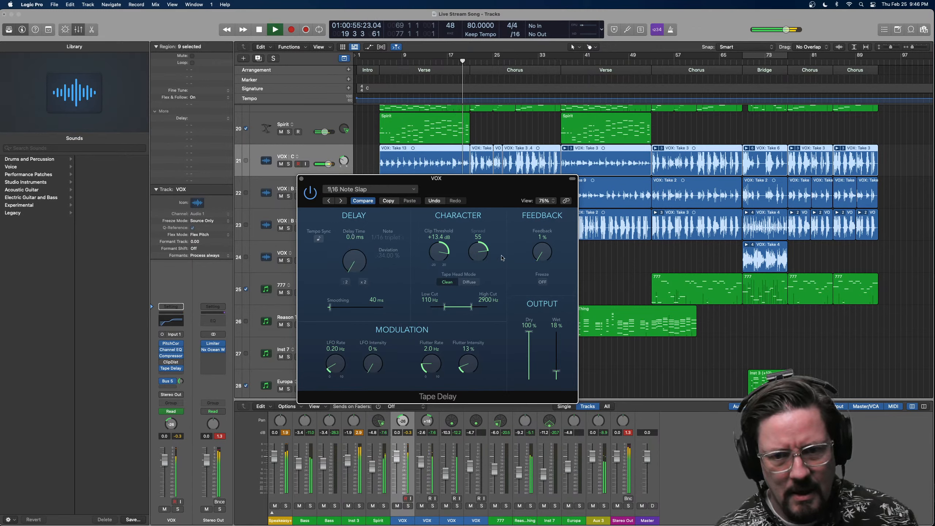
# Switch Tape Head Mode to Diffuse, set Clip Threshold to +10.0 dB and Spread to 83, and replay from the first verse.
pyautogui.click(470, 283)
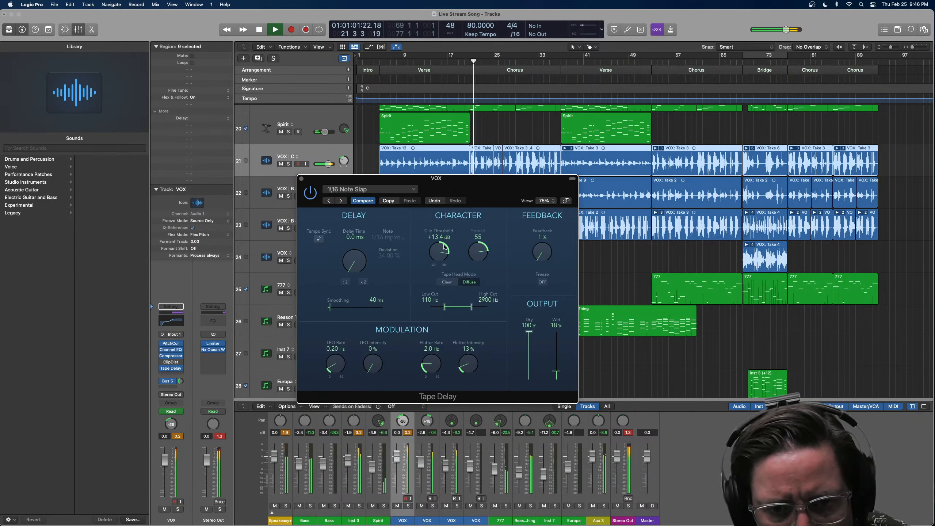
pyautogui.moveTo(438, 258); pyautogui.dragTo(480, 238)
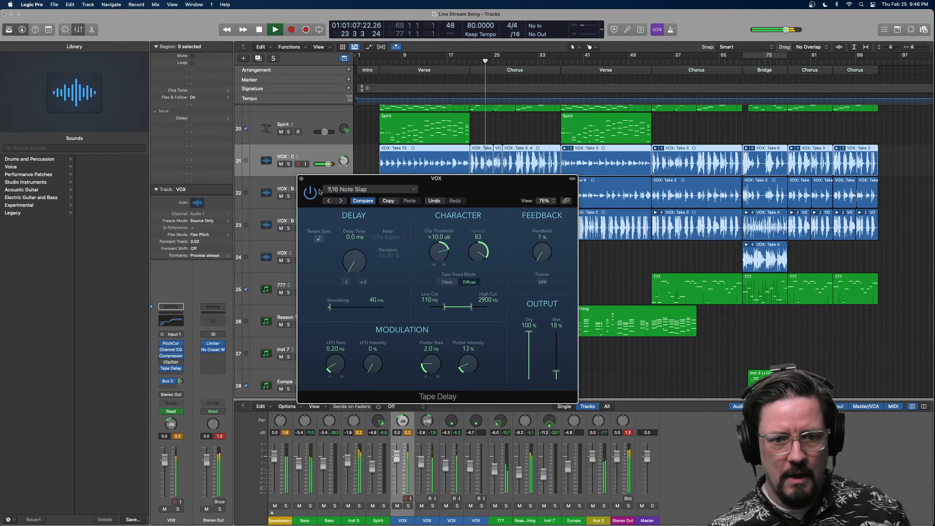
pyautogui.click(381, 77)
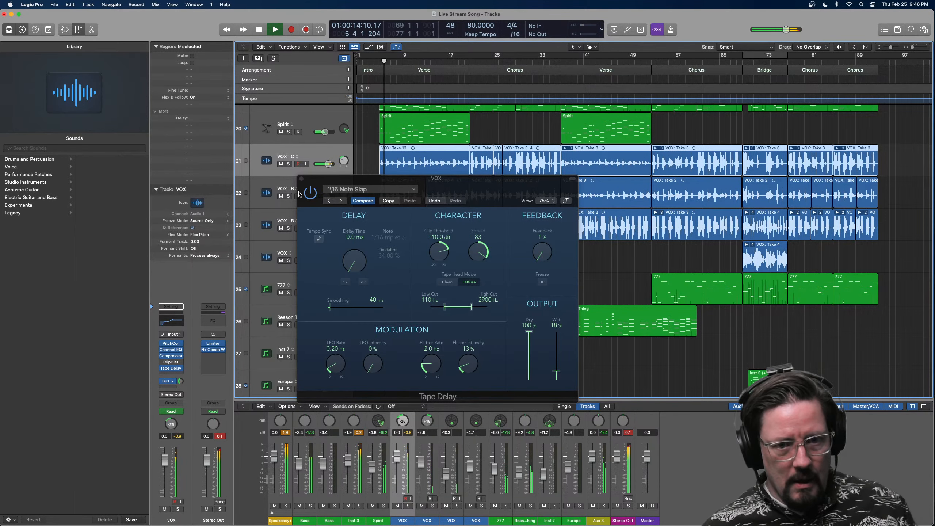
pyautogui.click(312, 197)
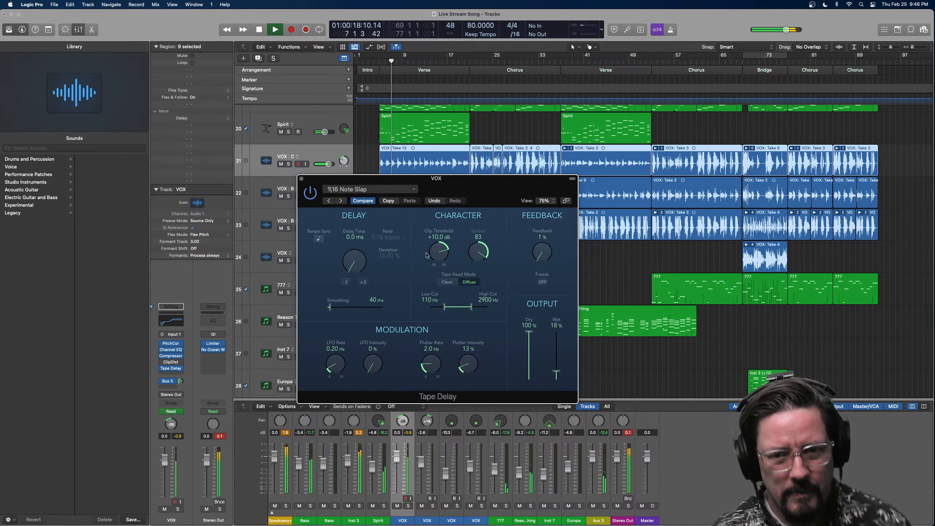
# Set Tape Delay's Wet to 100%, Dry to 40%, Clip Threshold to +5.4 dB, Spread to 38 and High Cut to 3900 Hz.
pyautogui.moveTo(556, 371); pyautogui.dragTo(558, 331)
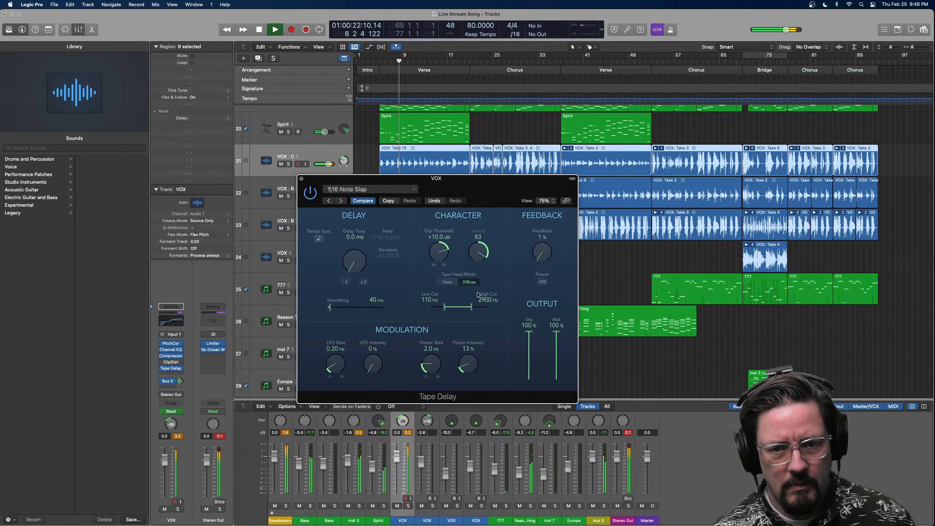
pyautogui.moveTo(556, 332); pyautogui.dragTo(533, 421)
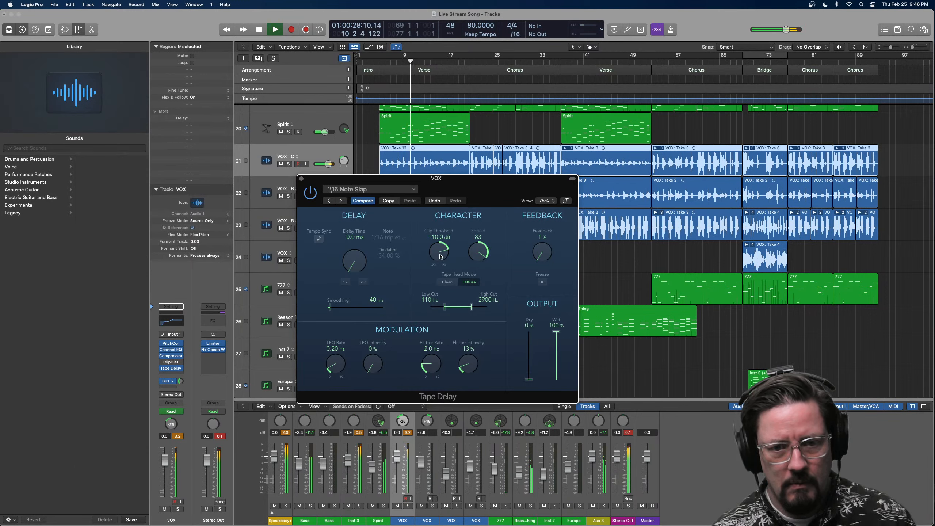
pyautogui.moveTo(440, 256); pyautogui.dragTo(482, 276)
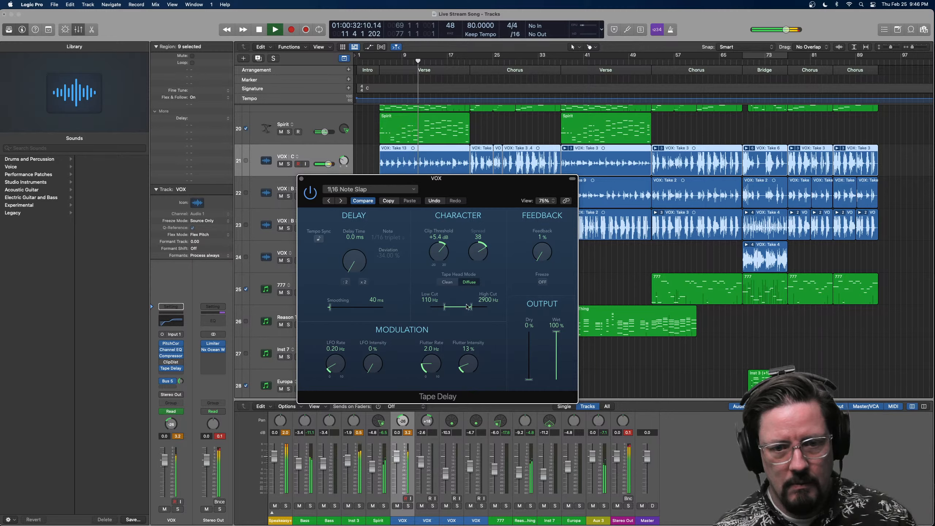
pyautogui.moveTo(471, 308); pyautogui.dragTo(474, 309)
pyautogui.moveTo(528, 379); pyautogui.dragTo(530, 364)
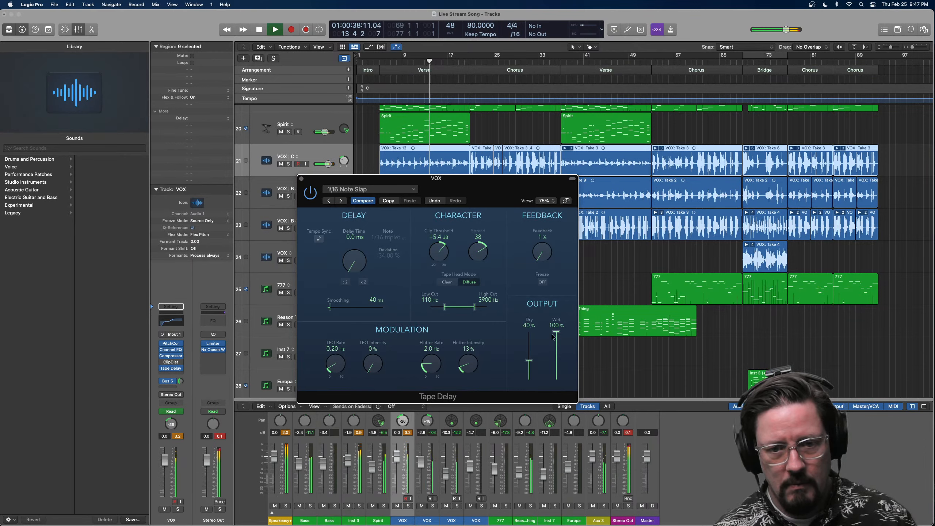
# Set the Clip Threshold to +3.6 dB, stop playback, and move the Tape Delay window aside and close it.
pyautogui.moveTo(438, 255); pyautogui.dragTo(437, 259)
pyautogui.press('space')
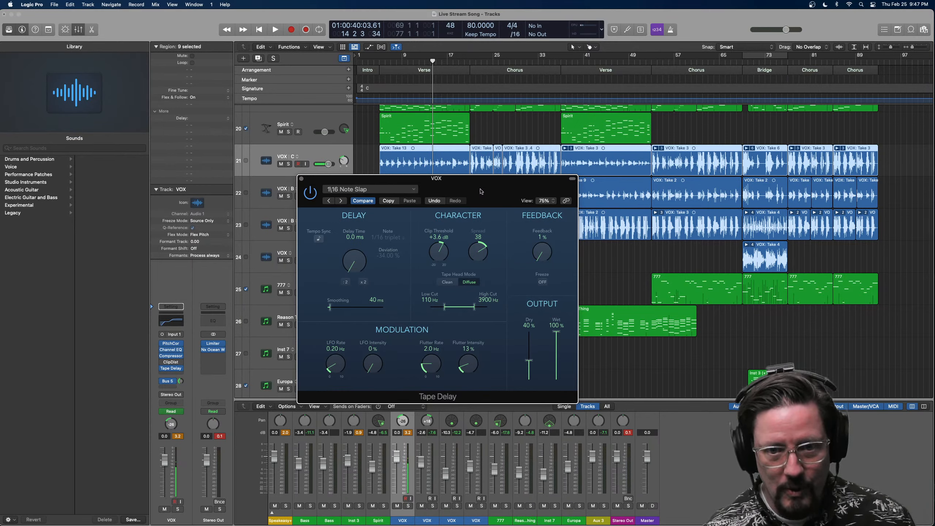
pyautogui.moveTo(481, 191); pyautogui.dragTo(809, 178)
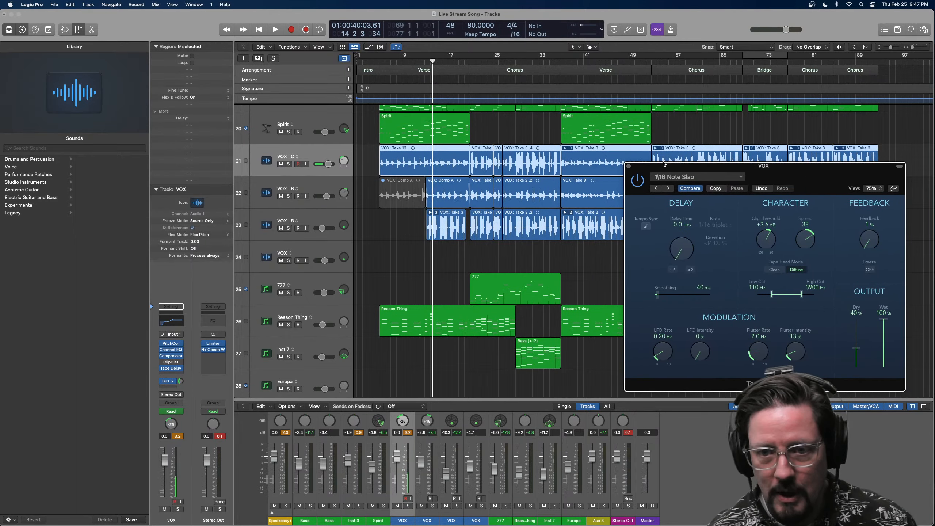
pyautogui.click(628, 167)
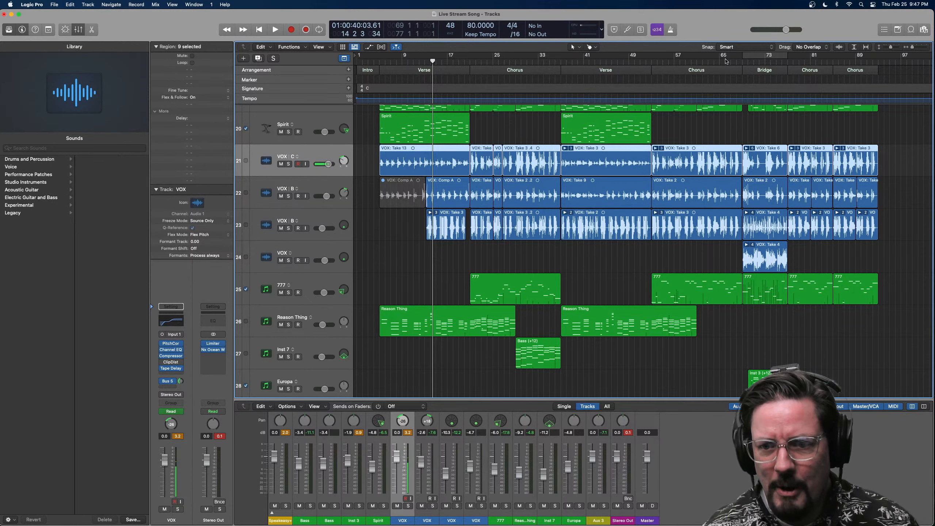
# Play the song from bar 61 in the second chorus and briefly solo the VOX: C track to check its sound.
pyautogui.scroll(5, 724, 146)
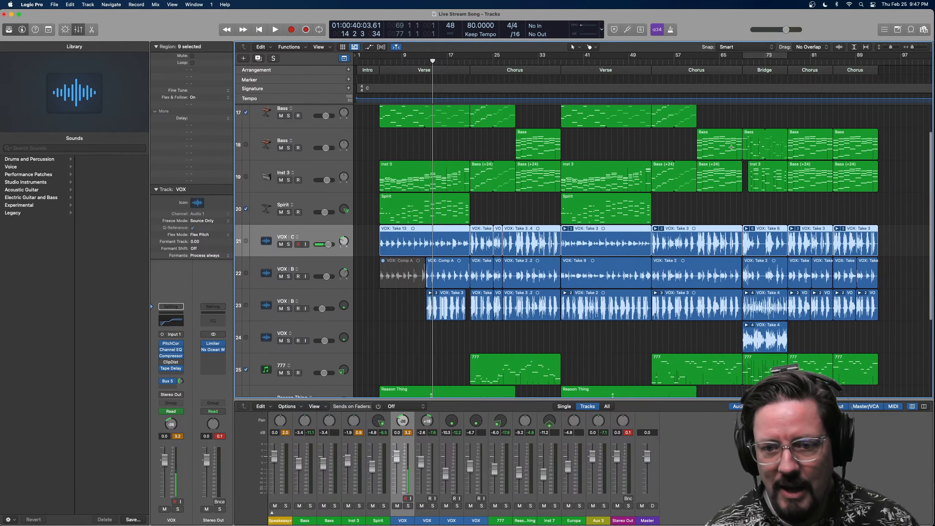
pyautogui.hscroll(2, 717, 145)
pyautogui.scroll(2, 703, 149)
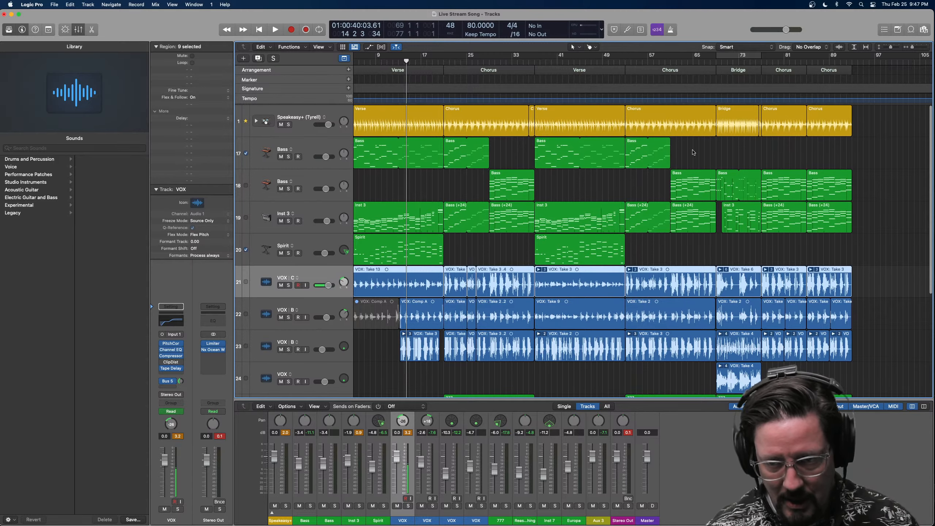
pyautogui.moveTo(731, 62); pyautogui.dragTo(671, 63)
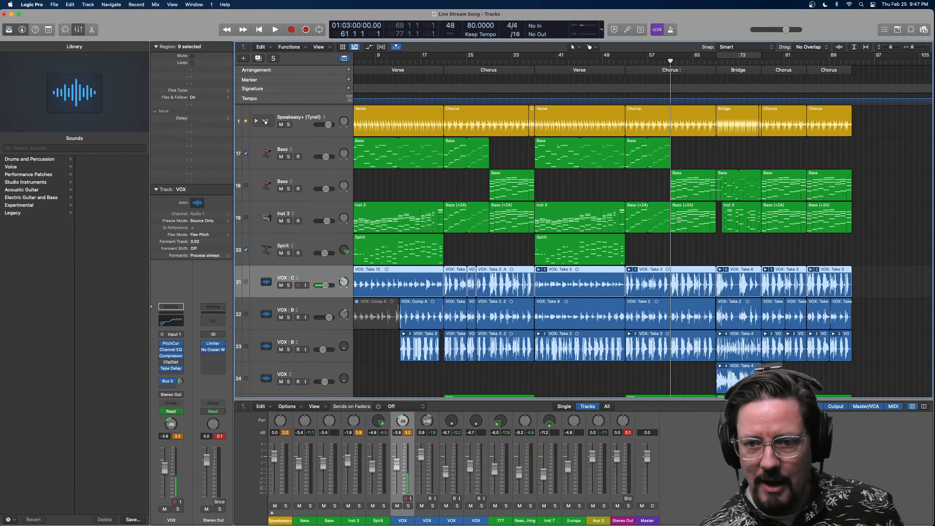
pyautogui.press('space')
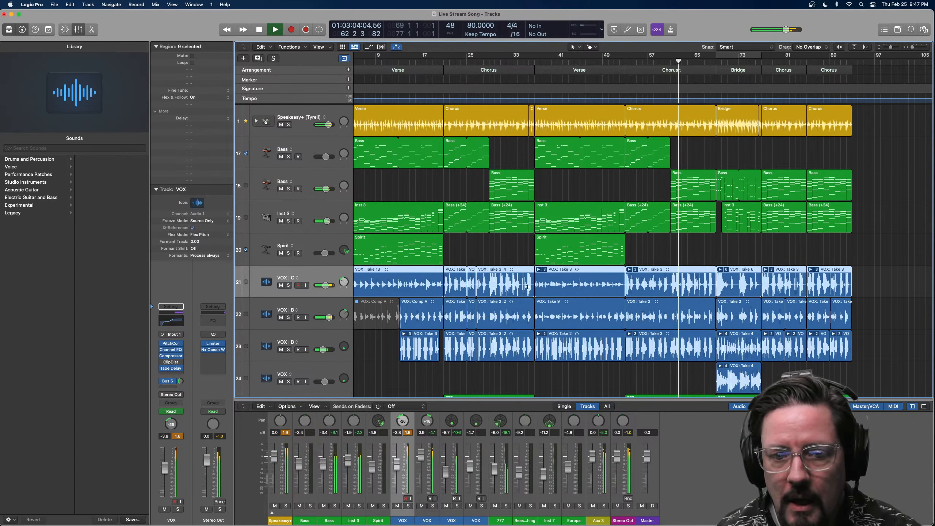
pyautogui.click(289, 286)
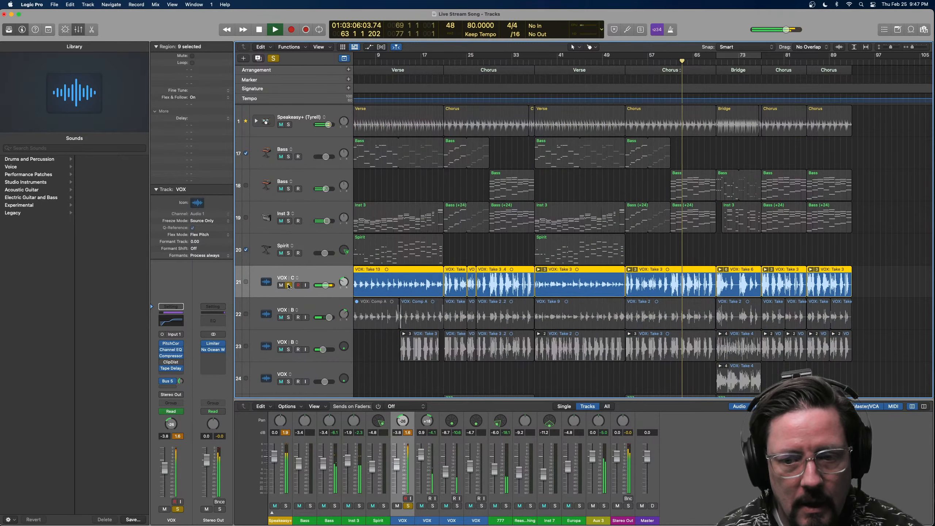
pyautogui.click(289, 286)
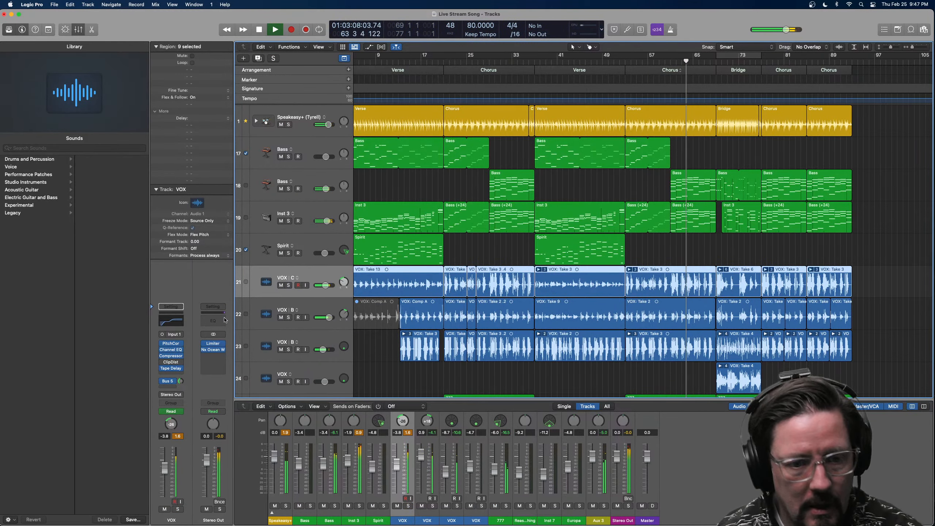
# Reopen VOX: C's Tape Delay, set Clip Threshold to -1.0 dB, Dry to 100% and Wet to 45%, and close its window.
pyautogui.click(174, 369)
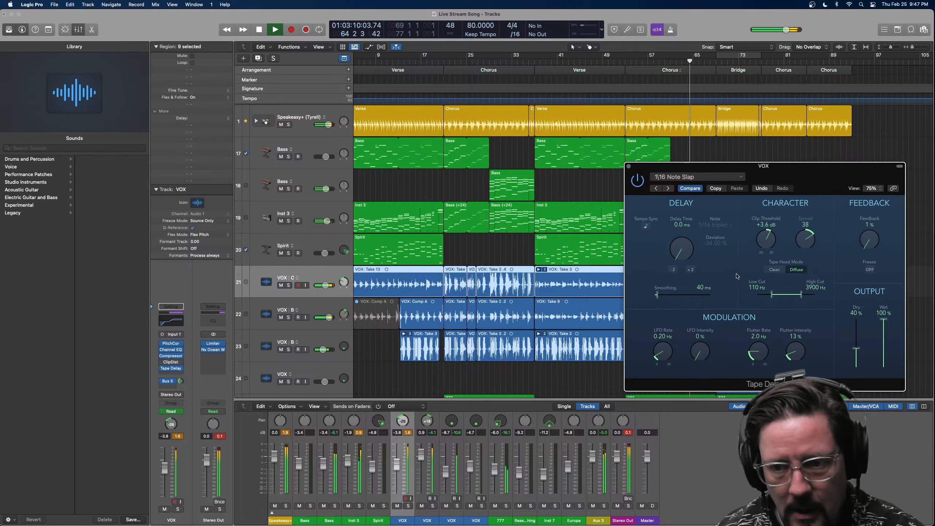
pyautogui.moveTo(765, 252); pyautogui.dragTo(766, 256)
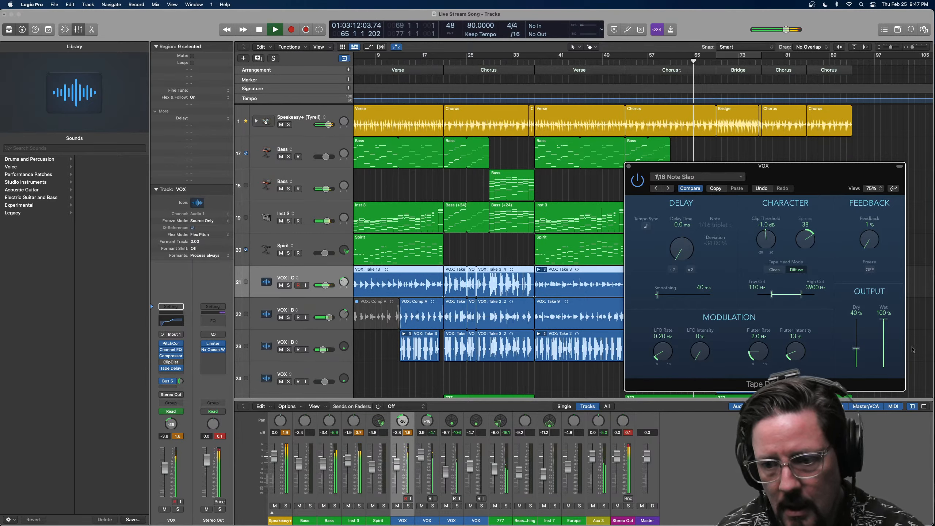
pyautogui.moveTo(885, 320); pyautogui.dragTo(859, 316)
pyautogui.moveTo(889, 353); pyautogui.dragTo(888, 346)
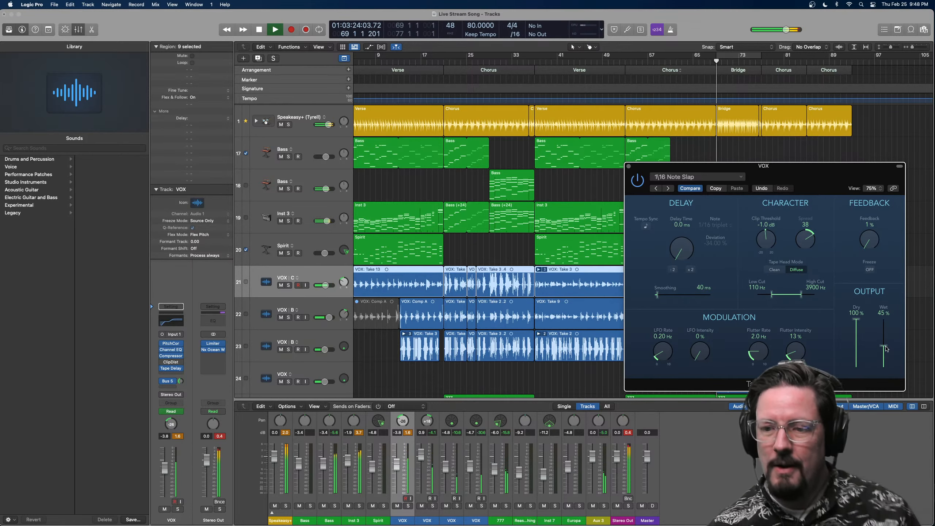
pyautogui.click(629, 166)
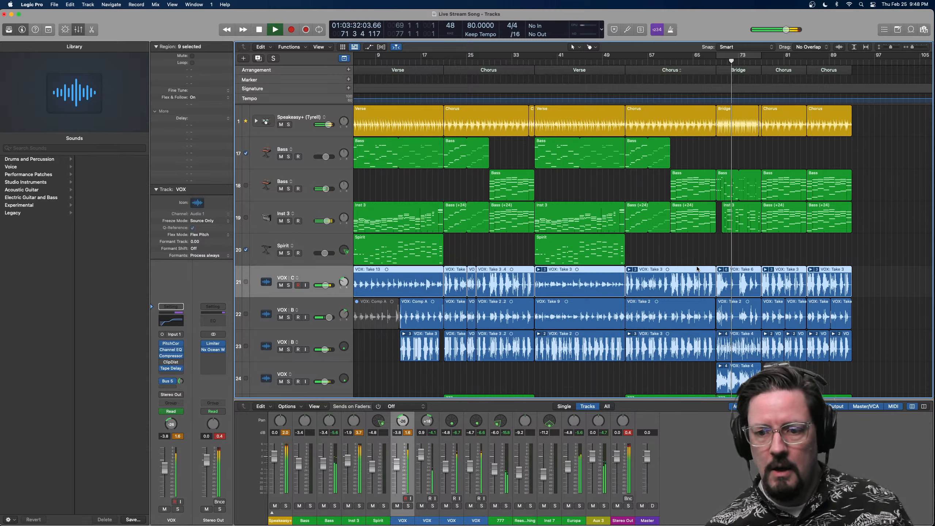
# Review the arrangement's tracks from the drums down to Europa while listening to the bridge and the chorus after it.
pyautogui.moveTo(163, 369)
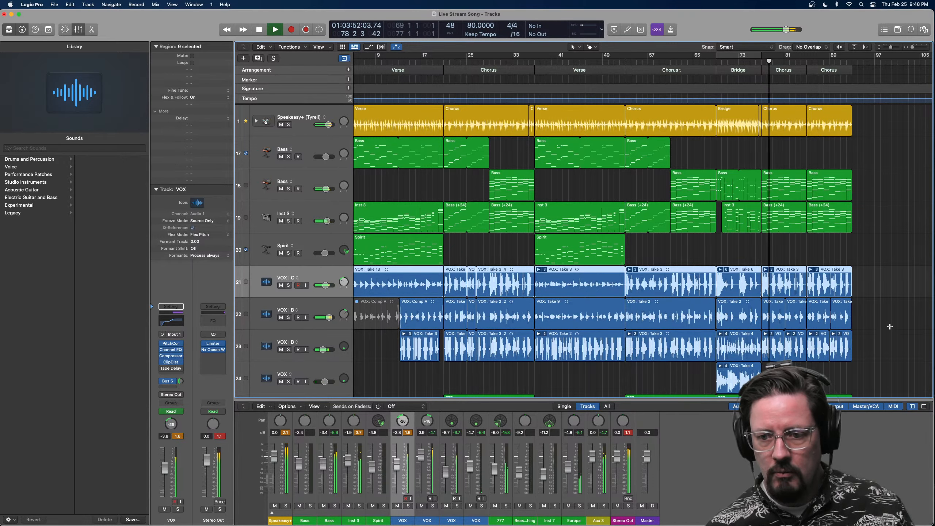
pyautogui.scroll(-5, 889, 326)
pyautogui.scroll(5, 884, 326)
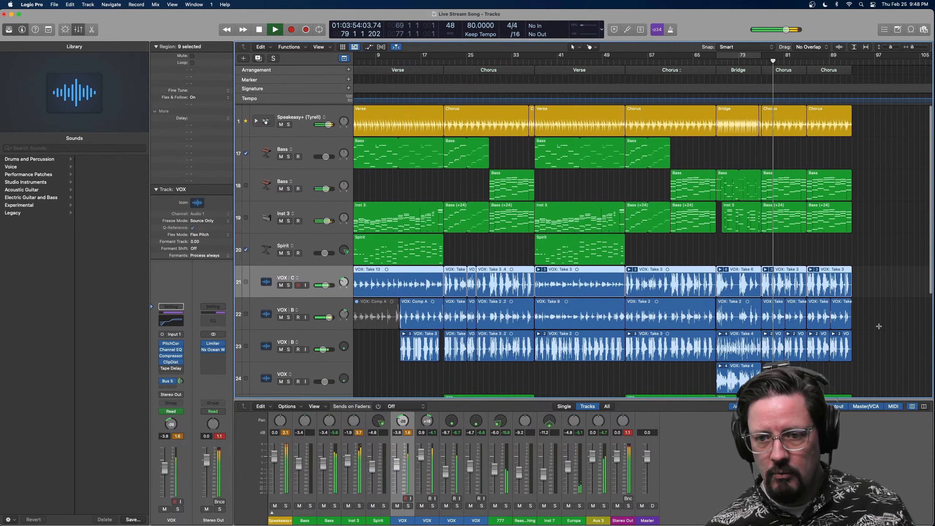
pyautogui.scroll(-5, 879, 326)
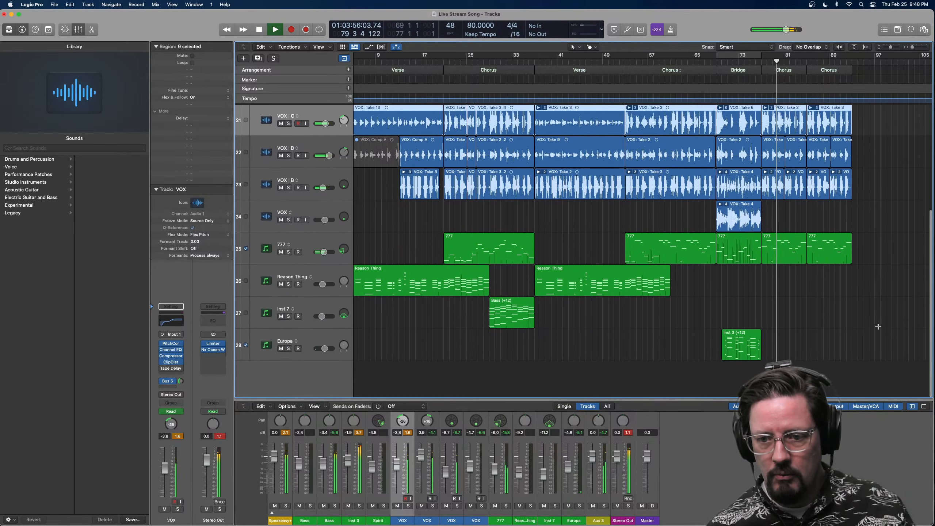
pyautogui.scroll(4, 878, 326)
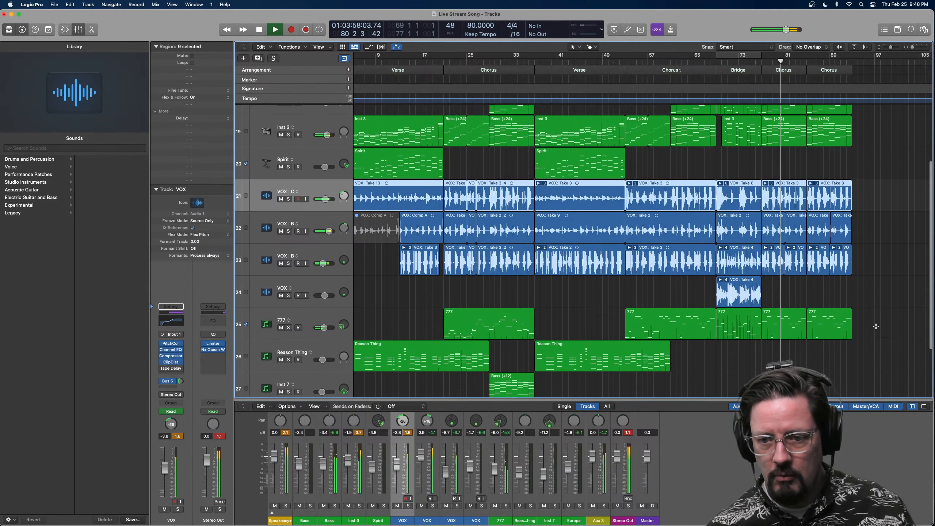
pyautogui.scroll(4, 877, 326)
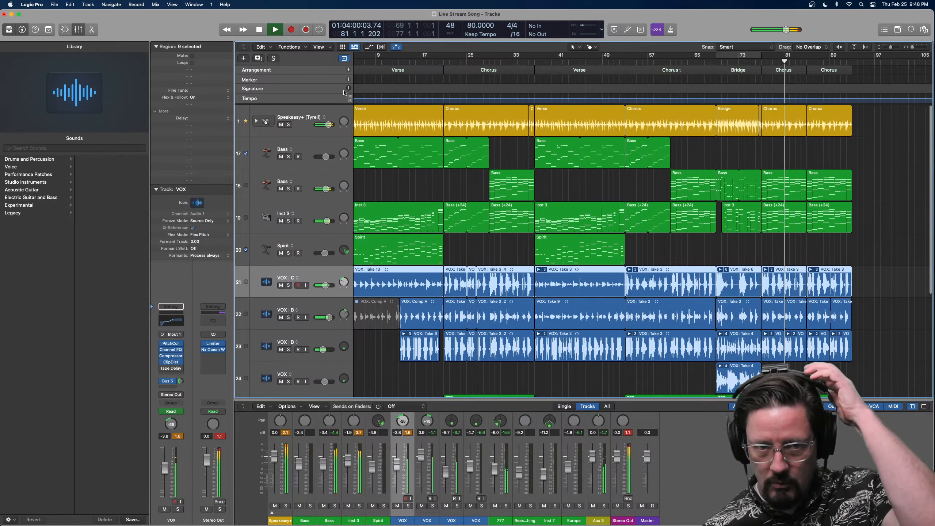
# Select the Speakeasy+ drummer track and hide the mixer to show more tracks, stopping playback in the final chorus.
pyautogui.click(328, 116)
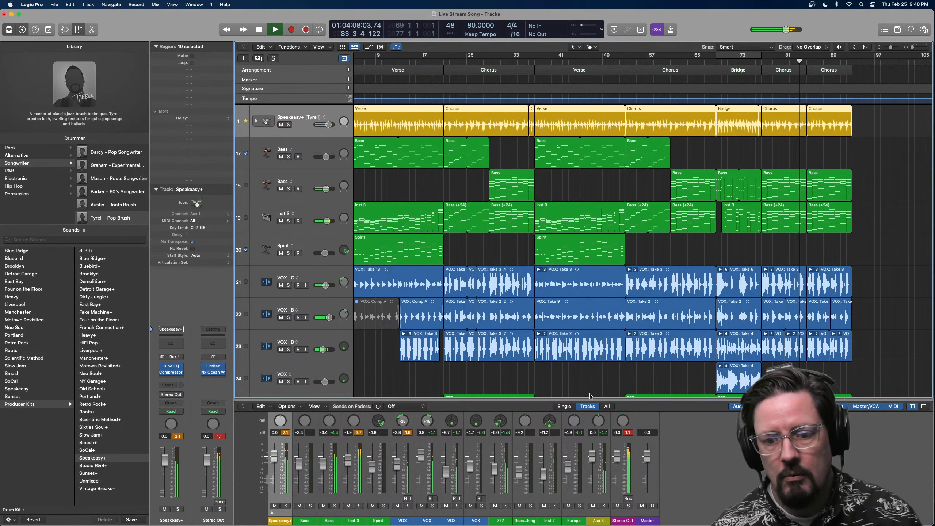
pyautogui.press('x')
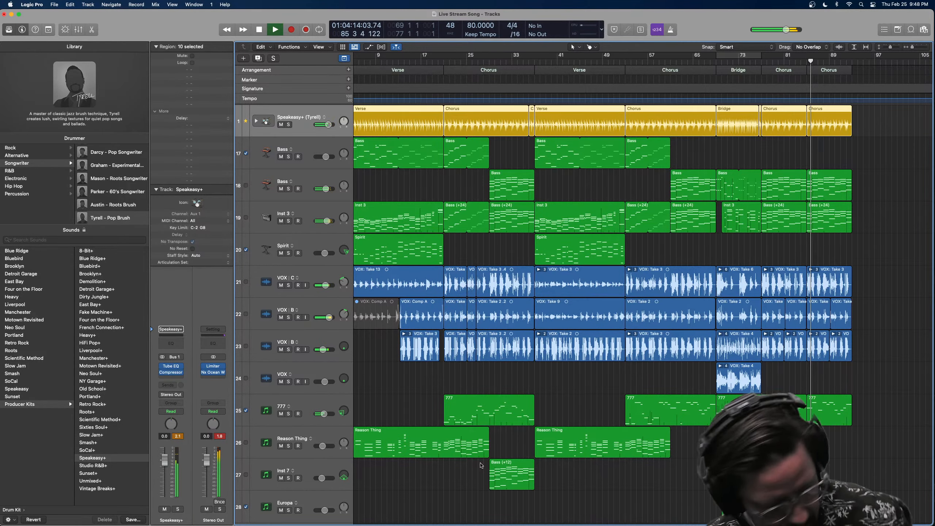
pyautogui.press('space')
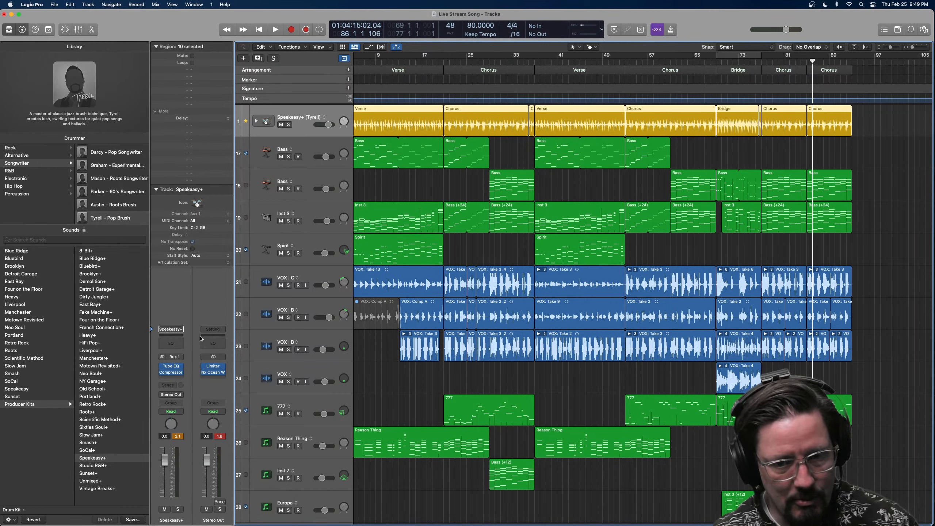
# Select the VOX: Take 3 region of the VOX: C track in the final chorus.
pyautogui.click(833, 273)
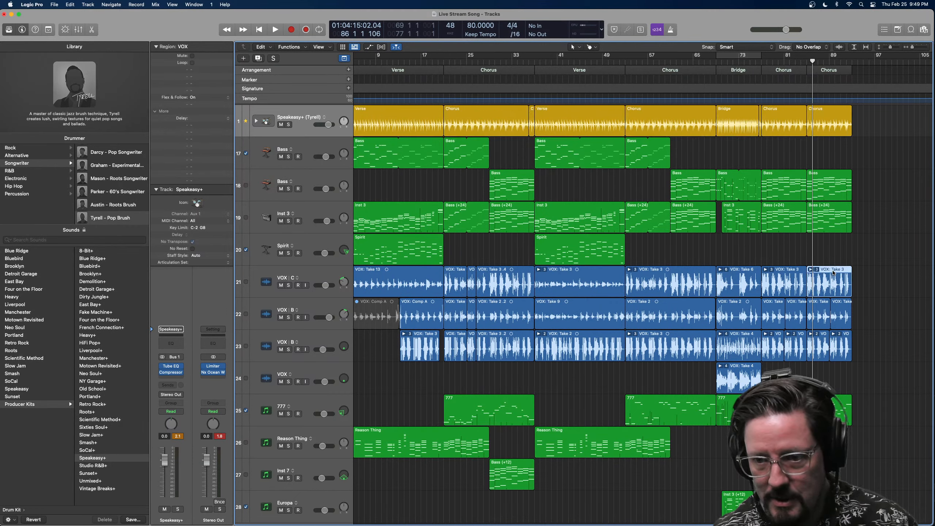